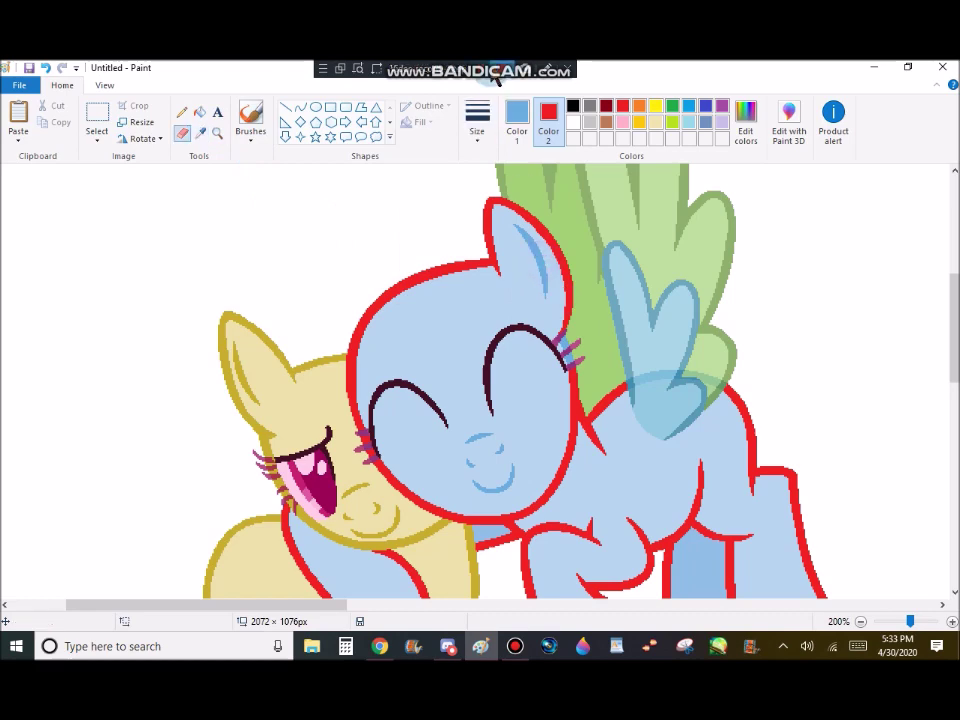
- Recolor the blue pony's inner ear line and the green outlines of its large wing red
{"action": "right_click", "coordinate": [512, 262]}
{"action": "scroll", "coordinate": [417, 362], "scroll_direction": "down", "scroll_amount": 3}
{"action": "scroll", "coordinate": [410, 330], "scroll_direction": "up", "scroll_amount": 3}
{"action": "left_click", "coordinate": [205, 134]}
{"action": "left_click", "coordinate": [679, 224]}
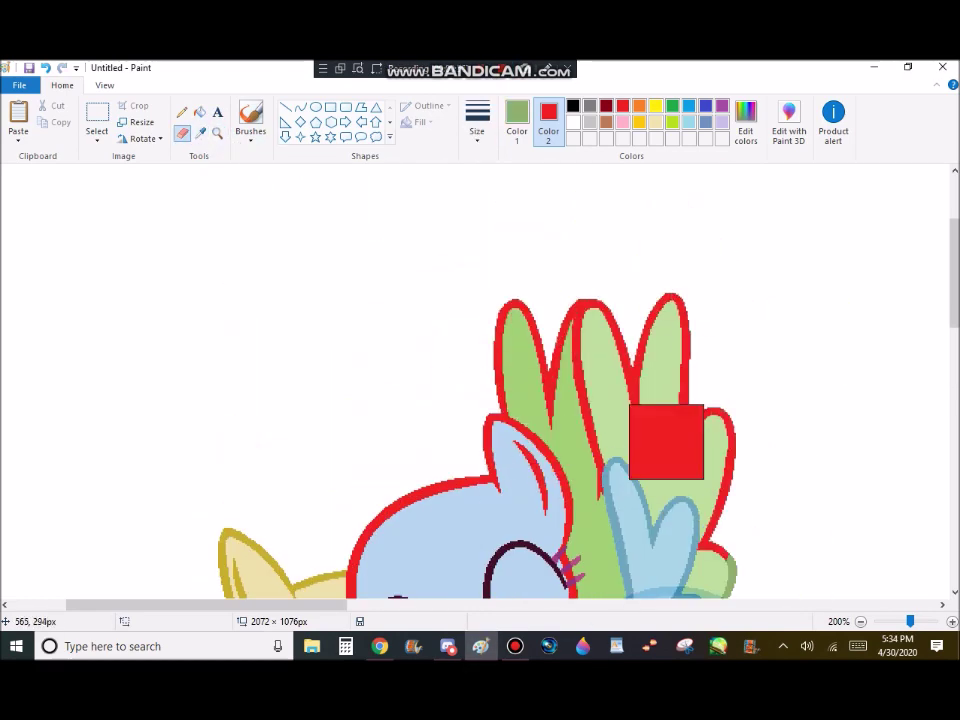
{"action": "scroll", "coordinate": [664, 440], "scroll_direction": "down", "scroll_amount": 3}
- Replace every blue shade in the small front wing's outline with red, including the overlapping parts at its base
{"action": "left_click", "coordinate": [200, 132]}
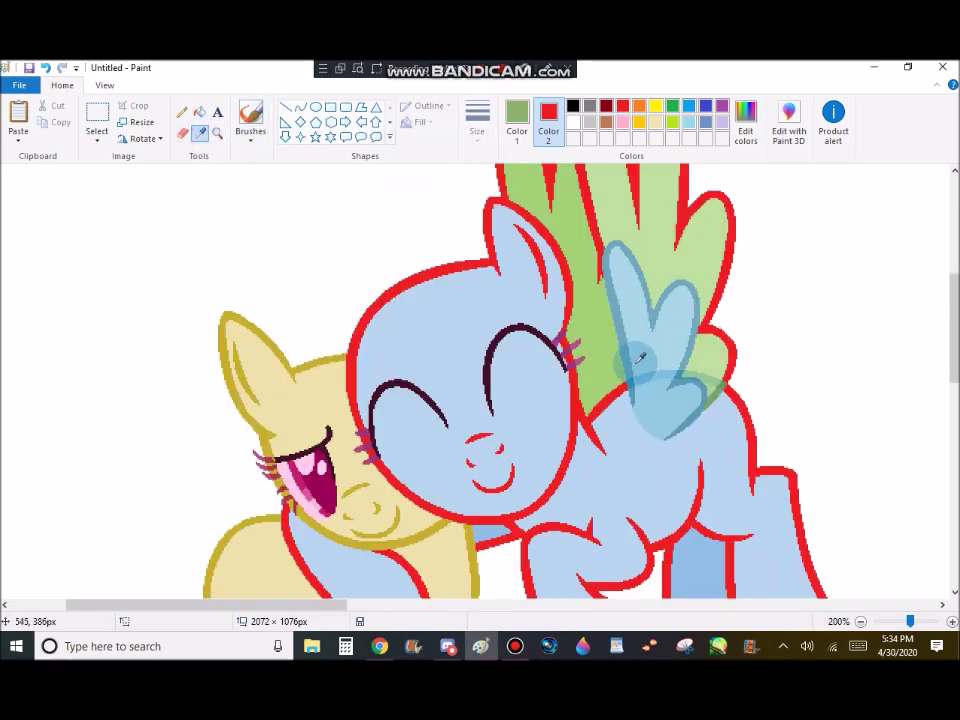
{"action": "left_click", "coordinate": [619, 333]}
{"action": "right_click", "coordinate": [645, 331]}
{"action": "left_click", "coordinate": [204, 135]}
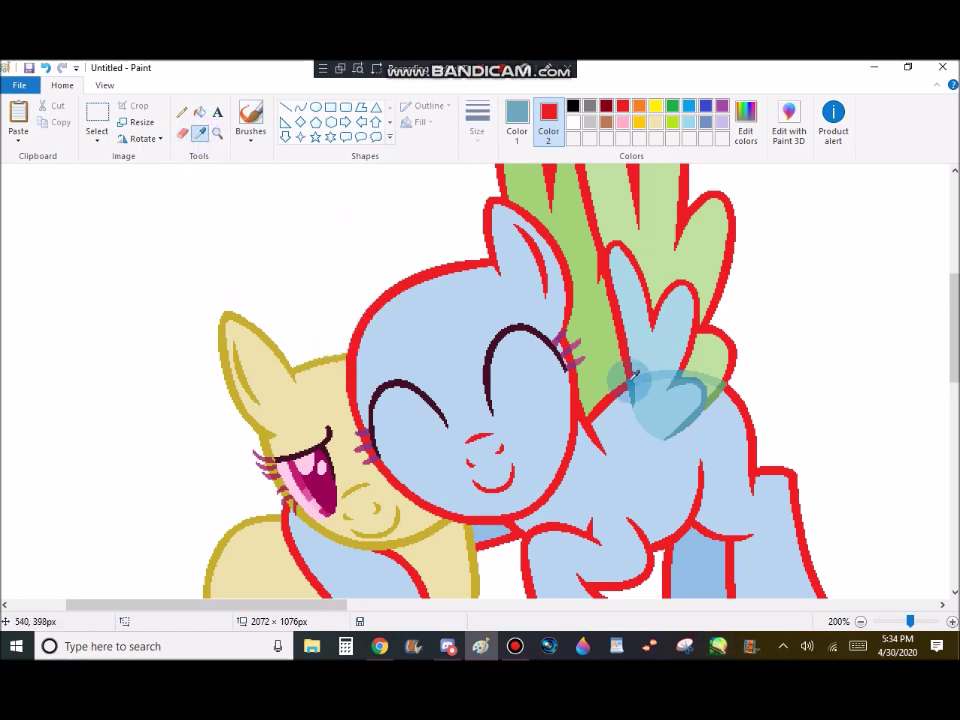
{"action": "left_click", "coordinate": [631, 376]}
{"action": "left_click", "coordinate": [216, 132]}
{"action": "left_click", "coordinate": [590, 374]}
{"action": "left_click", "coordinate": [200, 133]}
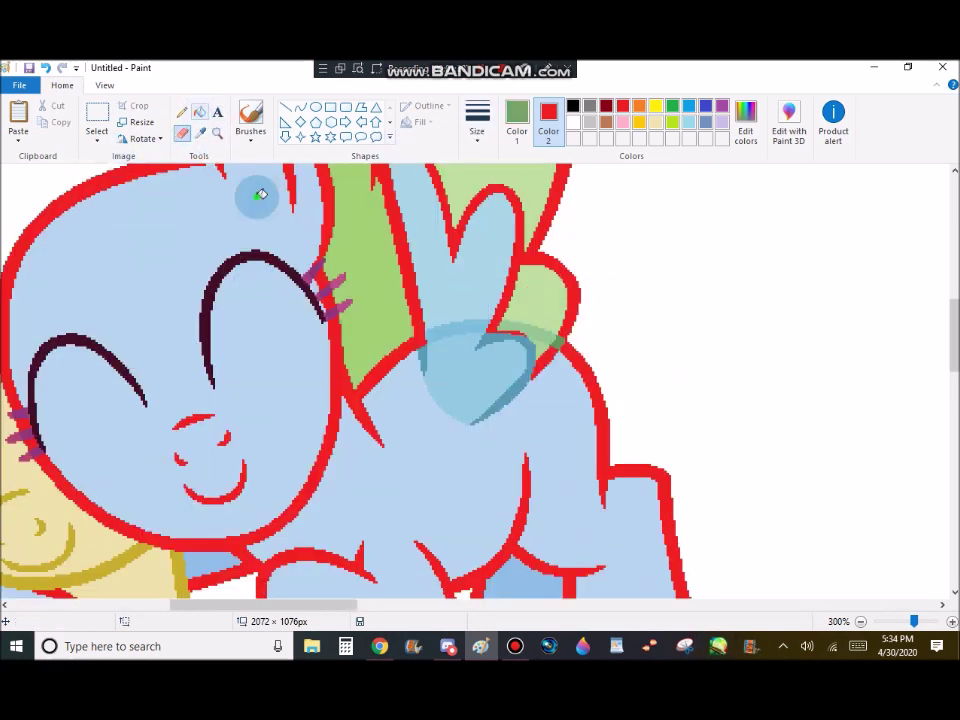
{"action": "left_click", "coordinate": [204, 113]}
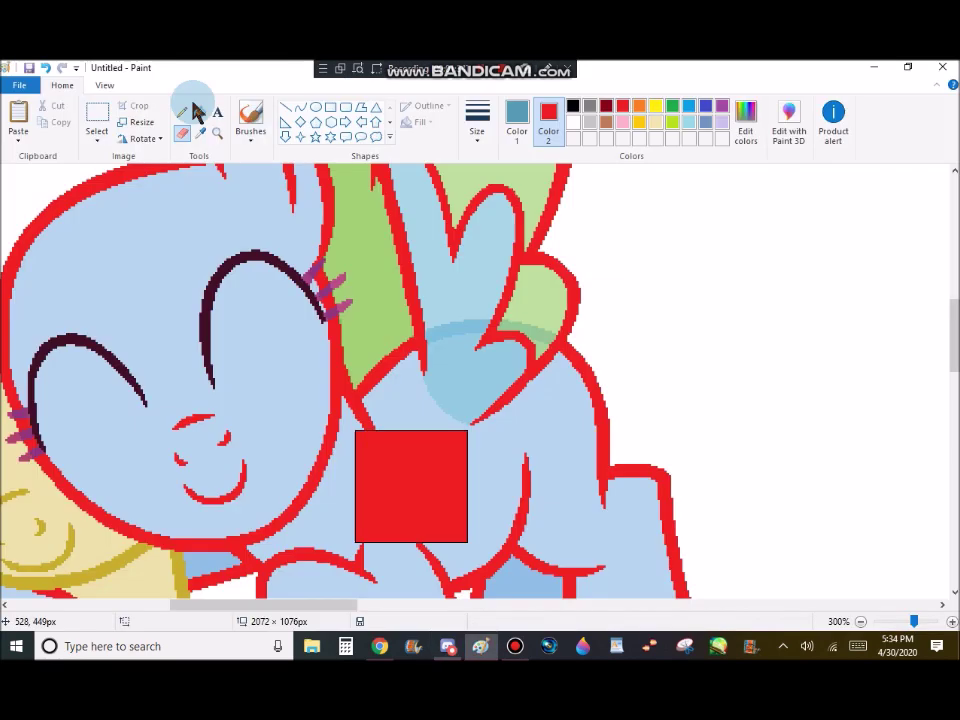
- Set the replacement color to a custom light pink with red 248, green 167 and blue 171
{"action": "left_click", "coordinate": [216, 132]}
{"action": "right_click", "coordinate": [294, 298]}
{"action": "left_click", "coordinate": [215, 310]}
{"action": "right_click", "coordinate": [585, 320]}
{"action": "scroll", "coordinate": [585, 320], "scroll_direction": "up", "scroll_amount": 3}
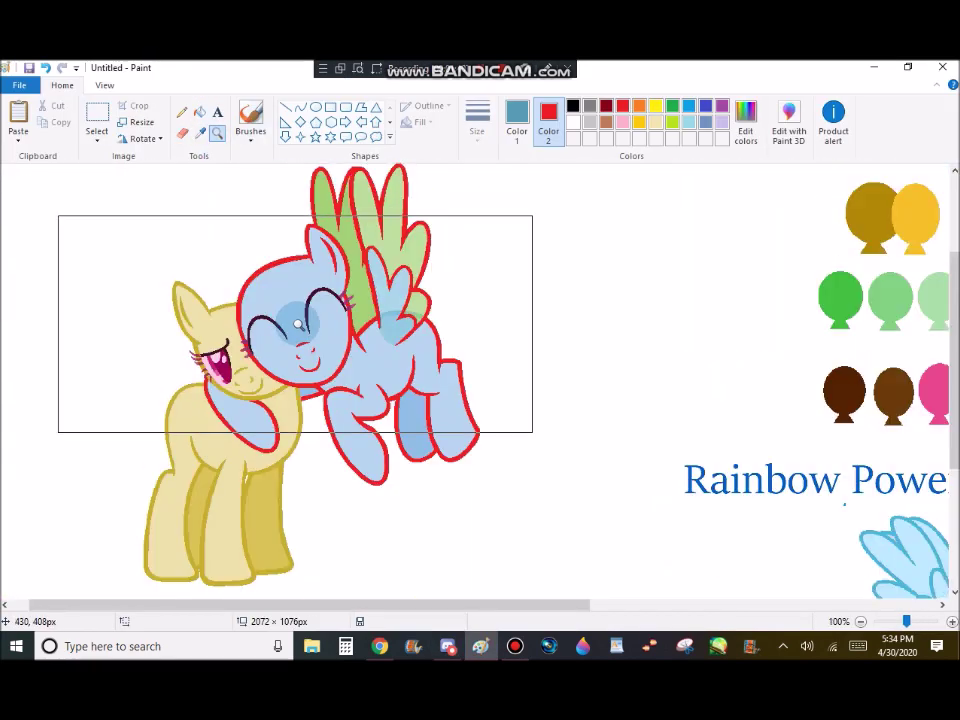
{"action": "left_click", "coordinate": [745, 125]}
{"action": "left_click_drag", "start_coordinate": [641, 311], "coordinate": [641, 272]}
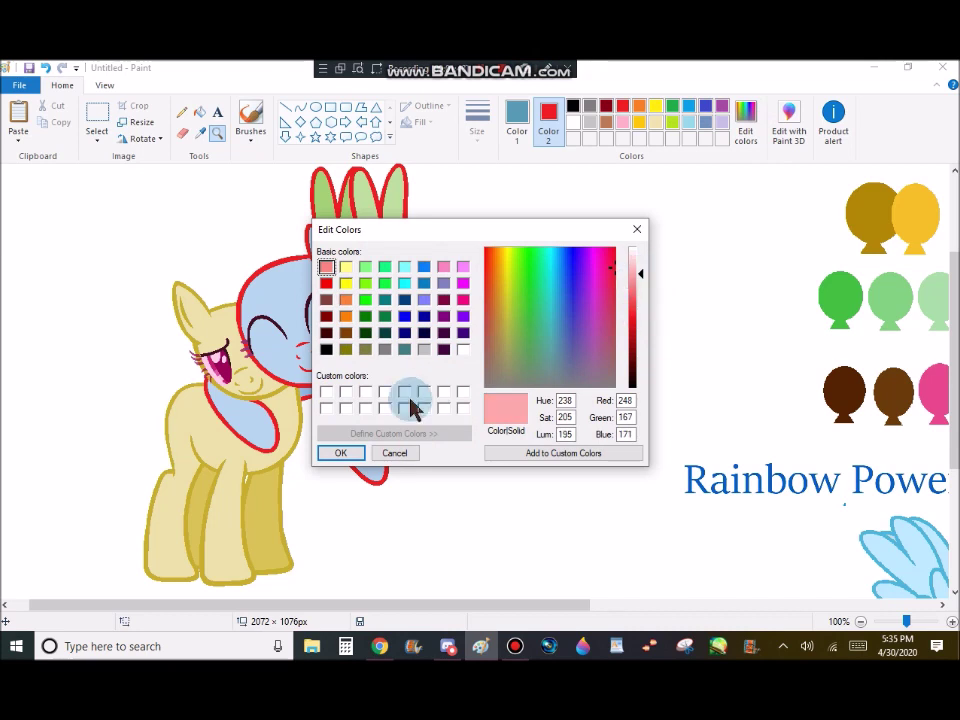
{"action": "left_click", "coordinate": [336, 452]}
- Replace the flying pony's light blue body fill and green wing fills with the light pink
{"action": "left_click", "coordinate": [182, 131]}
{"action": "mouse_move", "coordinate": [329, 217]}
{"action": "left_mouse_down"}
{"action": "mouse_move", "coordinate": [294, 364]}
{"action": "mouse_move", "coordinate": [441, 232]}
{"action": "mouse_move", "coordinate": [431, 471]}
{"action": "left_mouse_up"}
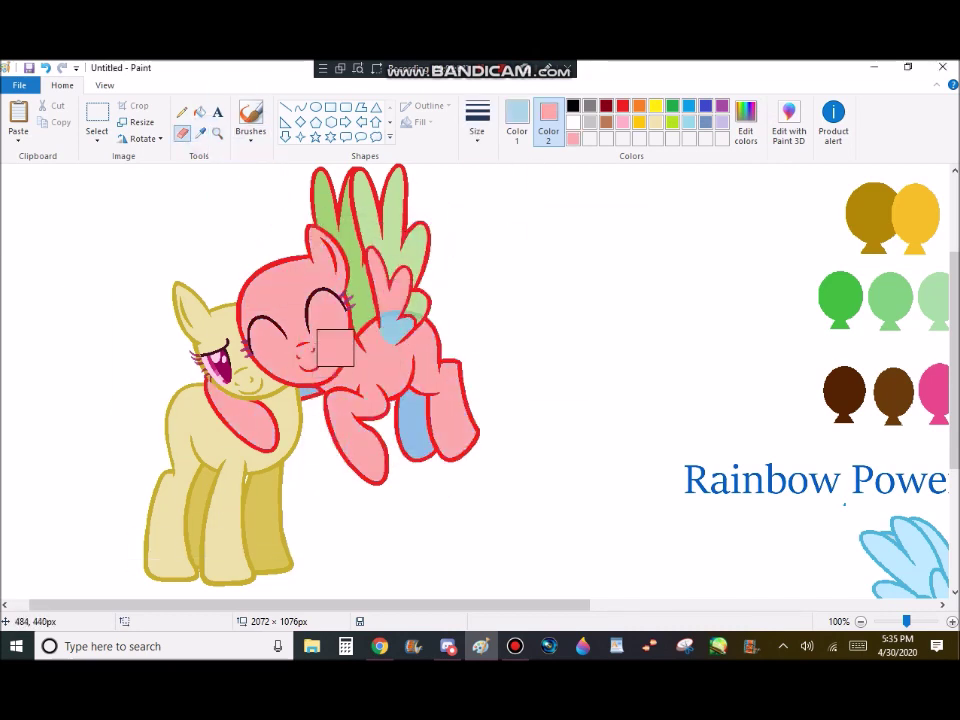
{"action": "left_click", "coordinate": [204, 134]}
{"action": "left_click", "coordinate": [364, 236]}
{"action": "mouse_move", "coordinate": [364, 236]}
{"action": "left_mouse_down"}
{"action": "mouse_move", "coordinate": [340, 325]}
{"action": "mouse_move", "coordinate": [511, 164]}
{"action": "mouse_move", "coordinate": [348, 546]}
{"action": "left_mouse_up"}
{"action": "left_click", "coordinate": [217, 137]}
{"action": "left_click", "coordinate": [373, 245]}
{"action": "left_click", "coordinate": [201, 137]}
{"action": "left_click", "coordinate": [378, 305]}
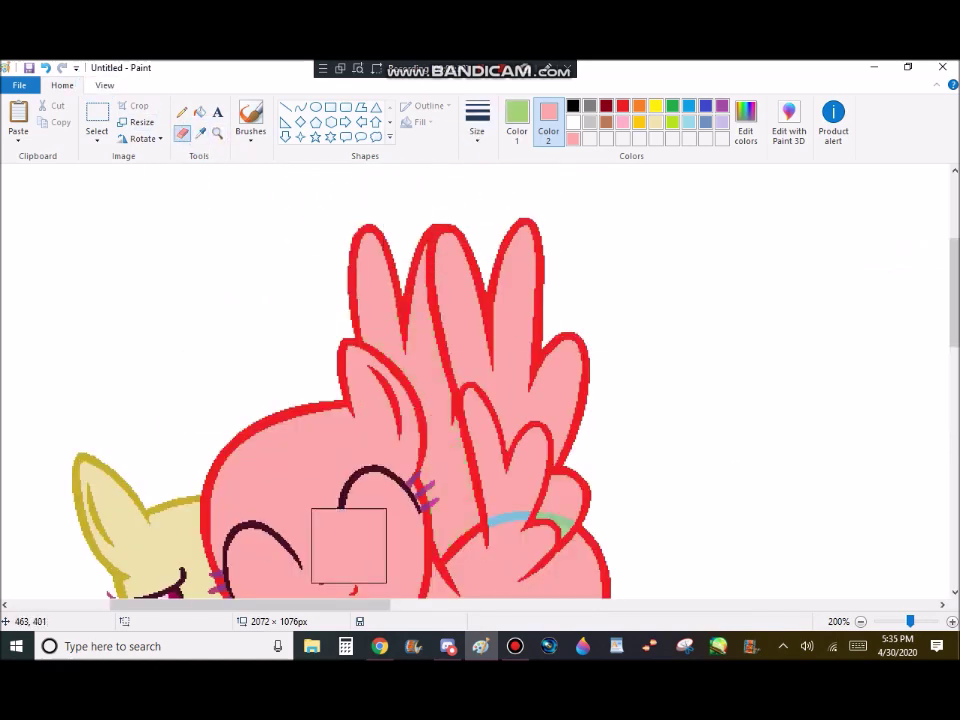
- Cover the leftover green patches around the wing base and eyelashes with the light pink
{"action": "scroll", "coordinate": [517, 403], "scroll_direction": "down", "scroll_amount": 3}
{"action": "left_click", "coordinate": [217, 132]}
{"action": "left_click", "coordinate": [425, 395]}
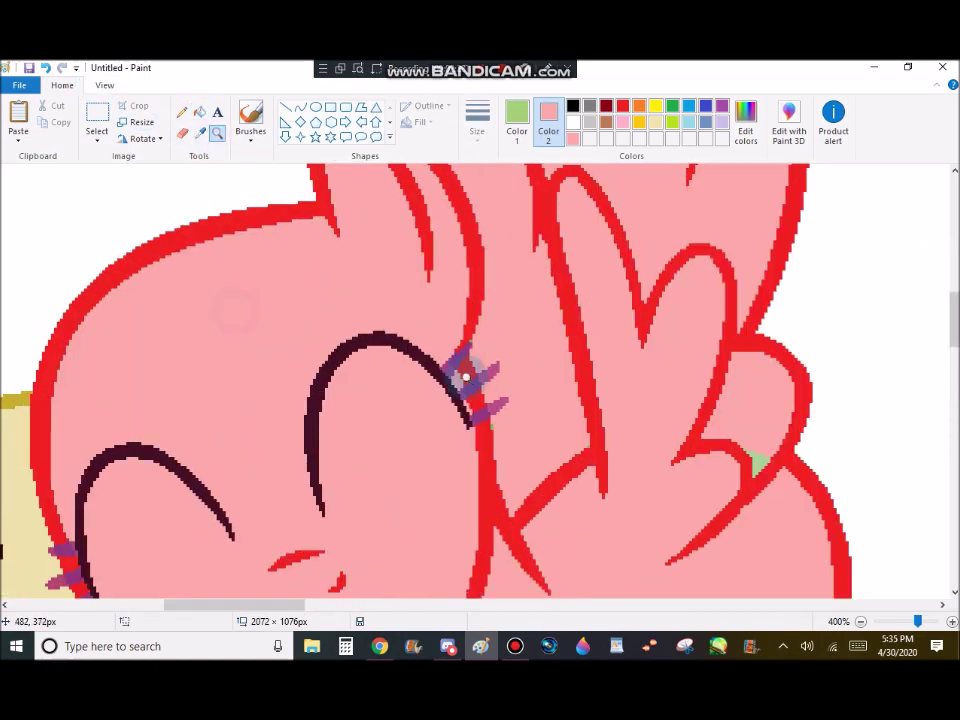
{"action": "left_click", "coordinate": [617, 407]}
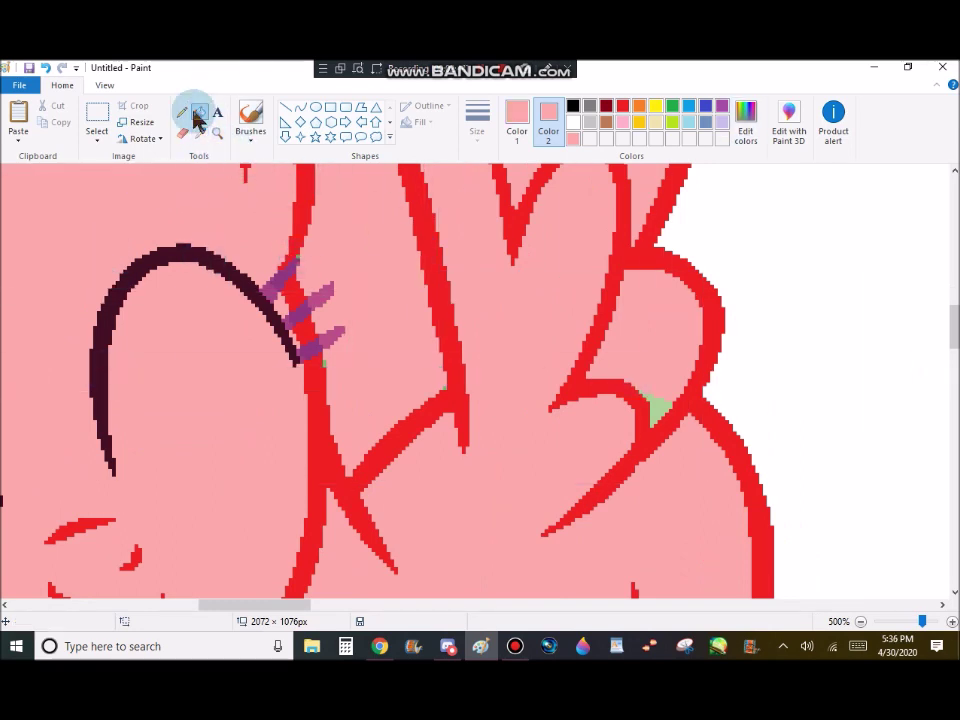
{"action": "right_click", "coordinate": [324, 357]}
{"action": "left_click", "coordinate": [46, 68]}
{"action": "left_click", "coordinate": [183, 133]}
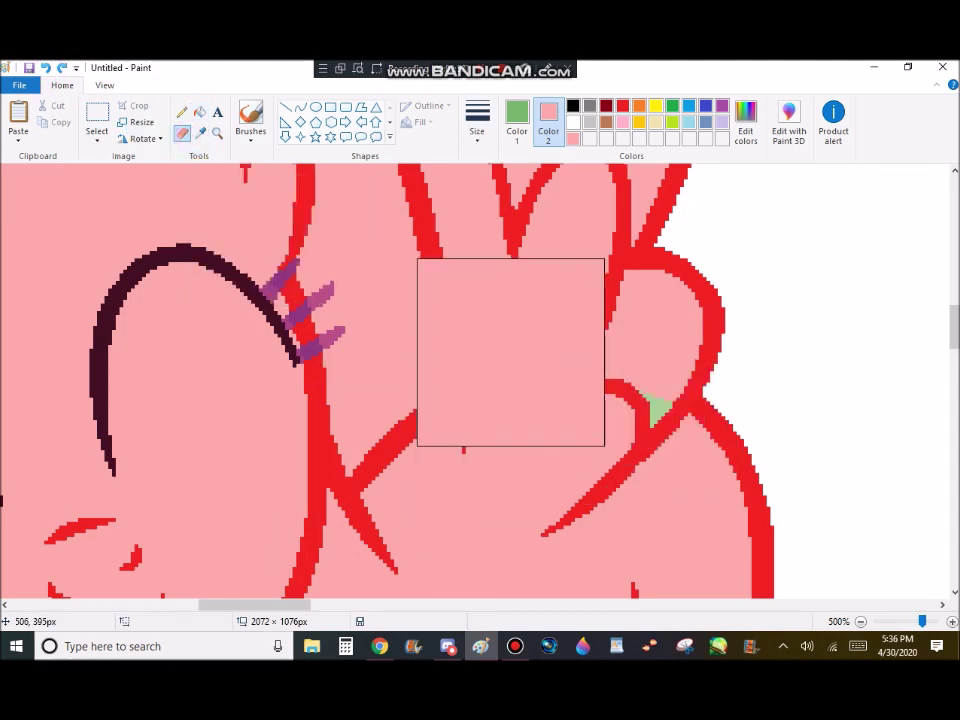
{"action": "left_click", "coordinate": [200, 133]}
{"action": "left_click", "coordinate": [658, 403]}
{"action": "right_click", "coordinate": [655, 403]}
- Check the latest messages in Discord's star-chatroom channel and return to the Paint drawing
{"action": "left_click", "coordinate": [448, 646]}
{"action": "left_click", "coordinate": [433, 555]}
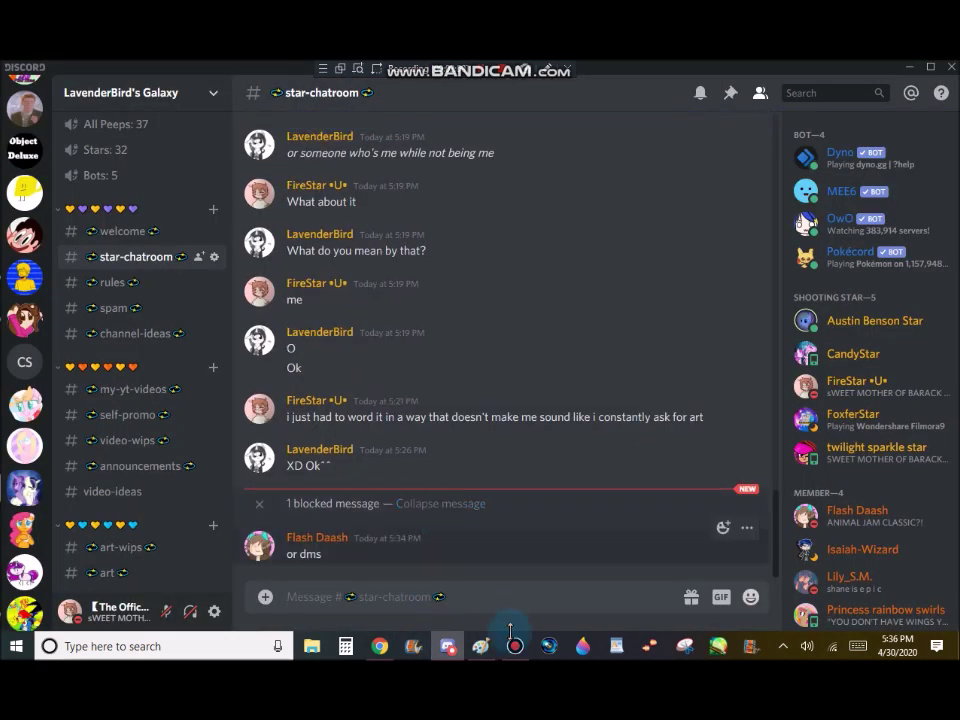
{"action": "left_click", "coordinate": [482, 646]}
- Replace the flying pony's red outlines with the medium blue from the Rainbow Power palette
{"action": "left_click", "coordinate": [217, 133]}
{"action": "right_click", "coordinate": [564, 294]}
{"action": "right_click", "coordinate": [564, 294]}
{"action": "right_click", "coordinate": [564, 294]}
{"action": "right_click", "coordinate": [564, 294]}
{"action": "right_click", "coordinate": [564, 293]}
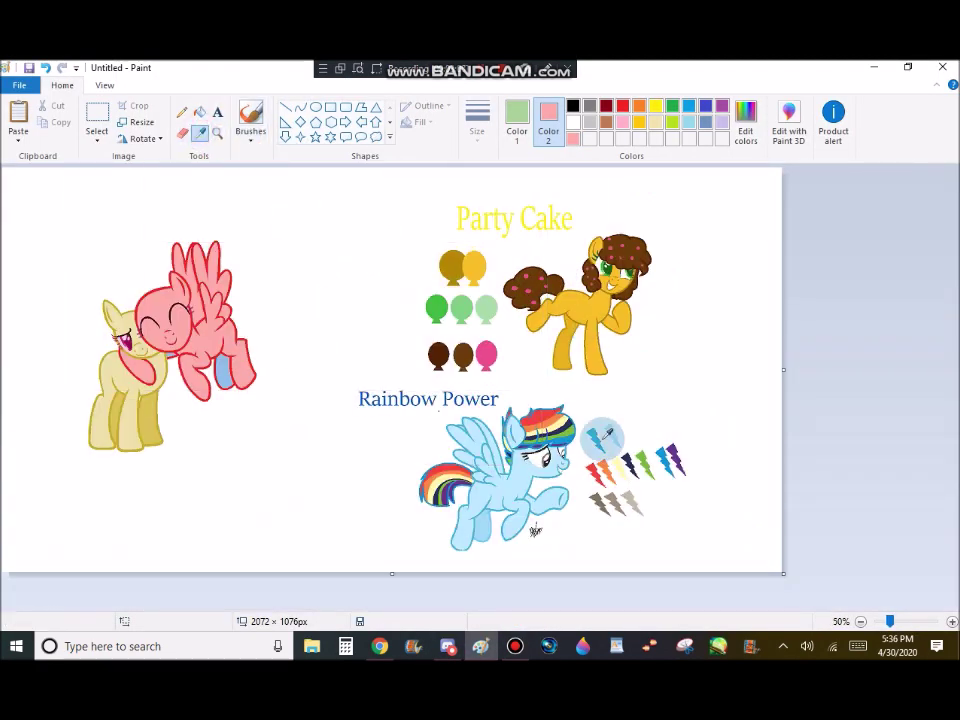
{"action": "left_click", "coordinate": [517, 115]}
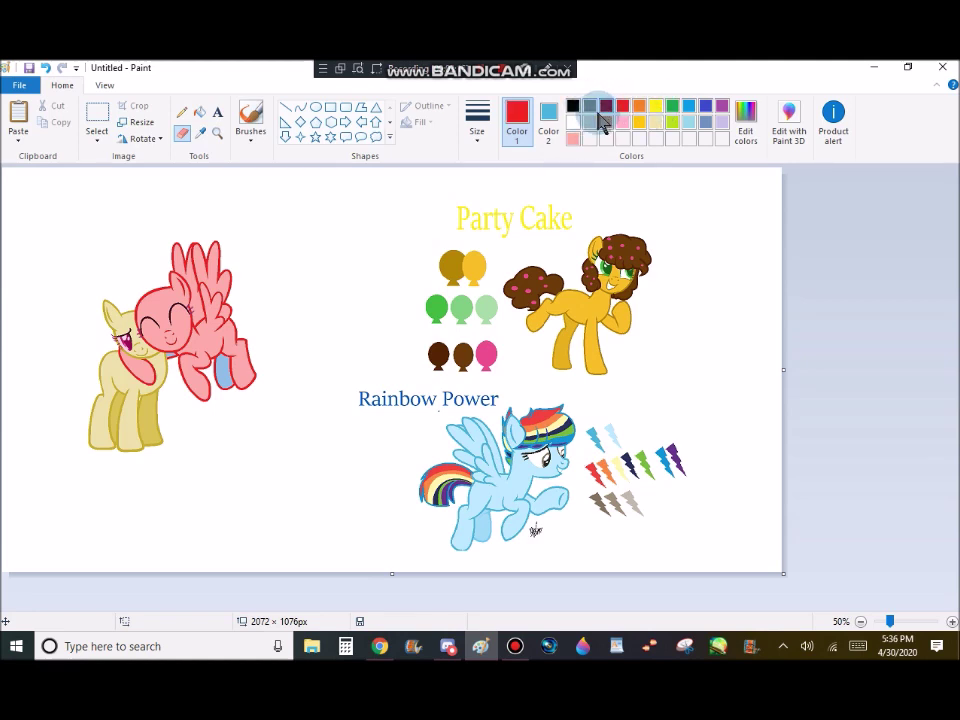
{"action": "left_click", "coordinate": [230, 306]}
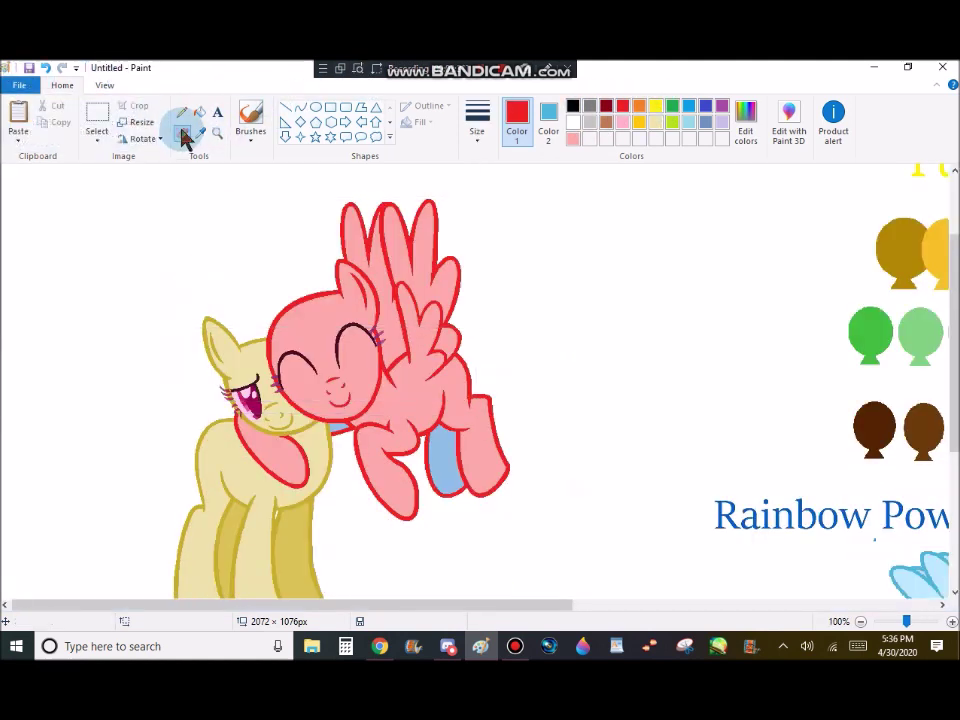
{"action": "mouse_move", "coordinate": [330, 229]}
{"action": "left_mouse_down"}
{"action": "mouse_move", "coordinate": [390, 255]}
{"action": "mouse_move", "coordinate": [435, 435]}
{"action": "mouse_move", "coordinate": [160, 590]}
{"action": "mouse_move", "coordinate": [548, 324]}
{"action": "left_mouse_up"}
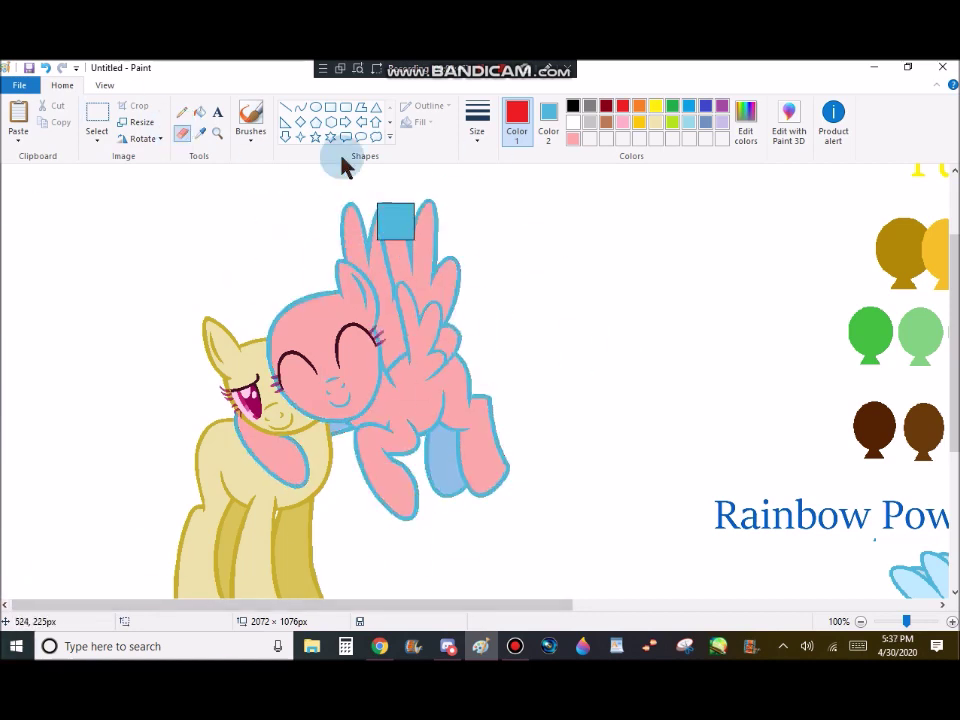
- Replace the flying pony's pink fill with the pale blue of the Rainbow Power reference
{"action": "left_click", "coordinate": [198, 138]}
{"action": "left_click", "coordinate": [332, 314]}
{"action": "left_click", "coordinate": [201, 133]}
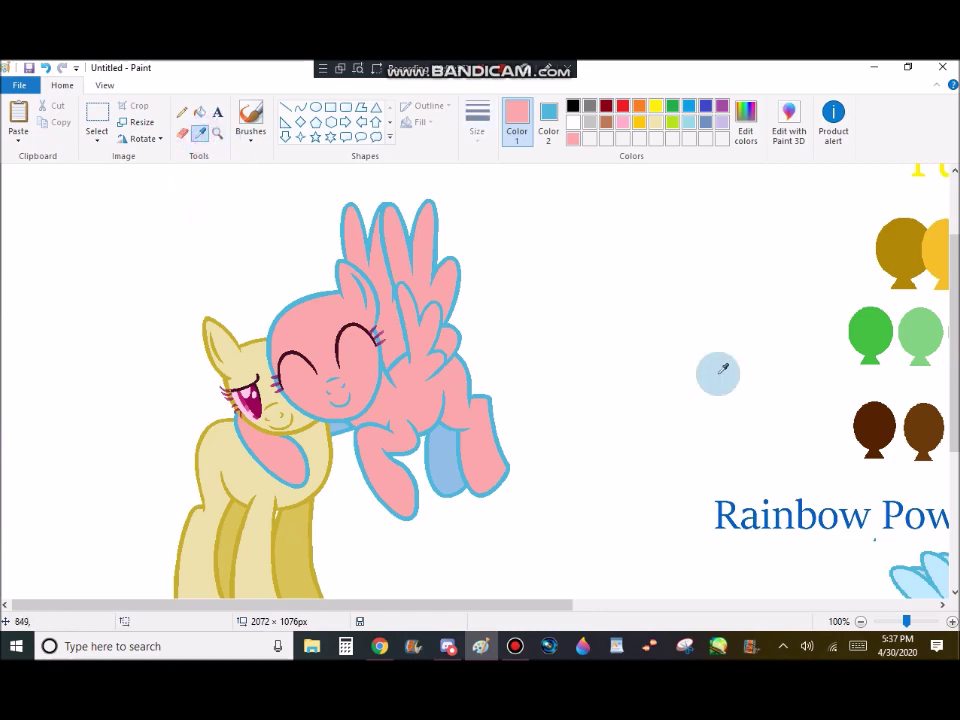
{"action": "scroll", "coordinate": [840, 455], "scroll_direction": "down", "scroll_amount": 1}
{"action": "right_click", "coordinate": [911, 475]}
{"action": "scroll", "coordinate": [321, 347], "scroll_direction": "up", "scroll_amount": 2}
{"action": "scroll", "coordinate": [330, 350], "scroll_direction": "down", "scroll_amount": 1}
{"action": "mouse_move", "coordinate": [398, 338]}
{"action": "left_mouse_down"}
{"action": "mouse_move", "coordinate": [370, 383]}
{"action": "mouse_move", "coordinate": [501, 377]}
{"action": "mouse_move", "coordinate": [493, 229]}
{"action": "mouse_move", "coordinate": [223, 399]}
{"action": "mouse_move", "coordinate": [379, 197]}
{"action": "left_mouse_up"}
- Recolor the far legs with a mid-tone blue sampled from a temporary pale brush stroke over the hind leg's outline
{"action": "left_click", "coordinate": [252, 135]}
{"action": "left_click", "coordinate": [226, 192]}
{"action": "left_click_drag", "start_coordinate": [481, 393], "coordinate": [503, 459]}
{"action": "left_click", "coordinate": [204, 134]}
{"action": "left_click", "coordinate": [438, 432]}
{"action": "left_click", "coordinate": [200, 133]}
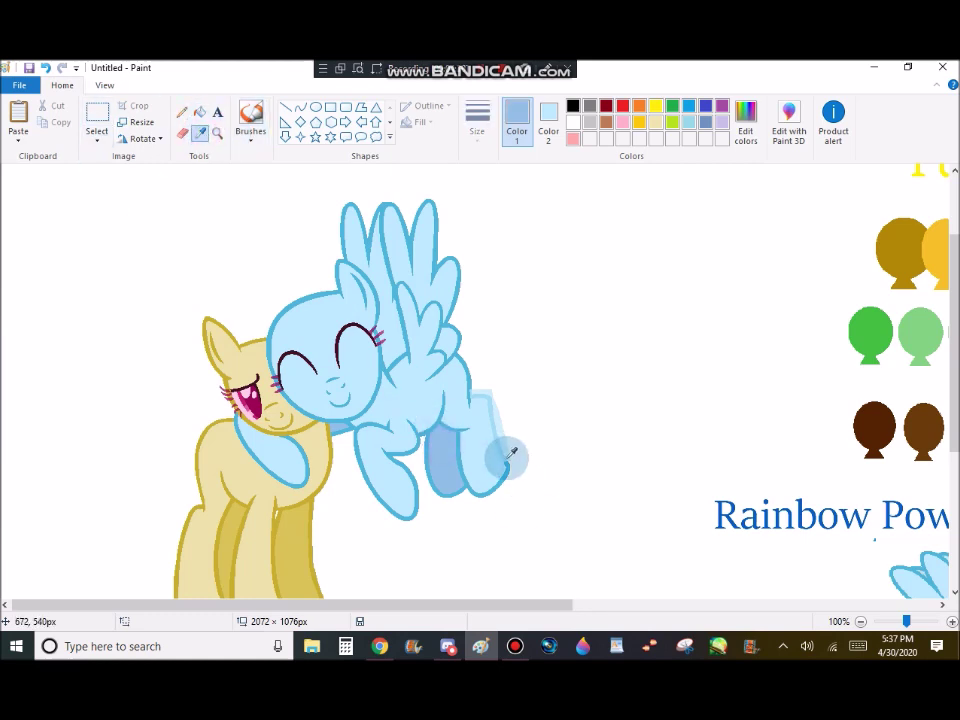
{"action": "left_click", "coordinate": [40, 68]}
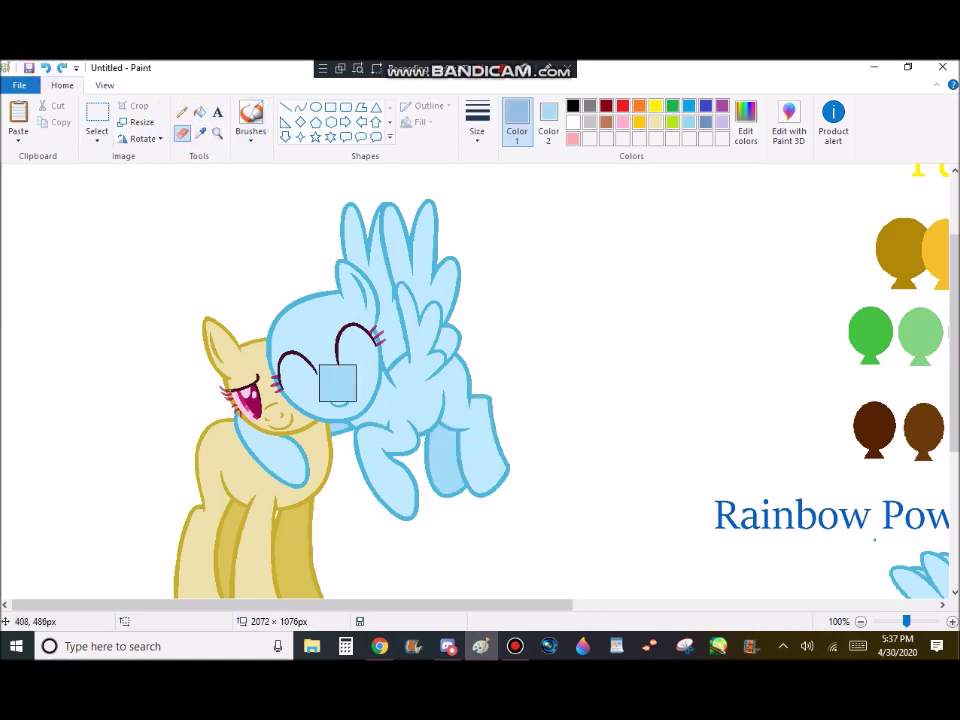
- Sample the flying pony's dark eye line color and the white background while zoomed in on the face
{"action": "left_click", "coordinate": [200, 133]}
{"action": "right_click", "coordinate": [341, 330]}
{"action": "left_click", "coordinate": [201, 134]}
{"action": "left_click", "coordinate": [216, 130]}
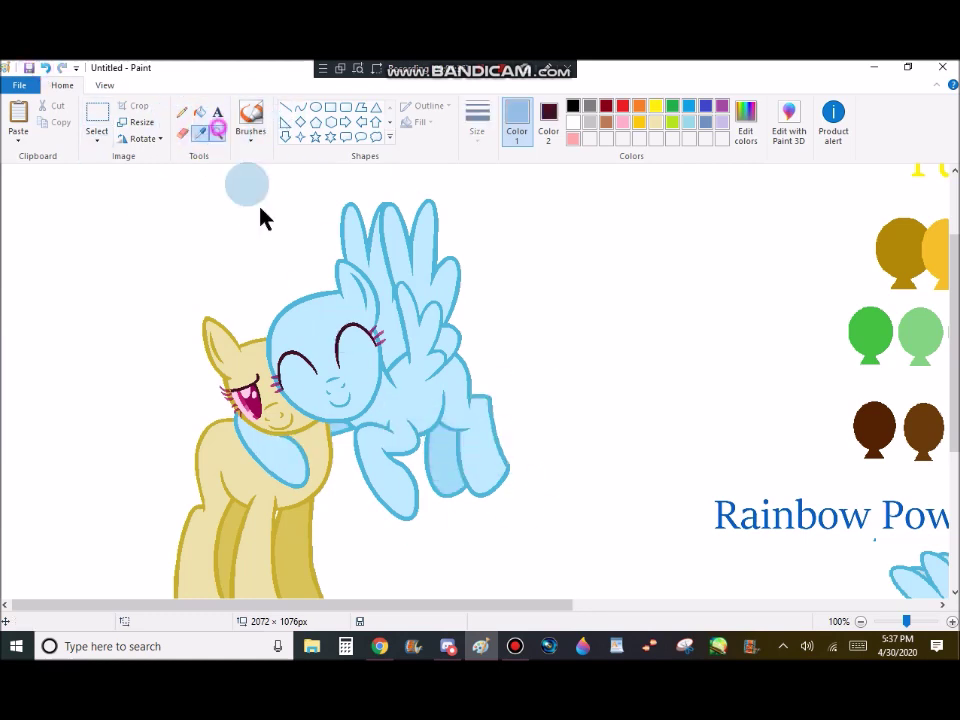
{"action": "left_click", "coordinate": [400, 365]}
{"action": "left_click", "coordinate": [400, 365]}
{"action": "left_click", "coordinate": [195, 135]}
{"action": "left_click", "coordinate": [201, 135]}
{"action": "left_click", "coordinate": [187, 186]}
{"action": "left_click", "coordinate": [200, 134]}
- Pick the dark grey-brown from the Rainbow Power palette as the primary color
{"action": "scroll", "coordinate": [266, 597], "scroll_direction": "down", "scroll_amount": 10}
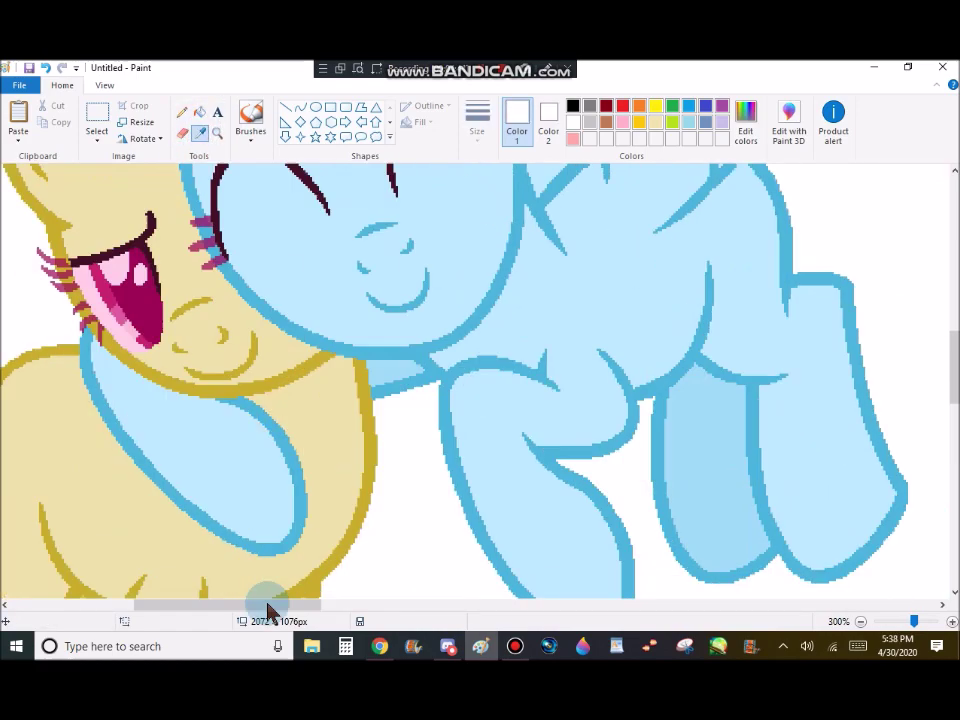
{"action": "left_click_drag", "start_coordinate": [271, 606], "coordinate": [745, 606]}
{"action": "left_click", "coordinate": [229, 447]}
{"action": "left_click", "coordinate": [183, 133]}
{"action": "scroll", "coordinate": [576, 420], "scroll_direction": "up", "scroll_amount": 4}
{"action": "left_click_drag", "start_coordinate": [622, 605], "coordinate": [288, 605]}
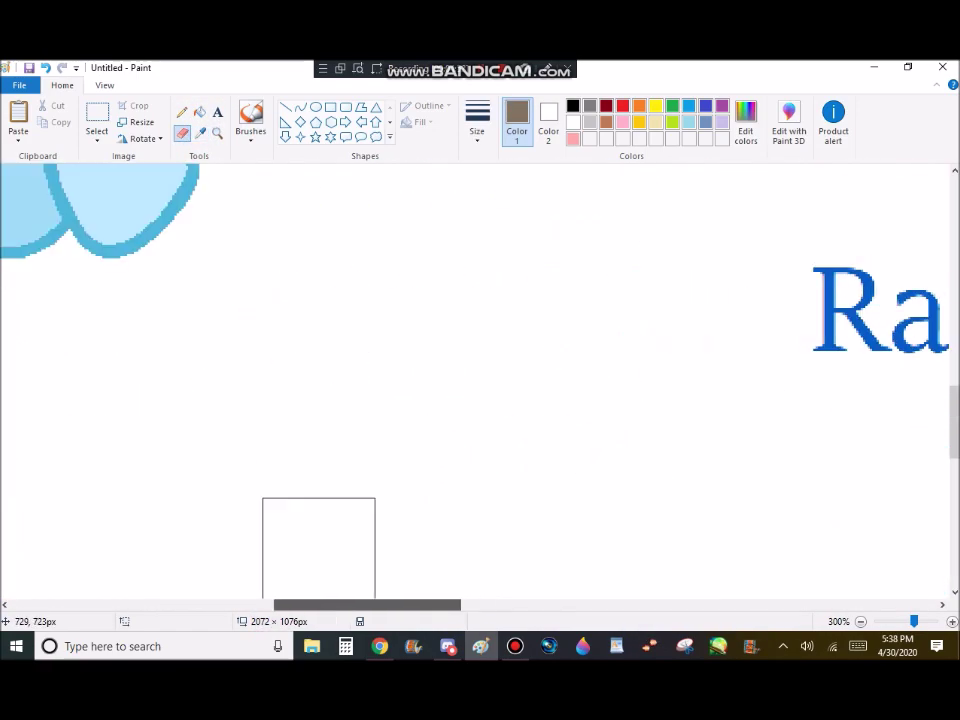
- Mix a darker grey-brown by overlapping black and grey-brown brush strokes on blank canvas, undoing the strokes once the blend is sampled
{"action": "left_click", "coordinate": [552, 113]}
{"action": "left_click", "coordinate": [573, 107]}
{"action": "left_click", "coordinate": [254, 112]}
{"action": "left_click_drag", "start_coordinate": [372, 231], "coordinate": [418, 426]}
{"action": "left_click_drag", "start_coordinate": [467, 289], "coordinate": [255, 398]}
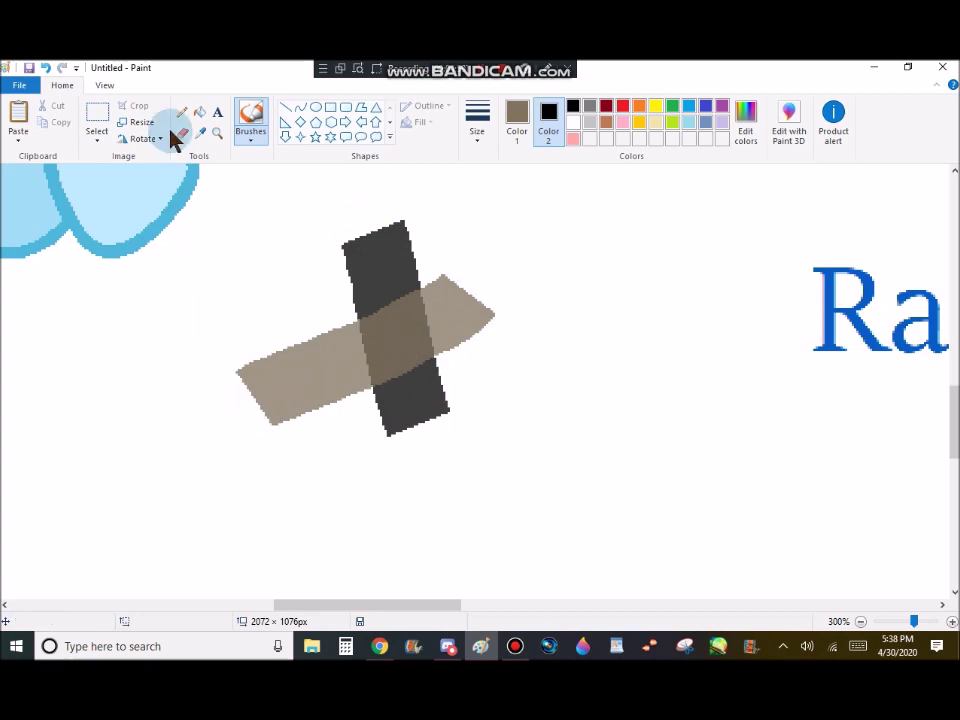
{"action": "left_click", "coordinate": [45, 68]}
{"action": "left_click", "coordinate": [46, 68]}
- Fill both closed-eye lines of the flying pony with the darker grey-brown
{"action": "left_click", "coordinate": [203, 113]}
{"action": "left_click_drag", "start_coordinate": [307, 605], "coordinate": [177, 605]}
{"action": "scroll", "coordinate": [468, 452], "scroll_direction": "up", "scroll_amount": 5}
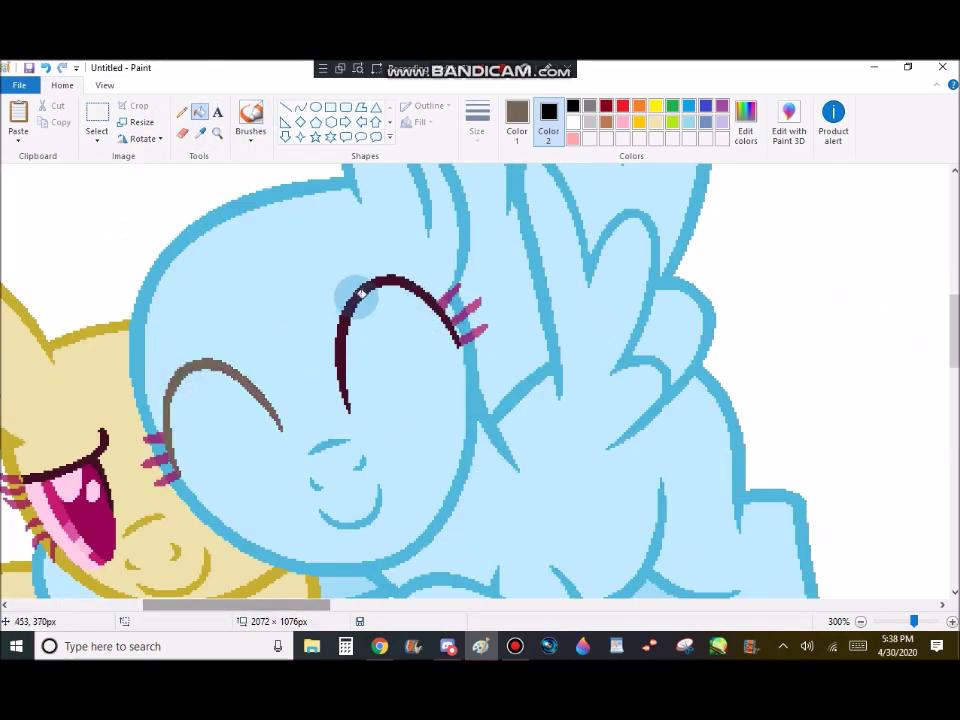
{"action": "left_click", "coordinate": [358, 294]}
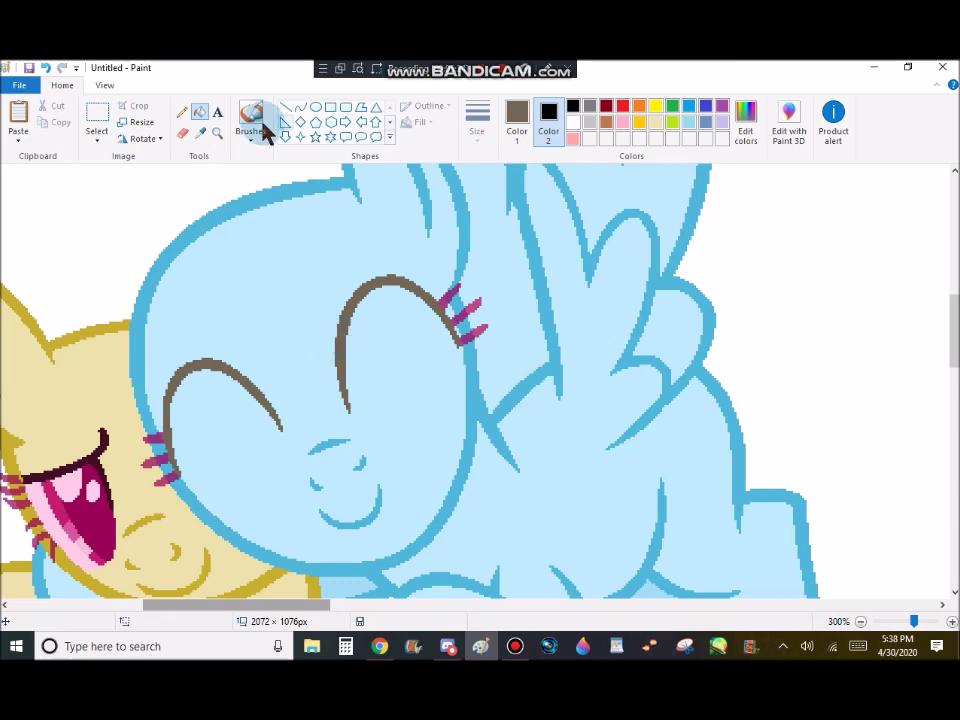
- Fill the eyelashes beside the flying pony's eye nearest the wing with the darker grey-brown
{"action": "left_click", "coordinate": [217, 133]}
{"action": "left_click", "coordinate": [340, 300]}
{"action": "left_click", "coordinate": [231, 358]}
{"action": "right_click", "coordinate": [240, 343]}
{"action": "left_click", "coordinate": [317, 304]}
{"action": "left_click", "coordinate": [318, 304]}
{"action": "left_click", "coordinate": [380, 330]}
{"action": "left_click", "coordinate": [400, 340]}
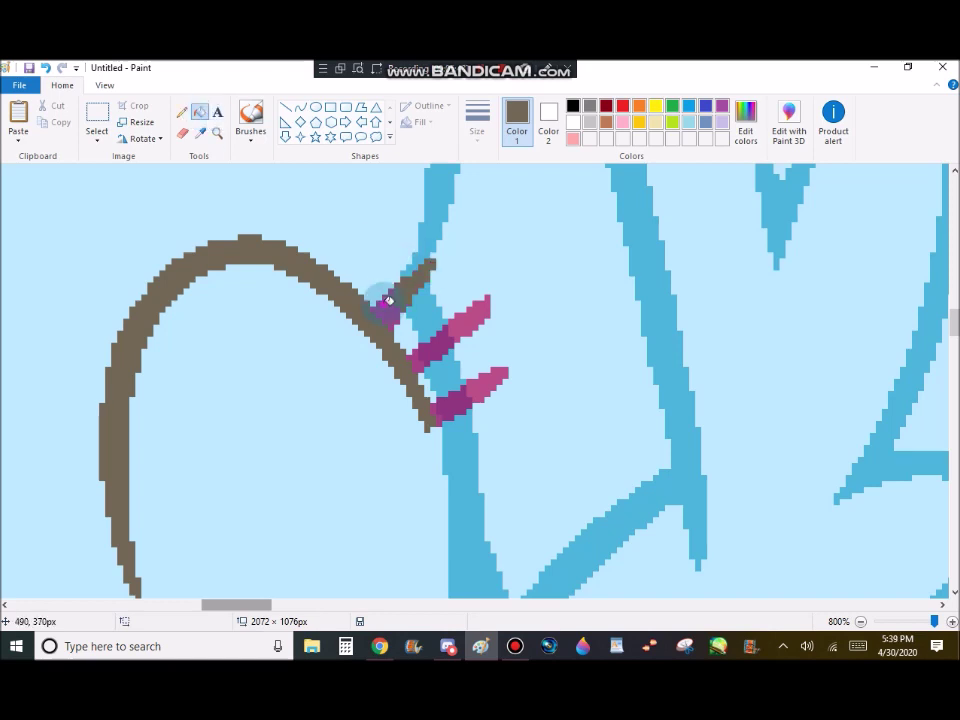
{"action": "left_click", "coordinate": [268, 596]}
{"action": "key", "text": "ctrl+z"}
- Fill the eyelashes next to the yellow pony's face with the same grey-brown
{"action": "scroll", "coordinate": [374, 426], "scroll_direction": "down", "scroll_amount": 1}
{"action": "left_click_drag", "start_coordinate": [233, 605], "coordinate": [169, 605]}
{"action": "scroll", "coordinate": [272, 504], "scroll_direction": "down", "scroll_amount": 2}
{"action": "left_click", "coordinate": [494, 340]}
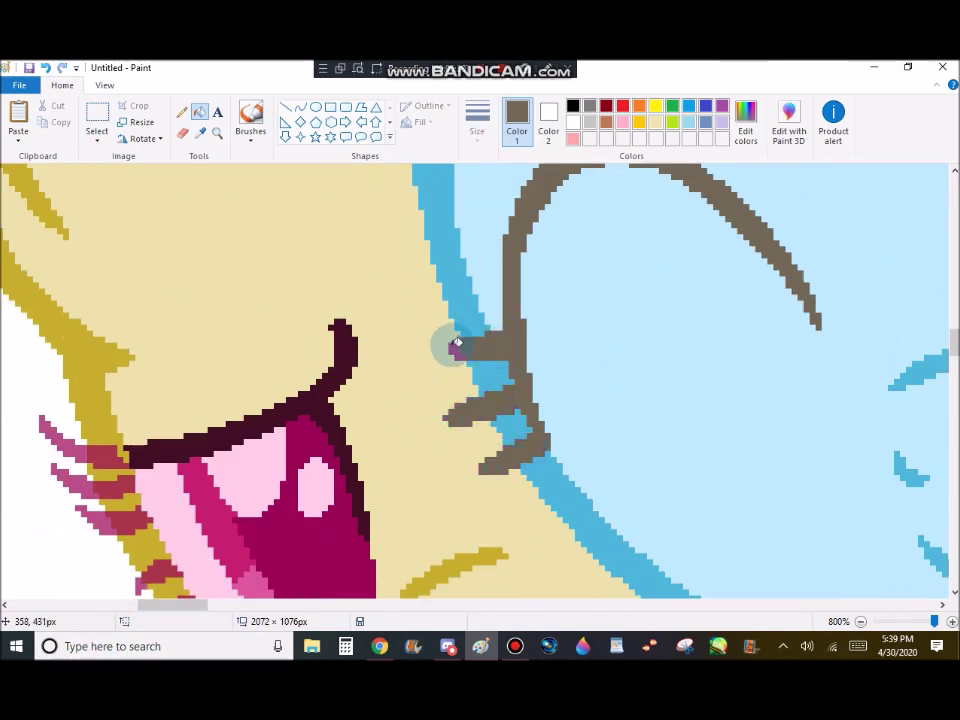
{"action": "left_click", "coordinate": [455, 346]}
- Paint over the yellow pony's lower eyelashes where they cross its face outline, using the gold outline color
{"action": "left_click", "coordinate": [217, 133]}
{"action": "right_click", "coordinate": [371, 244]}
{"action": "right_click", "coordinate": [371, 244]}
{"action": "right_click", "coordinate": [371, 244]}
{"action": "right_click", "coordinate": [371, 244]}
{"action": "right_click", "coordinate": [371, 244]}
{"action": "right_click", "coordinate": [371, 244]}
{"action": "left_click", "coordinate": [17, 254]}
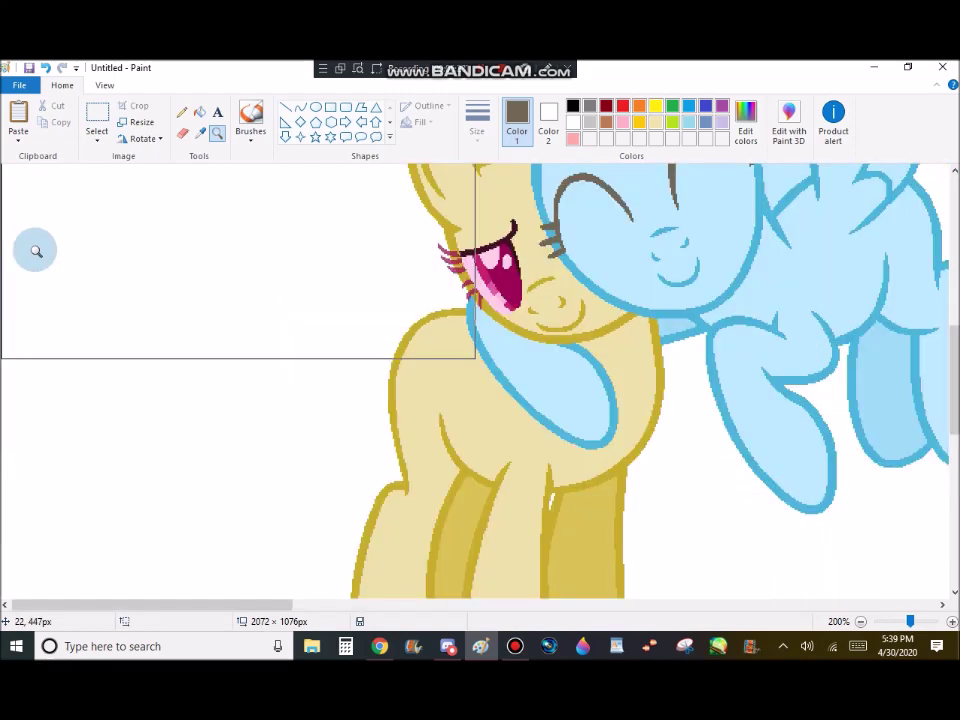
{"action": "left_click", "coordinate": [441, 242]}
{"action": "left_click", "coordinate": [315, 313]}
{"action": "left_click", "coordinate": [371, 300]}
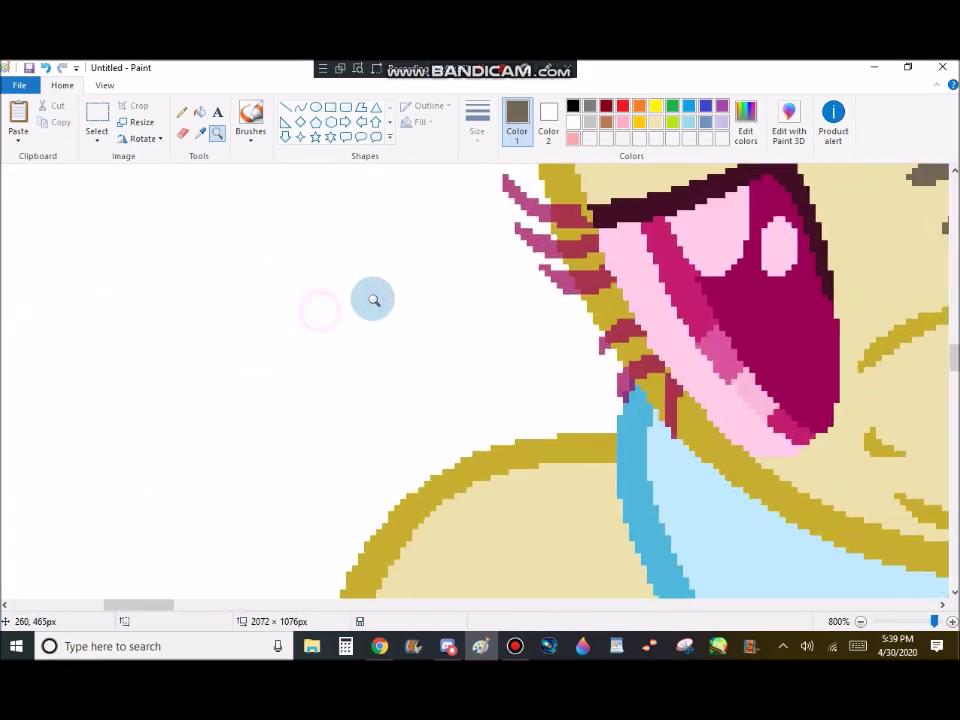
{"action": "left_click", "coordinate": [200, 131]}
{"action": "left_click", "coordinate": [543, 262]}
{"action": "left_click", "coordinate": [675, 398]}
- Remove the remaining bits of the yellow pony's lower eyelashes by filling them with the surrounding colors
{"action": "left_click", "coordinate": [200, 133]}
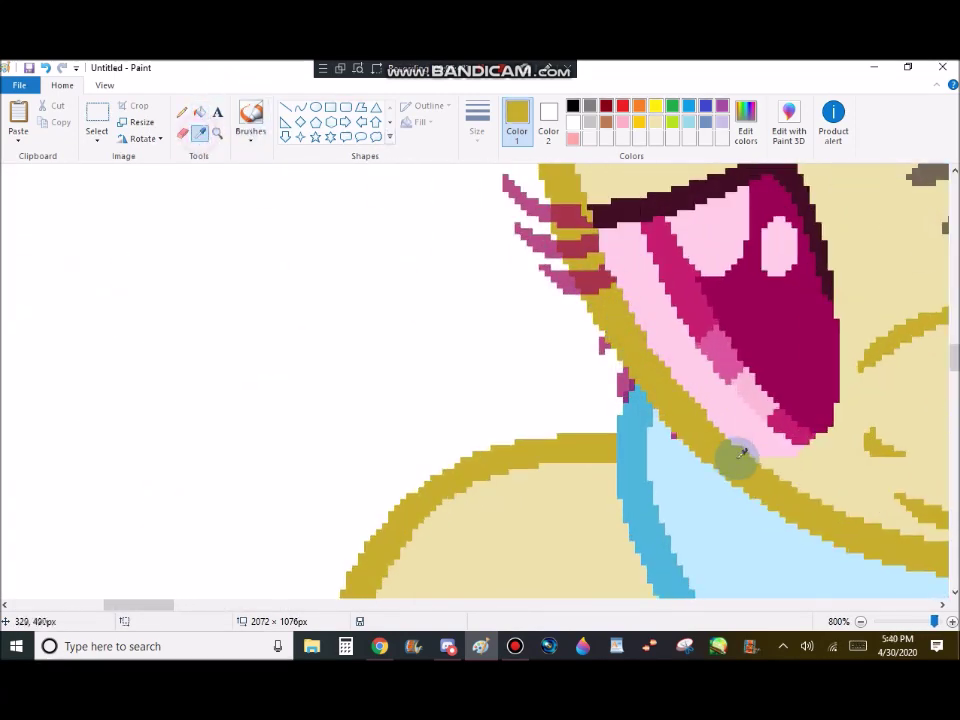
{"action": "left_click", "coordinate": [712, 474]}
{"action": "left_click", "coordinate": [675, 434]}
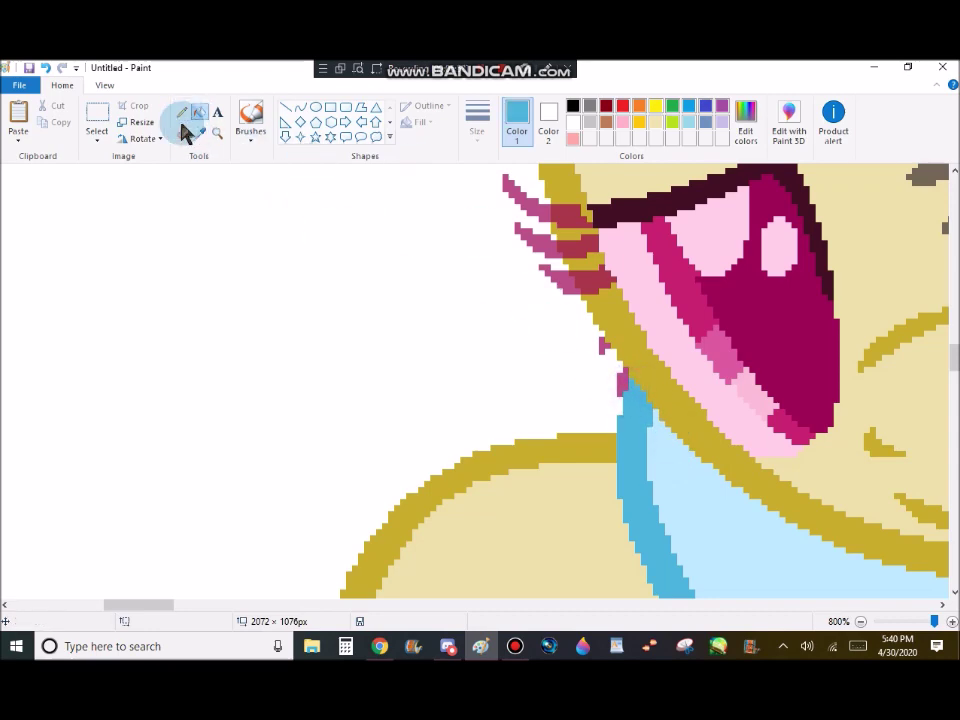
{"action": "left_click", "coordinate": [600, 342]}
{"action": "left_click", "coordinate": [607, 306]}
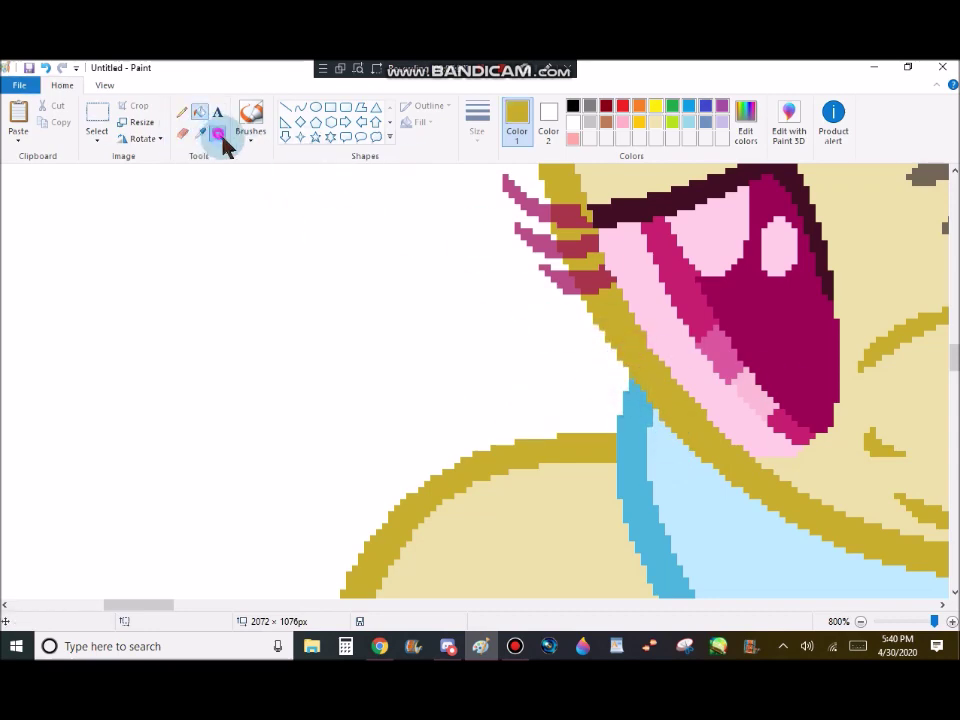
- Pick the dark golden brown from the Party Cake palette as the secondary color
{"action": "left_click", "coordinate": [218, 135]}
{"action": "right_click", "coordinate": [246, 178]}
{"action": "right_click", "coordinate": [246, 178]}
{"action": "right_click", "coordinate": [246, 178]}
{"action": "left_click", "coordinate": [201, 134]}
{"action": "scroll", "coordinate": [683, 259], "scroll_direction": "up", "scroll_amount": 2}
{"action": "right_click", "coordinate": [748, 256]}
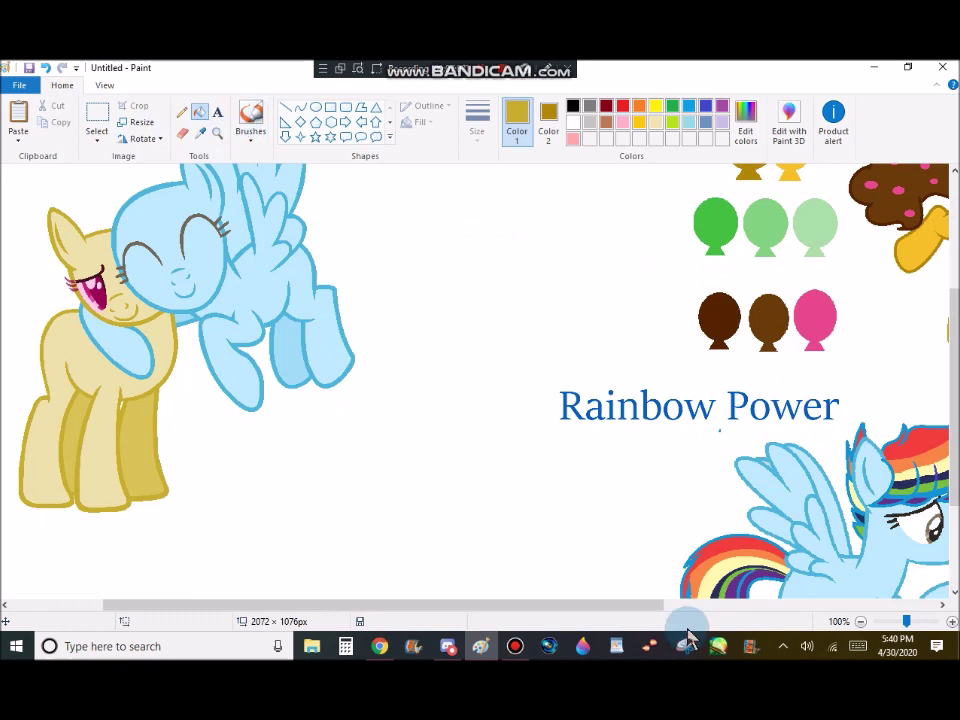
- Recolor the yellow pony's gold outlines with the dark golden brown using the color-replacing eraser
{"action": "left_click", "coordinate": [217, 135]}
{"action": "left_click", "coordinate": [148, 423]}
{"action": "left_click", "coordinate": [184, 132]}
{"action": "mouse_move", "coordinate": [600, 558]}
{"action": "left_mouse_down"}
{"action": "mouse_move", "coordinate": [252, 530]}
{"action": "mouse_move", "coordinate": [522, 342]}
{"action": "mouse_move", "coordinate": [275, 308]}
{"action": "left_mouse_up"}
{"action": "scroll", "coordinate": [275, 308], "scroll_direction": "up", "scroll_amount": 3}
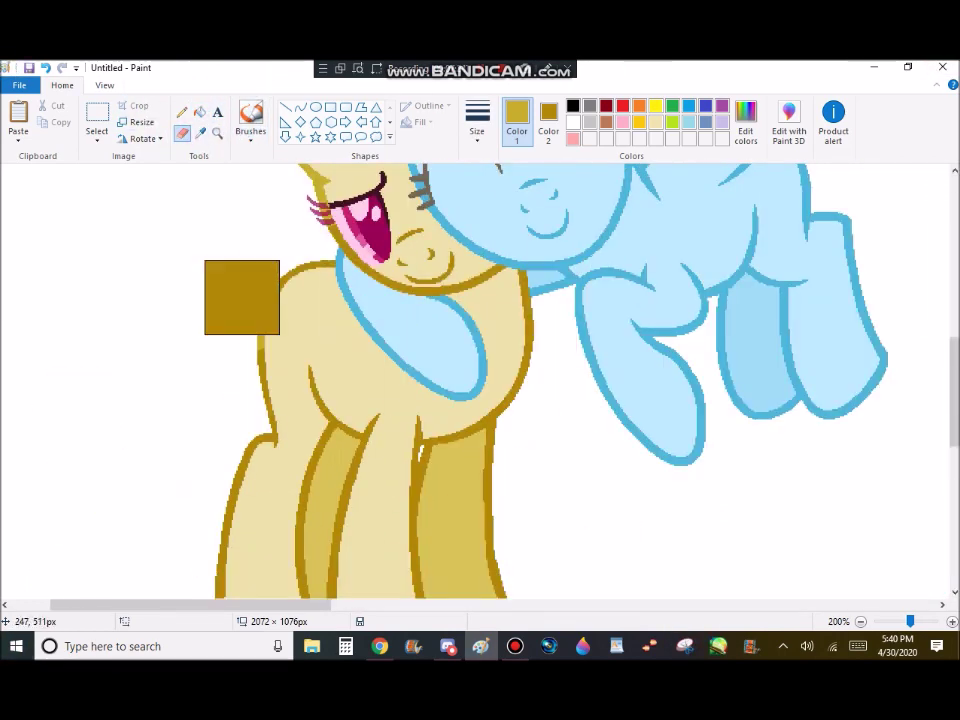
{"action": "scroll", "coordinate": [375, 274], "scroll_direction": "up", "scroll_amount": 3}
- Replace the yellow pony's pale yellow coat with the bright golden yellow sampled from the Party Cake palette
{"action": "left_click", "coordinate": [200, 133]}
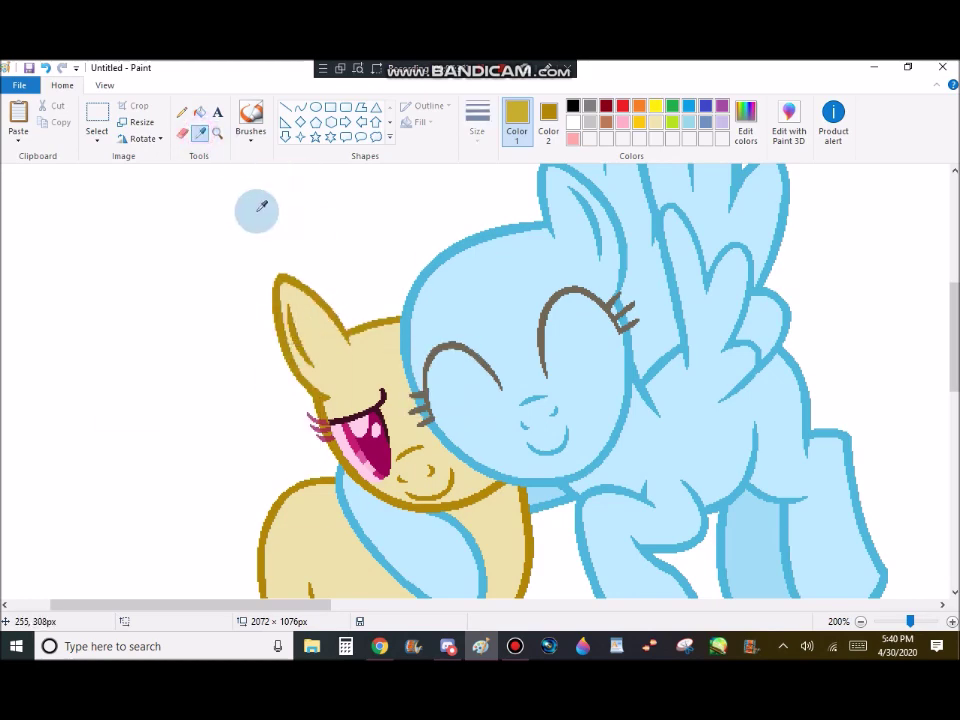
{"action": "left_click", "coordinate": [200, 134]}
{"action": "left_click_drag", "start_coordinate": [174, 606], "coordinate": [574, 223]}
{"action": "left_click_drag", "start_coordinate": [280, 604], "coordinate": [628, 604]}
{"action": "right_click", "coordinate": [583, 190]}
{"action": "mouse_move", "coordinate": [553, 604]}
{"action": "left_mouse_down"}
{"action": "mouse_move", "coordinate": [326, 527]}
{"action": "mouse_move", "coordinate": [120, 525]}
{"action": "left_mouse_up"}
{"action": "mouse_move", "coordinate": [508, 323]}
{"action": "left_mouse_down"}
{"action": "mouse_move", "coordinate": [486, 497]}
{"action": "mouse_move", "coordinate": [462, 530]}
{"action": "left_mouse_up"}
{"action": "scroll", "coordinate": [480, 500], "scroll_direction": "down", "scroll_amount": 3}
{"action": "mouse_move", "coordinate": [575, 338]}
{"action": "left_mouse_down"}
{"action": "mouse_move", "coordinate": [644, 230]}
{"action": "mouse_move", "coordinate": [396, 375]}
{"action": "mouse_move", "coordinate": [505, 500]}
{"action": "left_mouse_up"}
- Sample a slightly darker gold from a temporary brush stroke and recolor the yellow pony's far legs with it
{"action": "left_click", "coordinate": [264, 121]}
{"action": "mouse_move", "coordinate": [405, 290]}
{"action": "left_mouse_down"}
{"action": "mouse_move", "coordinate": [340, 446]}
{"action": "mouse_move", "coordinate": [395, 249]}
{"action": "mouse_move", "coordinate": [394, 322]}
{"action": "left_mouse_up"}
{"action": "left_click", "coordinate": [47, 69]}
{"action": "left_click", "coordinate": [200, 133]}
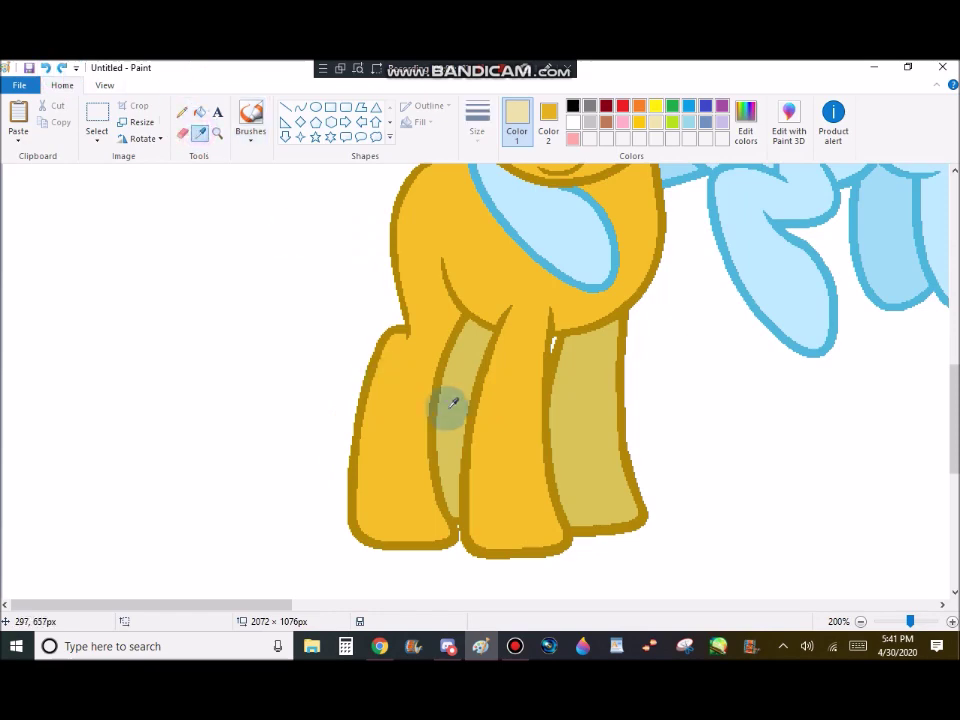
{"action": "left_click", "coordinate": [452, 403]}
{"action": "left_click", "coordinate": [183, 133]}
{"action": "mouse_move", "coordinate": [624, 254]}
{"action": "left_mouse_down"}
{"action": "mouse_move", "coordinate": [402, 439]}
{"action": "mouse_move", "coordinate": [602, 480]}
{"action": "left_mouse_up"}
{"action": "scroll", "coordinate": [528, 300], "scroll_direction": "up", "scroll_amount": 3}
{"action": "scroll", "coordinate": [526, 278], "scroll_direction": "down", "scroll_amount": 3}
- Replace the pale pink in the yellow pony's eye with white
{"action": "left_click", "coordinate": [549, 121]}
{"action": "left_click", "coordinate": [573, 123]}
{"action": "left_click", "coordinate": [200, 133]}
{"action": "left_click", "coordinate": [475, 327]}
{"action": "left_click_drag", "start_coordinate": [485, 335], "coordinate": [530, 354]}
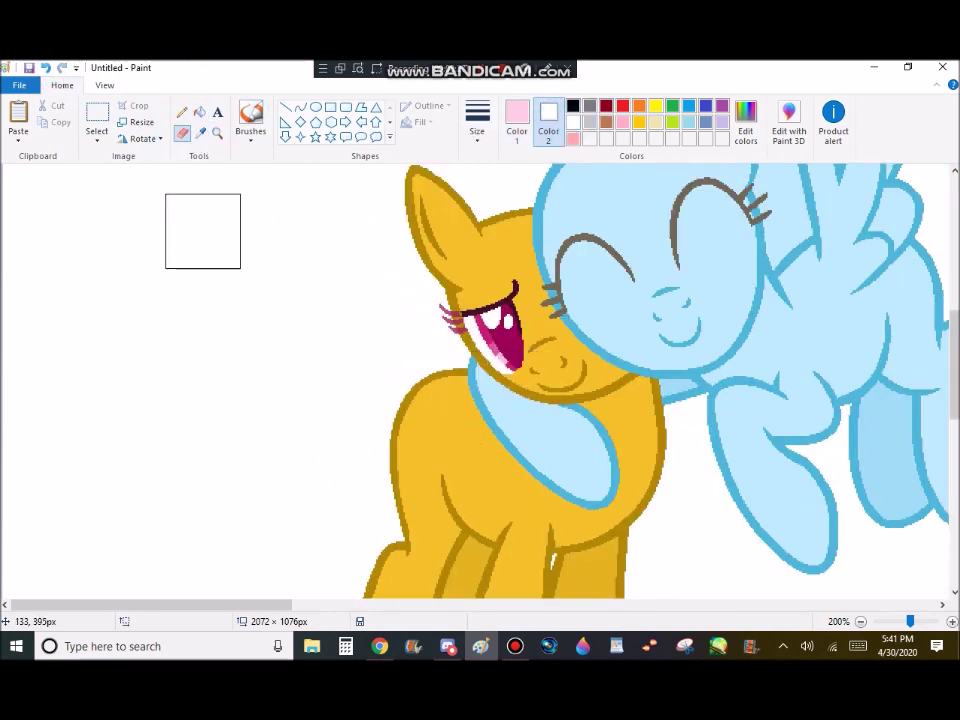
- Replace the dark magenta area of the yellow pony's eye with black
{"action": "left_click", "coordinate": [200, 133]}
{"action": "left_click", "coordinate": [513, 337]}
{"action": "left_click", "coordinate": [573, 107]}
{"action": "left_click_drag", "start_coordinate": [566, 340], "coordinate": [480, 325]}
- Fill the yellow pony's upper eyelid line and all of its eyelashes with black
{"action": "left_click", "coordinate": [217, 133]}
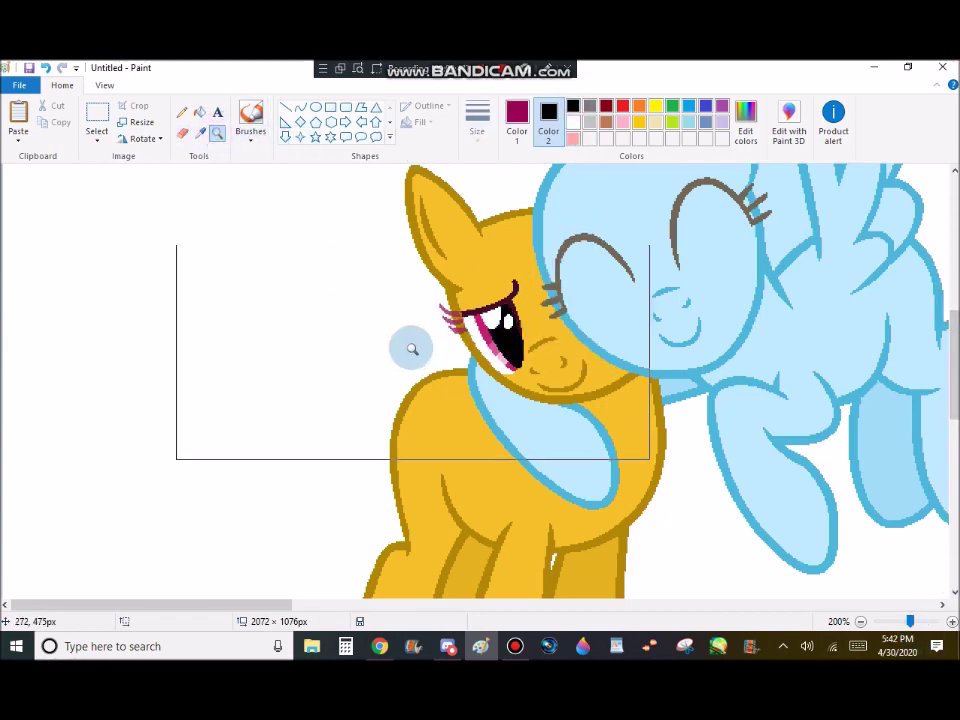
{"action": "left_click", "coordinate": [411, 349]}
{"action": "left_click", "coordinate": [572, 121]}
{"action": "left_click", "coordinate": [182, 111]}
{"action": "left_click", "coordinate": [477, 120]}
{"action": "left_click", "coordinate": [493, 204]}
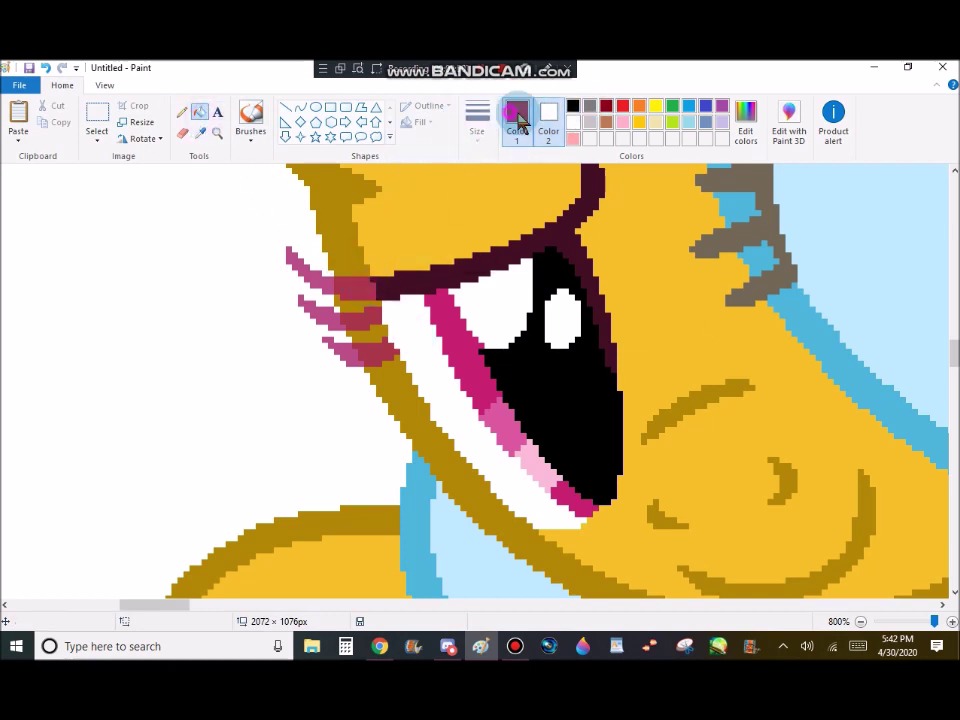
{"action": "left_click", "coordinate": [572, 105]}
{"action": "left_click", "coordinate": [349, 285]}
{"action": "left_click", "coordinate": [156, 189]}
{"action": "key", "text": "ctrl+z"}
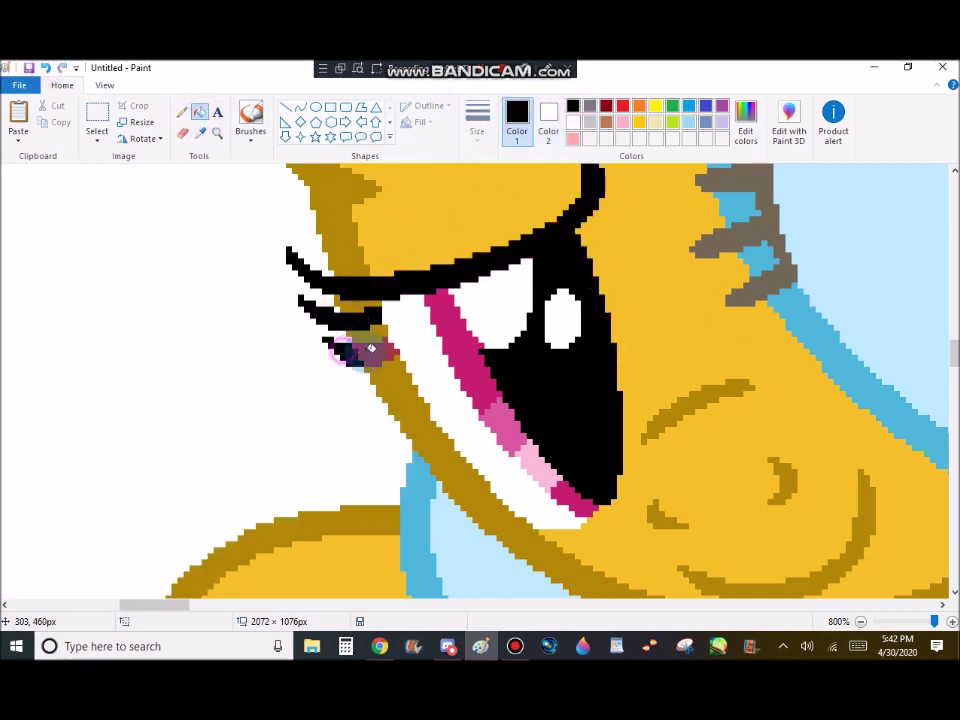
{"action": "left_click", "coordinate": [370, 348]}
- Pick the iris band's magenta as the primary color and the Party Cake palette's strongest green as the secondary color
{"action": "left_click", "coordinate": [203, 134]}
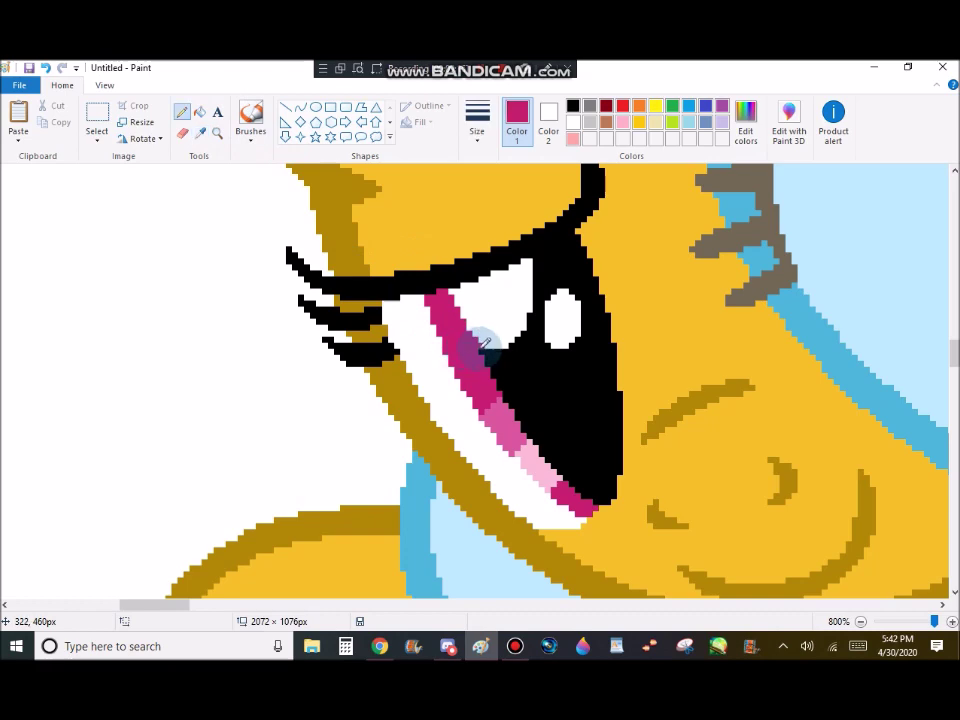
{"action": "left_click", "coordinate": [217, 135]}
{"action": "right_click", "coordinate": [351, 291]}
{"action": "right_click", "coordinate": [351, 291]}
{"action": "right_click", "coordinate": [351, 291]}
{"action": "right_click", "coordinate": [351, 291]}
{"action": "right_click", "coordinate": [351, 291]}
{"action": "right_click", "coordinate": [351, 291]}
{"action": "left_click", "coordinate": [202, 136]}
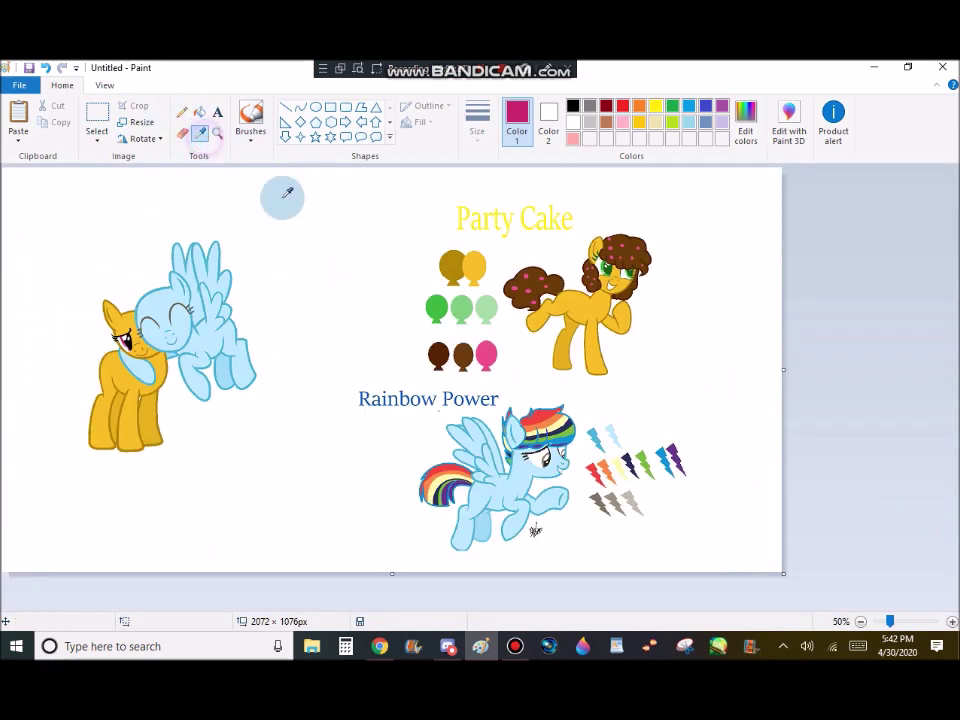
{"action": "right_click", "coordinate": [434, 309]}
- Replace the magenta parts of the yellow pony's iris band with the Party Cake green
{"action": "left_click", "coordinate": [217, 134]}
{"action": "left_click", "coordinate": [216, 341]}
{"action": "left_click", "coordinate": [216, 341]}
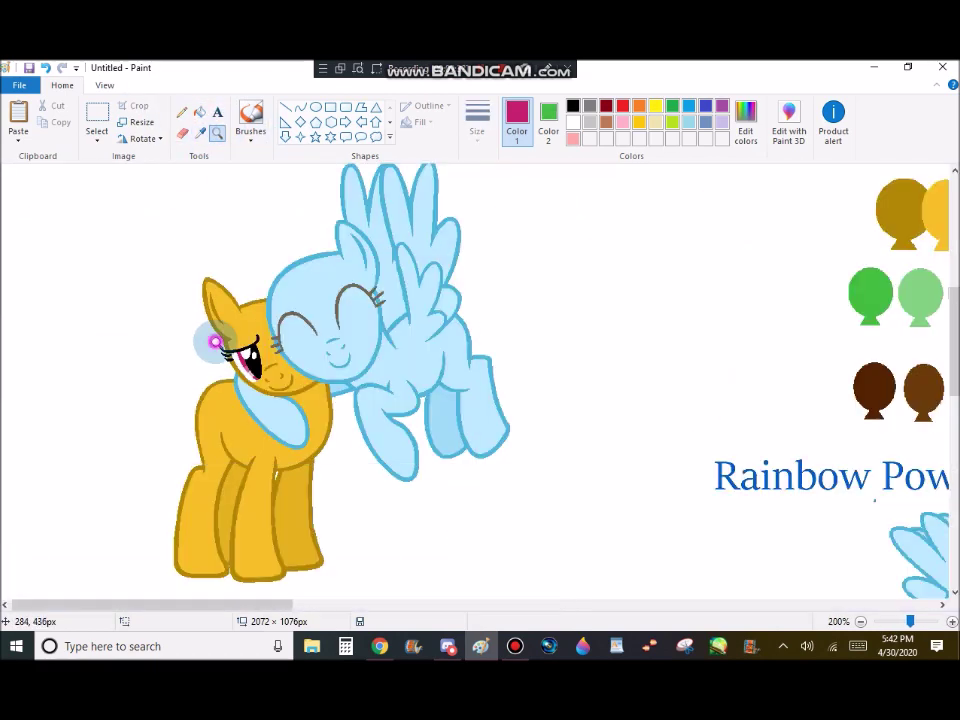
{"action": "left_click", "coordinate": [560, 500]}
{"action": "left_click", "coordinate": [206, 134]}
{"action": "left_click", "coordinate": [266, 306]}
{"action": "left_click", "coordinate": [182, 133]}
{"action": "right_click", "coordinate": [320, 316]}
- Replace the medium and light pink patches of the yellow pony's iris band with the same green
{"action": "left_click", "coordinate": [203, 127]}
{"action": "left_click", "coordinate": [203, 130]}
{"action": "left_click", "coordinate": [291, 337]}
{"action": "right_click", "coordinate": [290, 332]}
{"action": "left_click", "coordinate": [203, 132]}
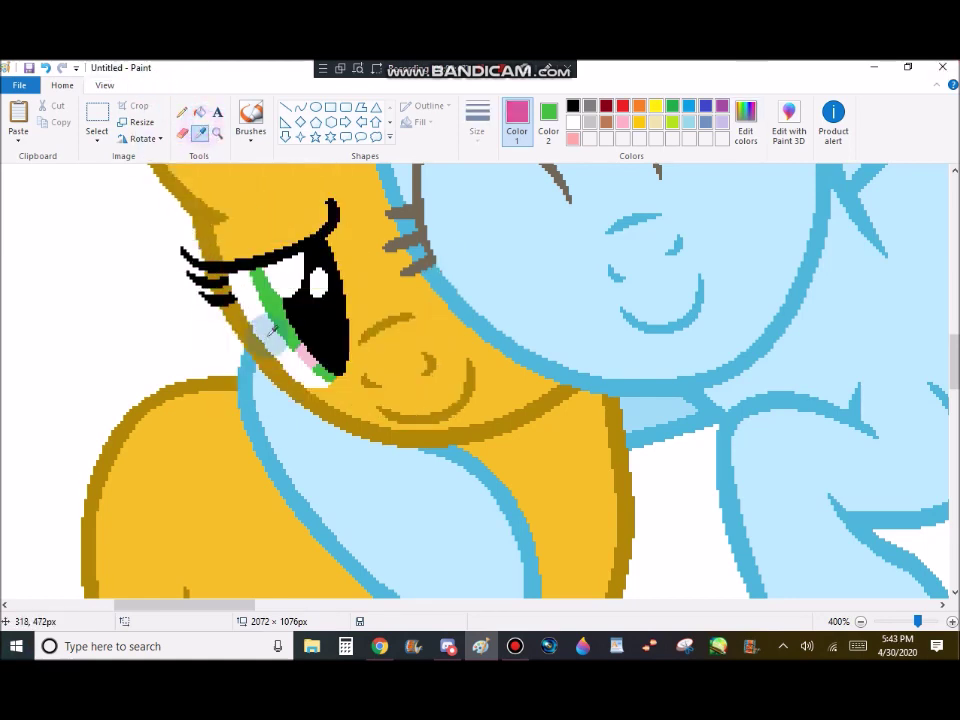
{"action": "left_click", "coordinate": [301, 350]}
{"action": "right_click", "coordinate": [305, 330]}
- Sample a darker green from a semi-transparent green stroke over the black pupil, and undo the stroke
{"action": "left_click", "coordinate": [248, 115]}
{"action": "right_click", "coordinate": [328, 266]}
{"action": "left_click", "coordinate": [201, 135]}
{"action": "right_click", "coordinate": [328, 290]}
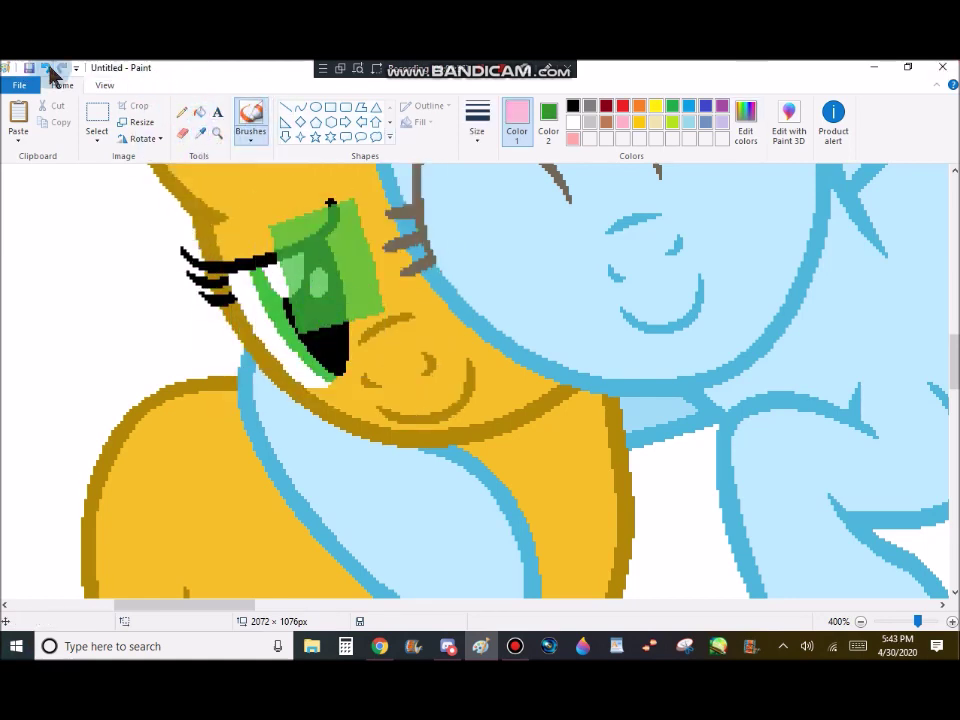
{"action": "left_click", "coordinate": [46, 69]}
- Replace the black of the yellow pony's pupil, eyelid and eyelashes with the darker green
{"action": "left_click", "coordinate": [573, 107]}
{"action": "left_click", "coordinate": [182, 133]}
{"action": "right_click", "coordinate": [258, 284]}
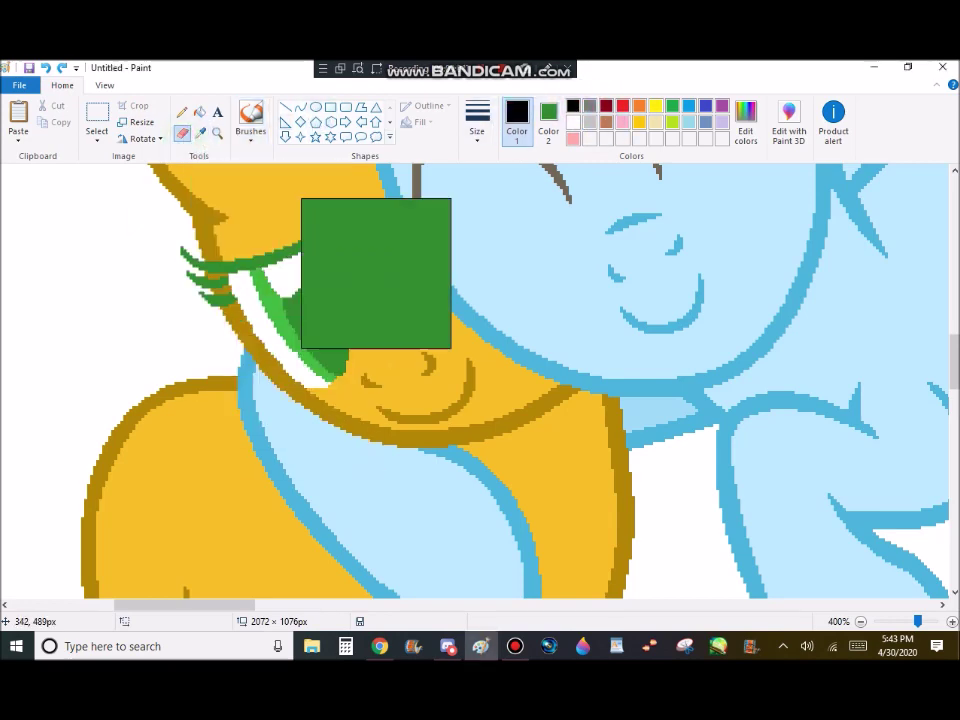
- Pick the blue from the Rainbow Power palette and set the secondary color to white
{"action": "left_click", "coordinate": [218, 133]}
{"action": "right_click", "coordinate": [315, 273]}
{"action": "right_click", "coordinate": [312, 275]}
{"action": "right_click", "coordinate": [300, 282]}
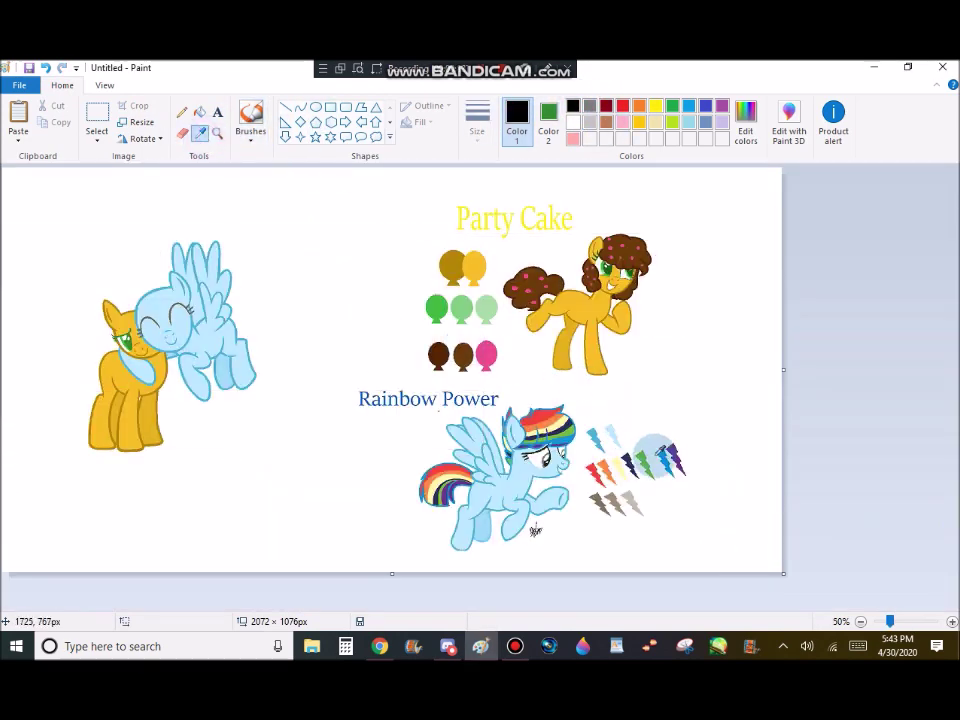
{"action": "left_click", "coordinate": [662, 460]}
{"action": "left_click", "coordinate": [547, 122]}
{"action": "left_click", "coordinate": [574, 123]}
- Set up the Curve tool with a thick purple line for drawing on the blue pony's head
{"action": "left_click", "coordinate": [217, 134]}
{"action": "left_click", "coordinate": [287, 317]}
{"action": "left_click", "coordinate": [340, 355]}
{"action": "left_click", "coordinate": [315, 108]}
{"action": "left_click", "coordinate": [515, 112]}
{"action": "left_click", "coordinate": [300, 106]}
{"action": "left_click", "coordinate": [477, 120]}
{"action": "left_click", "coordinate": [474, 259]}
{"action": "left_click_drag", "start_coordinate": [580, 222], "coordinate": [300, 430]}
{"action": "left_click_drag", "start_coordinate": [551, 243], "coordinate": [309, 251]}
{"action": "left_click", "coordinate": [45, 67]}
{"action": "left_click", "coordinate": [722, 108]}
- Try outlining the blue pony's forelock with purple curves from the ear base across the forehead
{"action": "left_click_drag", "start_coordinate": [590, 224], "coordinate": [613, 350]}
{"action": "left_click_drag", "start_coordinate": [598, 288], "coordinate": [564, 288]}
{"action": "left_click_drag", "start_coordinate": [613, 350], "coordinate": [499, 264]}
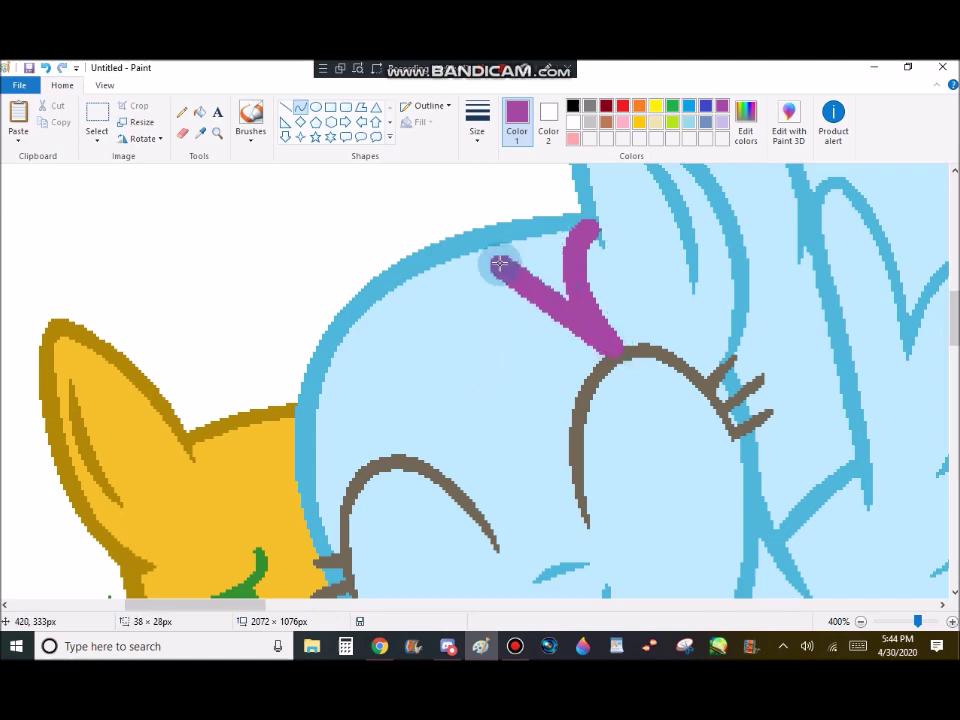
{"action": "left_click_drag", "start_coordinate": [556, 306], "coordinate": [485, 346]}
{"action": "left_click_drag", "start_coordinate": [587, 370], "coordinate": [460, 450]}
- Try sweeping a purple curve for the fringe's lower edge across the blue pony's face and up past the head
{"action": "left_click_drag", "start_coordinate": [649, 461], "coordinate": [217, 181]}
{"action": "left_click", "coordinate": [688, 513]}
{"action": "left_click_drag", "start_coordinate": [475, 560], "coordinate": [154, 652]}
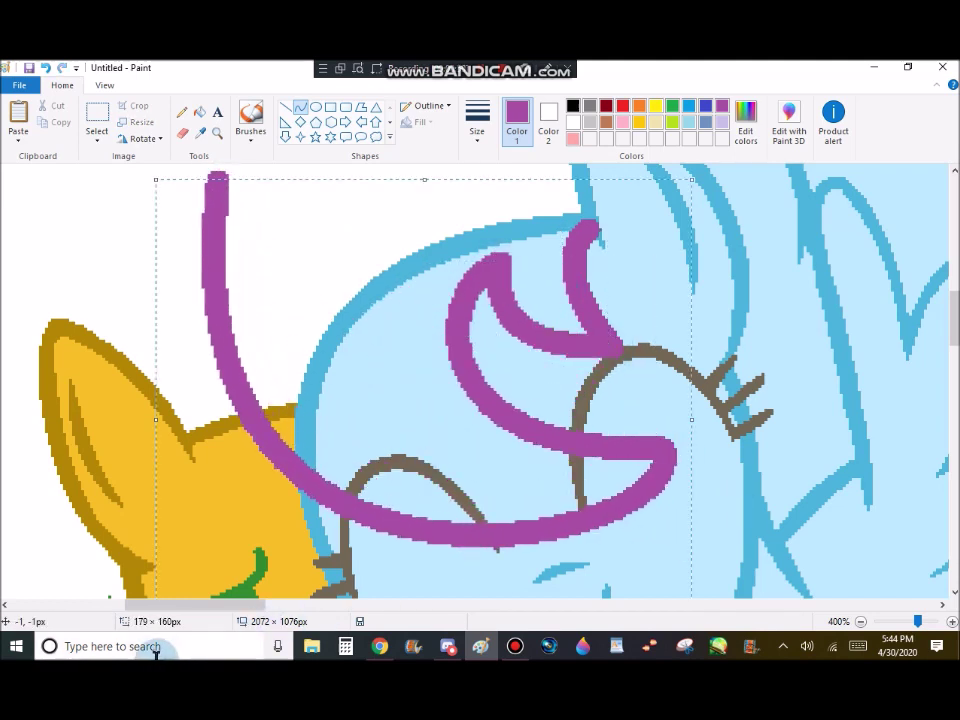
{"action": "left_click", "coordinate": [66, 489]}
- Try adding the fringe's pointed front tip and an arched top edge back to the blue pony's ear
{"action": "scroll", "coordinate": [231, 286], "scroll_direction": "up", "scroll_amount": 2}
{"action": "left_click_drag", "start_coordinate": [225, 286], "coordinate": [148, 373]}
{"action": "double_click", "coordinate": [167, 297]}
{"action": "left_click", "coordinate": [347, 238]}
{"action": "scroll", "coordinate": [340, 245], "scroll_direction": "up", "scroll_amount": 3}
{"action": "left_click_drag", "start_coordinate": [146, 480], "coordinate": [570, 316]}
{"action": "left_click", "coordinate": [64, 320]}
{"action": "left_click_drag", "start_coordinate": [120, 295], "coordinate": [290, 201]}
- Undo the purple mane curves on the blue pony
{"action": "left_click", "coordinate": [217, 133]}
{"action": "right_click", "coordinate": [192, 280]}
{"action": "right_click", "coordinate": [192, 280]}
{"action": "right_click", "coordinate": [192, 280]}
{"action": "left_click", "coordinate": [175, 268]}
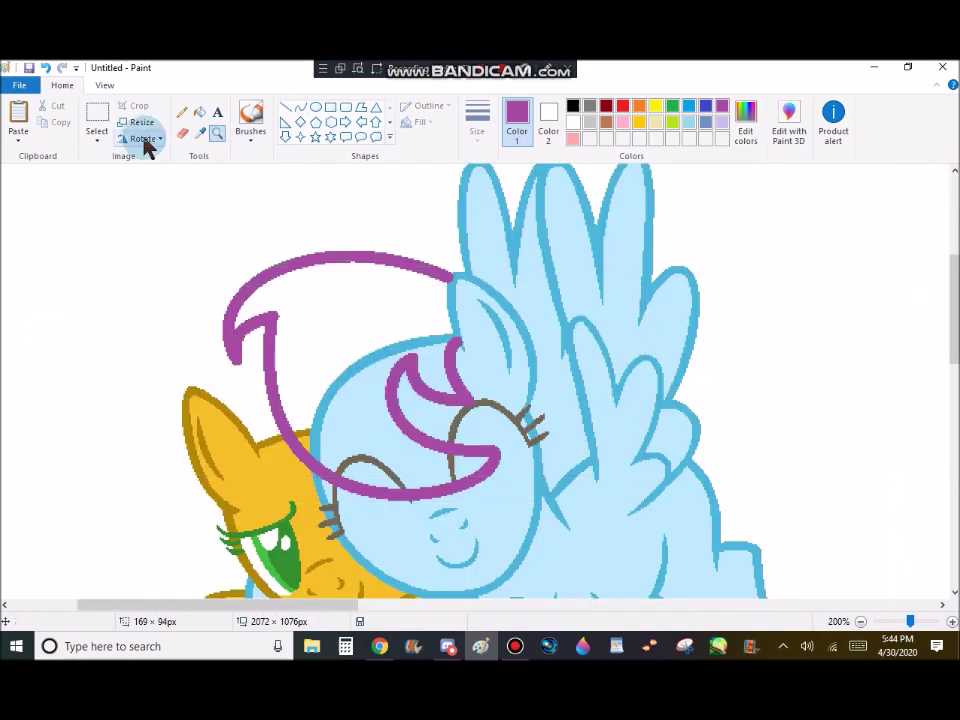
{"action": "left_click", "coordinate": [50, 69]}
{"action": "left_click", "coordinate": [50, 69]}
{"action": "left_click", "coordinate": [50, 69]}
- Try drawing a short purple curve from the ear base down the blue pony's forehead
{"action": "left_click", "coordinate": [218, 134]}
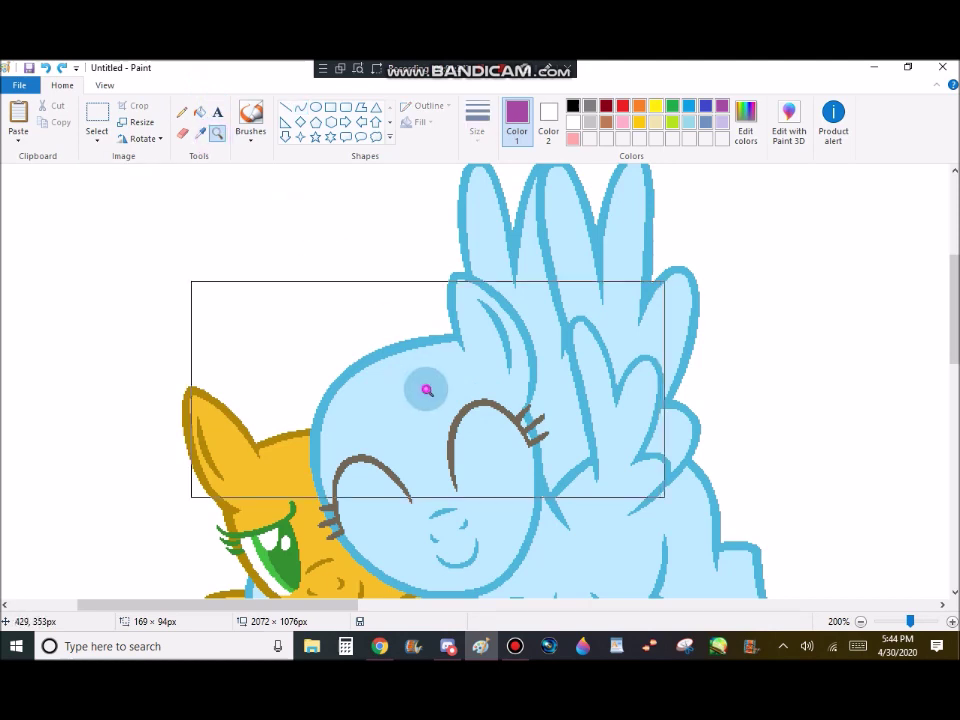
{"action": "left_click", "coordinate": [427, 388]}
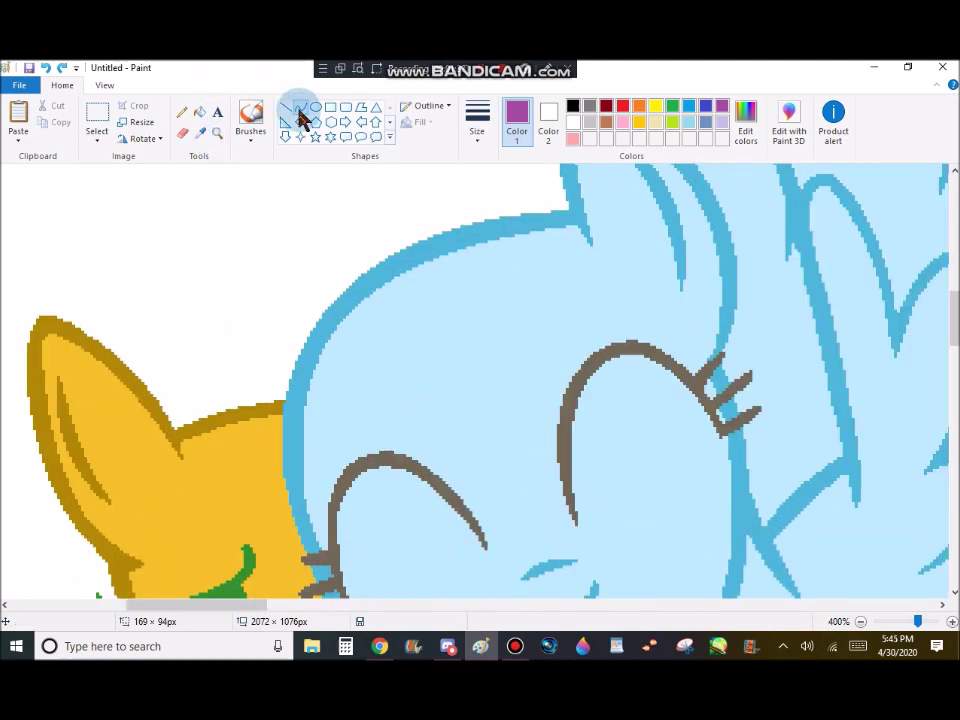
{"action": "mouse_move", "coordinate": [583, 231]}
{"action": "left_mouse_down"}
{"action": "mouse_move", "coordinate": [508, 336]}
{"action": "mouse_move", "coordinate": [536, 261]}
{"action": "left_mouse_up"}
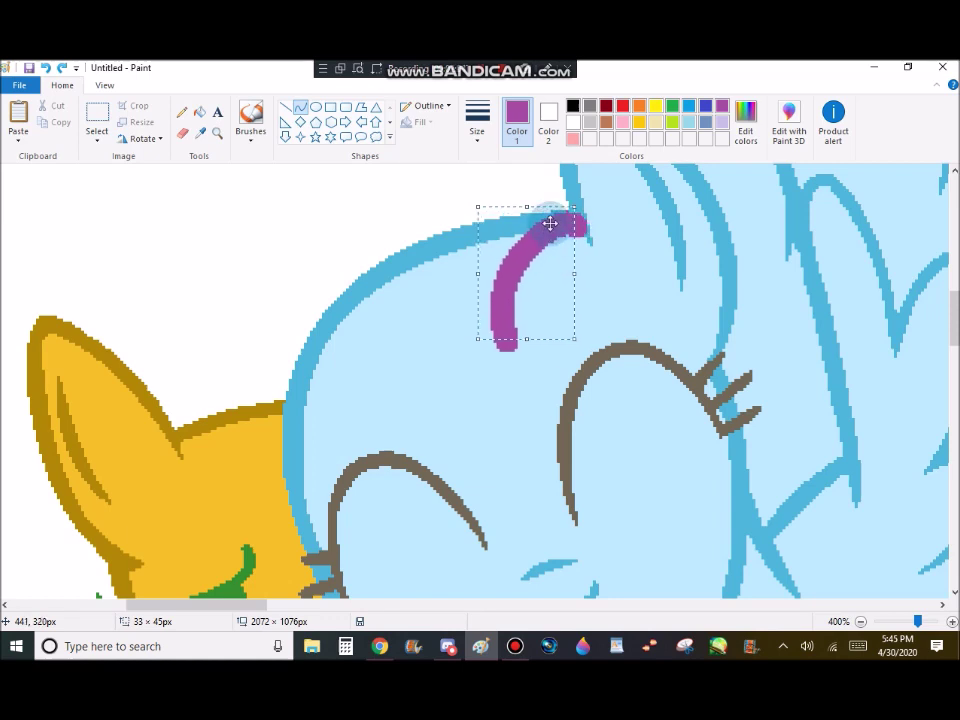
{"action": "left_click", "coordinate": [343, 336]}
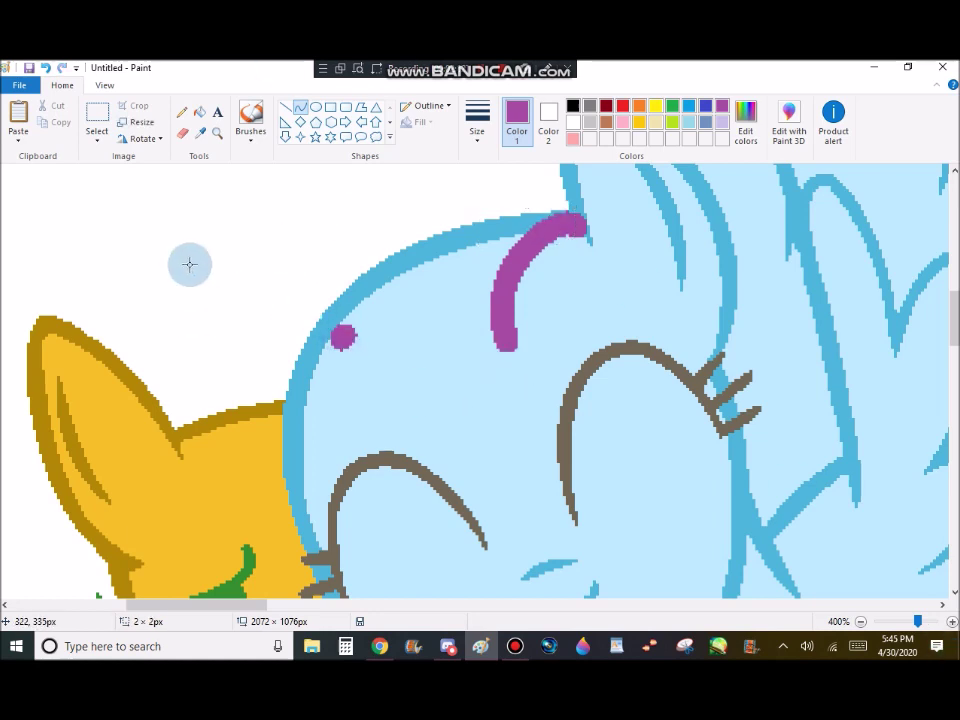
{"action": "left_click", "coordinate": [45, 69]}
- Try adding more purple forelock strands beside the short forehead curve, and undo all of these curves
{"action": "scroll", "coordinate": [405, 309], "scroll_direction": "up", "scroll_amount": 3}
{"action": "left_click_drag", "start_coordinate": [500, 448], "coordinate": [474, 345]}
{"action": "left_click", "coordinate": [493, 471]}
{"action": "left_click", "coordinate": [408, 407]}
{"action": "left_click_drag", "start_coordinate": [408, 406], "coordinate": [430, 389]}
{"action": "left_click_drag", "start_coordinate": [478, 333], "coordinate": [398, 568]}
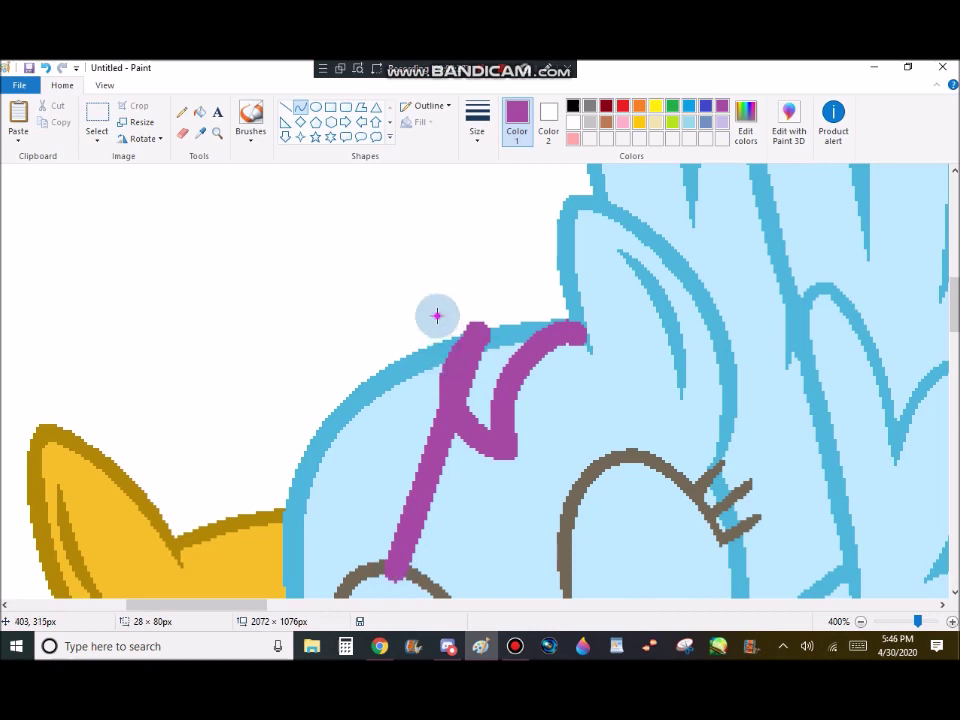
{"action": "left_click_drag", "start_coordinate": [437, 316], "coordinate": [289, 338]}
{"action": "left_click", "coordinate": [45, 69]}
{"action": "left_click", "coordinate": [45, 69]}
{"action": "left_click", "coordinate": [46, 70]}
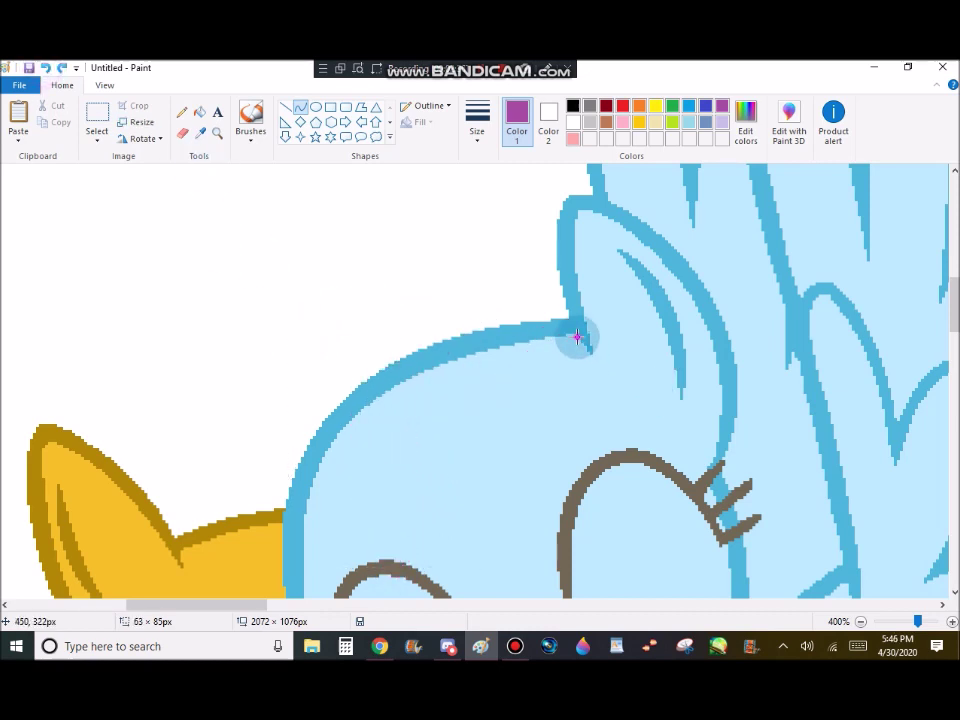
- Draw a long purple curve from the ear base down the middle of the blue pony's forehead
{"action": "left_click_drag", "start_coordinate": [577, 337], "coordinate": [514, 553]}
{"action": "mouse_move", "coordinate": [553, 467]}
{"action": "left_mouse_down"}
{"action": "mouse_move", "coordinate": [472, 378]}
{"action": "mouse_move", "coordinate": [485, 420]}
{"action": "left_mouse_up"}
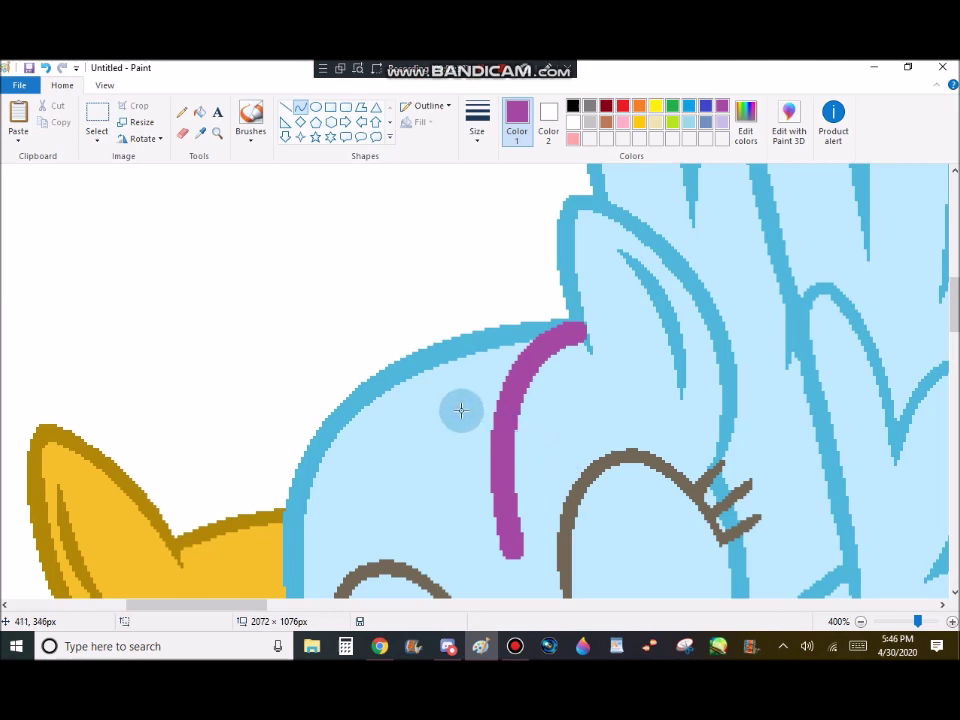
{"action": "scroll", "coordinate": [509, 436], "scroll_direction": "down", "scroll_amount": 3}
{"action": "left_click_drag", "start_coordinate": [473, 392], "coordinate": [419, 430]}
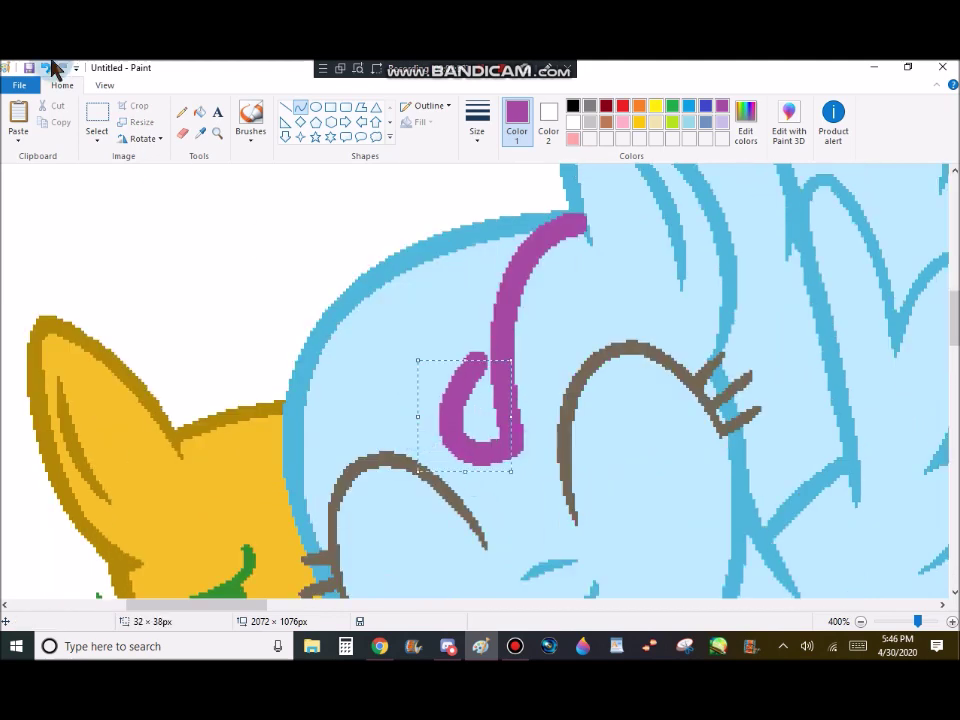
{"action": "left_click", "coordinate": [47, 69]}
- Draw a purple curve from the lower end of the forehead strand to form the adjoining fringe edge
{"action": "mouse_move", "coordinate": [514, 447]}
{"action": "left_mouse_down"}
{"action": "mouse_move", "coordinate": [434, 388]}
{"action": "mouse_move", "coordinate": [311, 592]}
{"action": "left_mouse_up"}
{"action": "left_click", "coordinate": [476, 467]}
{"action": "left_click", "coordinate": [436, 440]}
{"action": "scroll", "coordinate": [313, 588], "scroll_direction": "down", "scroll_amount": 3}
{"action": "left_click", "coordinate": [400, 259]}
{"action": "left_click", "coordinate": [201, 313]}
{"action": "left_click", "coordinate": [422, 193]}
{"action": "scroll", "coordinate": [404, 229], "scroll_direction": "up", "scroll_amount": 3}
{"action": "left_click", "coordinate": [44, 69]}
- Draw the fringe's front edge as a purple curve sweeping from the inner tip up in front of the blue pony's head
{"action": "scroll", "coordinate": [430, 270], "scroll_direction": "down", "scroll_amount": 3}
{"action": "mouse_move", "coordinate": [433, 280]}
{"action": "left_mouse_down"}
{"action": "mouse_move", "coordinate": [399, 458]}
{"action": "mouse_move", "coordinate": [257, 168]}
{"action": "left_mouse_up"}
{"action": "left_click", "coordinate": [343, 303]}
{"action": "mouse_move", "coordinate": [352, 472]}
{"action": "left_mouse_down"}
{"action": "mouse_move", "coordinate": [171, 364]}
{"action": "mouse_move", "coordinate": [242, 300]}
{"action": "mouse_move", "coordinate": [175, 421]}
{"action": "mouse_move", "coordinate": [563, 222]}
{"action": "left_mouse_up"}
{"action": "left_click", "coordinate": [236, 325]}
- Draw the mane's pointed front tip and arch its purple top edge back to the blue pony's ear
{"action": "scroll", "coordinate": [169, 386], "scroll_direction": "up", "scroll_amount": 2}
{"action": "scroll", "coordinate": [178, 412], "scroll_direction": "up", "scroll_amount": 2}
{"action": "left_click", "coordinate": [174, 416]}
{"action": "left_click", "coordinate": [454, 246]}
{"action": "left_click", "coordinate": [74, 371]}
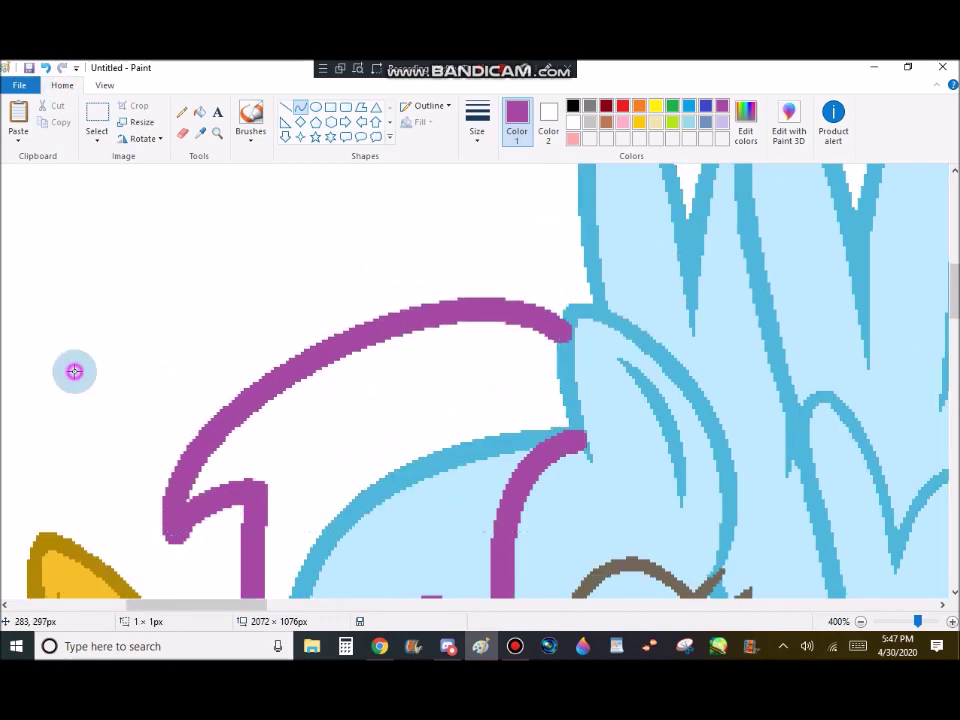
- Redraw the blue pony's ear outline in its own blue over the overlapping purple mane ends and clear the excess purple
{"action": "scroll", "coordinate": [74, 371], "scroll_direction": "down", "scroll_amount": 9}
{"action": "scroll", "coordinate": [411, 248], "scroll_direction": "up", "scroll_amount": 6}
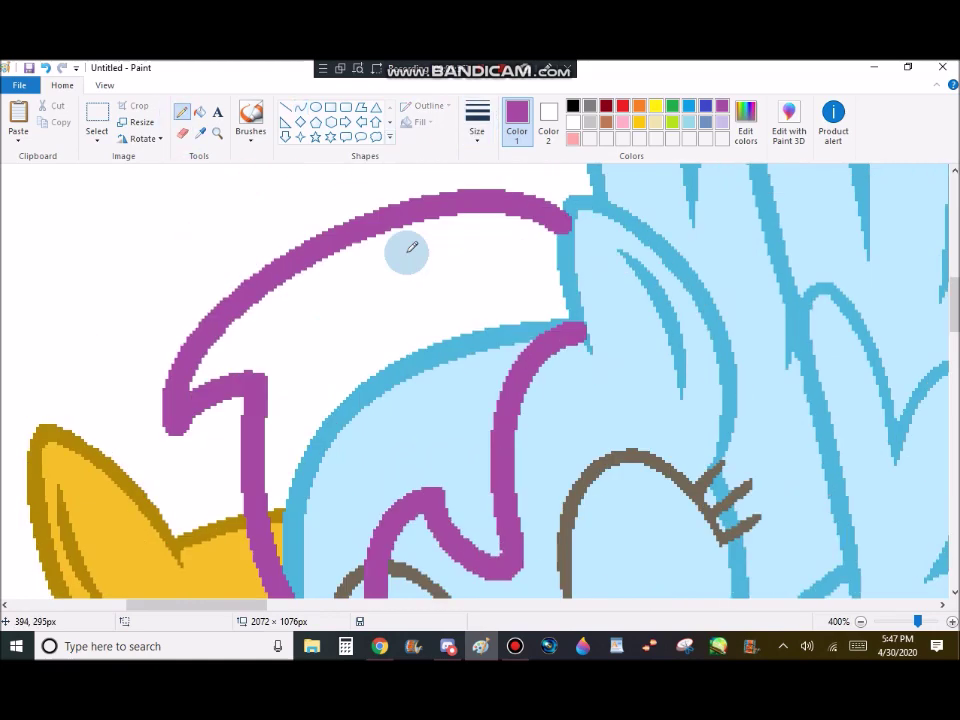
{"action": "left_click", "coordinate": [216, 133]}
{"action": "left_click", "coordinate": [550, 276]}
{"action": "left_click", "coordinate": [290, 256]}
{"action": "left_click", "coordinate": [281, 254]}
{"action": "left_click", "coordinate": [200, 132]}
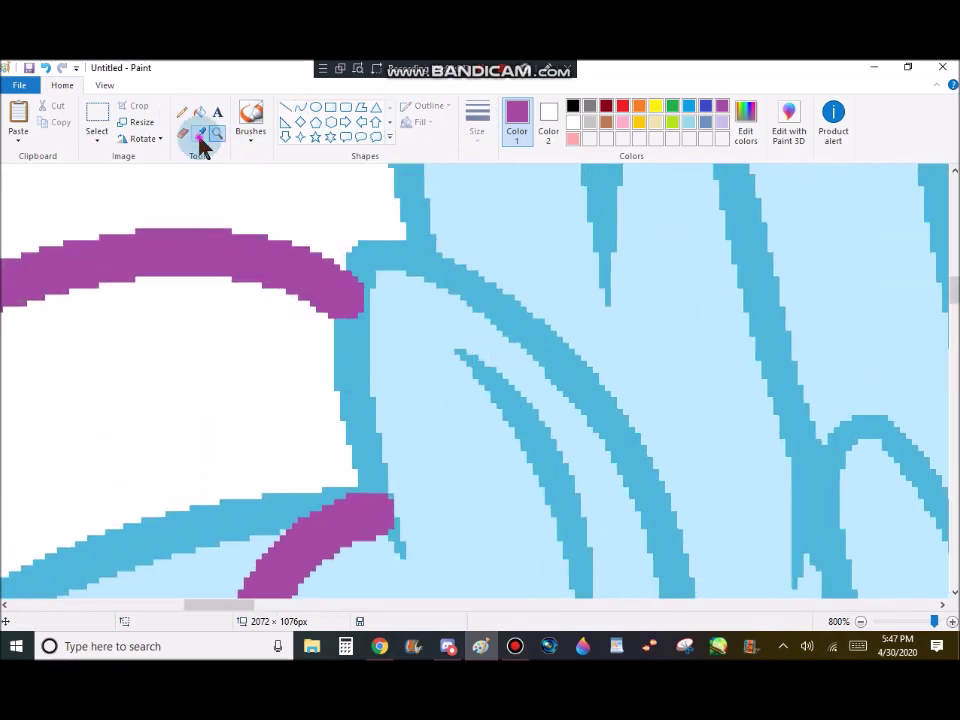
{"action": "left_click", "coordinate": [354, 326]}
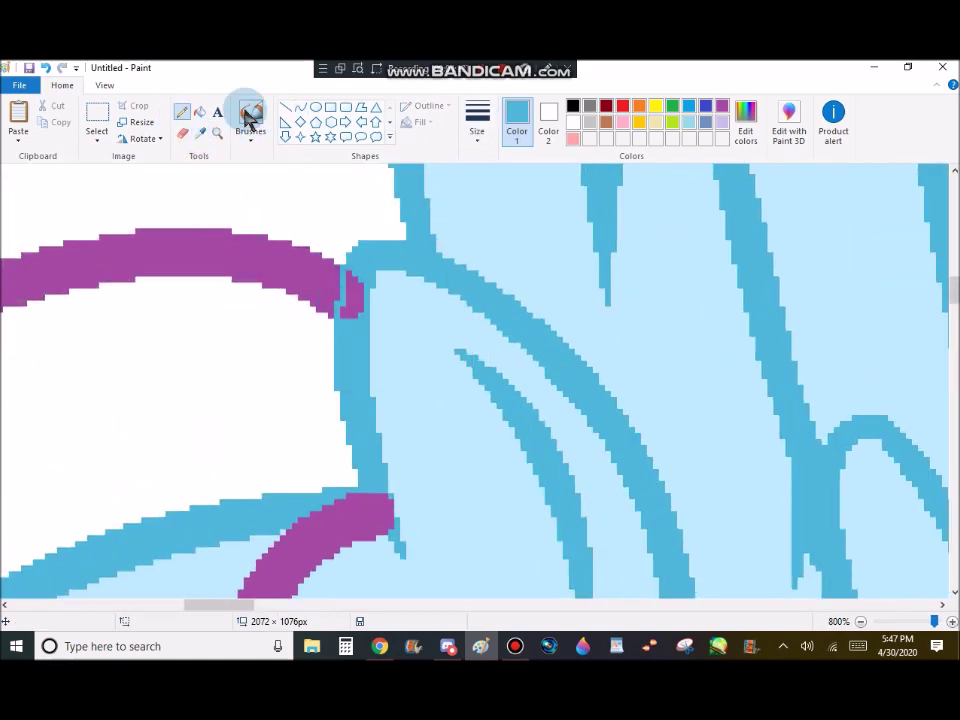
{"action": "scroll", "coordinate": [352, 336], "scroll_direction": "down", "scroll_amount": 3}
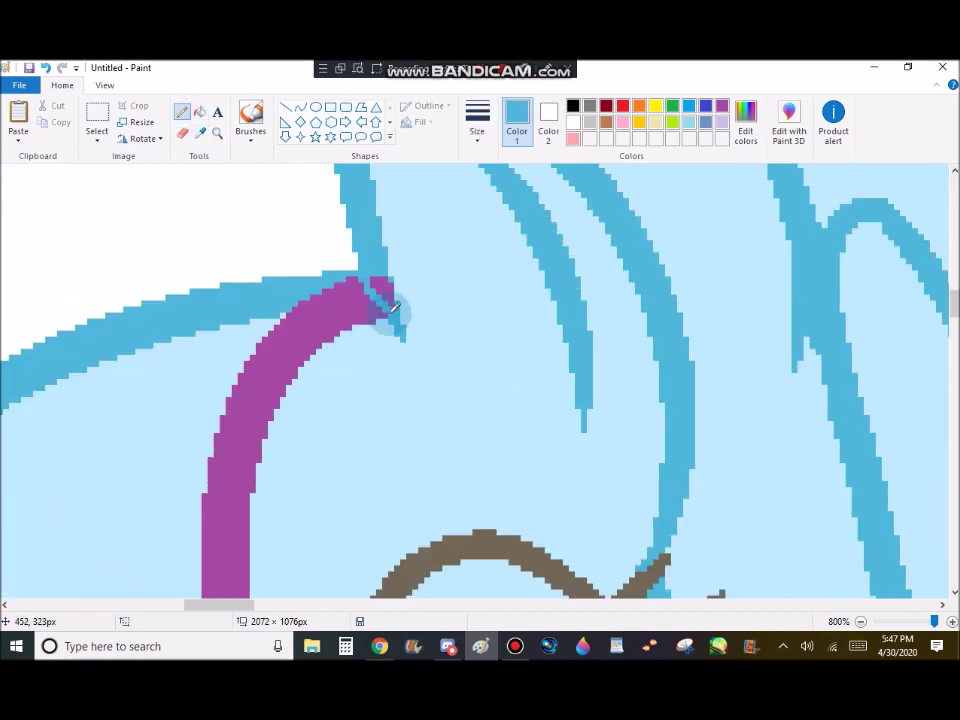
{"action": "left_click", "coordinate": [200, 111]}
- Fill the areas enclosed by the blue pony's purple mane outline with white, covering the face and orange parts inside
{"action": "left_click", "coordinate": [574, 121]}
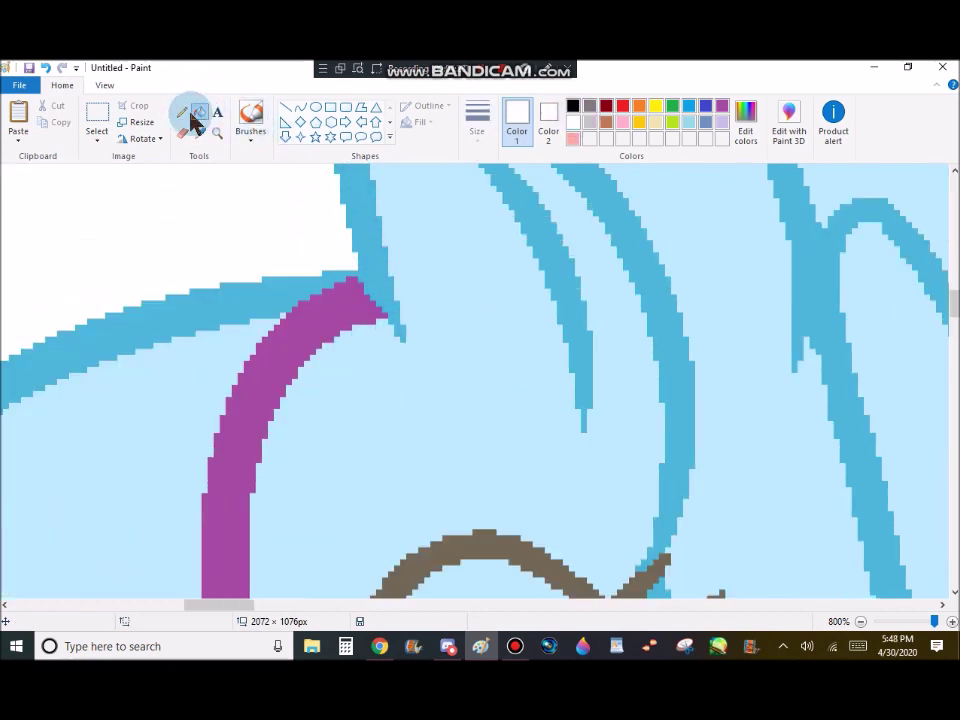
{"action": "left_click", "coordinate": [260, 323]}
{"action": "left_click_drag", "start_coordinate": [231, 604], "coordinate": [207, 586]}
{"action": "scroll", "coordinate": [195, 440], "scroll_direction": "down", "scroll_amount": 4}
{"action": "left_click", "coordinate": [183, 425]}
{"action": "left_click", "coordinate": [207, 411]}
{"action": "scroll", "coordinate": [216, 403], "scroll_direction": "up", "scroll_amount": 1}
- Extend the rear fringe strand into a sharp downward point with thin curves in the mane's purple and fill it purple
{"action": "left_click", "coordinate": [201, 132]}
{"action": "left_click", "coordinate": [388, 300]}
{"action": "left_click", "coordinate": [300, 106]}
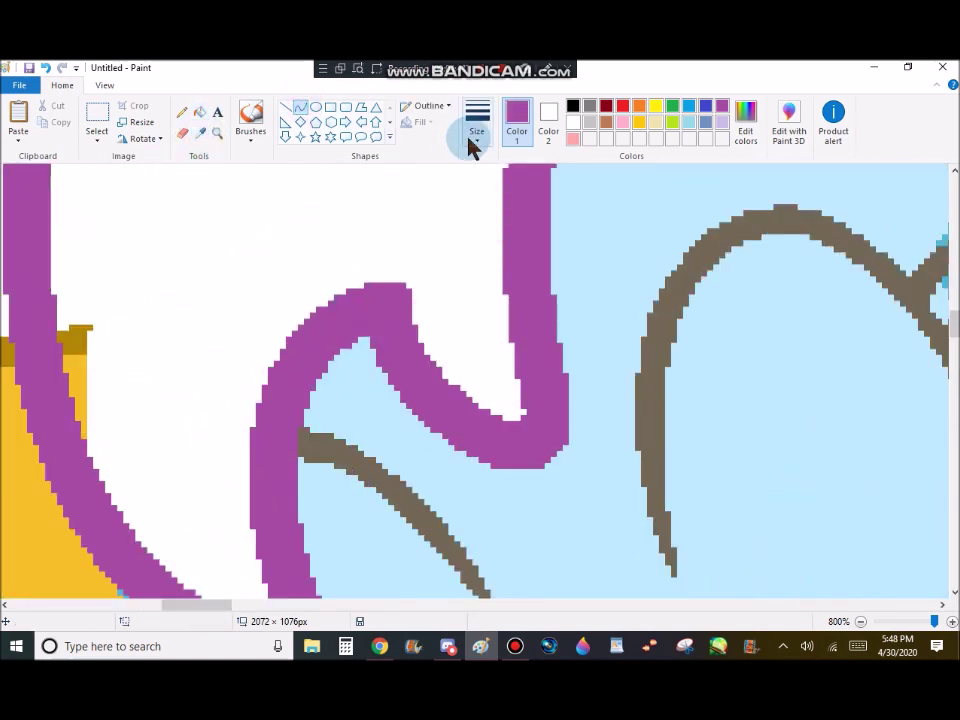
{"action": "left_click", "coordinate": [476, 133]}
{"action": "left_click", "coordinate": [446, 256]}
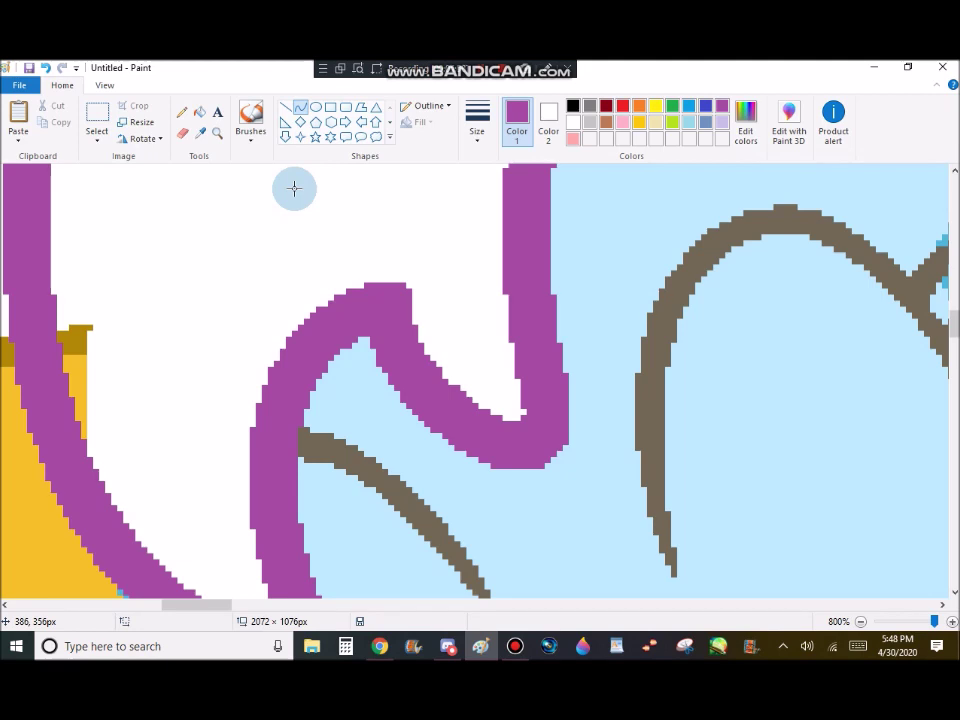
{"action": "mouse_move", "coordinate": [554, 293]}
{"action": "left_mouse_down"}
{"action": "mouse_move", "coordinate": [606, 431]}
{"action": "mouse_move", "coordinate": [594, 521]}
{"action": "mouse_move", "coordinate": [614, 532]}
{"action": "left_mouse_up"}
{"action": "scroll", "coordinate": [647, 367], "scroll_direction": "down", "scroll_amount": 3}
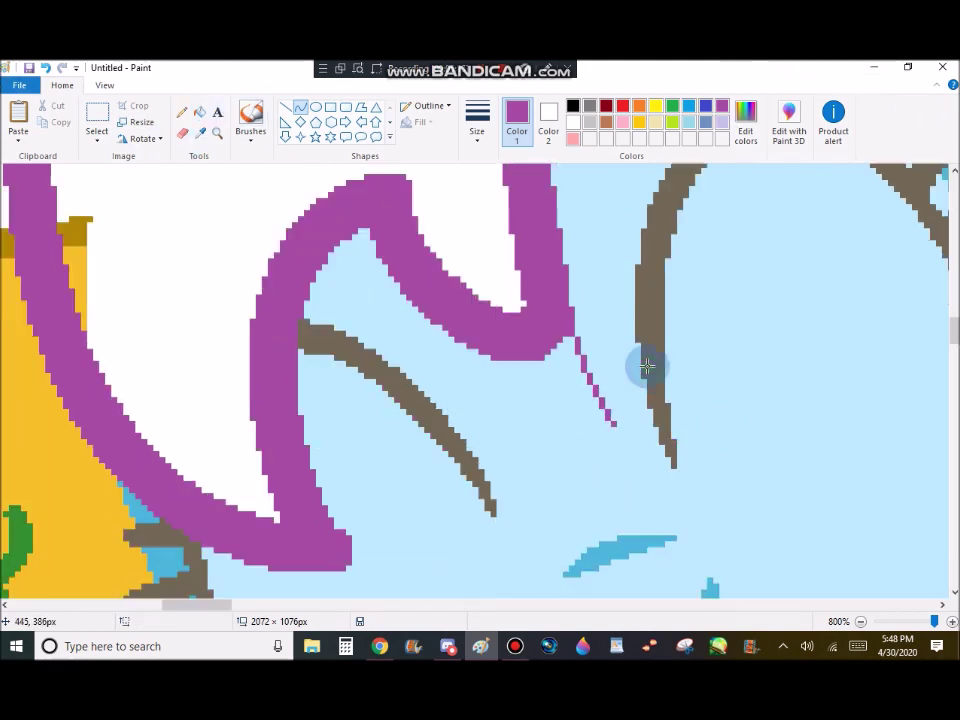
{"action": "left_click_drag", "start_coordinate": [614, 423], "coordinate": [342, 232]}
{"action": "left_click_drag", "start_coordinate": [544, 374], "coordinate": [471, 403]}
{"action": "left_click", "coordinate": [199, 111]}
{"action": "left_click", "coordinate": [461, 340]}
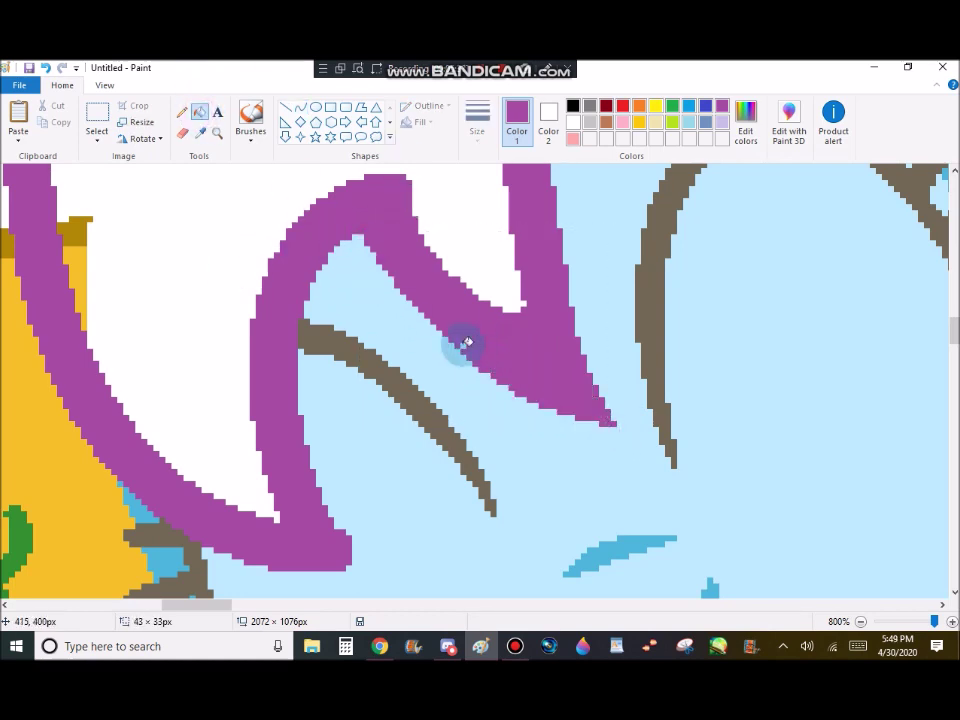
{"action": "scroll", "coordinate": [90, 300], "scroll_direction": "down", "scroll_amount": 1}
{"action": "left_click", "coordinate": [722, 105]}
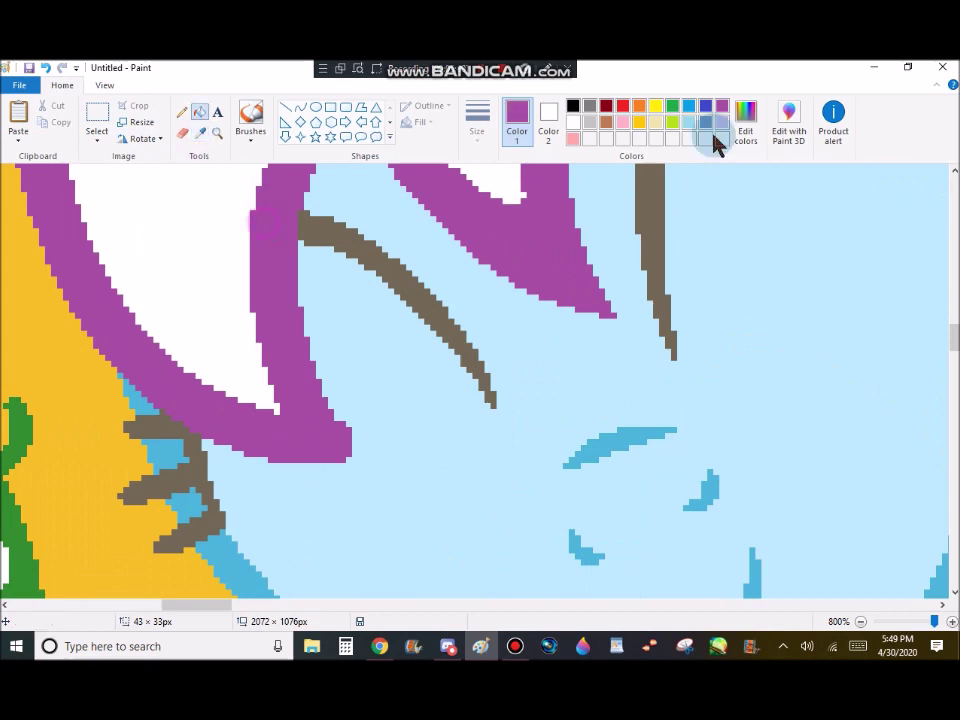
{"action": "scroll", "coordinate": [360, 182], "scroll_direction": "up", "scroll_amount": 2}
{"action": "mouse_move", "coordinate": [439, 369]}
{"action": "left_mouse_down"}
{"action": "mouse_move", "coordinate": [403, 247]}
{"action": "mouse_move", "coordinate": [427, 199]}
{"action": "left_mouse_up"}
{"action": "left_click_drag", "start_coordinate": [429, 348], "coordinate": [395, 334]}
{"action": "left_click_drag", "start_coordinate": [426, 195], "coordinate": [249, 420]}
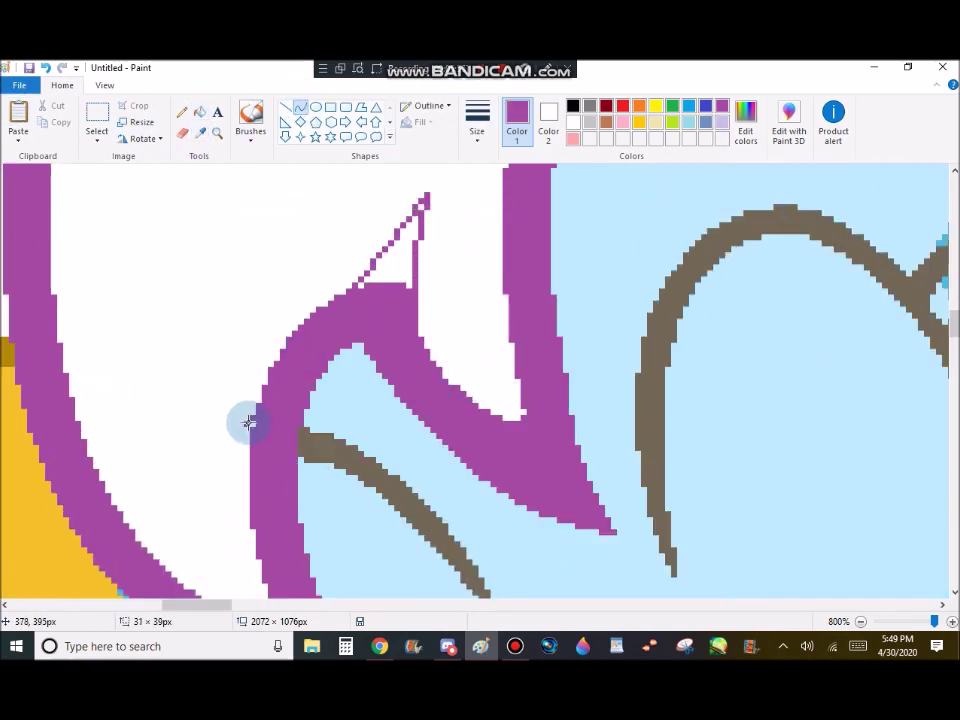
{"action": "left_click_drag", "start_coordinate": [301, 245], "coordinate": [285, 240]}
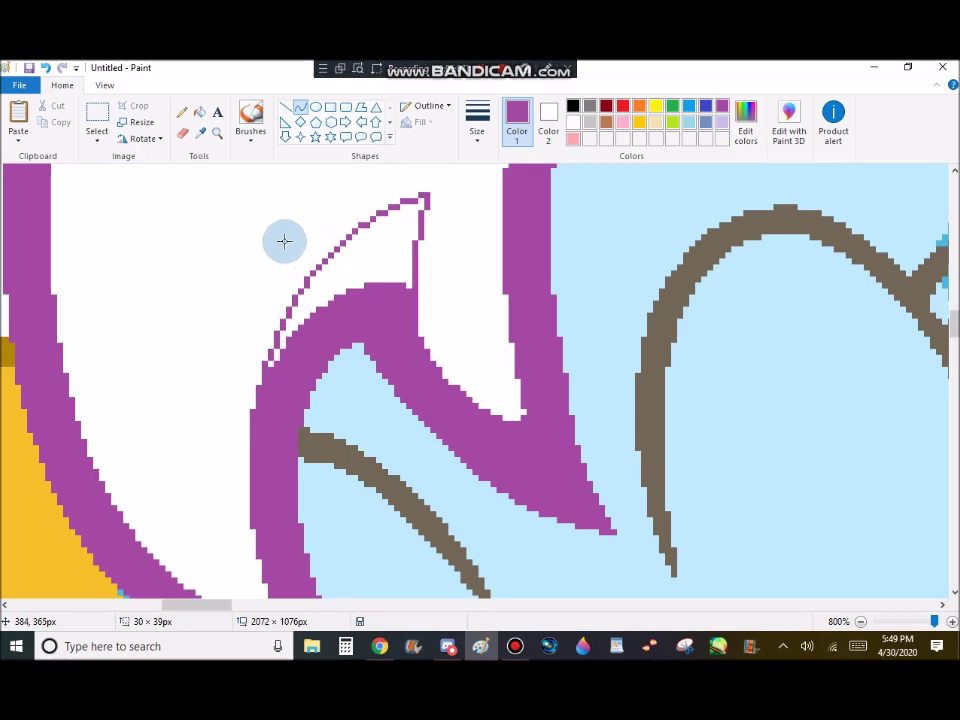
{"action": "key", "text": "ctrl+z"}
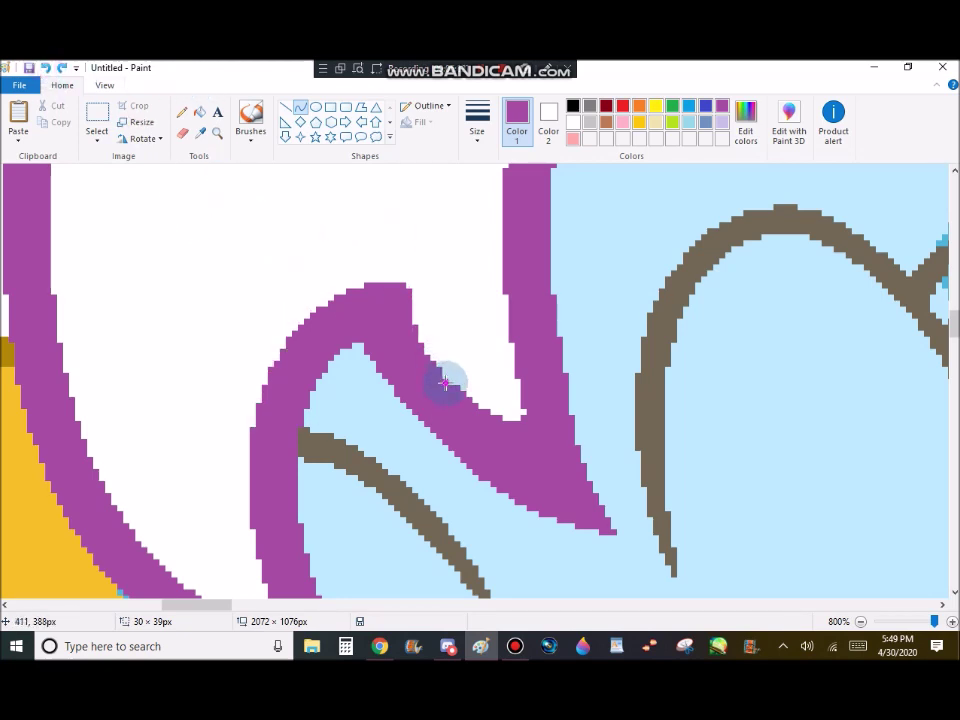
- Add a sharp upward purple spike above the notch between the two fringe strands and fill it purple
{"action": "mouse_move", "coordinate": [444, 384]}
{"action": "left_mouse_down"}
{"action": "mouse_move", "coordinate": [407, 186]}
{"action": "mouse_move", "coordinate": [403, 340]}
{"action": "left_mouse_up"}
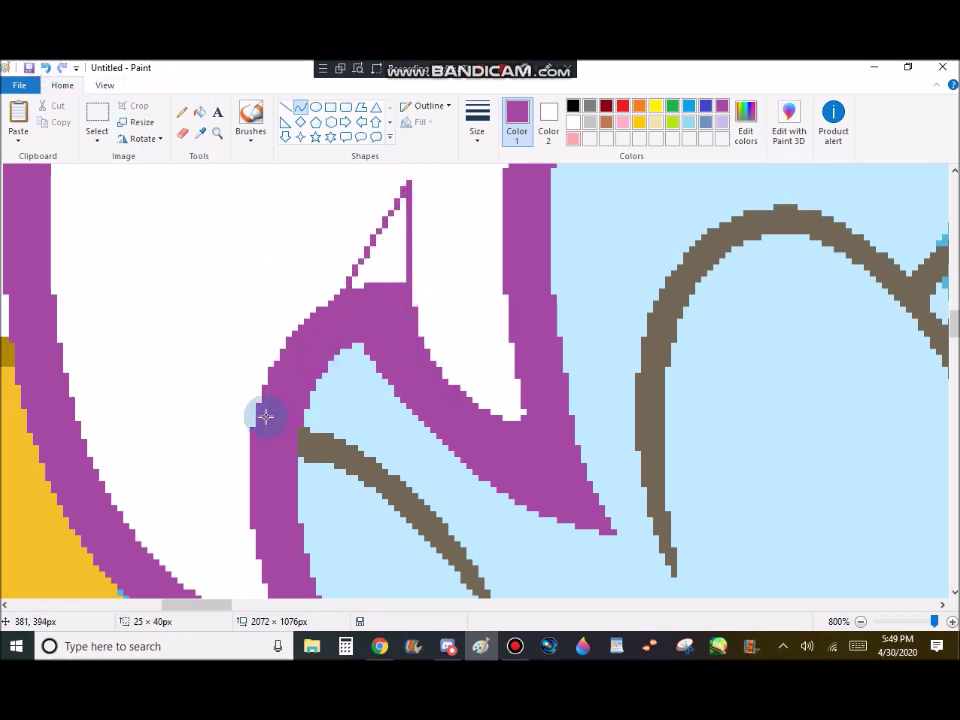
{"action": "left_click_drag", "start_coordinate": [384, 204], "coordinate": [289, 249]}
{"action": "left_click", "coordinate": [200, 111]}
{"action": "left_click", "coordinate": [360, 265]}
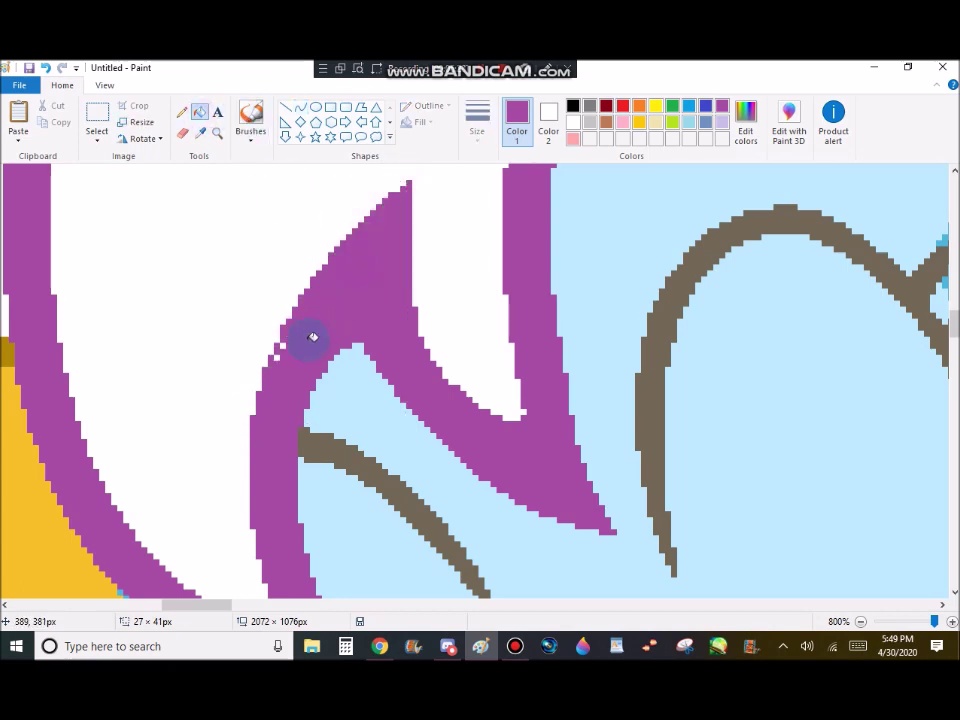
- Extend the lower tip of the front fringe strand into a sharp point with thin purple curves and fill it purple
{"action": "left_click", "coordinate": [303, 109]}
{"action": "scroll", "coordinate": [312, 120], "scroll_direction": "down", "scroll_amount": 3}
{"action": "scroll", "coordinate": [315, 185], "scroll_direction": "up", "scroll_amount": 1}
{"action": "left_click_drag", "start_coordinate": [299, 267], "coordinate": [403, 467]}
{"action": "left_click_drag", "start_coordinate": [250, 297], "coordinate": [293, 286]}
{"action": "left_click_drag", "start_coordinate": [296, 379], "coordinate": [411, 369]}
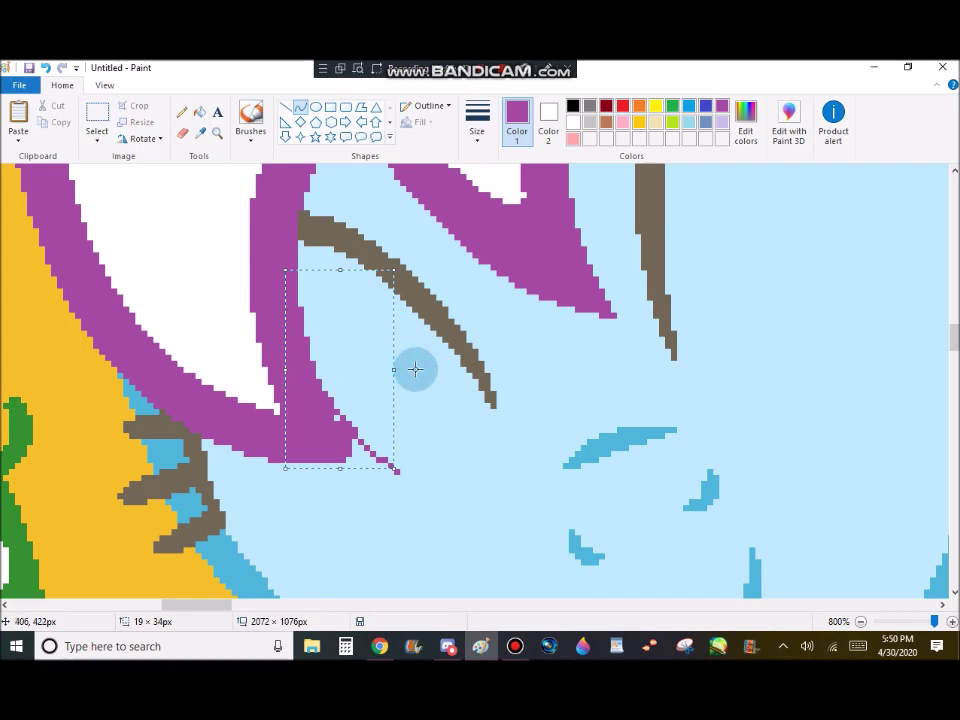
{"action": "scroll", "coordinate": [306, 203], "scroll_direction": "down", "scroll_amount": 3}
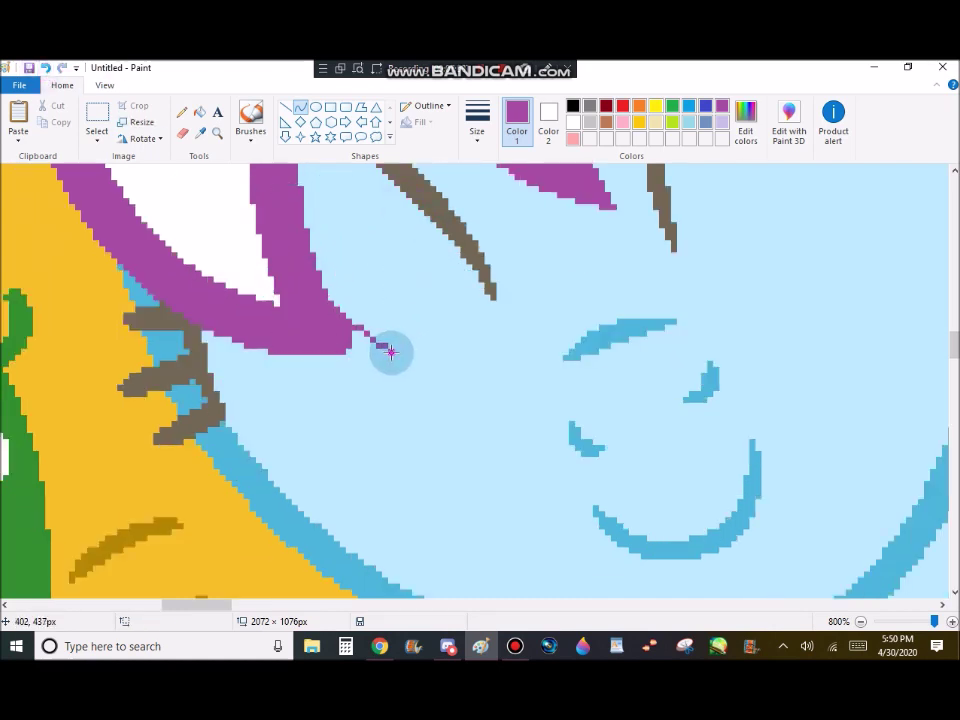
{"action": "left_click_drag", "start_coordinate": [379, 363], "coordinate": [319, 368]}
{"action": "left_click", "coordinate": [200, 112]}
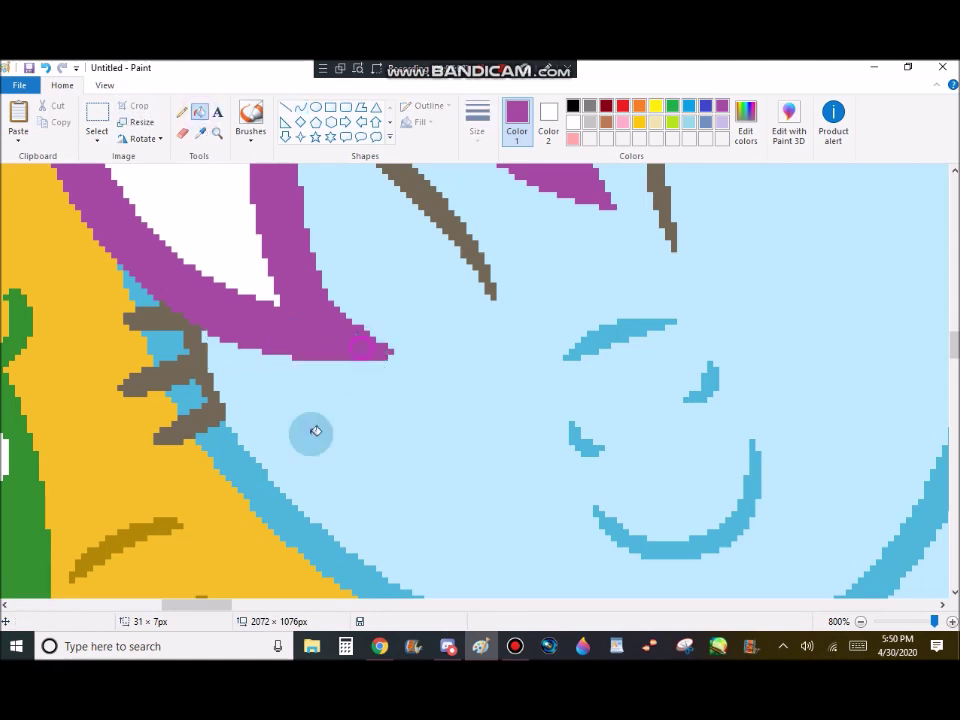
- Sharpen the inner notch and the front tip of the mane into points with thin purple curves and fill them purple
{"action": "scroll", "coordinate": [363, 347], "scroll_direction": "left", "scroll_amount": 3}
{"action": "scroll", "coordinate": [266, 231], "scroll_direction": "up", "scroll_amount": 5}
{"action": "left_click", "coordinate": [300, 106]}
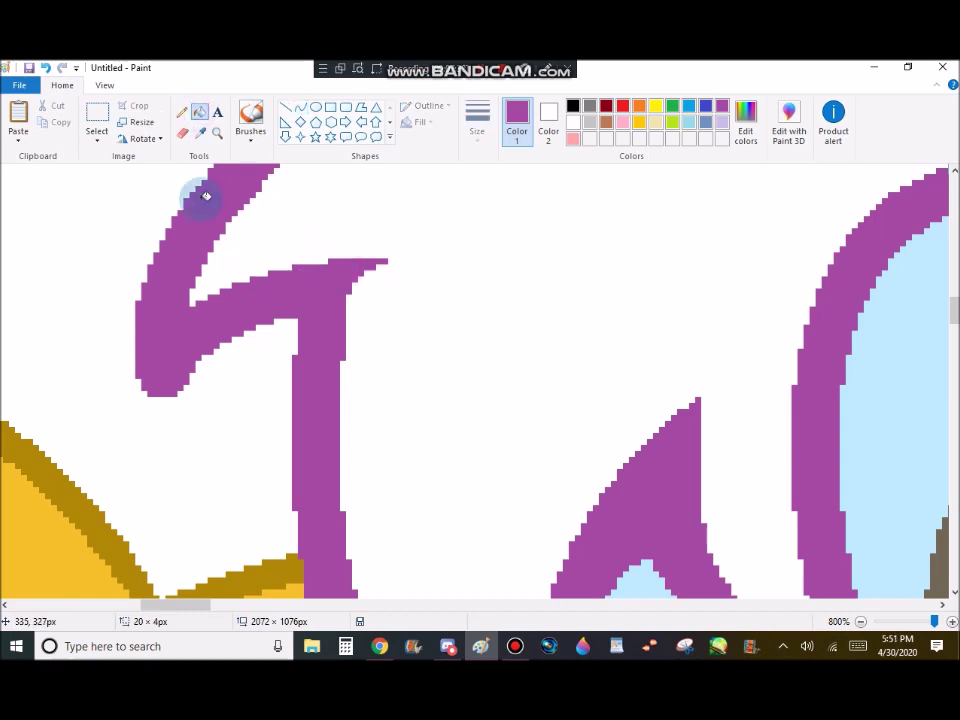
{"action": "scroll", "coordinate": [221, 316], "scroll_direction": "down", "scroll_amount": 3}
{"action": "scroll", "coordinate": [221, 316], "scroll_direction": "up", "scroll_amount": 2}
{"action": "left_click_drag", "start_coordinate": [160, 362], "coordinate": [224, 234]}
{"action": "scroll", "coordinate": [127, 301], "scroll_direction": "up", "scroll_amount": 1}
{"action": "mouse_move", "coordinate": [160, 474]}
{"action": "left_mouse_down"}
{"action": "mouse_move", "coordinate": [139, 334]}
{"action": "mouse_move", "coordinate": [142, 277]}
{"action": "left_mouse_up"}
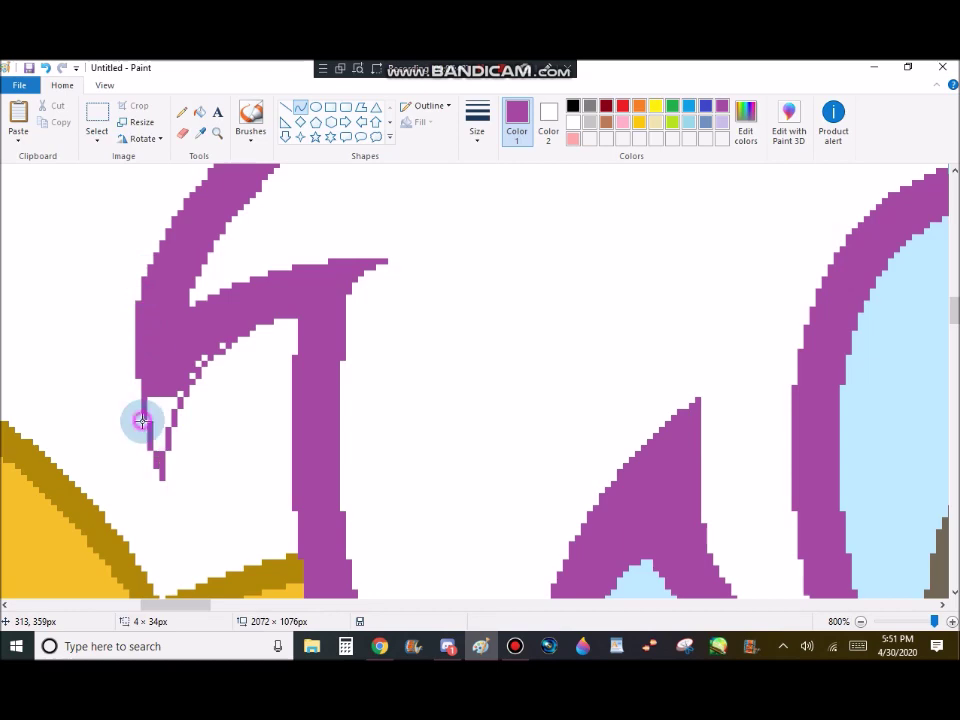
{"action": "left_click_drag", "start_coordinate": [141, 421], "coordinate": [131, 418]}
{"action": "left_click", "coordinate": [167, 407]}
- Start the blue pony's tail with a thick purple curve bulging out behind the rump and back in over the hindquarters
{"action": "left_click", "coordinate": [217, 133]}
{"action": "right_click", "coordinate": [337, 254]}
{"action": "right_click", "coordinate": [338, 252]}
{"action": "right_click", "coordinate": [339, 252]}
{"action": "right_click", "coordinate": [338, 253]}
{"action": "left_click", "coordinate": [260, 340]}
{"action": "left_click", "coordinate": [482, 420]}
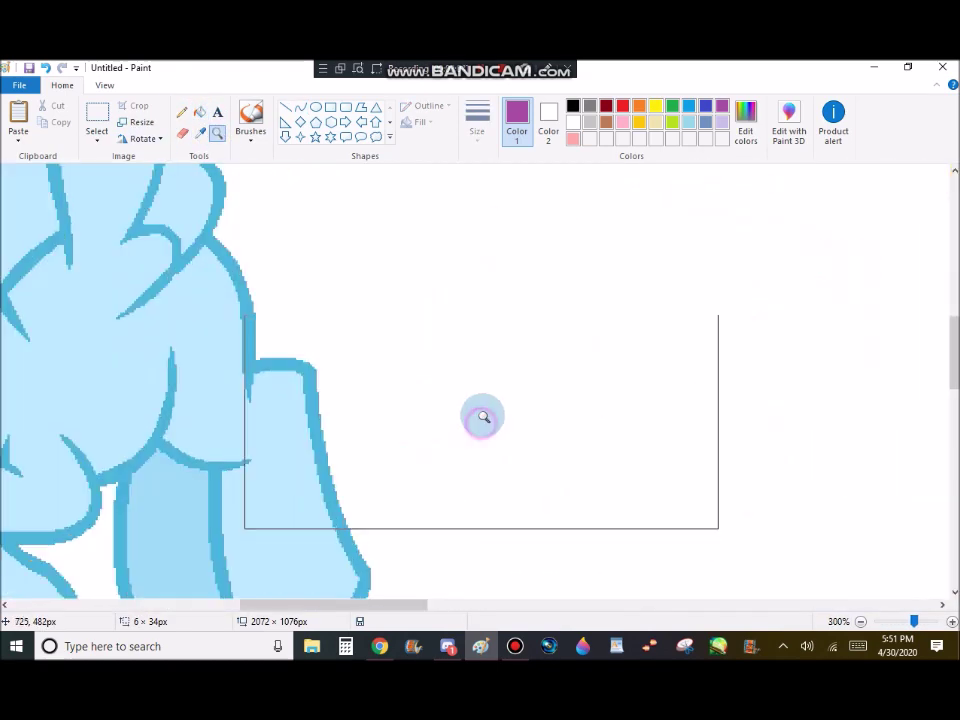
{"action": "left_click", "coordinate": [301, 107]}
{"action": "left_click_drag", "start_coordinate": [236, 286], "coordinate": [190, 363]}
{"action": "left_click", "coordinate": [467, 129]}
{"action": "left_click", "coordinate": [472, 254]}
{"action": "left_click", "coordinate": [299, 304]}
{"action": "left_click", "coordinate": [301, 368]}
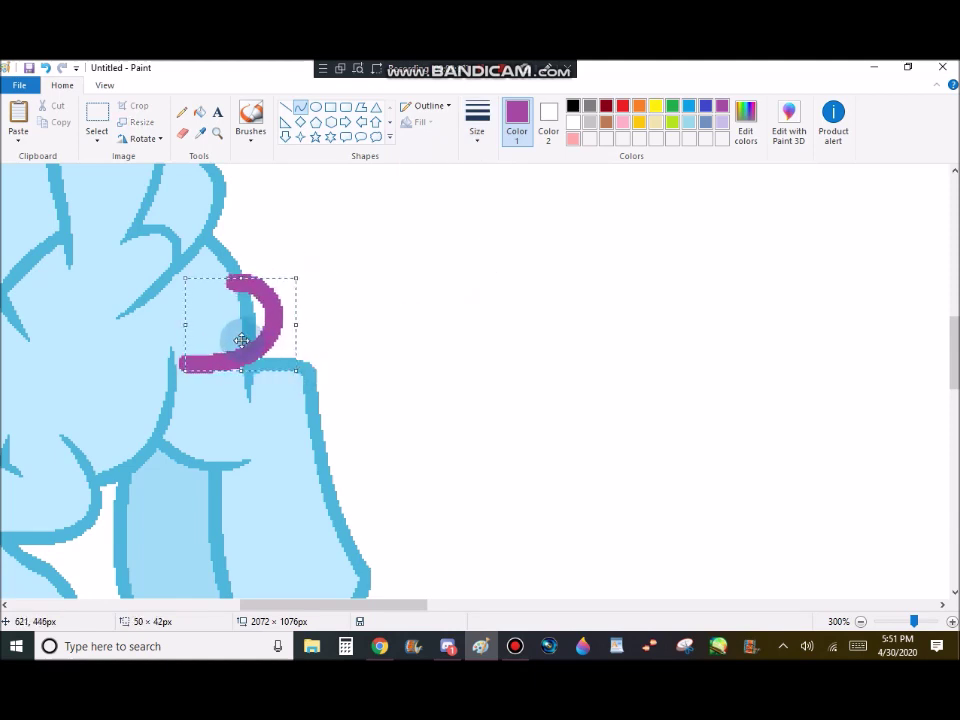
{"action": "left_click_drag", "start_coordinate": [250, 341], "coordinate": [225, 385]}
- Draw the tail's lower inner edge as a purple curve from the outer notch corner down to the pointed tip
{"action": "scroll", "coordinate": [310, 298], "scroll_direction": "down", "scroll_amount": 2}
{"action": "left_click_drag", "start_coordinate": [154, 437], "coordinate": [287, 277]}
{"action": "left_click", "coordinate": [240, 386]}
{"action": "left_click", "coordinate": [269, 365]}
{"action": "left_click", "coordinate": [494, 318]}
{"action": "scroll", "coordinate": [490, 322], "scroll_direction": "up", "scroll_amount": 2}
{"action": "mouse_move", "coordinate": [151, 545]}
{"action": "left_mouse_down"}
{"action": "mouse_move", "coordinate": [242, 266]}
{"action": "mouse_move", "coordinate": [199, 568]}
{"action": "mouse_move", "coordinate": [701, 274]}
{"action": "left_mouse_up"}
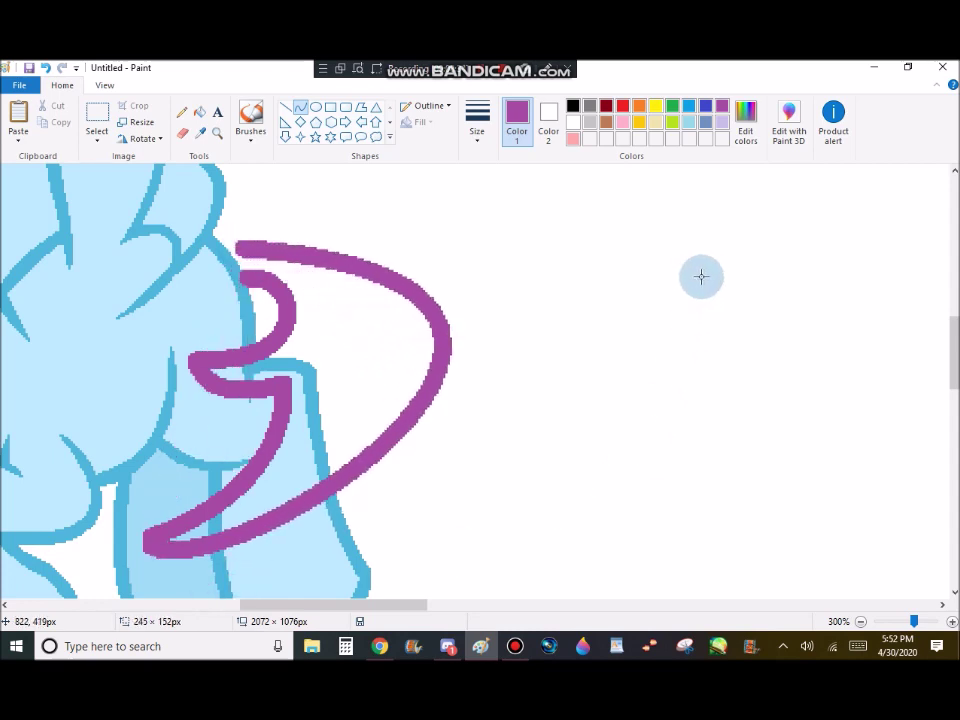
{"action": "left_click", "coordinate": [47, 68]}
- Draw the lower part of the tail's outer edge as a purple curve from the pointed tip up behind the hind leg
{"action": "left_click_drag", "start_coordinate": [150, 533], "coordinate": [381, 355]}
{"action": "scroll", "coordinate": [155, 489], "scroll_direction": "down", "scroll_amount": 1}
{"action": "left_click", "coordinate": [415, 469]}
{"action": "left_click", "coordinate": [287, 431]}
{"action": "left_click", "coordinate": [532, 305]}
{"action": "scroll", "coordinate": [520, 310], "scroll_direction": "up", "scroll_amount": 2}
{"action": "left_click_drag", "start_coordinate": [383, 459], "coordinate": [226, 360]}
{"action": "left_click", "coordinate": [371, 409]}
{"action": "left_click_drag", "start_coordinate": [391, 313], "coordinate": [366, 304]}
{"action": "left_click", "coordinate": [528, 317]}
{"action": "scroll", "coordinate": [524, 316], "scroll_direction": "down", "scroll_amount": 1}
{"action": "left_click", "coordinate": [47, 68]}
- Draw the upper part of the tail's outer edge as a purple curve arching back to the blue pony's rump
{"action": "left_click_drag", "start_coordinate": [384, 353], "coordinate": [232, 257]}
{"action": "left_click_drag", "start_coordinate": [376, 273], "coordinate": [354, 199]}
- Redraw the blue rump outline over the purple tail ends in the body's outline blue and clear the overlapping purple
{"action": "left_click", "coordinate": [217, 134]}
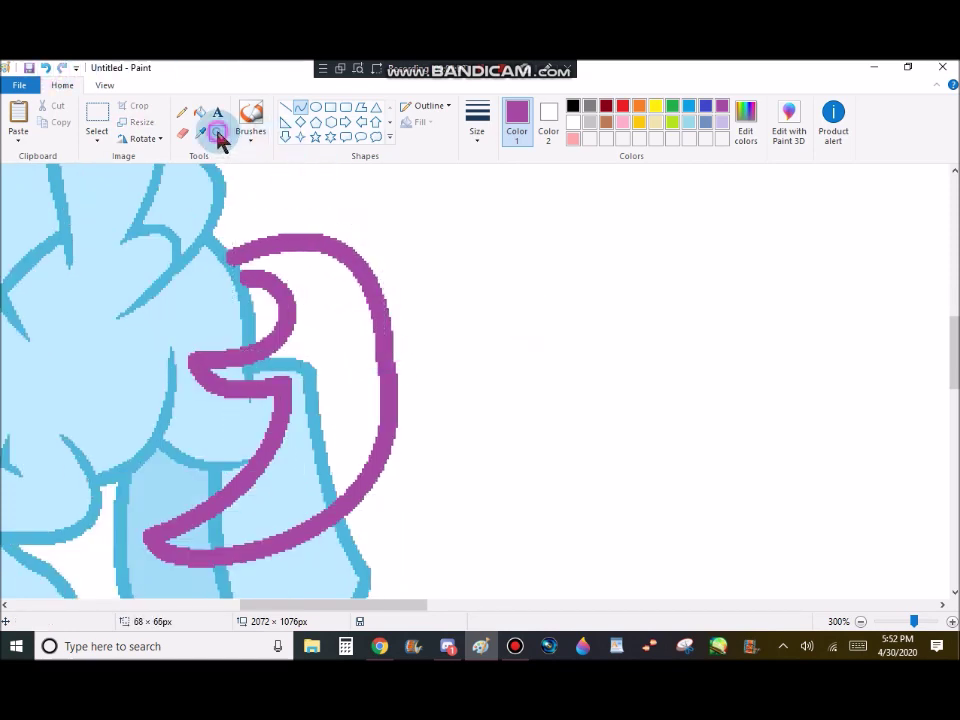
{"action": "left_click", "coordinate": [324, 305]}
{"action": "left_click", "coordinate": [328, 306]}
{"action": "left_click", "coordinate": [328, 306]}
{"action": "left_click", "coordinate": [328, 306]}
{"action": "left_click", "coordinate": [203, 135]}
{"action": "left_click", "coordinate": [252, 302]}
{"action": "left_click", "coordinate": [184, 115]}
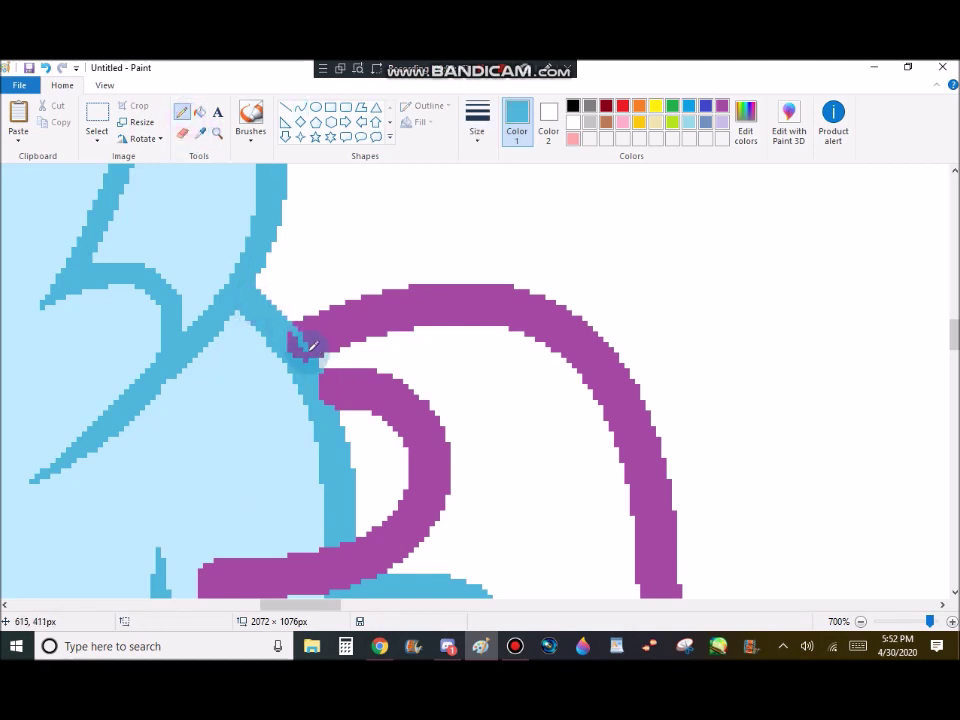
{"action": "left_click", "coordinate": [199, 112]}
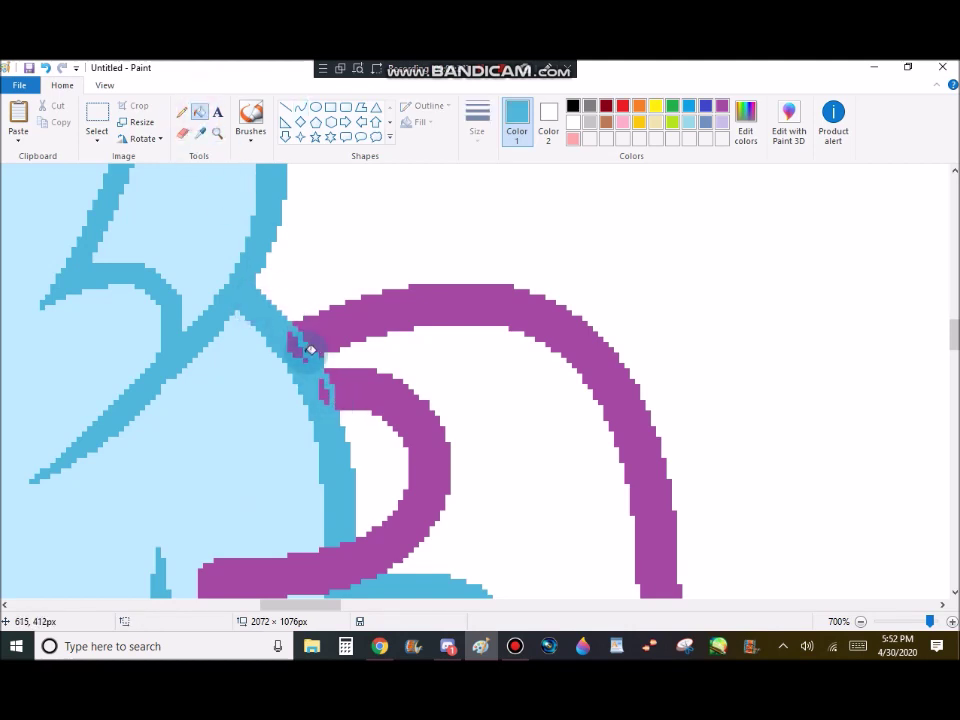
- Fill the body and leg areas enclosed by the tail outline with white
{"action": "left_click", "coordinate": [573, 122]}
{"action": "scroll", "coordinate": [546, 118], "scroll_direction": "down", "scroll_amount": 1}
{"action": "scroll", "coordinate": [546, 118], "scroll_direction": "up", "scroll_amount": 1}
{"action": "scroll", "coordinate": [353, 293], "scroll_direction": "down", "scroll_amount": 3}
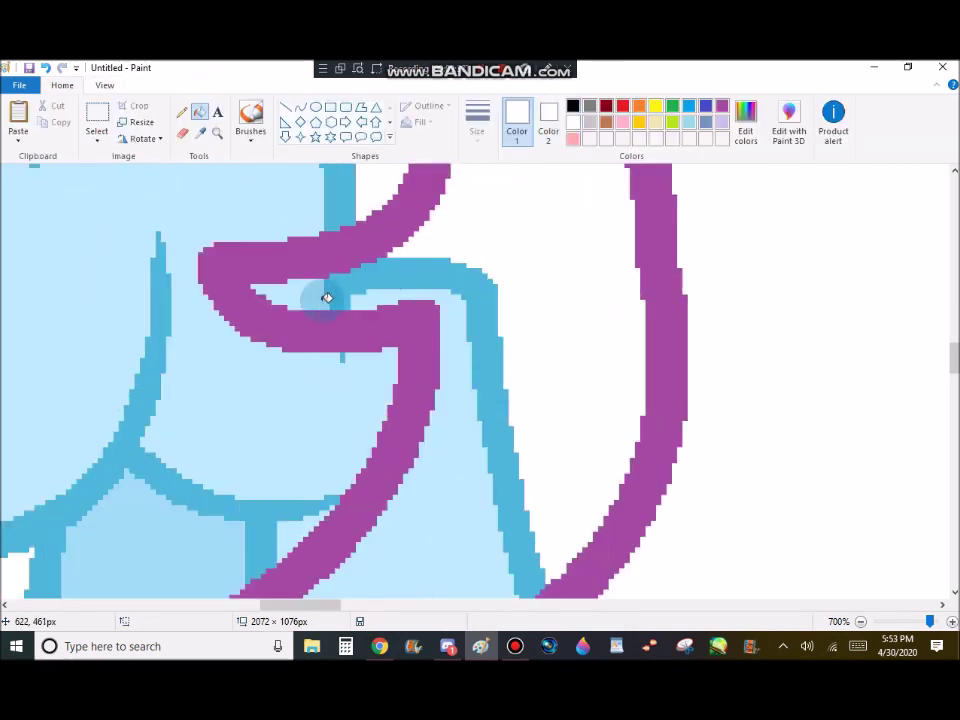
{"action": "left_click", "coordinate": [353, 293]}
{"action": "scroll", "coordinate": [290, 320], "scroll_direction": "down", "scroll_amount": 3}
{"action": "left_click", "coordinate": [272, 344]}
{"action": "left_click", "coordinate": [232, 361]}
{"action": "scroll", "coordinate": [450, 337], "scroll_direction": "up", "scroll_amount": 4}
{"action": "scroll", "coordinate": [464, 336], "scroll_direction": "down", "scroll_amount": 1}
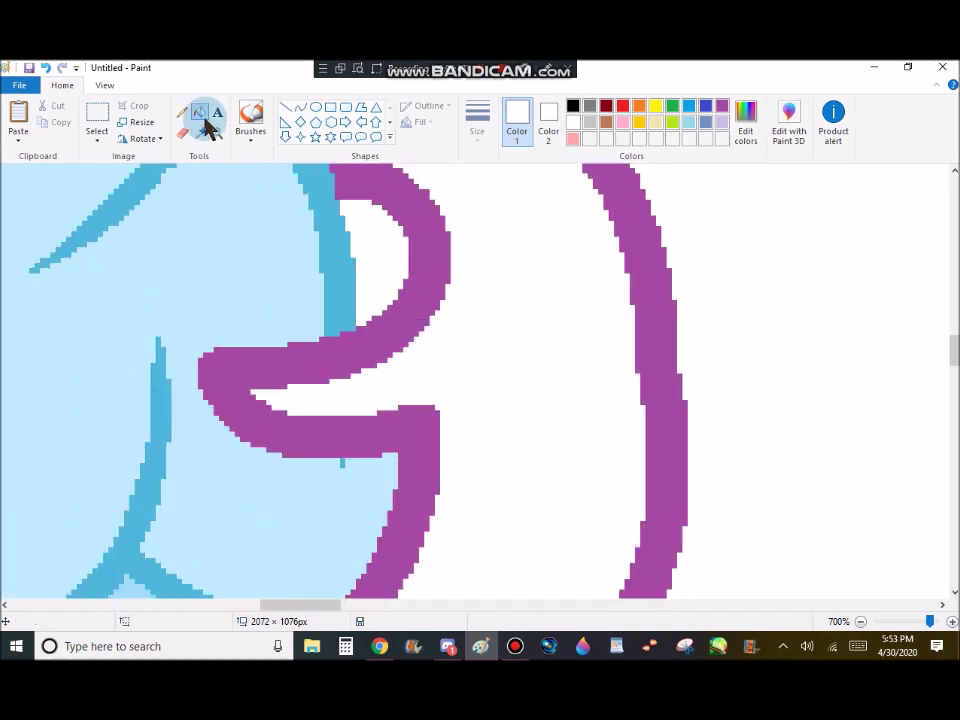
- Sharpen the outward corner of the tail's inner notch with thin purple curves and fill the point purple
{"action": "left_click", "coordinate": [200, 132]}
{"action": "left_click", "coordinate": [345, 184]}
{"action": "left_click", "coordinate": [300, 107]}
{"action": "mouse_move", "coordinate": [370, 411]}
{"action": "left_mouse_down"}
{"action": "mouse_move", "coordinate": [422, 384]}
{"action": "mouse_move", "coordinate": [435, 529]}
{"action": "left_mouse_up"}
{"action": "left_click", "coordinate": [477, 120]}
{"action": "left_click", "coordinate": [444, 166]}
{"action": "double_click", "coordinate": [398, 403]}
{"action": "left_click", "coordinate": [508, 377]}
{"action": "left_click", "coordinate": [457, 406]}
{"action": "left_click", "coordinate": [200, 111]}
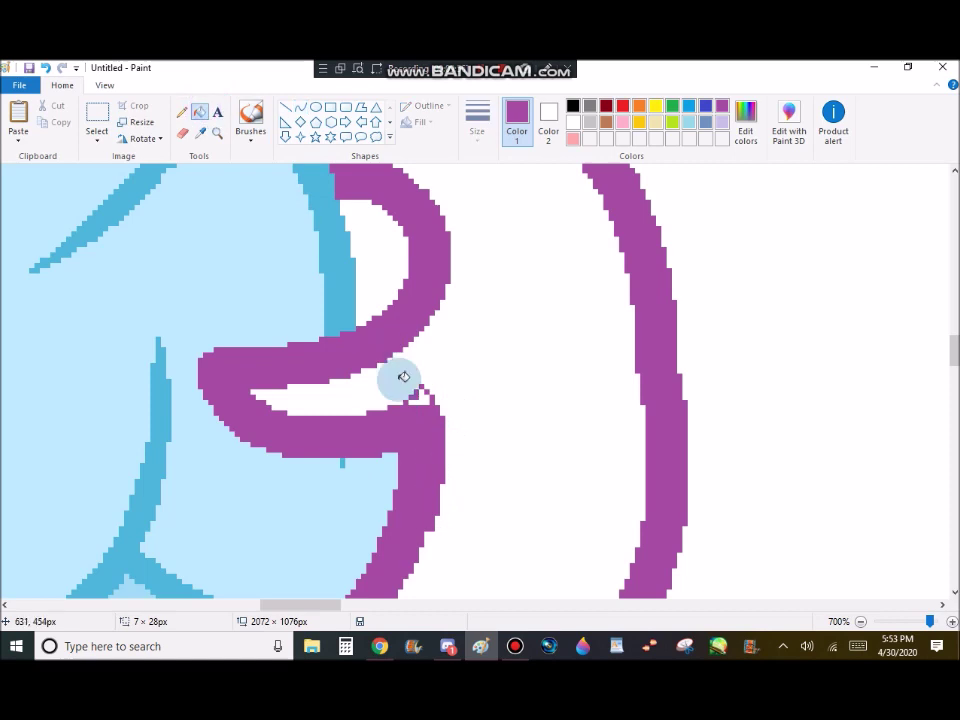
- Extend the tail's inner point over the hindquarters into a sharp tip with thin purple curves and fill it purple
{"action": "left_click", "coordinate": [300, 107]}
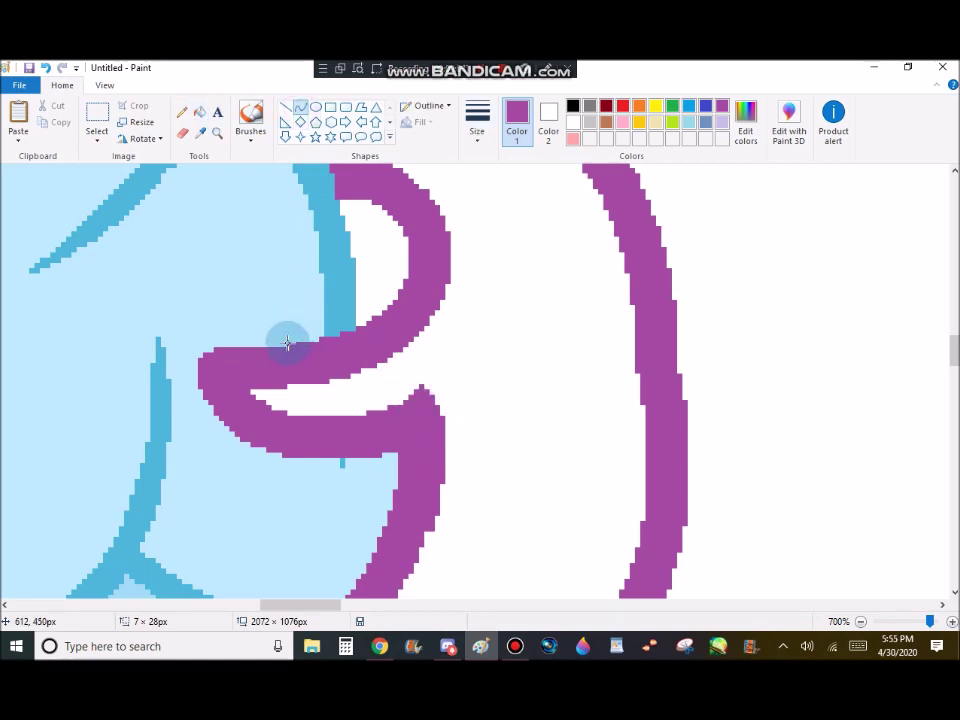
{"action": "left_click_drag", "start_coordinate": [340, 341], "coordinate": [147, 340]}
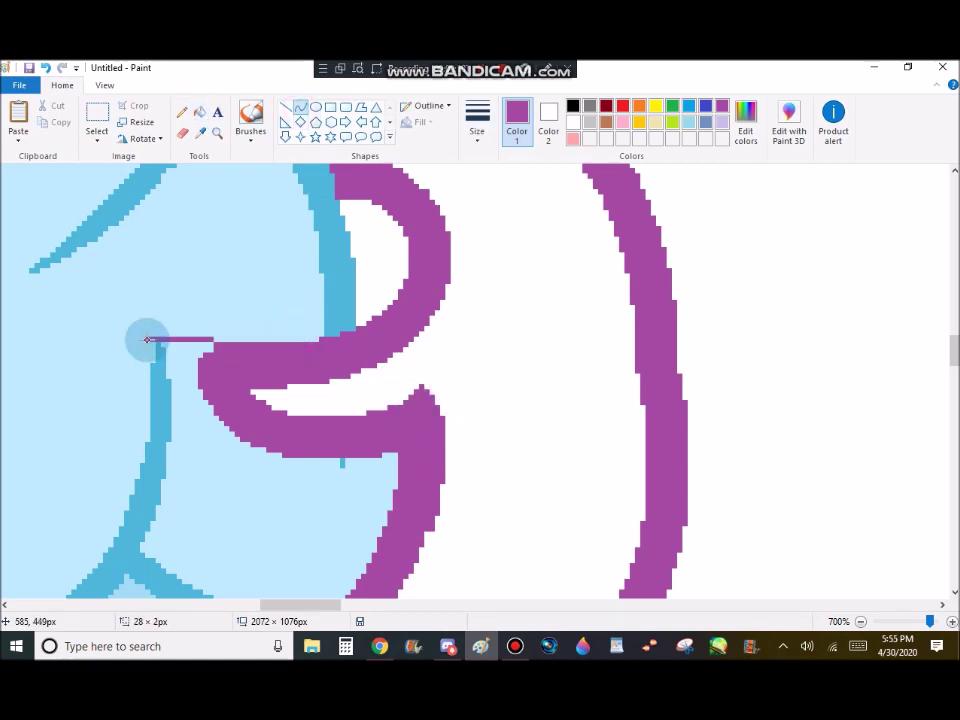
{"action": "scroll", "coordinate": [133, 343], "scroll_direction": "down", "scroll_amount": 2}
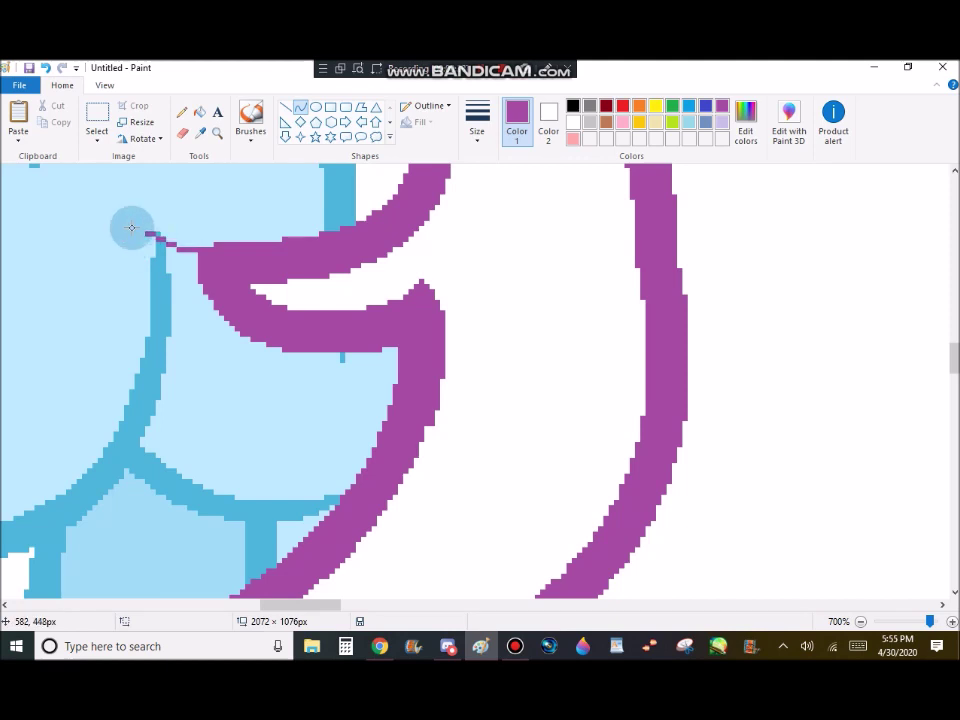
{"action": "left_click_drag", "start_coordinate": [158, 279], "coordinate": [176, 309]}
{"action": "left_click", "coordinate": [194, 110]}
{"action": "left_click", "coordinate": [157, 238]}
{"action": "left_click", "coordinate": [184, 262]}
- Extend the tail's lower end over the hind leg into a sharp tip with thin purple curves and fill it purple
{"action": "scroll", "coordinate": [325, 562], "scroll_direction": "down", "scroll_amount": 3}
{"action": "scroll", "coordinate": [300, 380], "scroll_direction": "up", "scroll_amount": 3}
{"action": "left_click", "coordinate": [301, 106]}
{"action": "left_click_drag", "start_coordinate": [288, 302], "coordinate": [166, 345]}
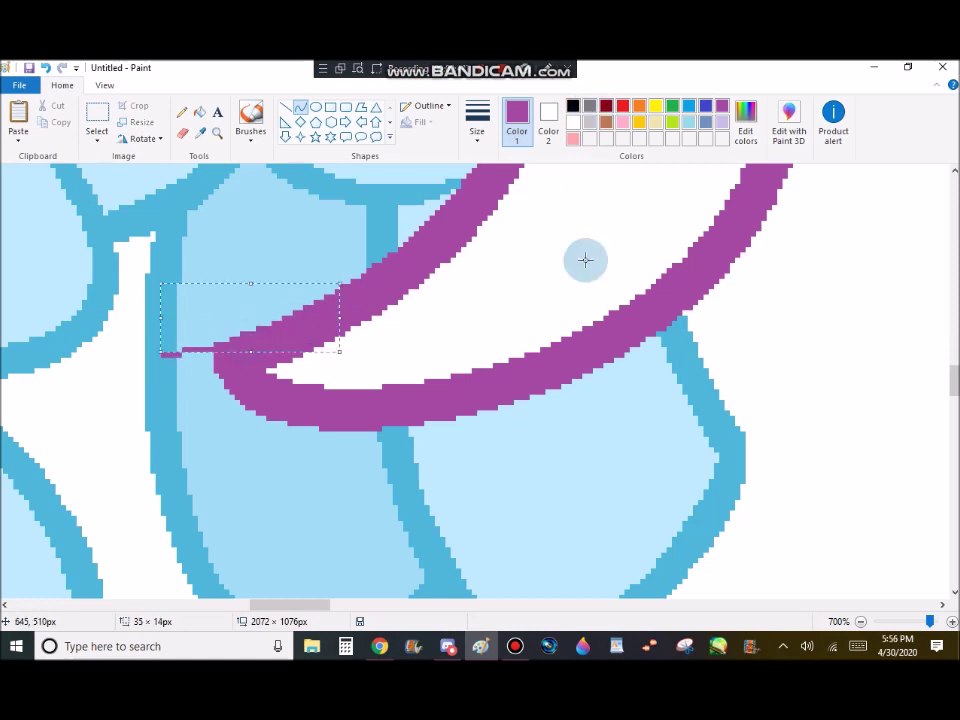
{"action": "left_click", "coordinate": [160, 355]}
{"action": "left_click_drag", "start_coordinate": [187, 377], "coordinate": [210, 411]}
{"action": "left_click", "coordinate": [200, 112]}
{"action": "left_click", "coordinate": [174, 360]}
{"action": "left_click", "coordinate": [203, 380]}
- Sample the blue of the Rainbow Power reference's lightning-bolt swatches as the secondary color
{"action": "left_click", "coordinate": [217, 133]}
{"action": "right_click", "coordinate": [296, 296]}
{"action": "right_click", "coordinate": [296, 296]}
{"action": "right_click", "coordinate": [296, 296]}
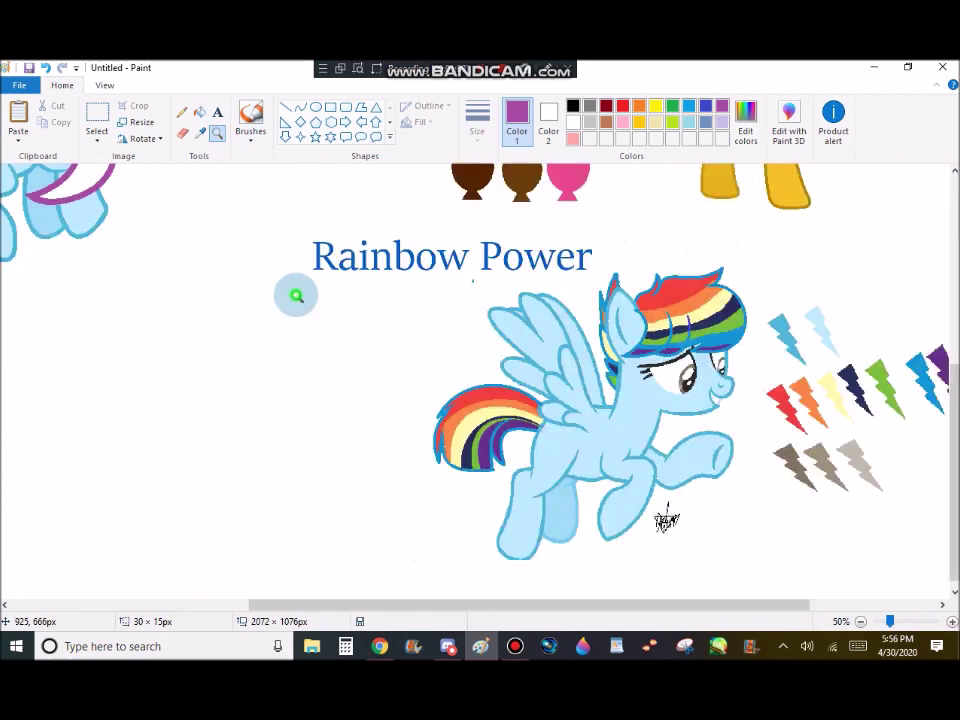
{"action": "right_click", "coordinate": [296, 295]}
{"action": "left_click", "coordinate": [200, 131]}
{"action": "right_click", "coordinate": [655, 453]}
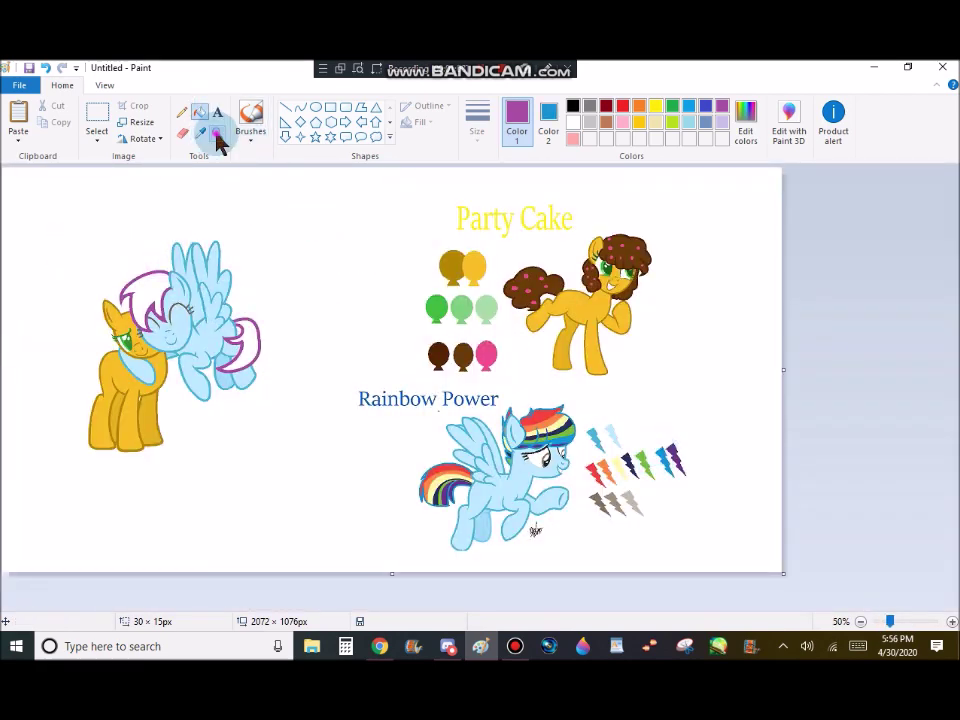
- Replace the purple of the blue pony's mane and tail outlines with the sampled blue using the color-replacing eraser
{"action": "left_click", "coordinate": [216, 134]}
{"action": "left_click", "coordinate": [281, 363]}
{"action": "left_click", "coordinate": [183, 133]}
{"action": "mouse_move", "coordinate": [270, 188]}
{"action": "left_mouse_down"}
{"action": "mouse_move", "coordinate": [210, 304]}
{"action": "mouse_move", "coordinate": [415, 279]}
{"action": "mouse_move", "coordinate": [398, 340]}
{"action": "mouse_move", "coordinate": [482, 354]}
{"action": "left_mouse_up"}
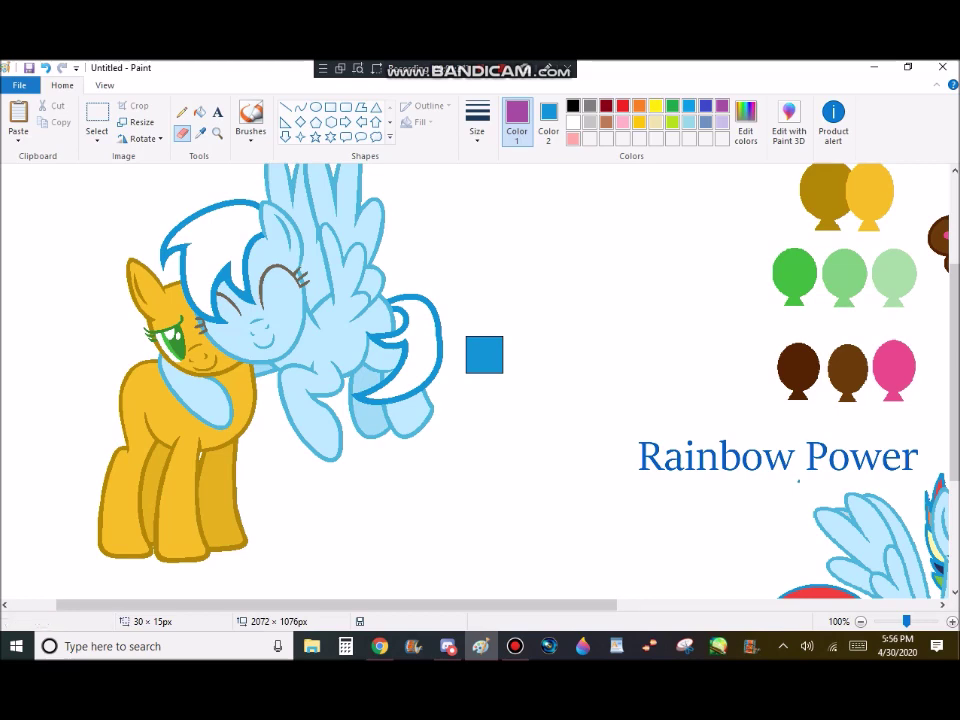
- Reset the secondary color to white and sample red from the Rainbow Power reference as the primary color
{"action": "left_click", "coordinate": [567, 122]}
{"action": "left_click", "coordinate": [200, 133]}
{"action": "scroll", "coordinate": [542, 405], "scroll_direction": "down", "scroll_amount": 4}
{"action": "left_click_drag", "start_coordinate": [612, 605], "coordinate": [215, 535]}
{"action": "left_click", "coordinate": [564, 391]}
{"action": "scroll", "coordinate": [270, 350], "scroll_direction": "up", "scroll_amount": 4}
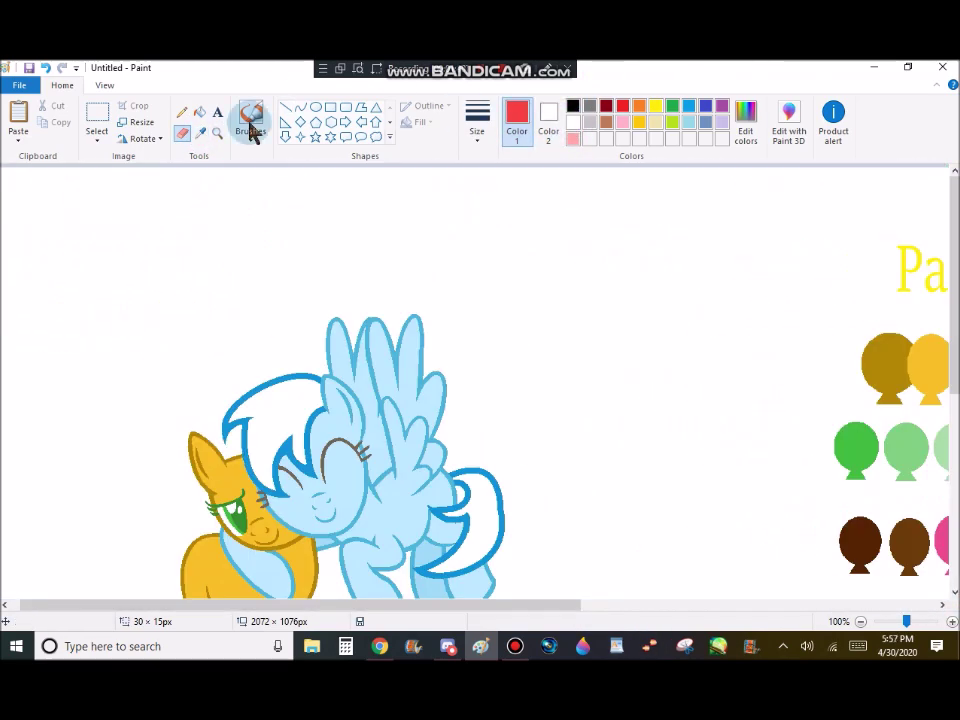
- Draw a translucent red diagonal line, about 140 × 104 px, across the upper front of the blue pony's mane
{"action": "left_click", "coordinate": [217, 133]}
{"action": "left_click", "coordinate": [334, 408]}
{"action": "left_click", "coordinate": [334, 411]}
{"action": "left_click", "coordinate": [286, 106]}
{"action": "left_click", "coordinate": [424, 105]}
{"action": "left_click", "coordinate": [420, 178]}
{"action": "mouse_move", "coordinate": [193, 405]}
{"action": "left_mouse_down"}
{"action": "mouse_move", "coordinate": [465, 225]}
{"action": "mouse_move", "coordinate": [512, 172]}
{"action": "left_mouse_up"}
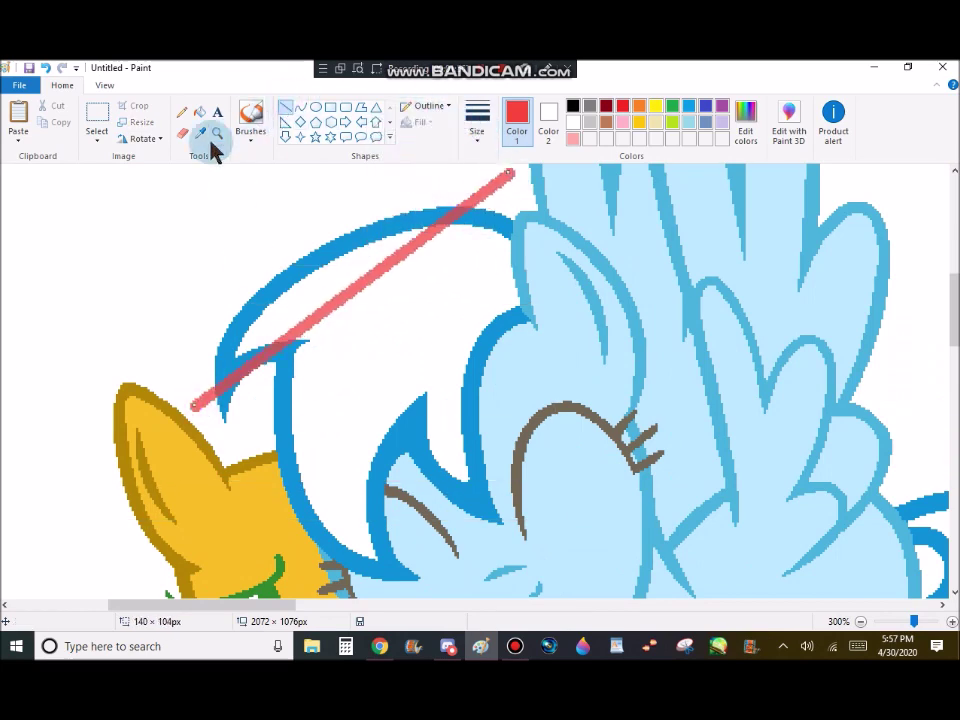
- Draw a translucent red line, about 91 × 27 px, across the upper part of the blue pony's tail
{"action": "left_click", "coordinate": [202, 134]}
{"action": "scroll", "coordinate": [399, 531], "scroll_direction": "down", "scroll_amount": 5}
{"action": "left_click_drag", "start_coordinate": [260, 604], "coordinate": [364, 530]}
{"action": "scroll", "coordinate": [383, 507], "scroll_direction": "up", "scroll_amount": 2}
{"action": "left_click", "coordinate": [300, 106]}
{"action": "left_click_drag", "start_coordinate": [370, 178], "coordinate": [577, 237]}
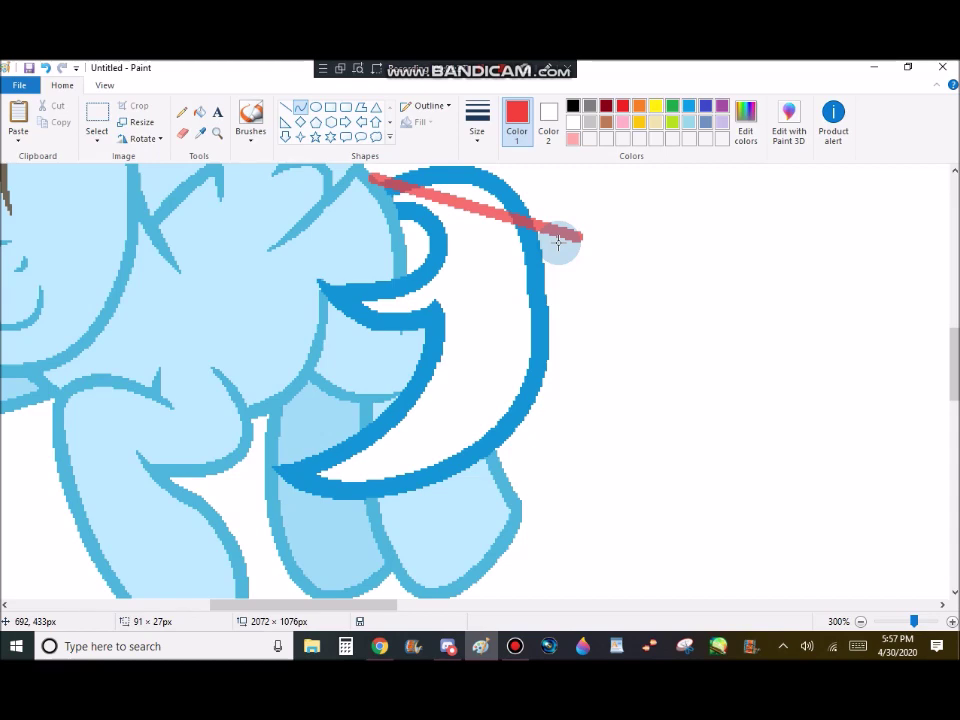
- Sample the dark navy of the Rainbow Power reference's lightning-bolt swatches as the primary color
{"action": "left_click", "coordinate": [201, 133]}
{"action": "left_click_drag", "start_coordinate": [268, 605], "coordinate": [833, 497]}
{"action": "scroll", "coordinate": [833, 493], "scroll_direction": "down", "scroll_amount": 6}
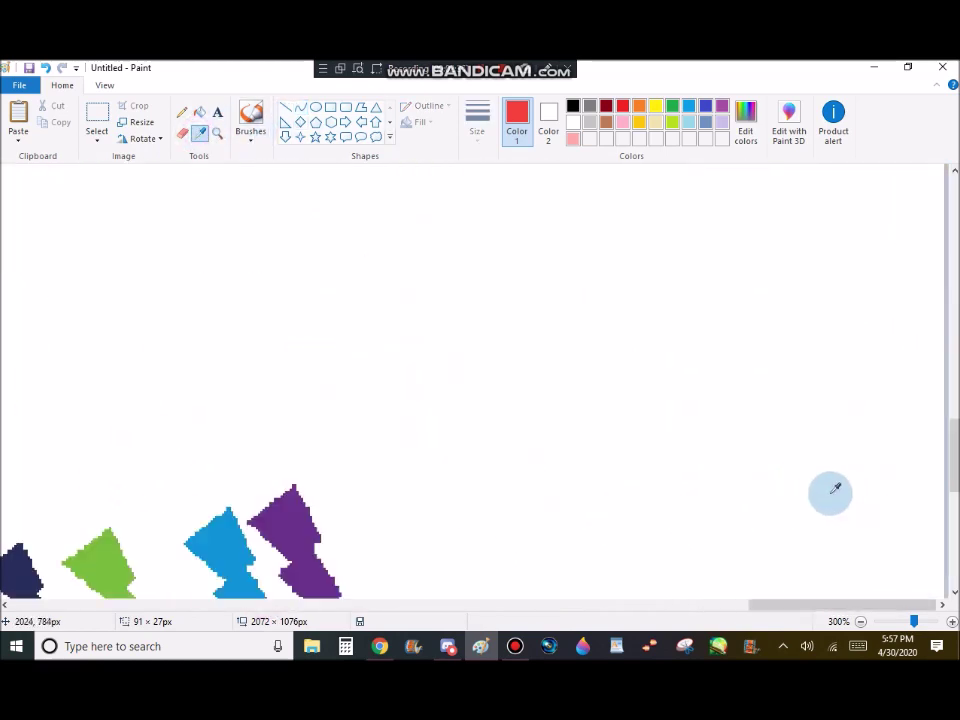
{"action": "left_click", "coordinate": [614, 381]}
{"action": "left_click_drag", "start_coordinate": [807, 609], "coordinate": [184, 605]}
- Fill the white interiors of the blue pony's tail and mane with dark navy
{"action": "left_click", "coordinate": [200, 113]}
{"action": "scroll", "coordinate": [396, 437], "scroll_direction": "up", "scroll_amount": 7}
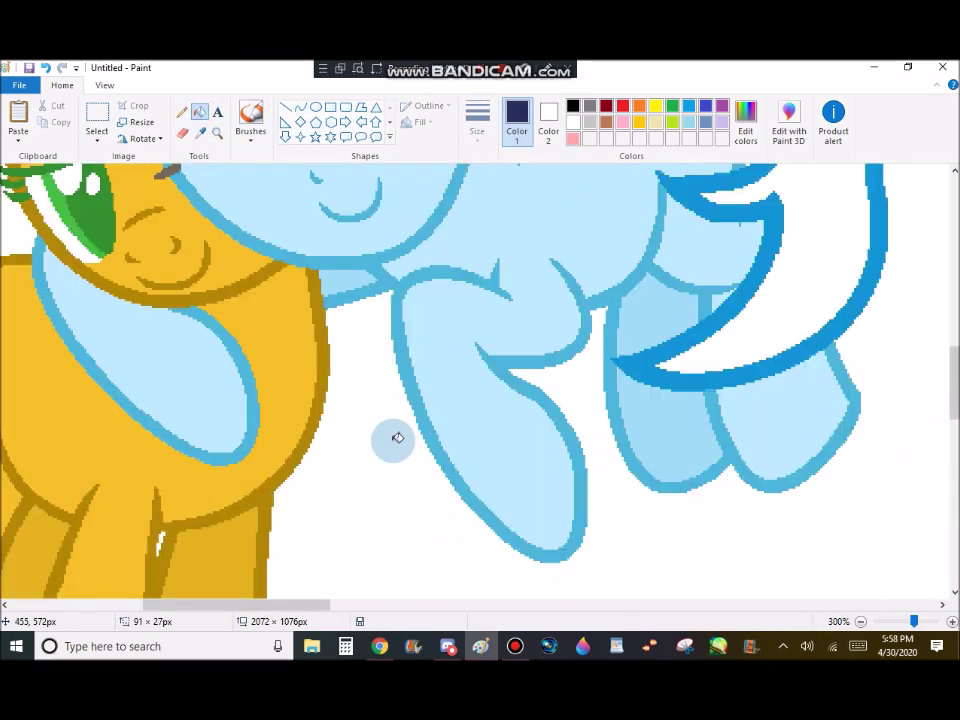
{"action": "left_click", "coordinate": [820, 480]}
{"action": "left_click", "coordinate": [810, 413]}
{"action": "left_click", "coordinate": [849, 424]}
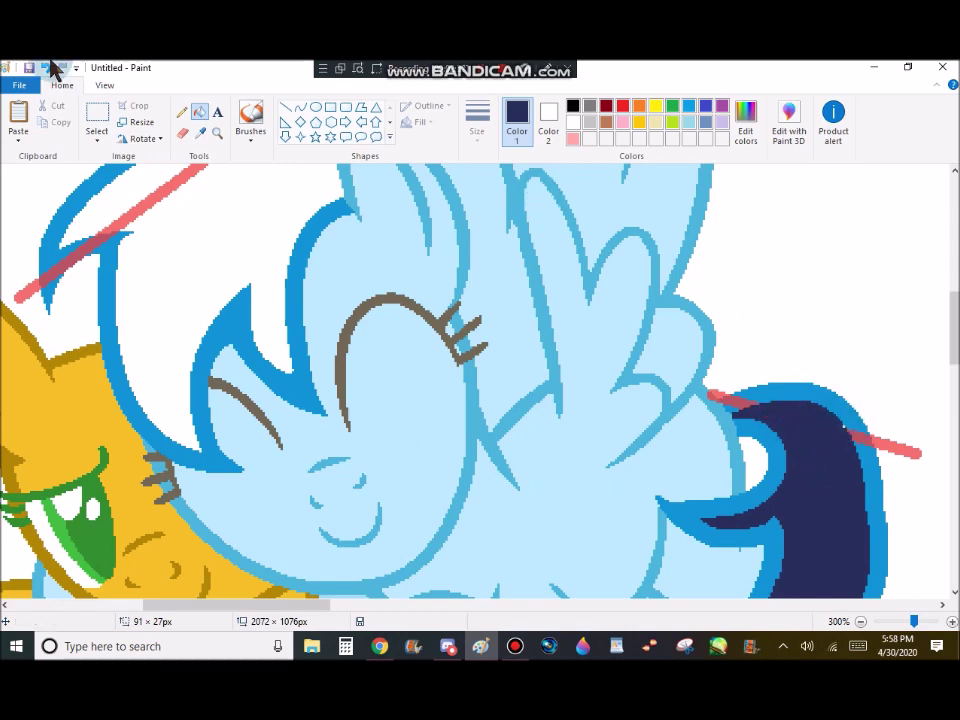
{"action": "left_click", "coordinate": [133, 193]}
{"action": "scroll", "coordinate": [805, 325], "scroll_direction": "down", "scroll_amount": 2}
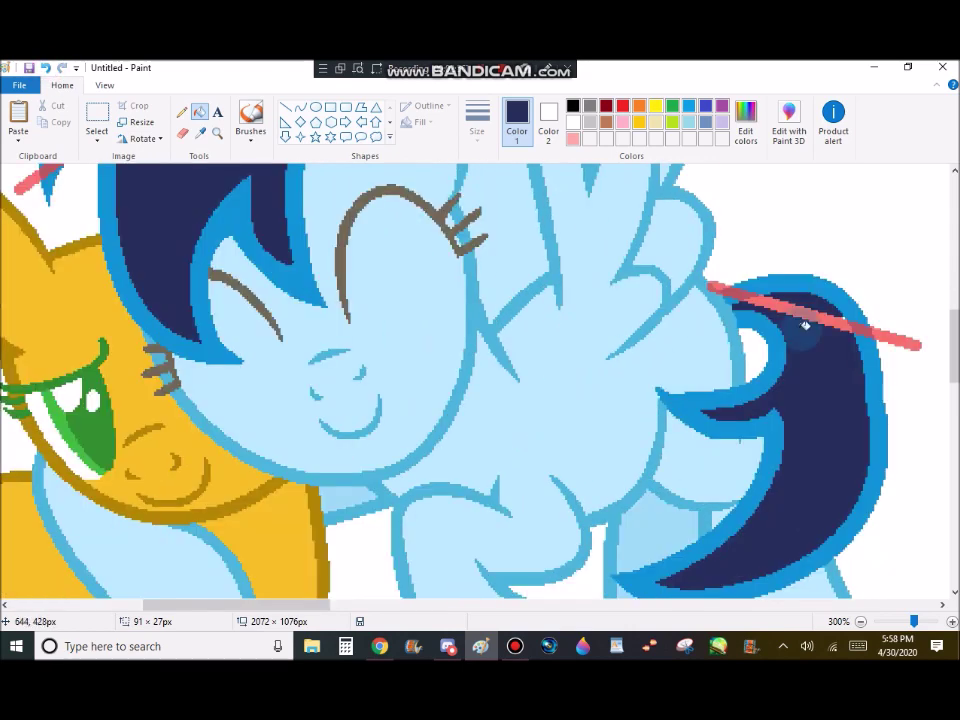
{"action": "left_click", "coordinate": [46, 69]}
- Cover the red lines' overhang on the mane and tail outlines and background with sampled outline blue and white
{"action": "left_click", "coordinate": [199, 132]}
{"action": "scroll", "coordinate": [101, 340], "scroll_direction": "up", "scroll_amount": 3}
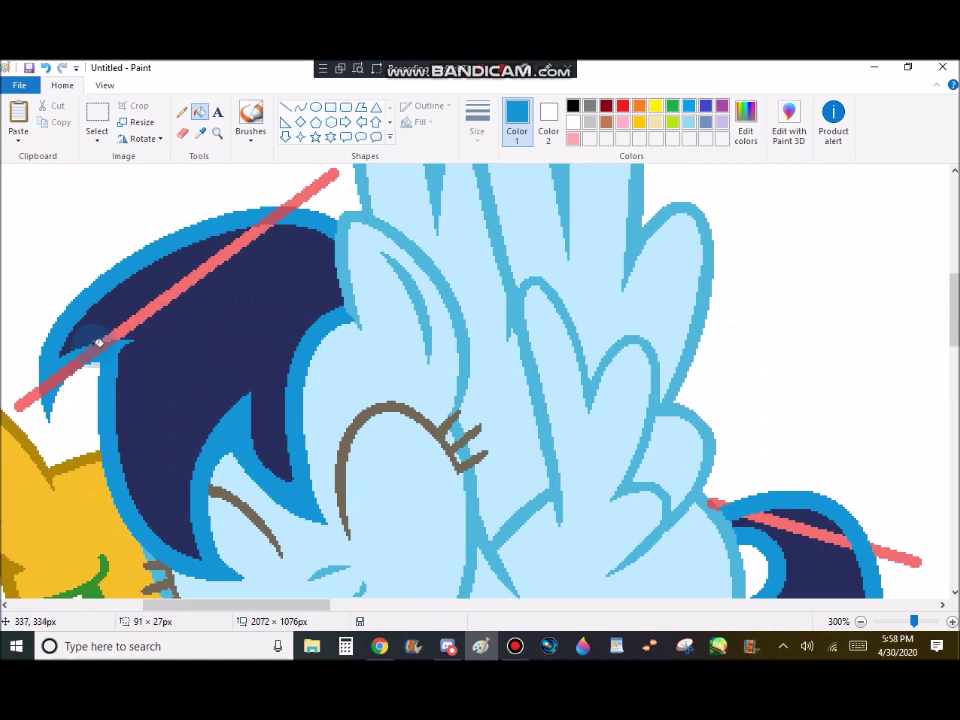
{"action": "left_click", "coordinate": [200, 133]}
{"action": "left_click", "coordinate": [37, 329]}
{"action": "left_click", "coordinate": [29, 397]}
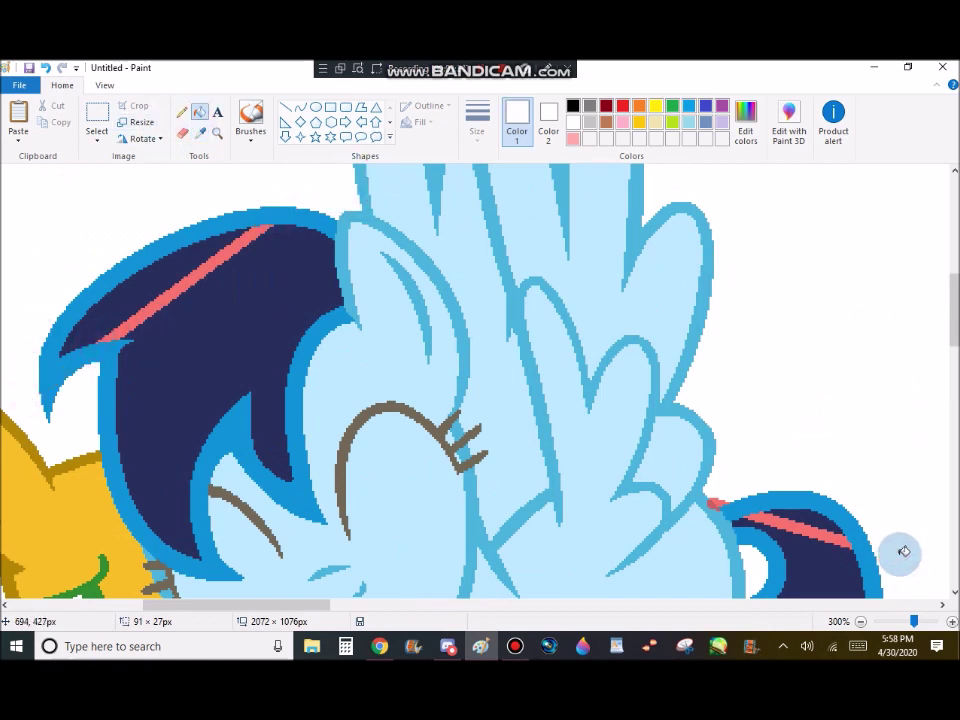
- Fill the leftover red bit at the tail's base with the blue sampled from the body outline
{"action": "scroll", "coordinate": [725, 498], "scroll_direction": "down", "scroll_amount": 1}
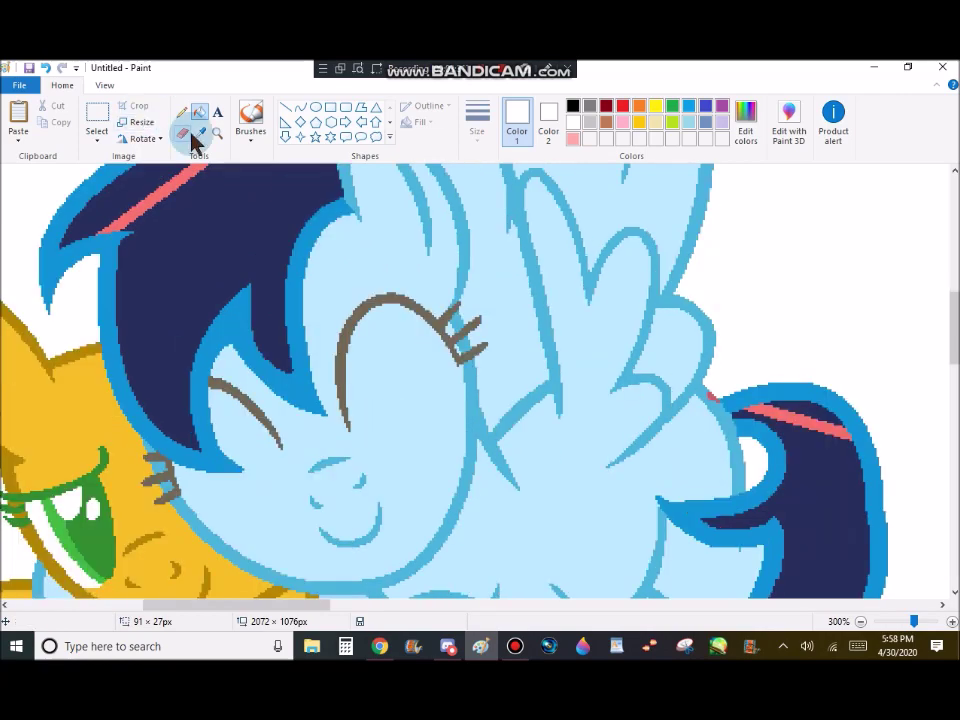
{"action": "left_click", "coordinate": [200, 133]}
{"action": "left_click", "coordinate": [709, 399]}
{"action": "left_click", "coordinate": [715, 399]}
- Sample the solid red of the Rainbow Power reference's mane and fill the uppermost mane and tail sections with it
{"action": "left_click", "coordinate": [200, 133]}
{"action": "scroll", "coordinate": [439, 364], "scroll_direction": "down", "scroll_amount": 3}
{"action": "left_click_drag", "start_coordinate": [319, 605], "coordinate": [676, 532]}
{"action": "scroll", "coordinate": [676, 537], "scroll_direction": "down", "scroll_amount": 3}
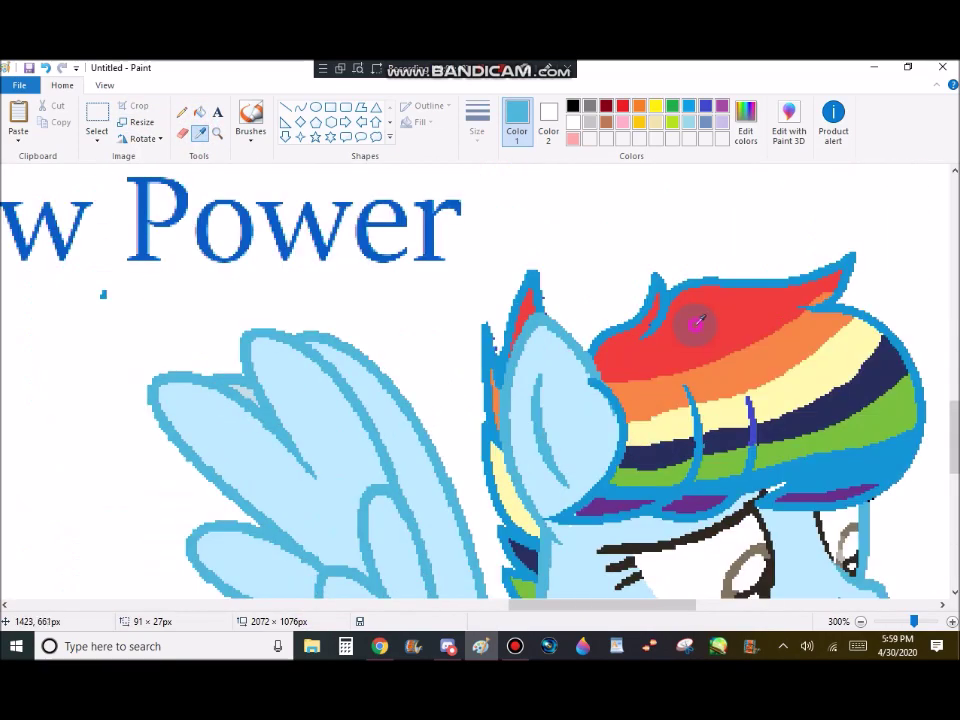
{"action": "left_click", "coordinate": [696, 321]}
{"action": "left_click_drag", "start_coordinate": [647, 604], "coordinate": [285, 604]}
{"action": "scroll", "coordinate": [304, 476], "scroll_direction": "up", "scroll_amount": 3}
{"action": "left_click", "coordinate": [177, 261]}
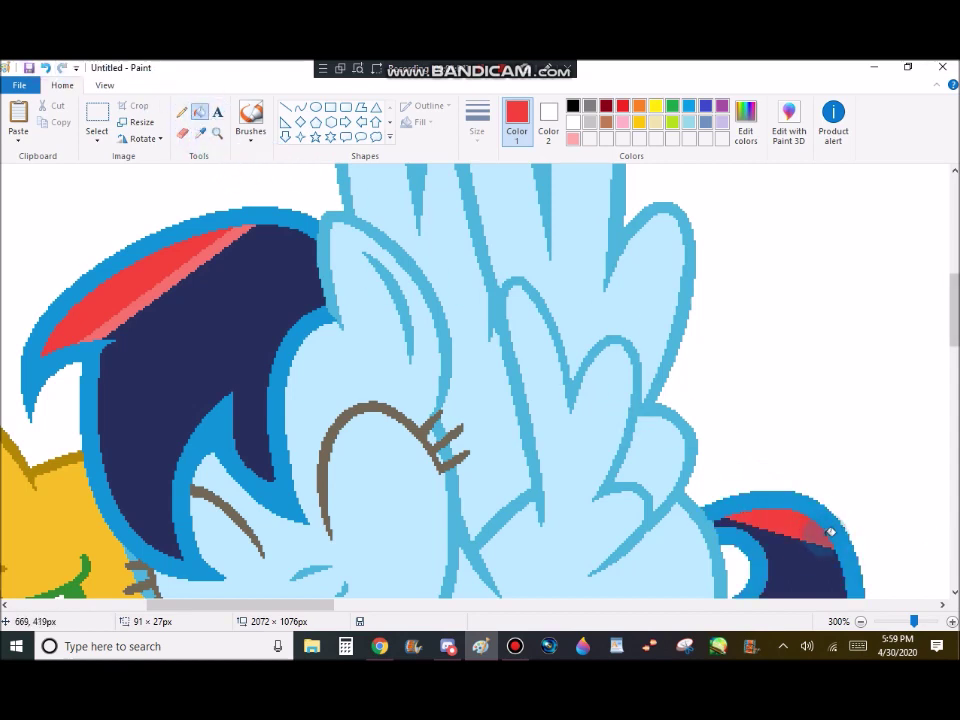
- Replace the mane's translucent red stripe with solid red using the color-replacing eraser, and reset the colors to white
{"action": "left_click", "coordinate": [201, 133]}
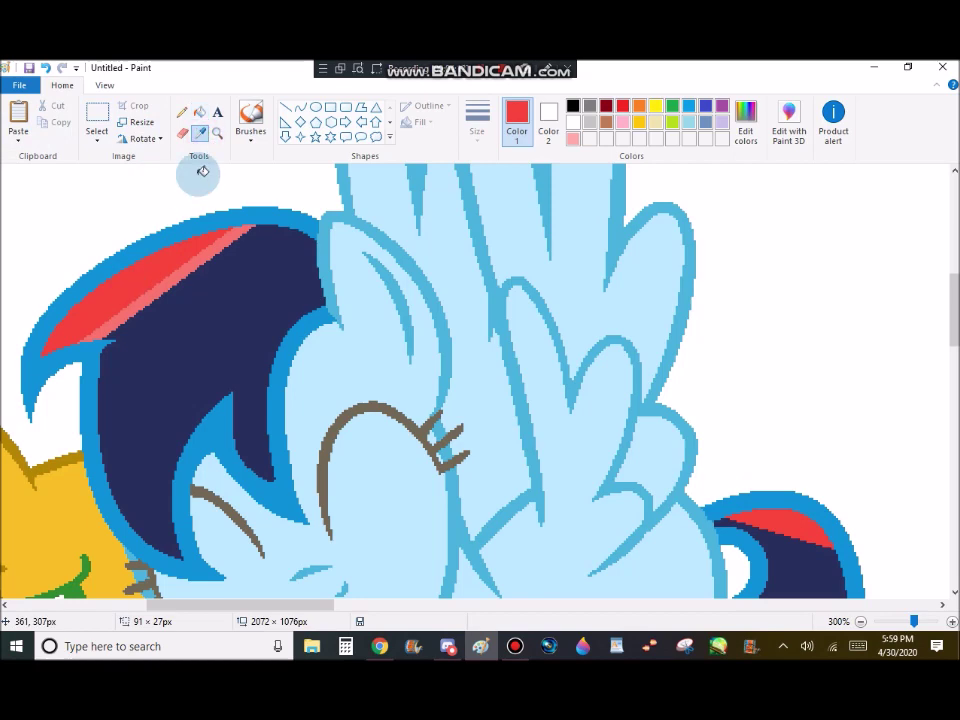
{"action": "left_click", "coordinate": [194, 265]}
{"action": "left_click", "coordinate": [201, 133]}
{"action": "right_click", "coordinate": [190, 250]}
{"action": "left_click", "coordinate": [182, 133]}
{"action": "left_click_drag", "start_coordinate": [248, 228], "coordinate": [90, 340]}
{"action": "left_click", "coordinate": [574, 122]}
{"action": "left_click", "coordinate": [549, 115]}
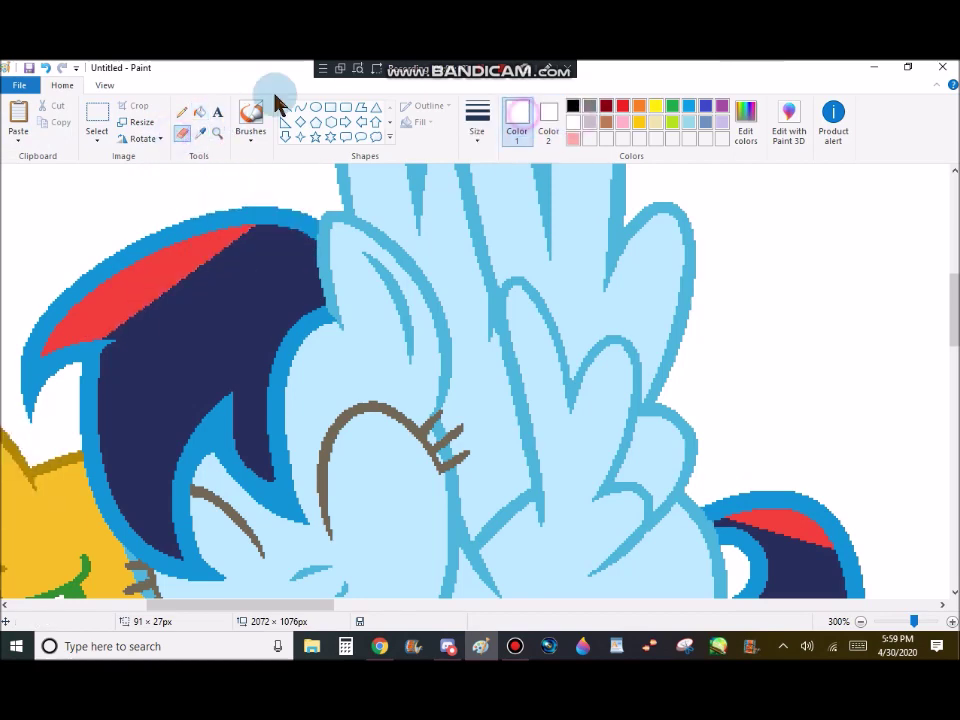
- Sample the orange of the Rainbow Power reference as the primary color
{"action": "left_click", "coordinate": [200, 133]}
{"action": "scroll", "coordinate": [440, 602], "scroll_direction": "down", "scroll_amount": 2}
{"action": "left_click_drag", "start_coordinate": [320, 604], "coordinate": [614, 604]}
{"action": "scroll", "coordinate": [506, 456], "scroll_direction": "down", "scroll_amount": 6}
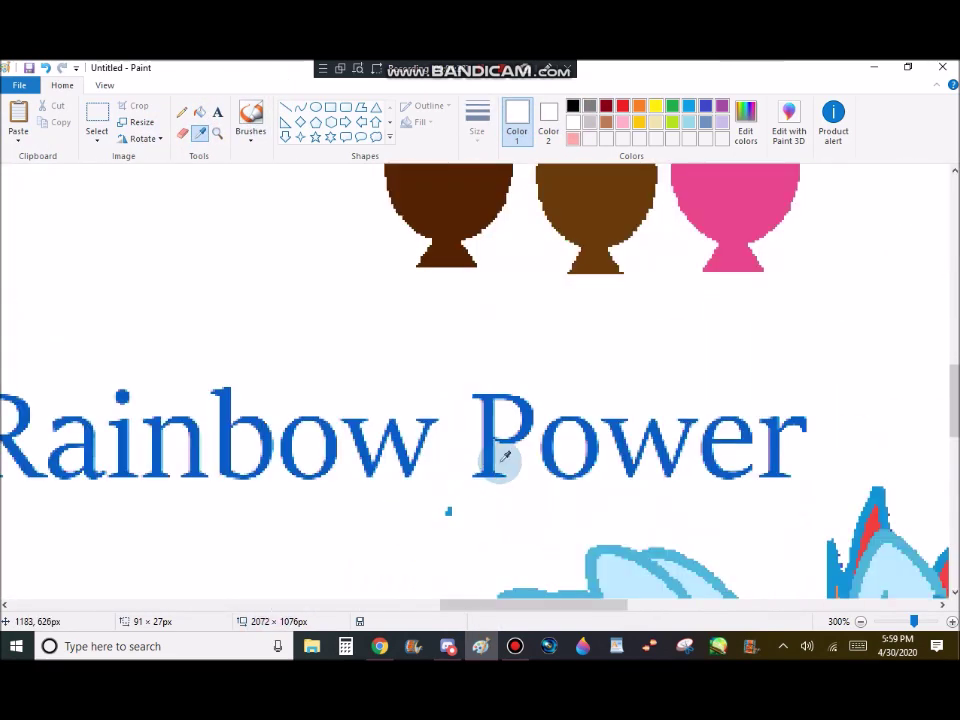
{"action": "left_click", "coordinate": [503, 440]}
- Draw translucent orange lines below the red sections, about 119 × 98 px across the mane and another across the tail
{"action": "left_click", "coordinate": [286, 107]}
{"action": "left_click_drag", "start_coordinate": [490, 604], "coordinate": [62, 598]}
{"action": "scroll", "coordinate": [463, 332], "scroll_direction": "up", "scroll_amount": 8}
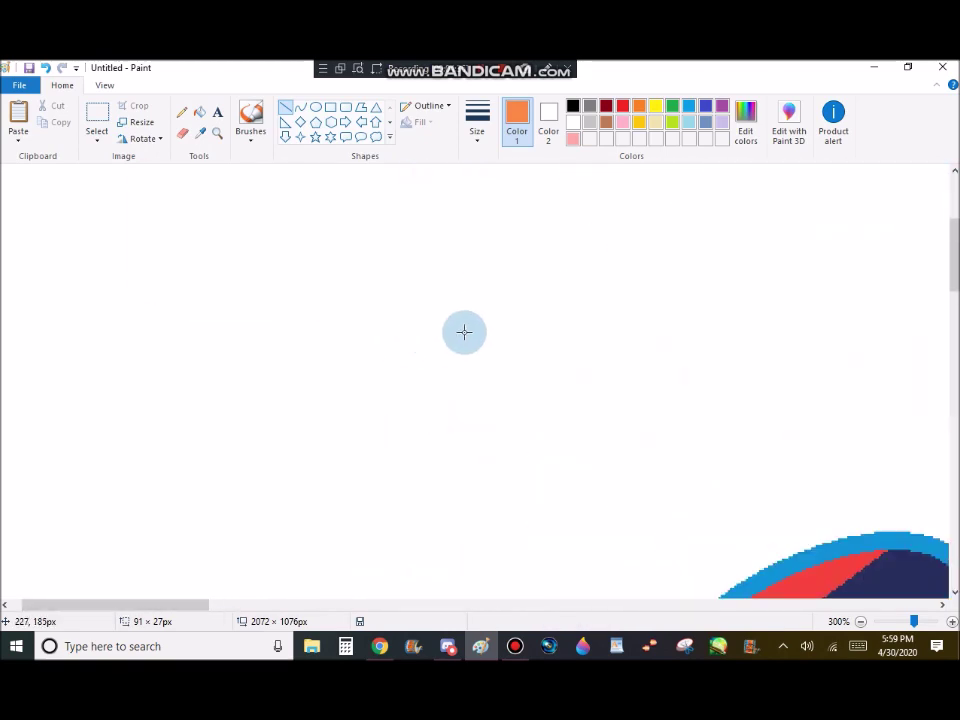
{"action": "scroll", "coordinate": [463, 332], "scroll_direction": "down", "scroll_amount": 2}
{"action": "left_click_drag", "start_coordinate": [140, 604], "coordinate": [239, 604]}
{"action": "mouse_move", "coordinate": [497, 193]}
{"action": "left_mouse_down"}
{"action": "mouse_move", "coordinate": [267, 417]}
{"action": "mouse_move", "coordinate": [250, 417]}
{"action": "mouse_move", "coordinate": [514, 199]}
{"action": "left_mouse_up"}
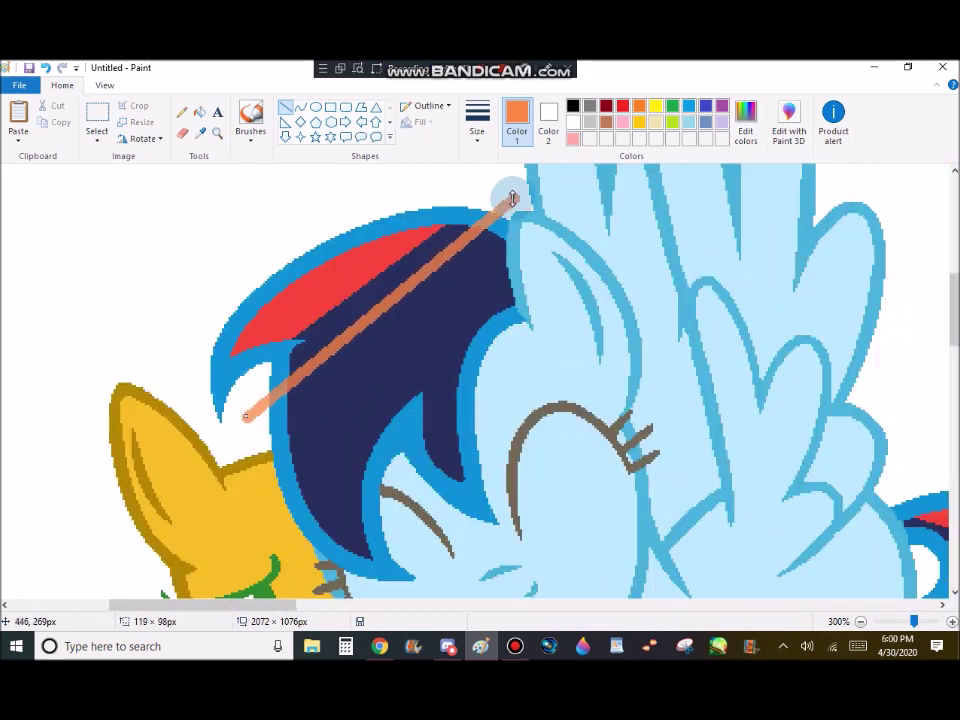
{"action": "left_click_drag", "start_coordinate": [272, 604], "coordinate": [354, 604]}
{"action": "scroll", "coordinate": [375, 461], "scroll_direction": "down", "scroll_amount": 2}
{"action": "left_click_drag", "start_coordinate": [456, 308], "coordinate": [668, 371]}
- Sample the reference's pale yellow and draw a line in it across the tail below the orange line
{"action": "left_click", "coordinate": [200, 133]}
{"action": "scroll", "coordinate": [343, 405], "scroll_direction": "down", "scroll_amount": 2}
{"action": "left_click_drag", "start_coordinate": [254, 605], "coordinate": [235, 579]}
{"action": "scroll", "coordinate": [514, 570], "scroll_direction": "down", "scroll_amount": 3}
{"action": "left_click", "coordinate": [875, 440]}
{"action": "scroll", "coordinate": [400, 450], "scroll_direction": "up", "scroll_amount": 3}
{"action": "mouse_move", "coordinate": [620, 337]}
{"action": "left_mouse_down"}
{"action": "mouse_move", "coordinate": [838, 416]}
{"action": "mouse_move", "coordinate": [851, 407]}
{"action": "left_mouse_up"}
- Draw a pale yellow diagonal line across the mane below the orange line
{"action": "left_click_drag", "start_coordinate": [257, 606], "coordinate": [200, 606]}
{"action": "scroll", "coordinate": [450, 518], "scroll_direction": "up", "scroll_amount": 3}
{"action": "scroll", "coordinate": [450, 518], "scroll_direction": "down", "scroll_amount": 1}
{"action": "left_click_drag", "start_coordinate": [659, 202], "coordinate": [343, 481]}
- Sample the reference's green and draw a line in it across the middle of the tail
{"action": "left_click", "coordinate": [201, 132]}
{"action": "scroll", "coordinate": [488, 435], "scroll_direction": "down", "scroll_amount": 6}
{"action": "left_click_drag", "start_coordinate": [258, 605], "coordinate": [713, 558]}
{"action": "left_click", "coordinate": [696, 521]}
{"action": "left_click_drag", "start_coordinate": [676, 605], "coordinate": [346, 595]}
{"action": "scroll", "coordinate": [300, 540], "scroll_direction": "up", "scroll_amount": 4}
{"action": "left_click_drag", "start_coordinate": [289, 396], "coordinate": [551, 525]}
- Draw a green diagonal line across the mane below the pale yellow line
{"action": "left_click_drag", "start_coordinate": [384, 605], "coordinate": [294, 603]}
{"action": "scroll", "coordinate": [350, 500], "scroll_direction": "up", "scroll_amount": 2}
{"action": "left_click_drag", "start_coordinate": [432, 178], "coordinate": [163, 445]}
- Sample the mane outline's blue and draw a diagonal line in it across the mane below the green line
{"action": "left_click", "coordinate": [203, 134]}
{"action": "left_click", "coordinate": [336, 358]}
{"action": "left_click_drag", "start_coordinate": [393, 273], "coordinate": [191, 467]}
- Draw a blue line, about 106 × 57 px, across the tail and position it below the green line
{"action": "left_click_drag", "start_coordinate": [280, 604], "coordinate": [321, 603]}
{"action": "scroll", "coordinate": [480, 440], "scroll_direction": "down", "scroll_amount": 3}
{"action": "left_click_drag", "start_coordinate": [585, 338], "coordinate": [818, 464]}
{"action": "left_click_drag", "start_coordinate": [711, 425], "coordinate": [636, 430]}
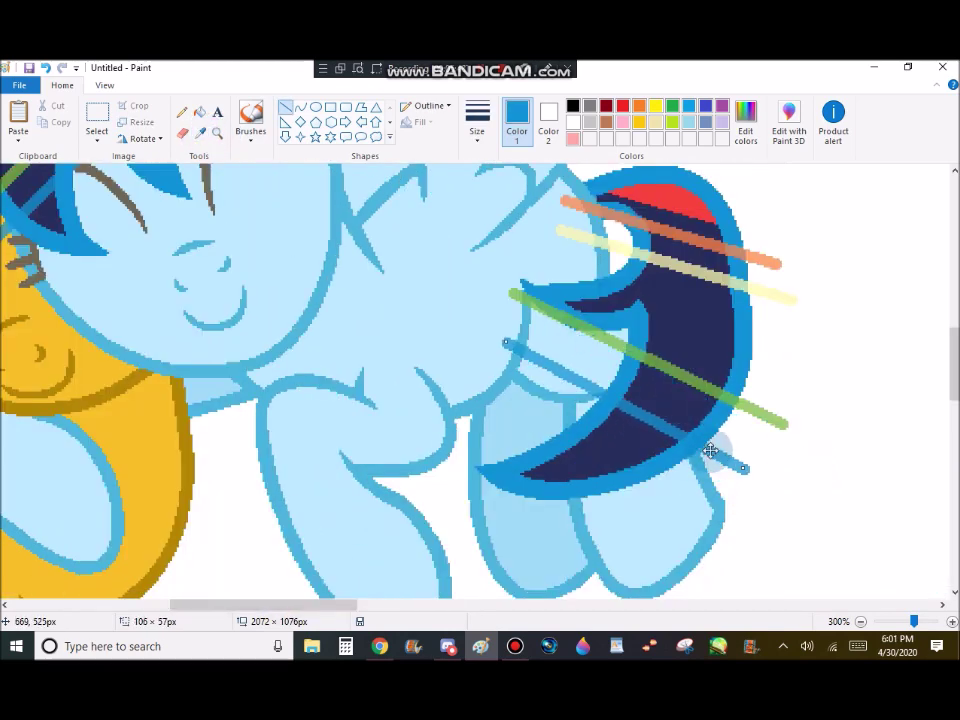
- Sample the reference's purple, draw a line in it across the tail's lower end and position it below the blue line
{"action": "left_click", "coordinate": [199, 133]}
{"action": "scroll", "coordinate": [272, 435], "scroll_direction": "down", "scroll_amount": 2}
{"action": "left_click_drag", "start_coordinate": [303, 604], "coordinate": [701, 575]}
{"action": "scroll", "coordinate": [521, 373], "scroll_direction": "down", "scroll_amount": 1}
{"action": "left_click", "coordinate": [554, 275]}
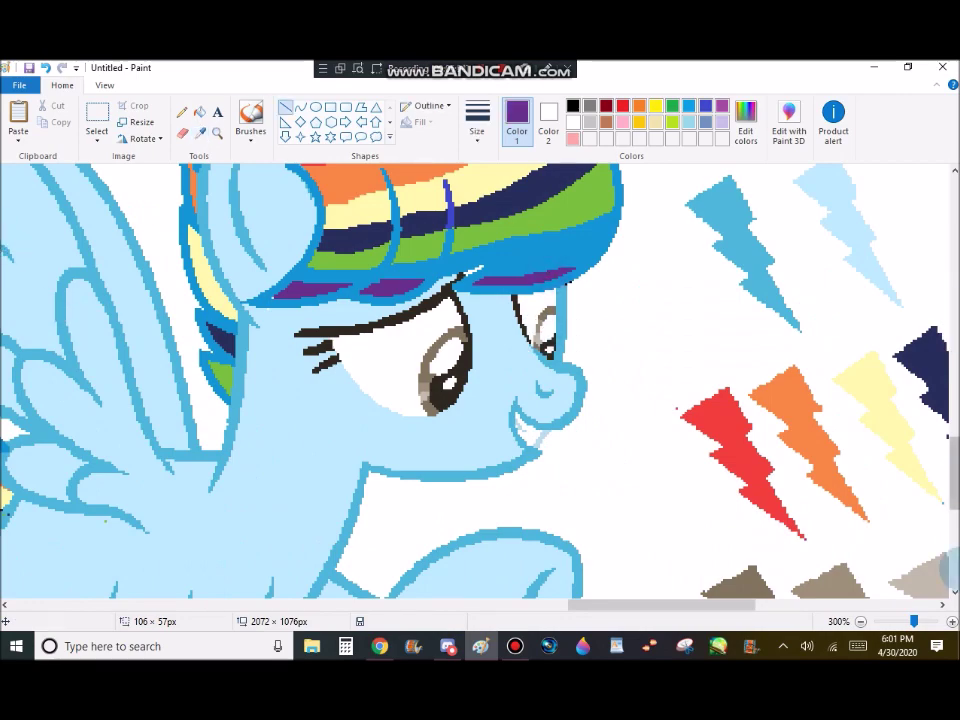
{"action": "left_click_drag", "start_coordinate": [745, 604], "coordinate": [380, 604]}
{"action": "scroll", "coordinate": [454, 482], "scroll_direction": "up", "scroll_amount": 5}
{"action": "mouse_move", "coordinate": [370, 393]}
{"action": "left_mouse_down"}
{"action": "mouse_move", "coordinate": [476, 501]}
{"action": "mouse_move", "coordinate": [555, 486]}
{"action": "left_mouse_up"}
{"action": "left_click_drag", "start_coordinate": [492, 458], "coordinate": [477, 468]}
- Draw a purple diagonal line, about 78 × 72 px, across the tips of the mane below the blue line
{"action": "left_click_drag", "start_coordinate": [369, 605], "coordinate": [297, 605]}
{"action": "scroll", "coordinate": [215, 550], "scroll_direction": "up", "scroll_amount": 3}
{"action": "scroll", "coordinate": [210, 545], "scroll_direction": "down", "scroll_amount": 1}
{"action": "left_click_drag", "start_coordinate": [403, 315], "coordinate": [228, 478]}
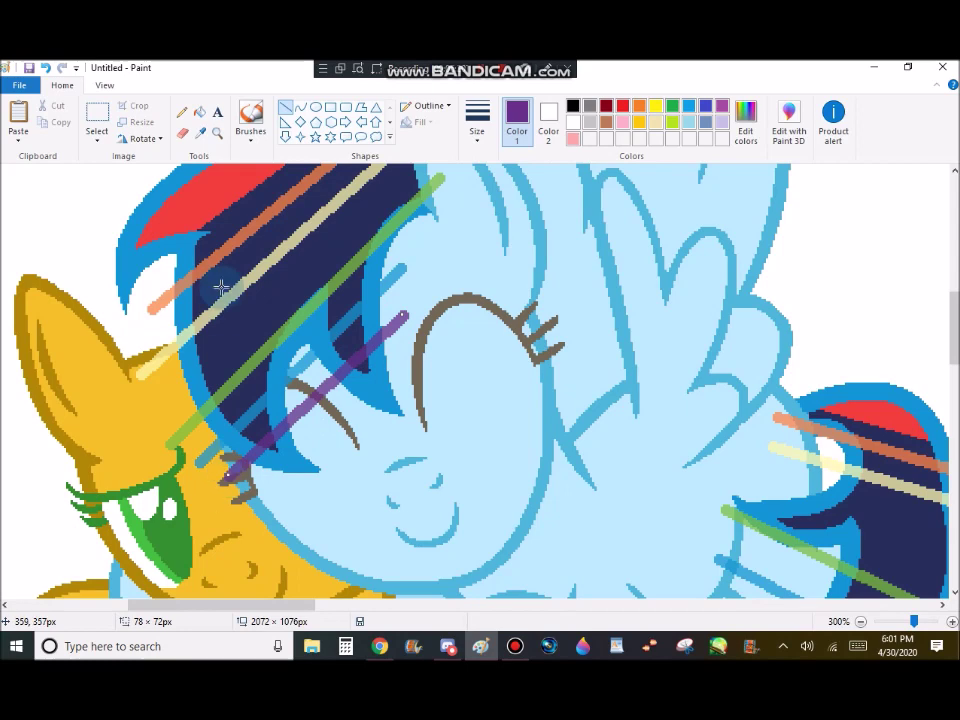
- Restore the mane's blue outline where the colored lines cross it and clear their overhang on the white background
{"action": "left_click", "coordinate": [199, 132]}
{"action": "left_click", "coordinate": [175, 292]}
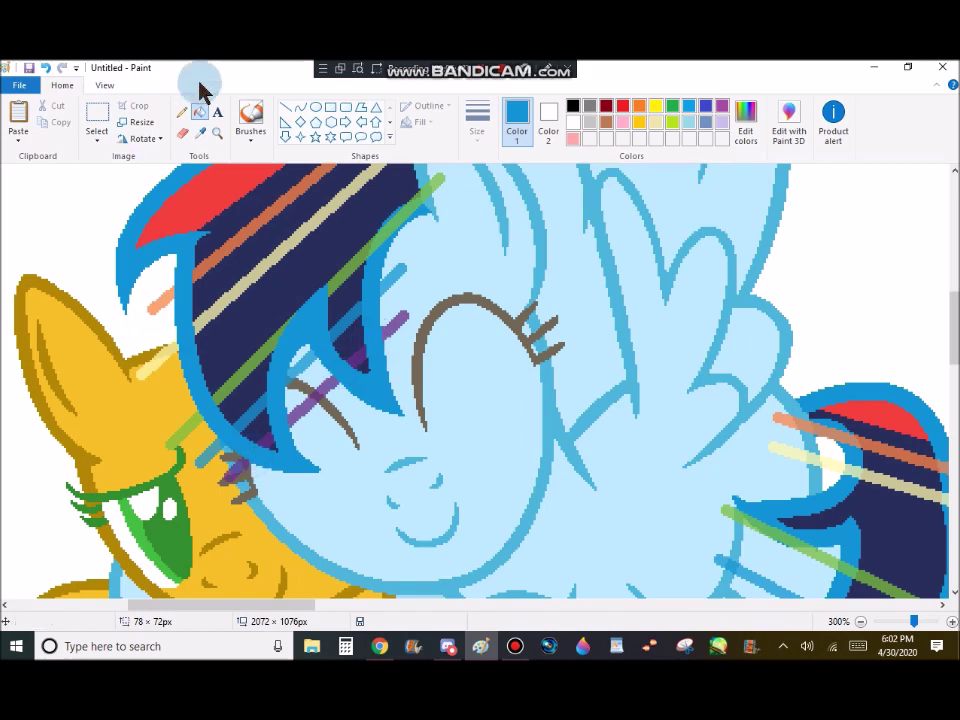
{"action": "scroll", "coordinate": [111, 212], "scroll_direction": "up", "scroll_amount": 2}
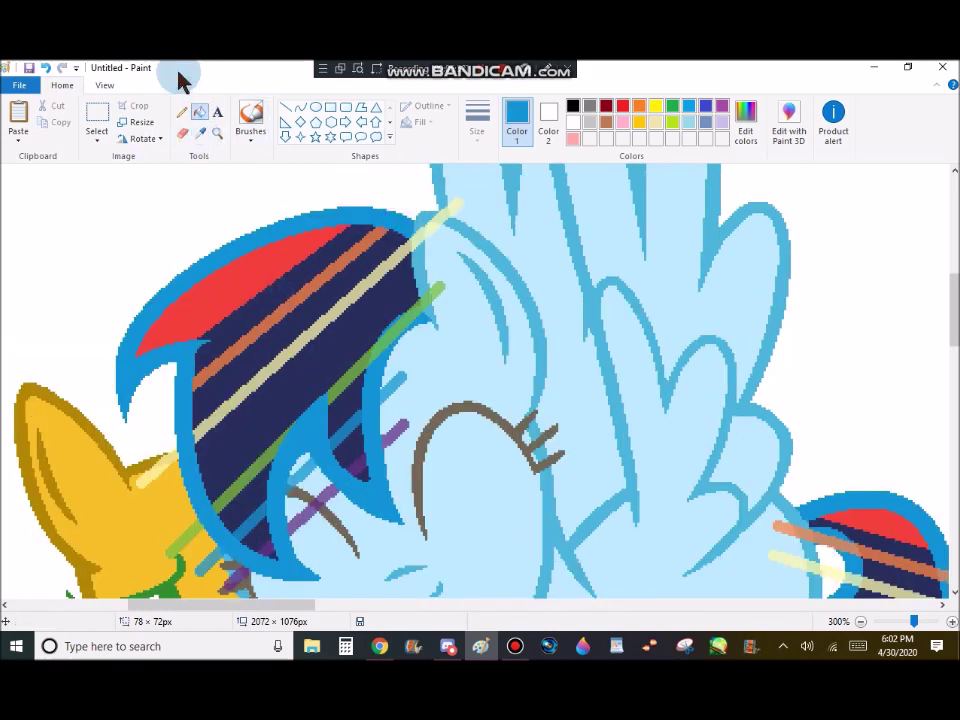
- Cover the yellow and green line overhang on the blue pony's ear with the sampled body light blue
{"action": "left_click", "coordinate": [199, 132]}
{"action": "left_click", "coordinate": [441, 292]}
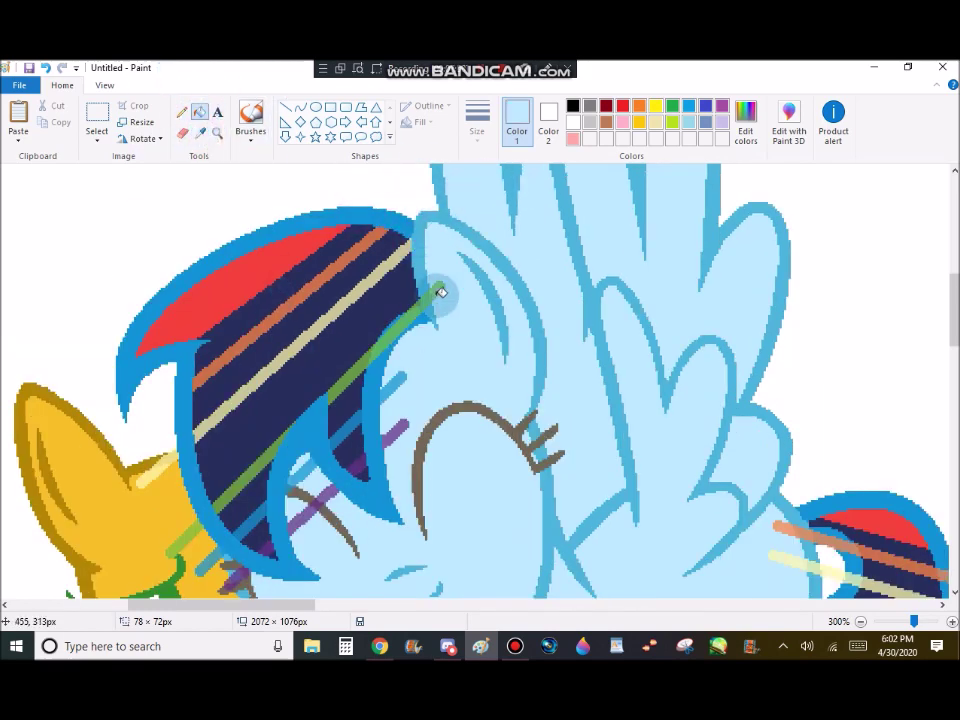
{"action": "left_click", "coordinate": [416, 290]}
- Fill the mane sections between the blue and purple lines blue and cover the yellow overhang on the gold pony's head
{"action": "scroll", "coordinate": [258, 413], "scroll_direction": "down", "scroll_amount": 2}
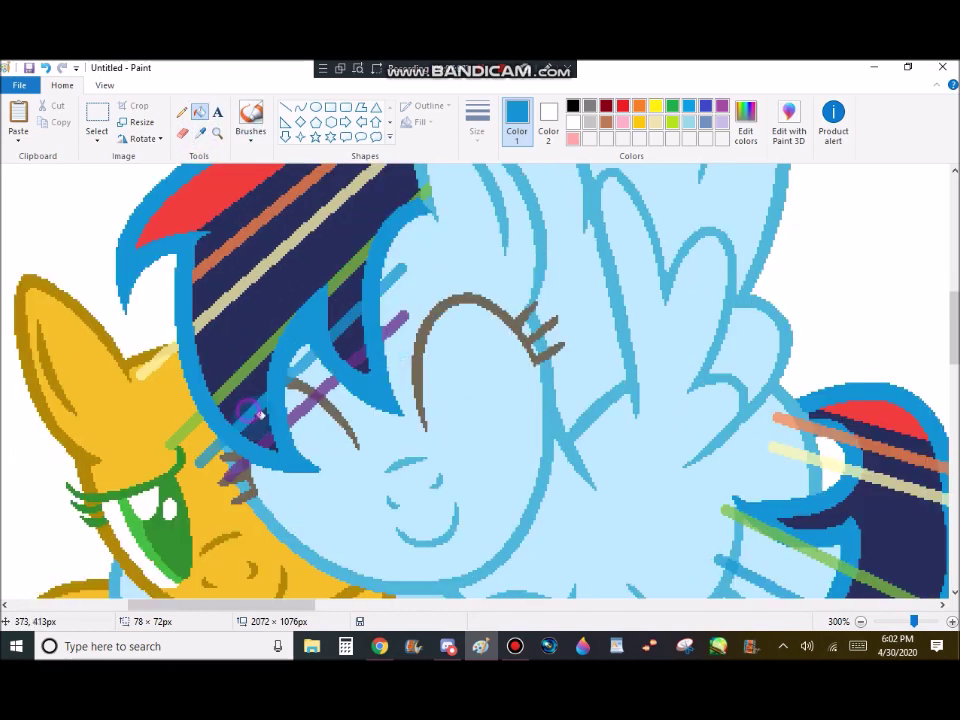
{"action": "left_click", "coordinate": [199, 132]}
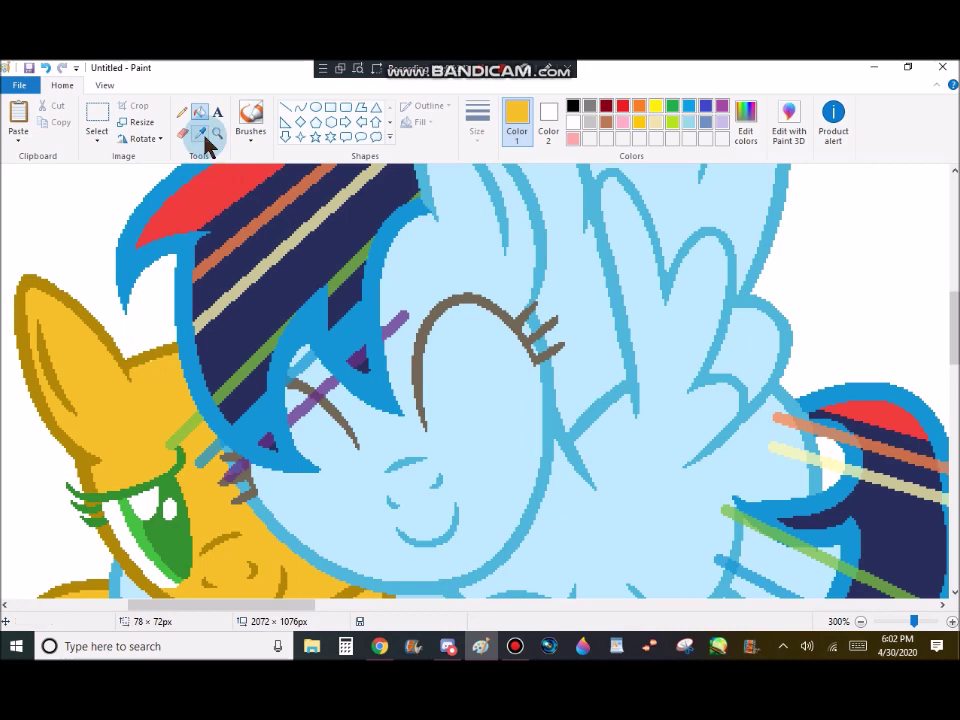
- Cover the purple and blue line overhang on the blue pony's eyelid and face with sampled brown and light blue
{"action": "left_click", "coordinate": [208, 138]}
{"action": "left_click", "coordinate": [172, 336]}
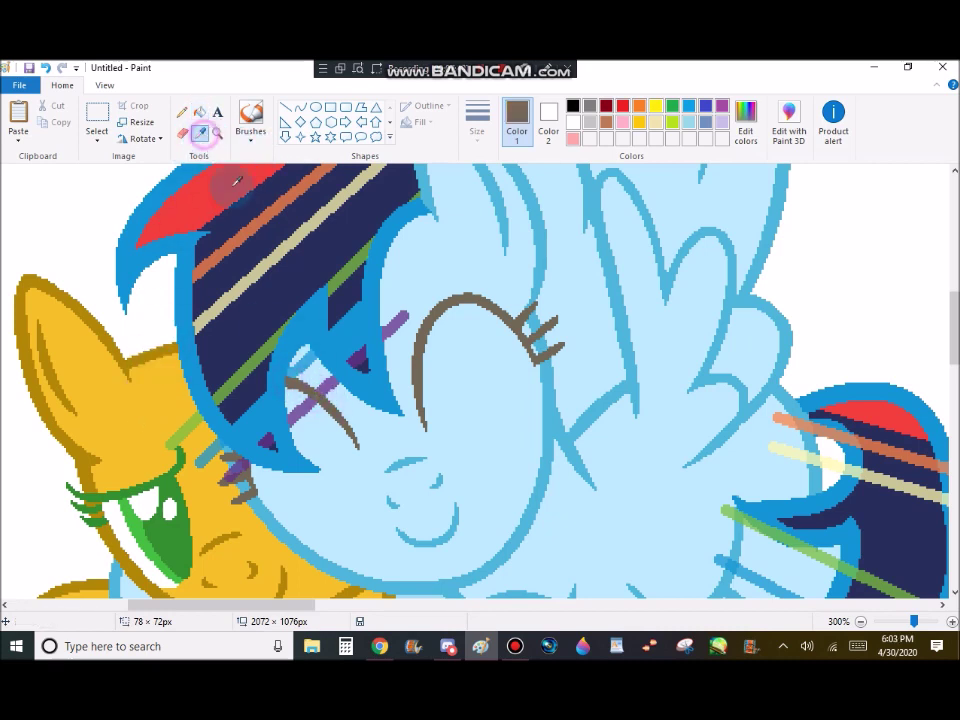
{"action": "left_click", "coordinate": [300, 362]}
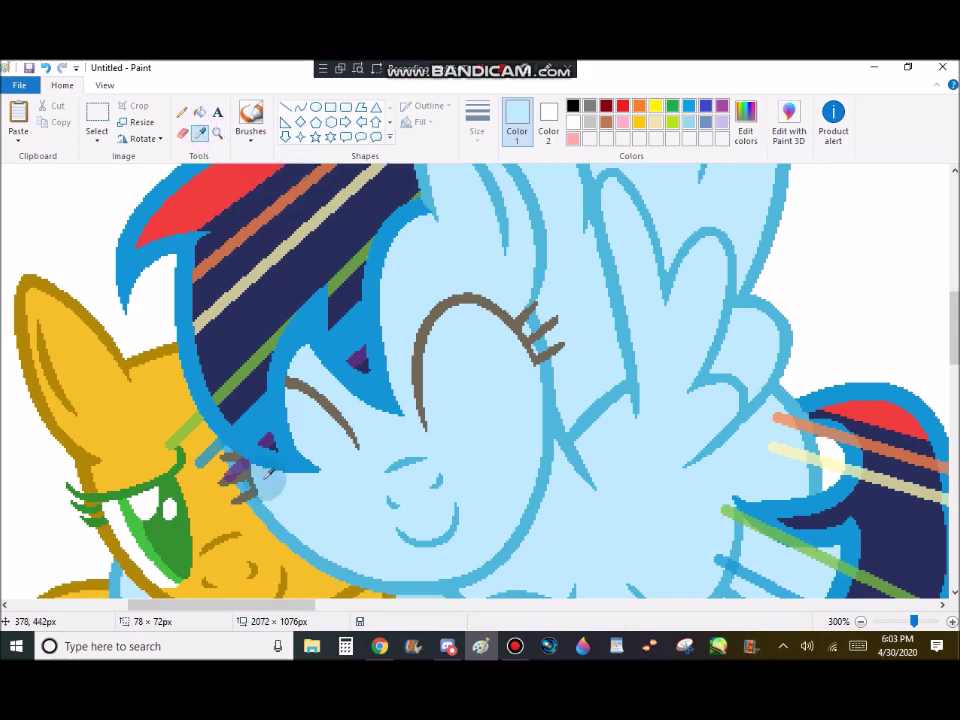
- Cover the remaining line overhang around the blue pony's eyelashes and the gold pony's face with their surrounding colors
{"action": "scroll", "coordinate": [269, 470], "scroll_direction": "down", "scroll_amount": 3}
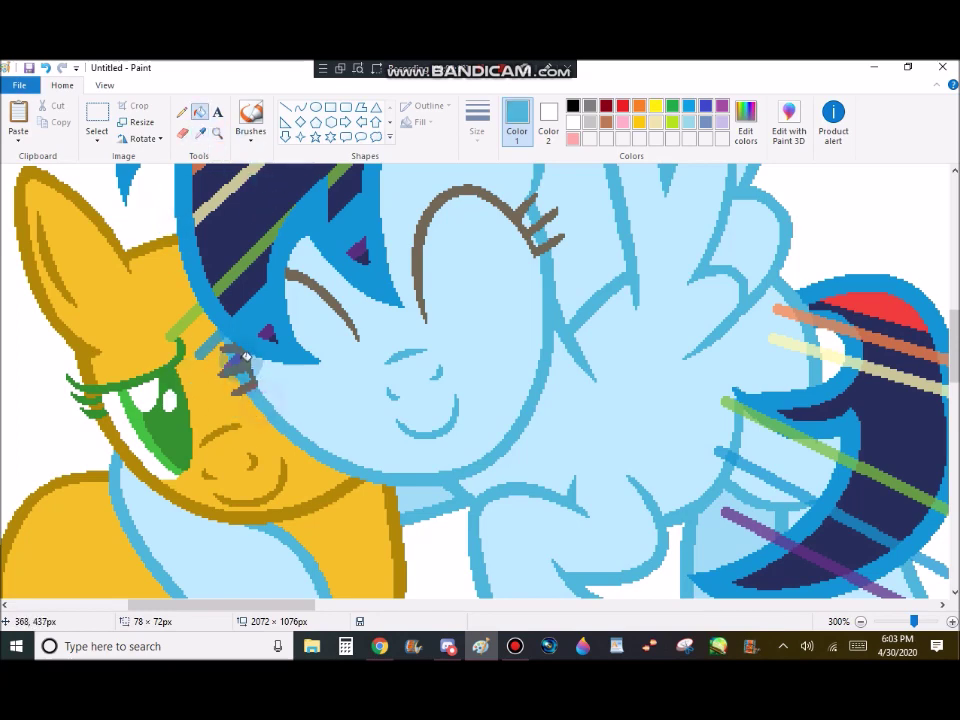
{"action": "left_click", "coordinate": [209, 343]}
{"action": "left_click", "coordinate": [188, 314]}
{"action": "scroll", "coordinate": [188, 305], "scroll_direction": "up", "scroll_amount": 2}
- Sample the mane's blue, fill the tail section between the blue and purple lines, and restore the tail outline
{"action": "left_click", "coordinate": [201, 133]}
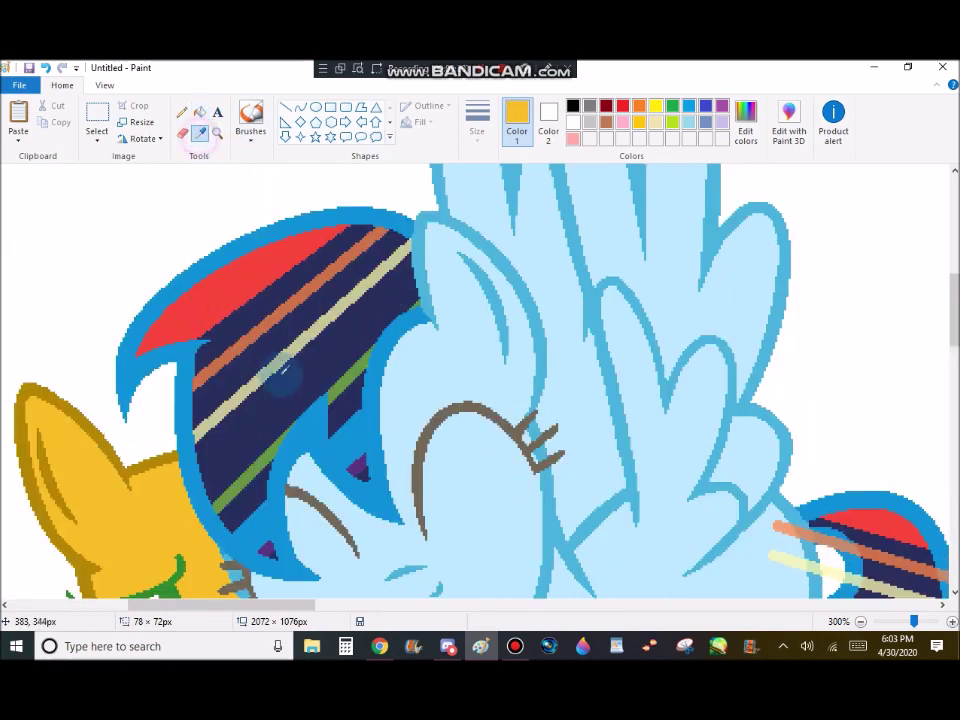
{"action": "left_click", "coordinate": [285, 425]}
{"action": "scroll", "coordinate": [293, 440], "scroll_direction": "down", "scroll_amount": 3}
{"action": "left_click_drag", "start_coordinate": [304, 605], "coordinate": [386, 605]}
{"action": "left_click_drag", "start_coordinate": [455, 472], "coordinate": [424, 343]}
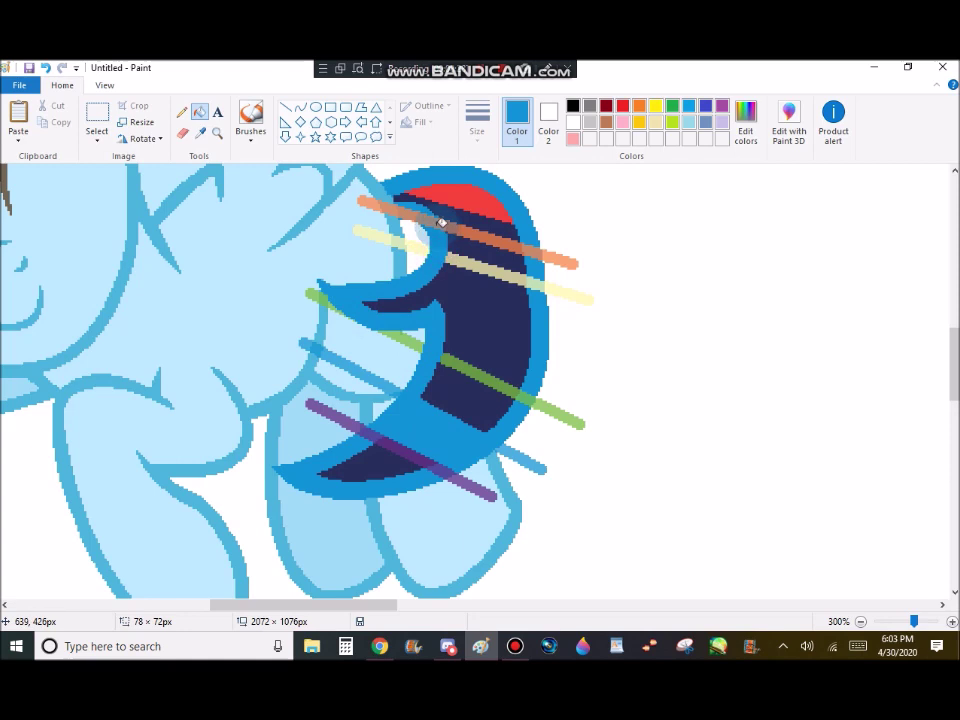
- Cover the colored line overhang on the blue pony's rump and legs with sampled outline blue and light blue
{"action": "left_click", "coordinate": [200, 133]}
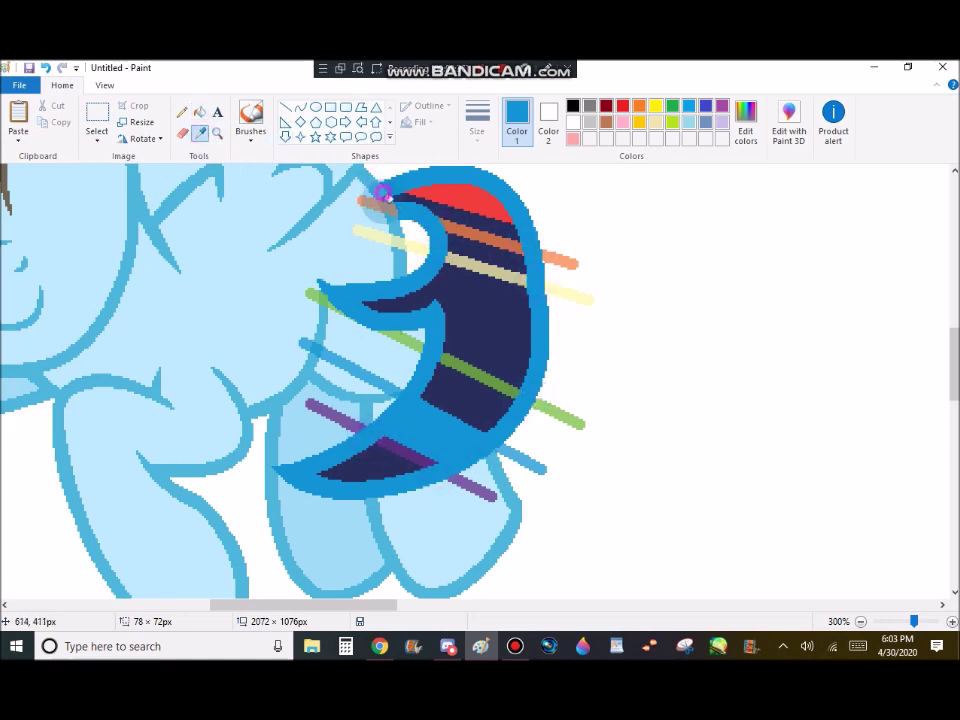
{"action": "left_click", "coordinate": [403, 238]}
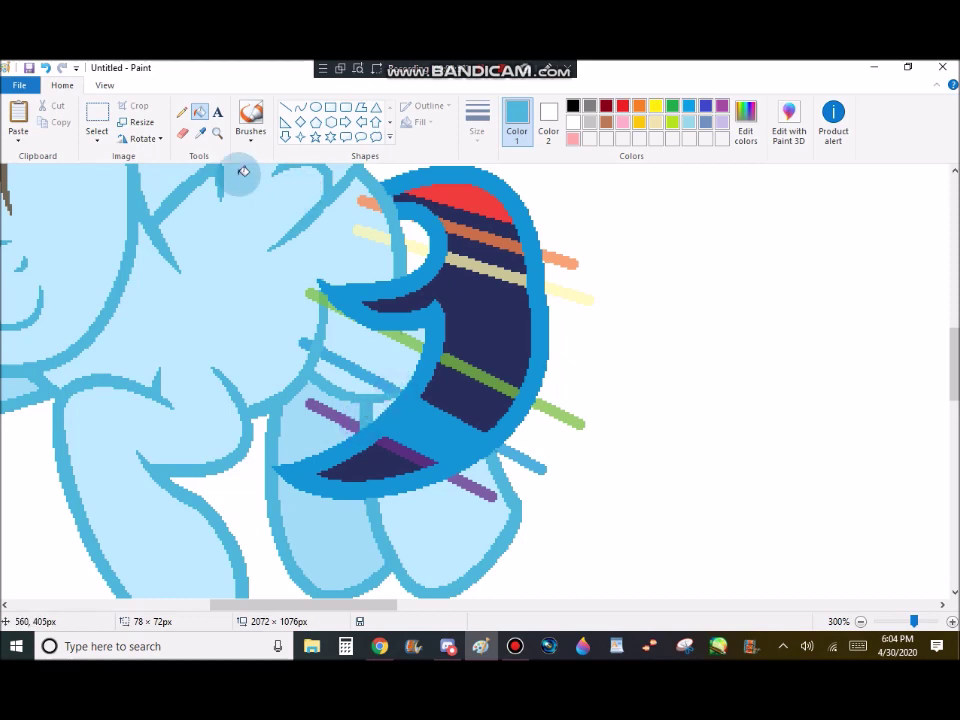
{"action": "left_click", "coordinate": [199, 133]}
{"action": "left_click", "coordinate": [360, 355]}
{"action": "left_click", "coordinate": [358, 366]}
{"action": "left_click", "coordinate": [306, 344]}
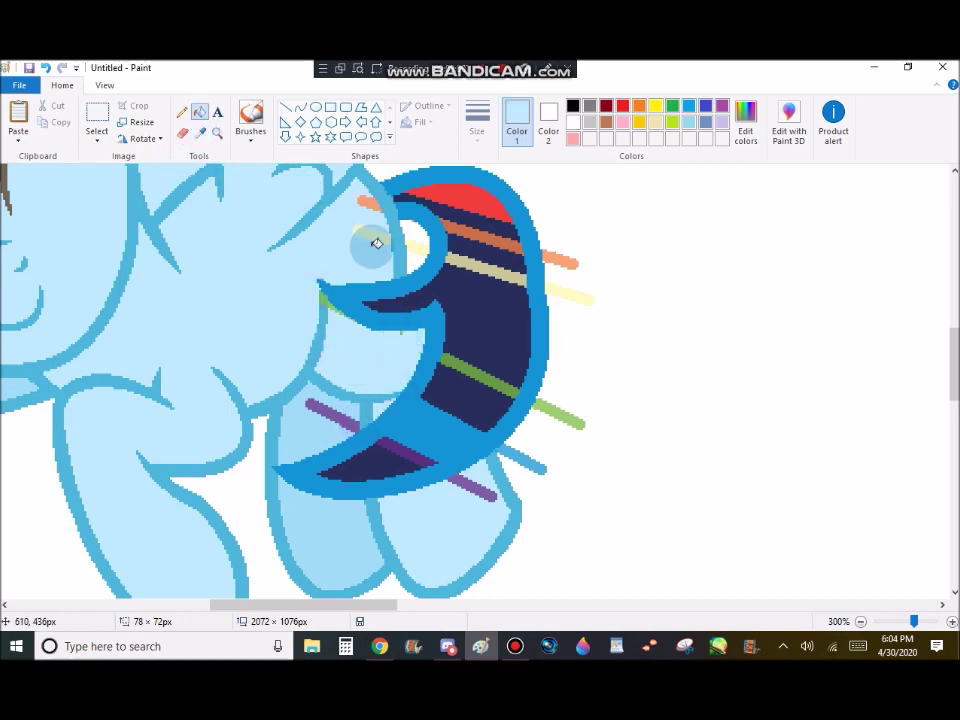
{"action": "left_click", "coordinate": [490, 483]}
{"action": "left_click", "coordinate": [200, 133]}
{"action": "left_click", "coordinate": [323, 295]}
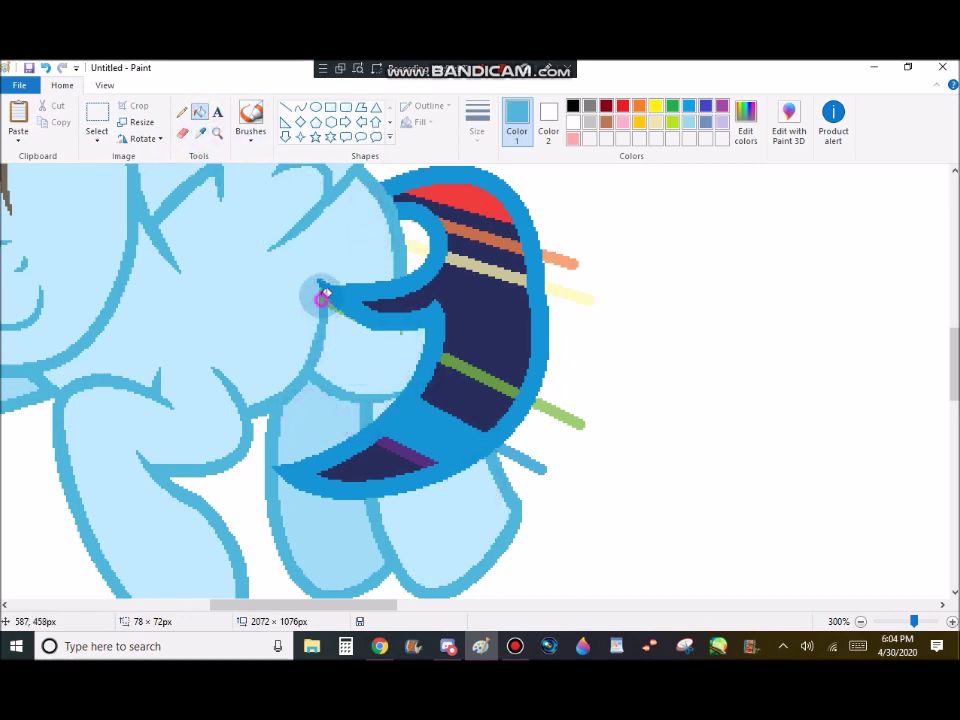
- Touch up the leftover green specks along the lower edge and tip of the tail's upper lock
{"action": "scroll", "coordinate": [326, 274], "scroll_direction": "up", "scroll_amount": 5}
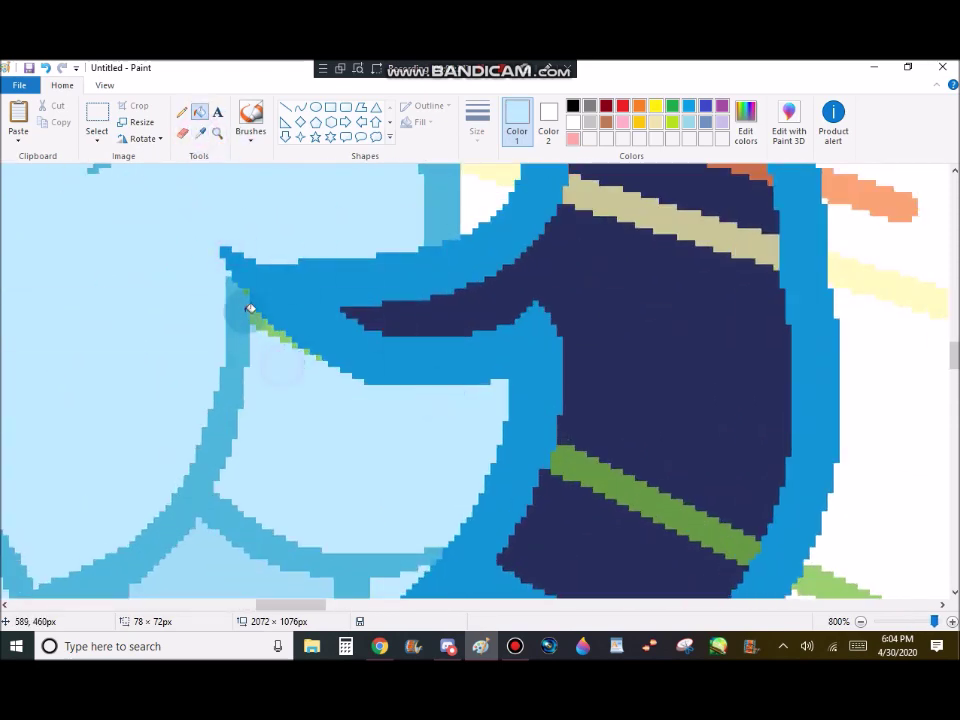
{"action": "left_click", "coordinate": [181, 111]}
{"action": "left_click", "coordinate": [233, 265]}
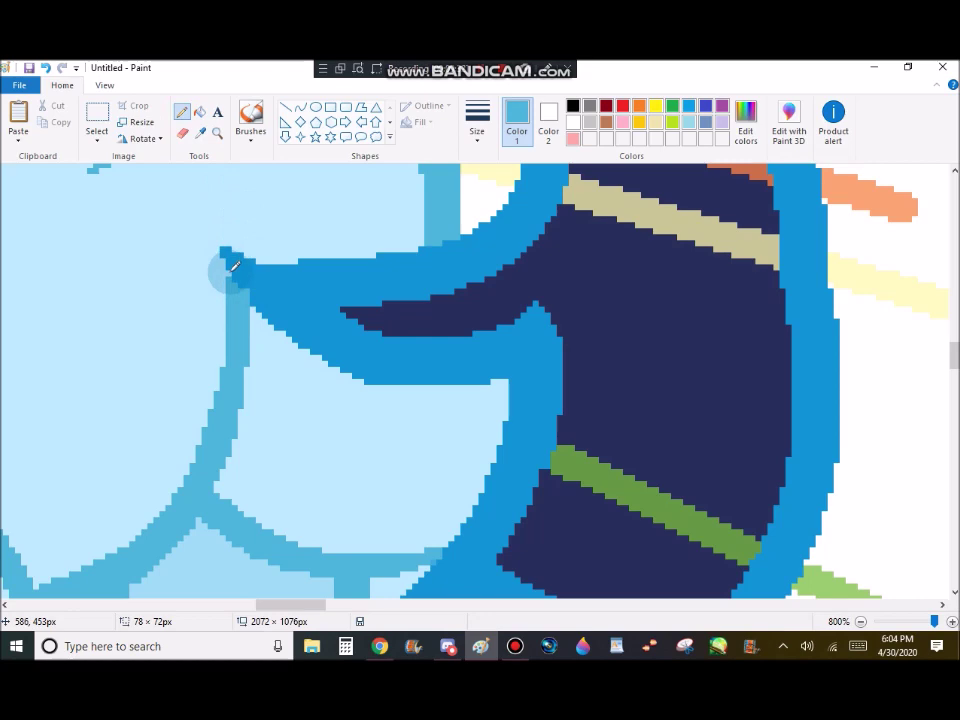
{"action": "left_click", "coordinate": [218, 135]}
{"action": "scroll", "coordinate": [313, 357], "scroll_direction": "down", "scroll_amount": 5}
- Cover the remaining line ends around the blue pony's tail and legs with white and the sampled surrounding colors
{"action": "left_click", "coordinate": [330, 438]}
{"action": "left_click", "coordinate": [200, 134]}
{"action": "left_click", "coordinate": [318, 290]}
{"action": "left_click", "coordinate": [200, 134]}
{"action": "left_click", "coordinate": [402, 287]}
{"action": "left_click", "coordinate": [200, 113]}
{"action": "left_click", "coordinate": [386, 304]}
{"action": "left_click", "coordinate": [449, 206]}
{"action": "scroll", "coordinate": [450, 215], "scroll_direction": "up", "scroll_amount": 2}
{"action": "left_click", "coordinate": [482, 193]}
{"action": "scroll", "coordinate": [482, 195], "scroll_direction": "up", "scroll_amount": 3}
{"action": "left_click", "coordinate": [430, 427]}
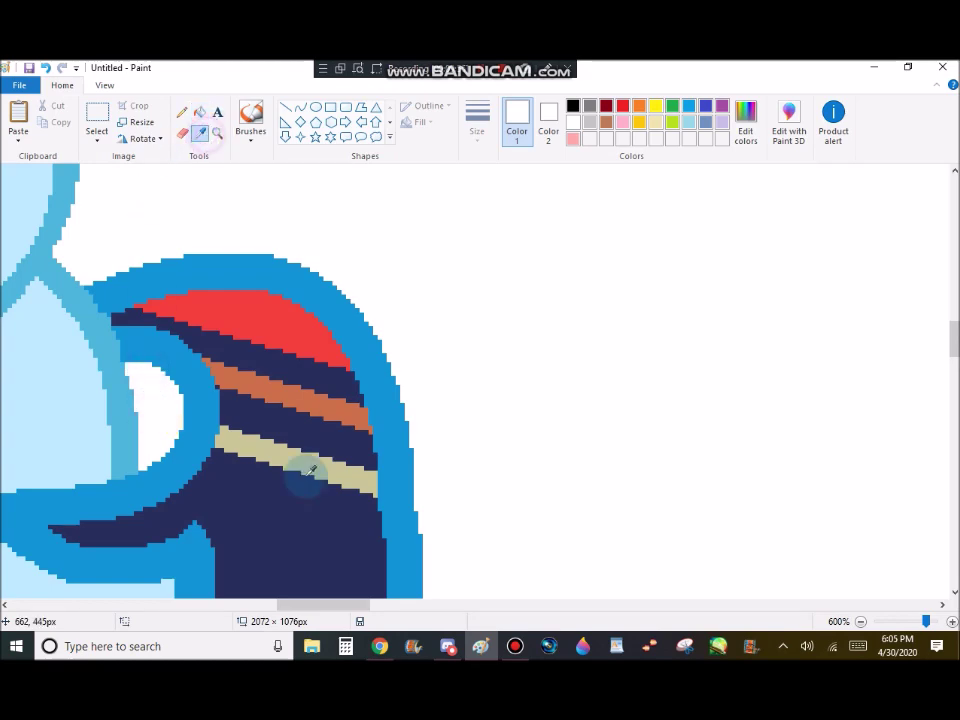
- Sample the dull orange stripe and the Rainbow Power reference orange, and recolor the orange stripes on the mane and tail
{"action": "left_click", "coordinate": [303, 418]}
{"action": "left_click", "coordinate": [217, 133]}
{"action": "right_click", "coordinate": [240, 178]}
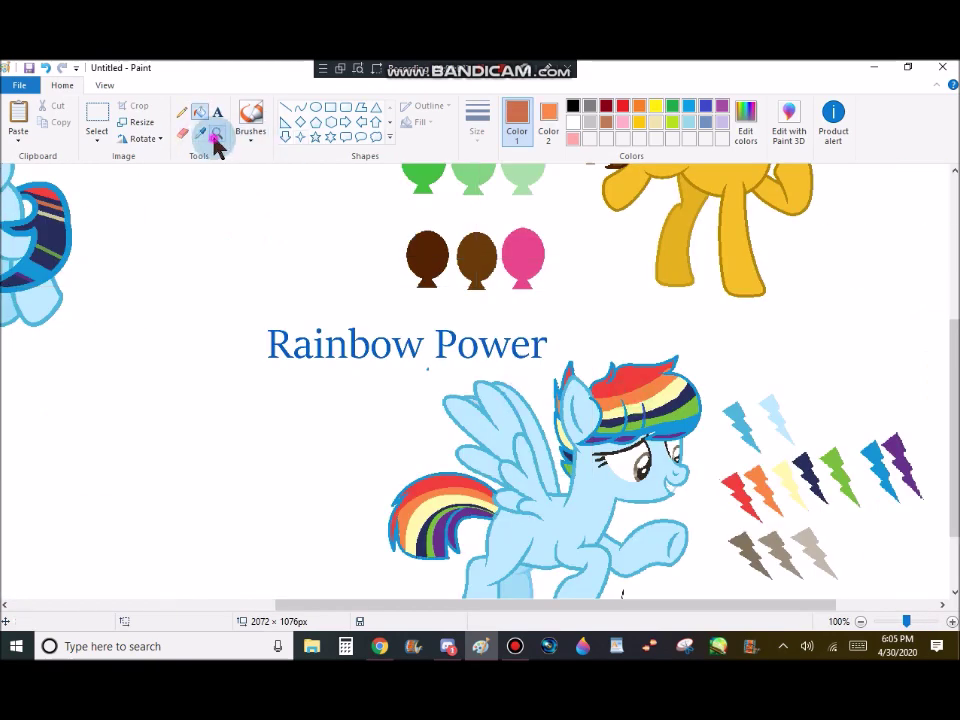
{"action": "left_click", "coordinate": [215, 135]}
{"action": "left_click", "coordinate": [190, 255]}
{"action": "left_click", "coordinate": [264, 247]}
{"action": "left_click", "coordinate": [182, 133]}
{"action": "right_click", "coordinate": [312, 243]}
{"action": "left_click_drag", "start_coordinate": [402, 604], "coordinate": [204, 604]}
{"action": "scroll", "coordinate": [798, 500], "scroll_direction": "up", "scroll_amount": 3}
- Fill the mane and tail sections between the red area and the orange stripe with the reference orange
{"action": "left_click", "coordinate": [200, 111]}
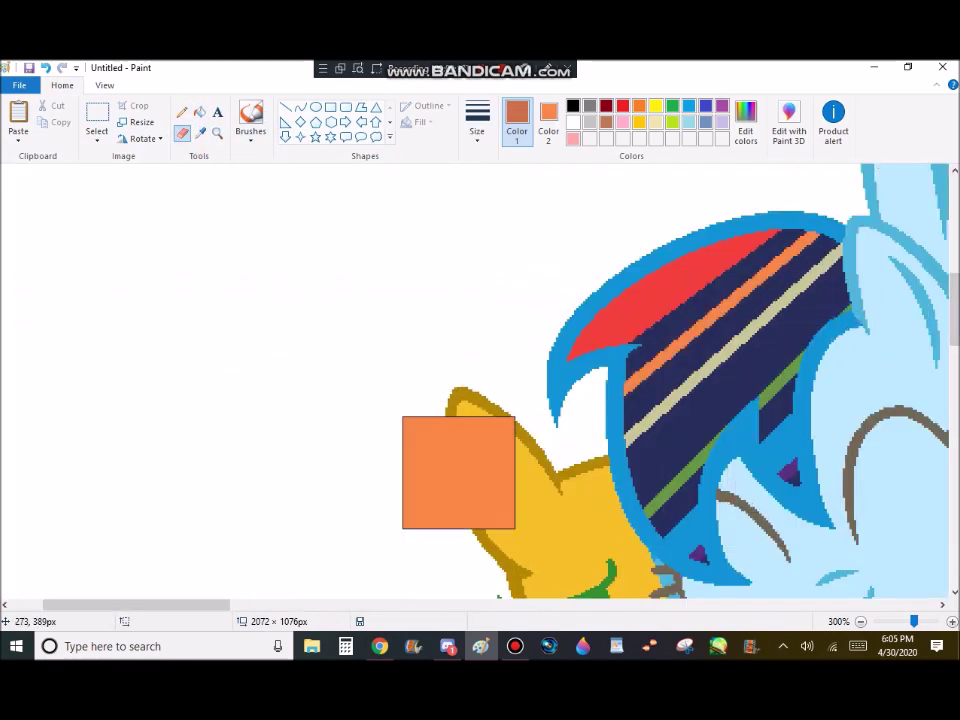
{"action": "left_click", "coordinate": [664, 326]}
{"action": "scroll", "coordinate": [600, 420], "scroll_direction": "down", "scroll_amount": 3}
{"action": "left_click_drag", "start_coordinate": [230, 604], "coordinate": [374, 598]}
- Sample the tail's dull yellow and the Rainbow Power reference yellow, and recolor the tail's yellow stripe
{"action": "left_click", "coordinate": [201, 133]}
{"action": "left_click", "coordinate": [612, 376]}
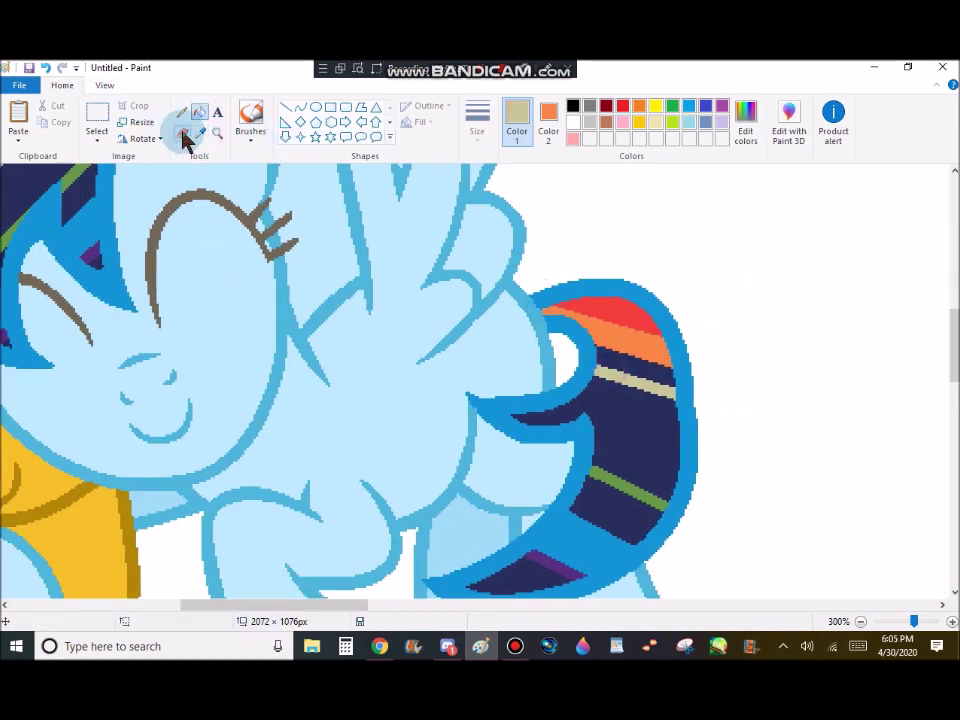
{"action": "left_click", "coordinate": [200, 133]}
{"action": "scroll", "coordinate": [320, 350], "scroll_direction": "down", "scroll_amount": 3}
{"action": "left_click_drag", "start_coordinate": [366, 606], "coordinate": [390, 590]}
{"action": "scroll", "coordinate": [703, 385], "scroll_direction": "down", "scroll_amount": 3}
{"action": "scroll", "coordinate": [426, 511], "scroll_direction": "up", "scroll_amount": 6}
{"action": "scroll", "coordinate": [428, 478], "scroll_direction": "down", "scroll_amount": 1}
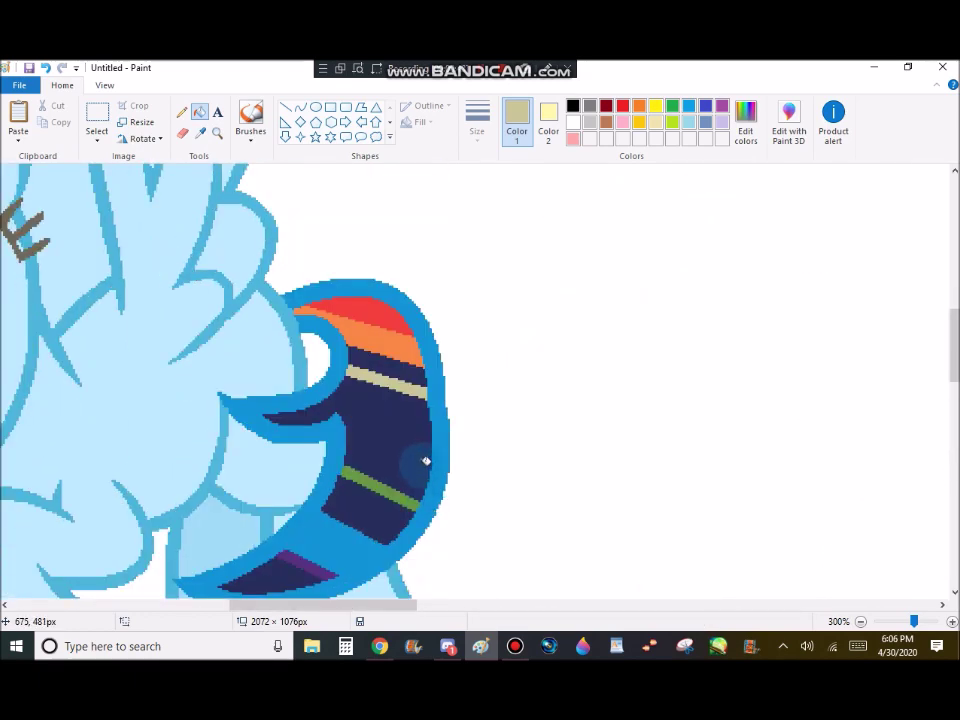
{"action": "left_click", "coordinate": [182, 133]}
{"action": "left_click_drag", "start_coordinate": [376, 310], "coordinate": [420, 400]}
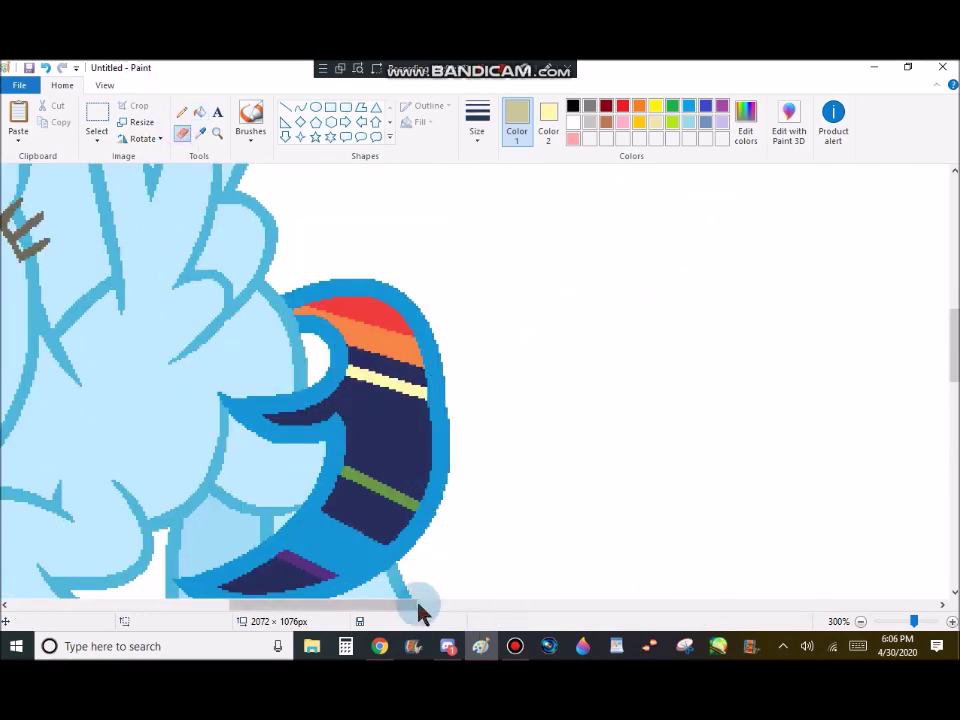
- Recolor the mane's yellow stripe and fill the mane and tail sections between orange and yellow with the reference yellow
{"action": "left_click_drag", "start_coordinate": [412, 605], "coordinate": [305, 605]}
{"action": "scroll", "coordinate": [300, 480], "scroll_direction": "up", "scroll_amount": 3}
{"action": "left_click_drag", "start_coordinate": [395, 295], "coordinate": [230, 430]}
{"action": "left_click", "coordinate": [200, 112]}
{"action": "scroll", "coordinate": [425, 435], "scroll_direction": "down", "scroll_amount": 3}
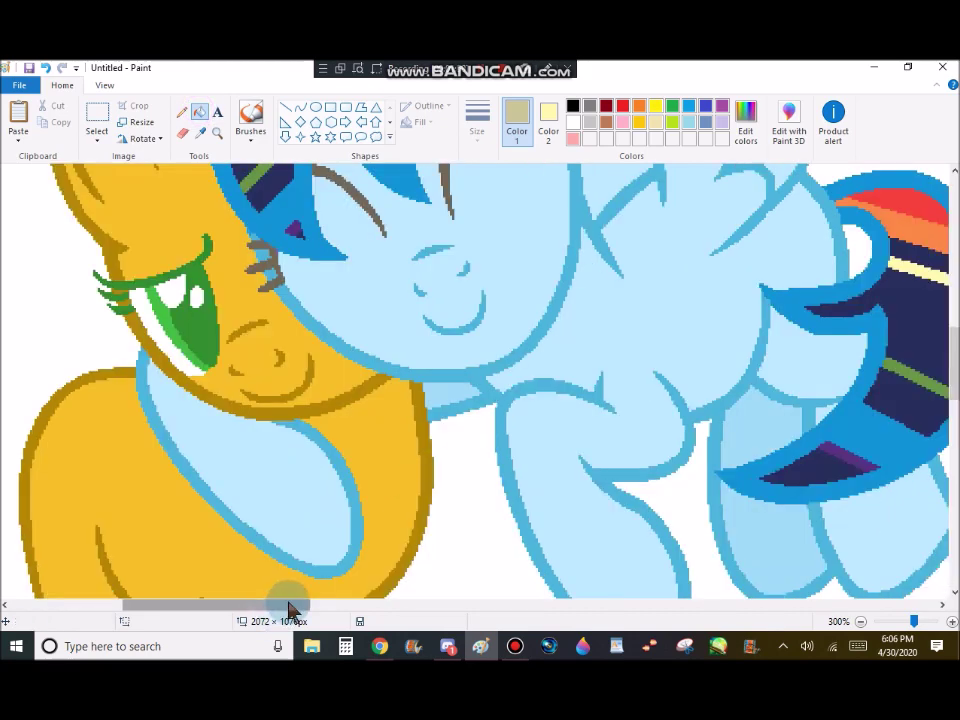
{"action": "left_click_drag", "start_coordinate": [289, 605], "coordinate": [376, 605]}
{"action": "left_click", "coordinate": [446, 236]}
{"action": "left_click", "coordinate": [45, 67]}
{"action": "left_click", "coordinate": [448, 238]}
{"action": "key", "text": "ctrl+z"}
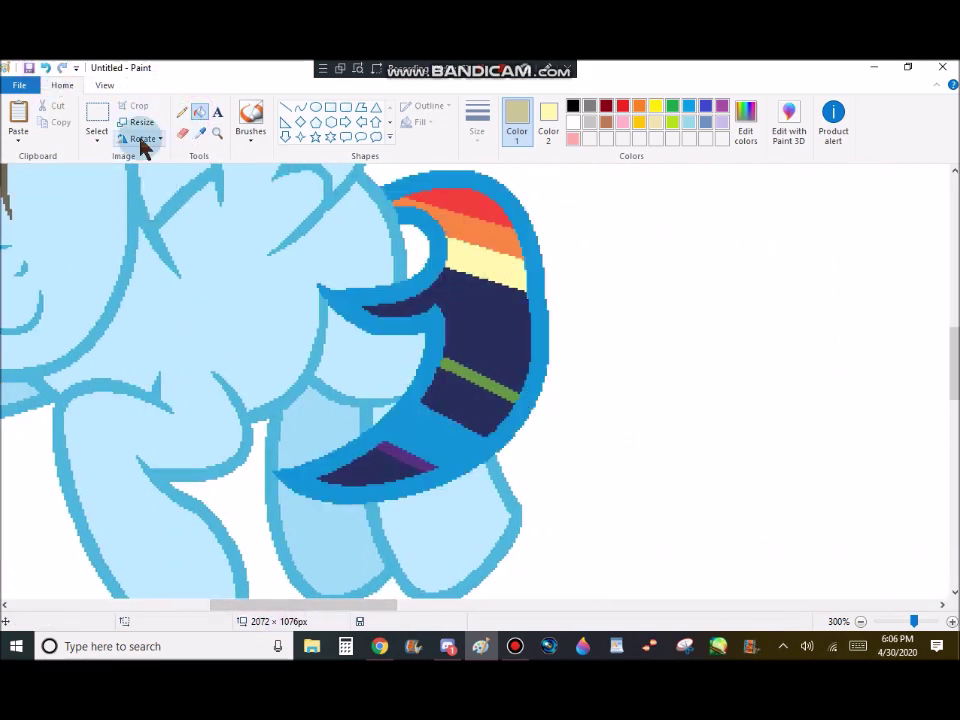
- Sample the reference green and the tail's dull green, and recolor the tail's green section with the reference green
{"action": "left_click", "coordinate": [217, 133]}
{"action": "right_click", "coordinate": [461, 252]}
{"action": "right_click", "coordinate": [461, 252]}
{"action": "left_click", "coordinate": [200, 133]}
{"action": "right_click", "coordinate": [938, 443]}
{"action": "left_click", "coordinate": [217, 133]}
{"action": "left_click", "coordinate": [195, 246]}
{"action": "left_click", "coordinate": [336, 286]}
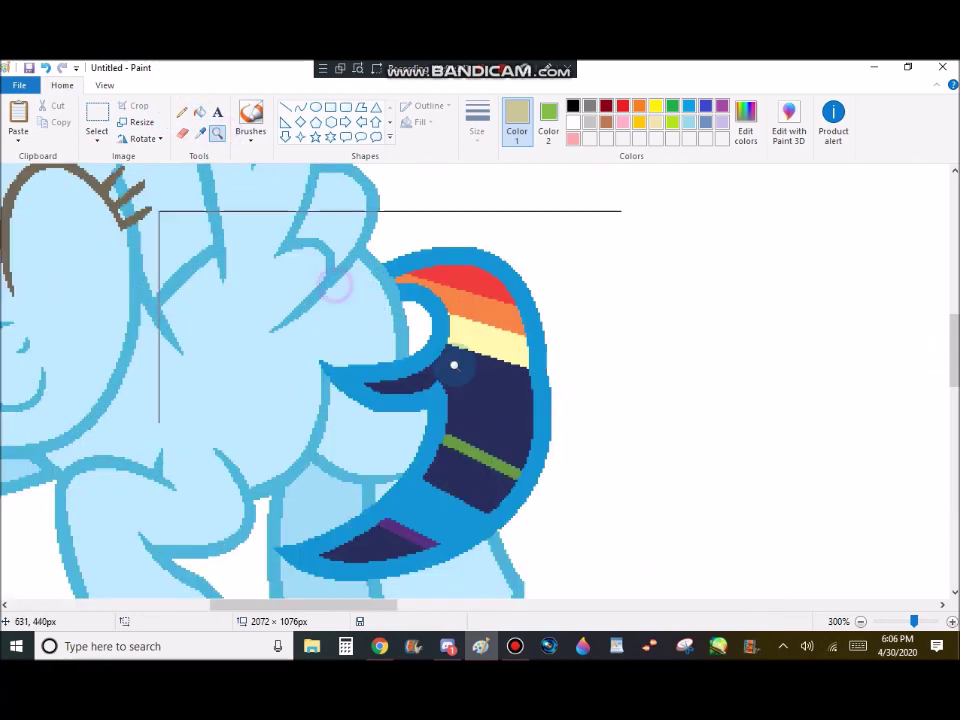
{"action": "left_click", "coordinate": [453, 365]}
{"action": "left_click", "coordinate": [276, 335]}
{"action": "left_click", "coordinate": [200, 111]}
{"action": "left_click", "coordinate": [258, 355]}
- Recolor the mane's dull green stripes and fill the navy sections beneath them with the reference green
{"action": "left_click", "coordinate": [182, 134]}
{"action": "left_click_drag", "start_coordinate": [338, 604], "coordinate": [191, 604]}
{"action": "left_click_drag", "start_coordinate": [953, 365], "coordinate": [953, 325]}
{"action": "left_click_drag", "start_coordinate": [614, 290], "coordinate": [368, 490]}
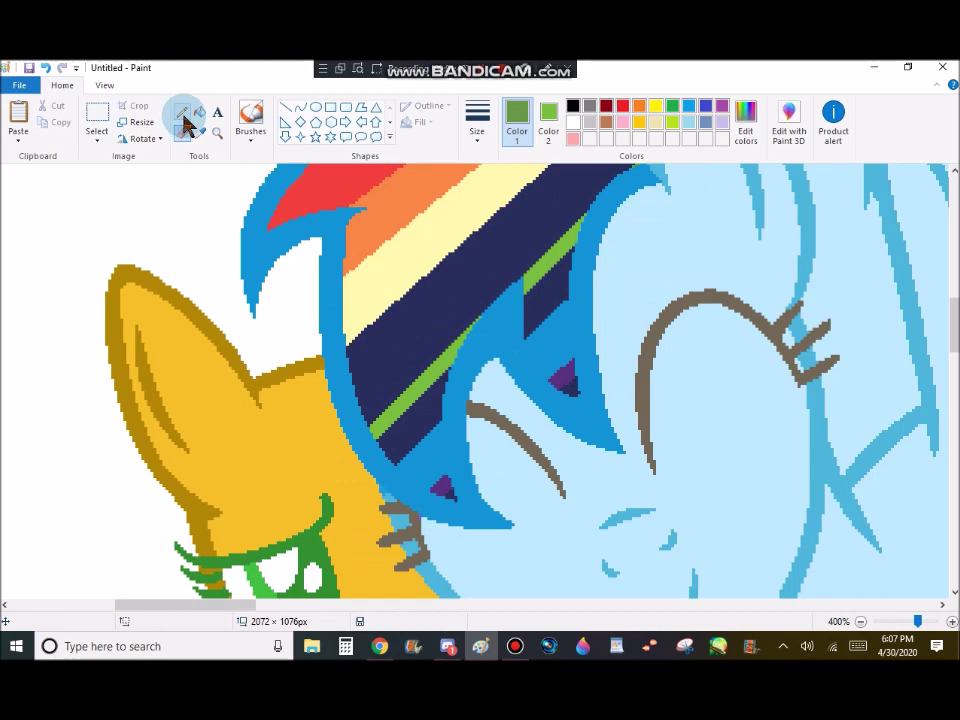
{"action": "left_click", "coordinate": [407, 375]}
- Sample the Rainbow Power reference purple and fill the small tips of the blue pony's mane with it
{"action": "left_click", "coordinate": [200, 132]}
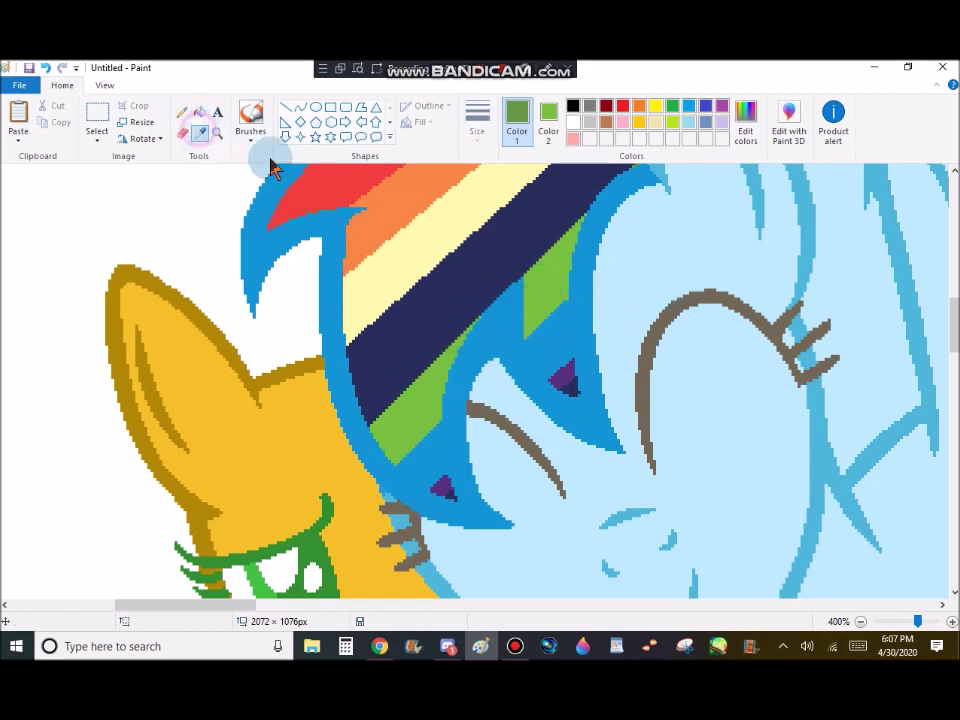
{"action": "right_click", "coordinate": [270, 218]}
{"action": "right_click", "coordinate": [272, 218]}
{"action": "right_click", "coordinate": [274, 216]}
{"action": "right_click", "coordinate": [276, 214]}
{"action": "left_click", "coordinate": [200, 133]}
{"action": "right_click", "coordinate": [662, 449]}
{"action": "left_click", "coordinate": [217, 133]}
{"action": "triple_click", "coordinate": [340, 370]}
{"action": "left_click", "coordinate": [380, 396]}
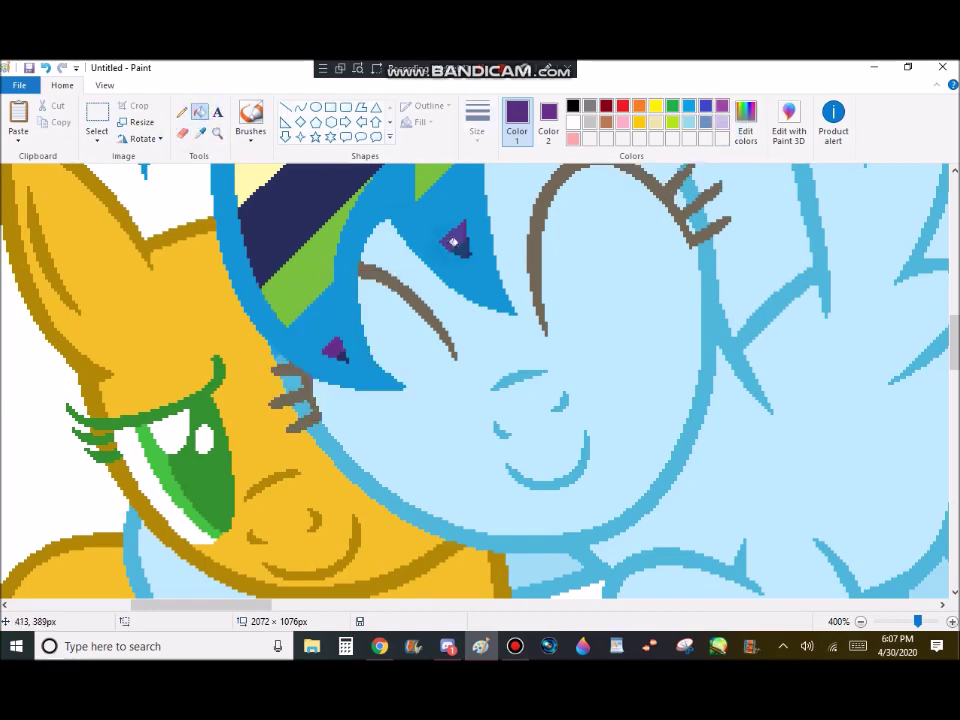
- Fill the lower tip of the blue pony's tail with the reference purple
{"action": "scroll", "coordinate": [300, 540], "scroll_direction": "down", "scroll_amount": 6}
{"action": "mouse_move", "coordinate": [190, 605]}
{"action": "left_mouse_down"}
{"action": "mouse_move", "coordinate": [346, 605]}
{"action": "mouse_move", "coordinate": [299, 605]}
{"action": "left_mouse_up"}
{"action": "scroll", "coordinate": [336, 497], "scroll_direction": "up", "scroll_amount": 3}
{"action": "left_click", "coordinate": [182, 133]}
- Copy the upper part of the two-pony drawing, widen the canvas to 2536 px, and paste the copy beyond the reference ponies
{"action": "left_click", "coordinate": [217, 132]}
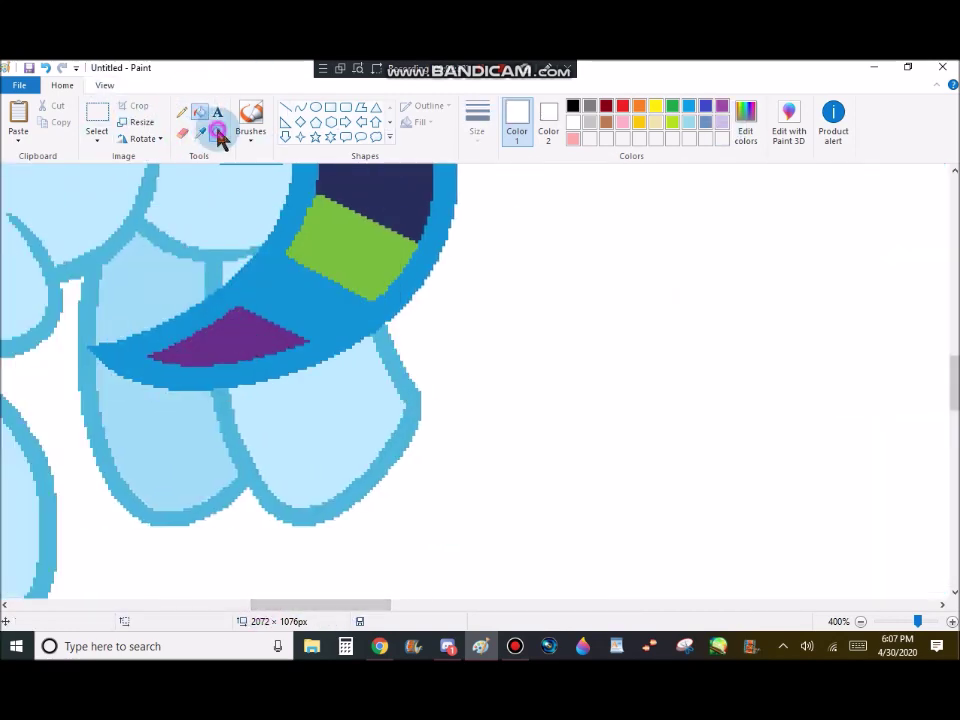
{"action": "right_click", "coordinate": [207, 281]}
{"action": "left_click", "coordinate": [207, 281]}
{"action": "left_click", "coordinate": [97, 122]}
{"action": "left_click_drag", "start_coordinate": [147, 189], "coordinate": [509, 521]}
{"action": "left_click", "coordinate": [84, 364]}
{"action": "left_click_drag", "start_coordinate": [508, 606], "coordinate": [845, 606]}
{"action": "left_click", "coordinate": [860, 621]}
{"action": "left_click_drag", "start_coordinate": [784, 370], "coordinate": [678, 329]}
{"action": "left_click", "coordinate": [20, 110]}
{"action": "left_click_drag", "start_coordinate": [77, 258], "coordinate": [788, 329]}
{"action": "left_click", "coordinate": [790, 487]}
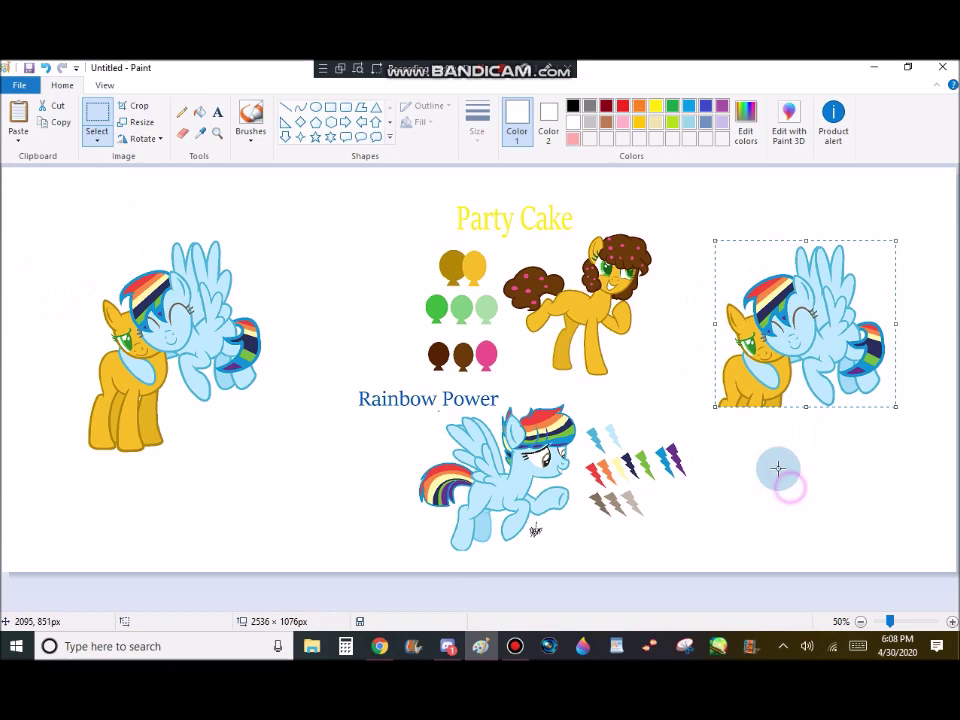
- Select the Rainbow Power reference pony with its title and palette and delete it
{"action": "mouse_move", "coordinate": [351, 381]}
{"action": "left_mouse_down"}
{"action": "mouse_move", "coordinate": [604, 519]}
{"action": "mouse_move", "coordinate": [690, 546]}
{"action": "left_mouse_up"}
{"action": "left_click", "coordinate": [97, 140]}
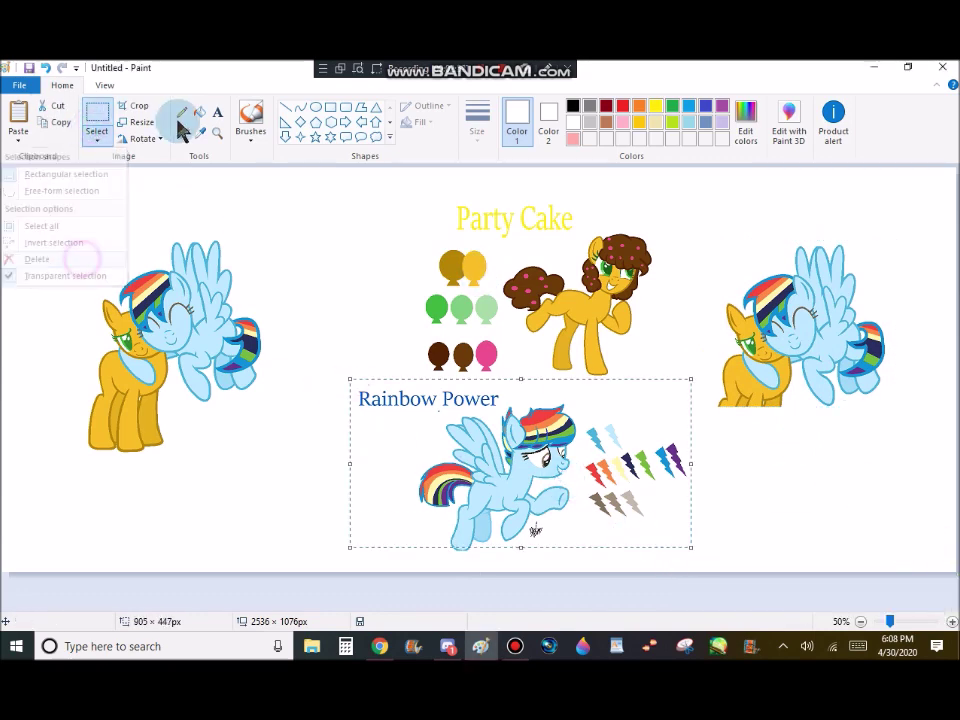
{"action": "left_click", "coordinate": [81, 257]}
- Sample the gold pony's dark outline color and erase its body and ear from the pasted copy
{"action": "left_click", "coordinate": [182, 132]}
{"action": "left_click", "coordinate": [217, 132]}
{"action": "left_click", "coordinate": [707, 354]}
{"action": "left_click", "coordinate": [199, 132]}
{"action": "left_click", "coordinate": [355, 195]}
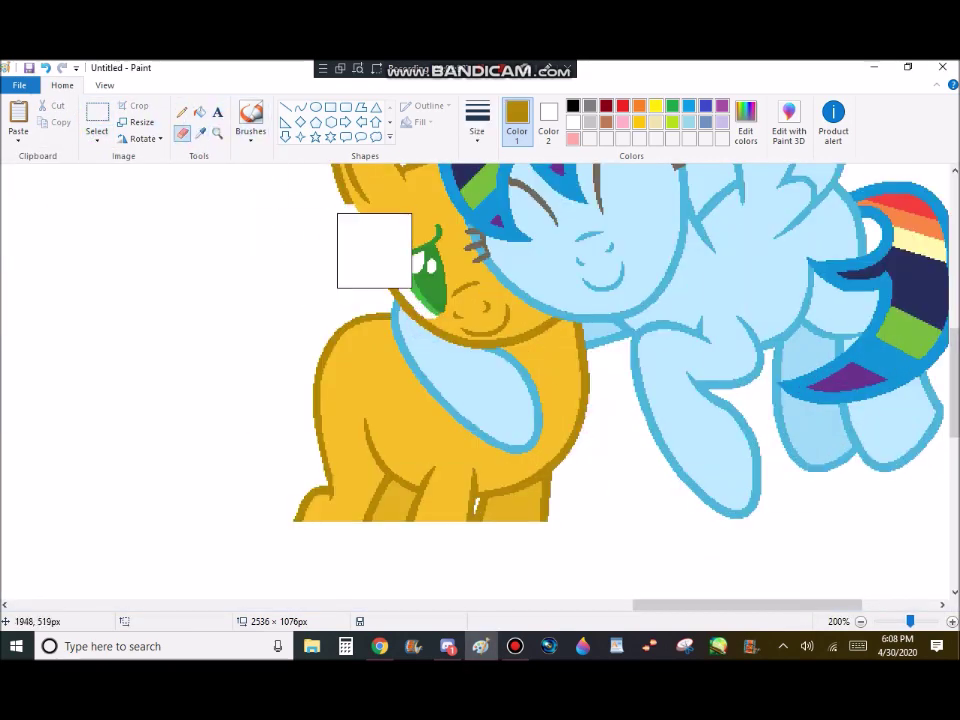
{"action": "left_click_drag", "start_coordinate": [568, 383], "coordinate": [310, 505]}
{"action": "scroll", "coordinate": [403, 437], "scroll_direction": "up", "scroll_amount": 3}
{"action": "left_click_drag", "start_coordinate": [403, 300], "coordinate": [311, 252]}
- Sample the gold pony's remaining colors and erase its face and green eye around the blue pony in the copy
{"action": "left_click", "coordinate": [202, 133]}
{"action": "left_click", "coordinate": [368, 324]}
{"action": "mouse_move", "coordinate": [372, 300]}
{"action": "left_mouse_down"}
{"action": "mouse_move", "coordinate": [244, 525]}
{"action": "mouse_move", "coordinate": [545, 405]}
{"action": "left_mouse_up"}
{"action": "scroll", "coordinate": [545, 405], "scroll_direction": "down", "scroll_amount": 3}
{"action": "scroll", "coordinate": [386, 499], "scroll_direction": "up", "scroll_amount": 3}
{"action": "left_click", "coordinate": [203, 132]}
{"action": "left_click", "coordinate": [437, 372]}
{"action": "mouse_move", "coordinate": [441, 352]}
{"action": "left_mouse_down"}
{"action": "mouse_move", "coordinate": [433, 390]}
{"action": "mouse_move", "coordinate": [385, 372]}
{"action": "mouse_move", "coordinate": [446, 430]}
{"action": "left_mouse_up"}
{"action": "left_click", "coordinate": [197, 133]}
{"action": "left_click", "coordinate": [404, 382]}
{"action": "left_click", "coordinate": [217, 132]}
{"action": "right_click", "coordinate": [665, 281]}
{"action": "right_click", "coordinate": [665, 281]}
{"action": "left_click", "coordinate": [696, 288]}
- Select the isolated blue pony copy and cut it from the canvas
{"action": "left_click", "coordinate": [98, 114]}
{"action": "left_click_drag", "start_coordinate": [521, 270], "coordinate": [835, 597]}
{"action": "left_click", "coordinate": [54, 106]}
- Crop the canvas to 1561 × 741 px around the two-pony drawing and the Party Cake reference
{"action": "scroll", "coordinate": [697, 553], "scroll_direction": "down", "scroll_amount": 3}
{"action": "left_click", "coordinate": [861, 622]}
{"action": "left_click", "coordinate": [861, 622]}
{"action": "left_click_drag", "start_coordinate": [40, 180], "coordinate": [332, 317]}
{"action": "left_click", "coordinate": [139, 105]}
- Sample the Party Cake palette's darkest brown and draw a thickest-width curve from the gold pony's ear for the fringe's lower edge
{"action": "scroll", "coordinate": [111, 276], "scroll_direction": "up", "scroll_amount": 2}
{"action": "left_click", "coordinate": [200, 132]}
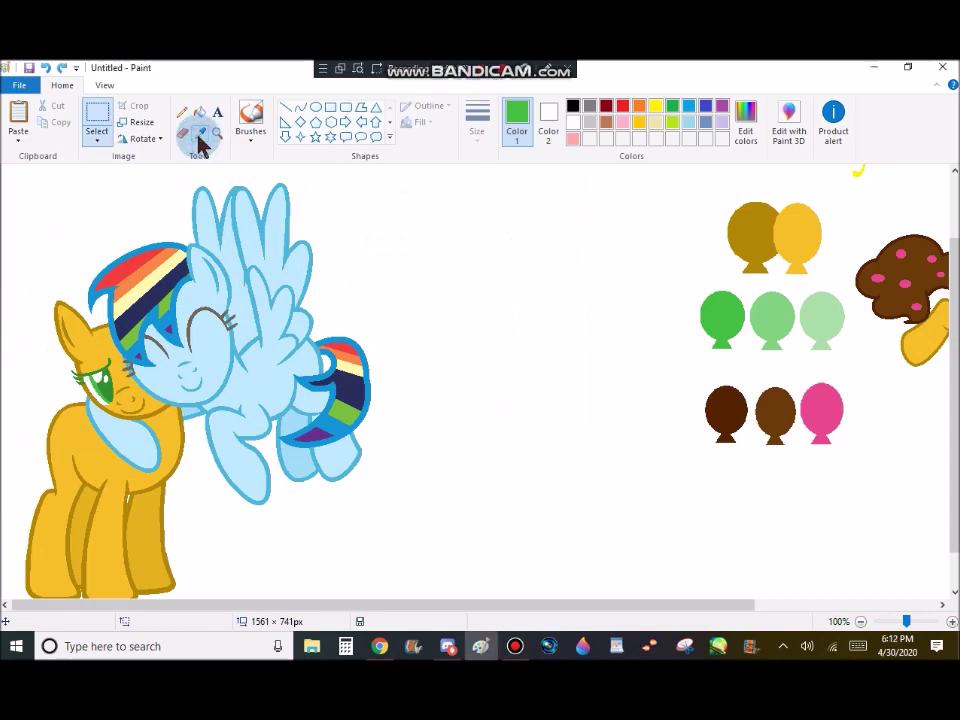
{"action": "left_click", "coordinate": [217, 132]}
{"action": "left_click", "coordinate": [274, 274]}
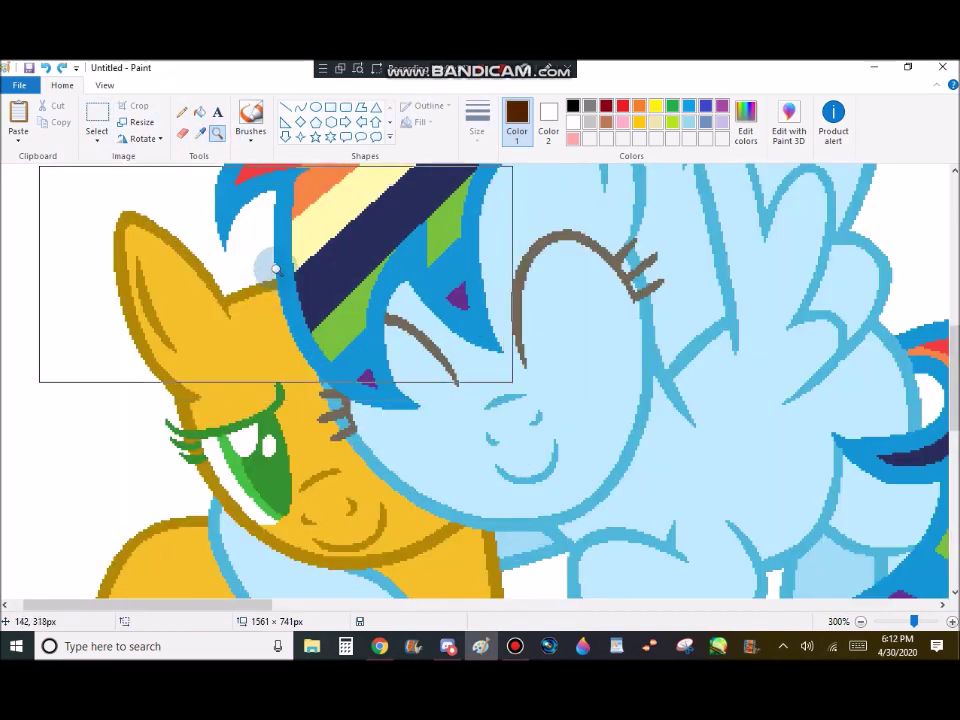
{"action": "left_click", "coordinate": [274, 274]}
{"action": "left_click", "coordinate": [300, 107]}
{"action": "left_click", "coordinate": [477, 128]}
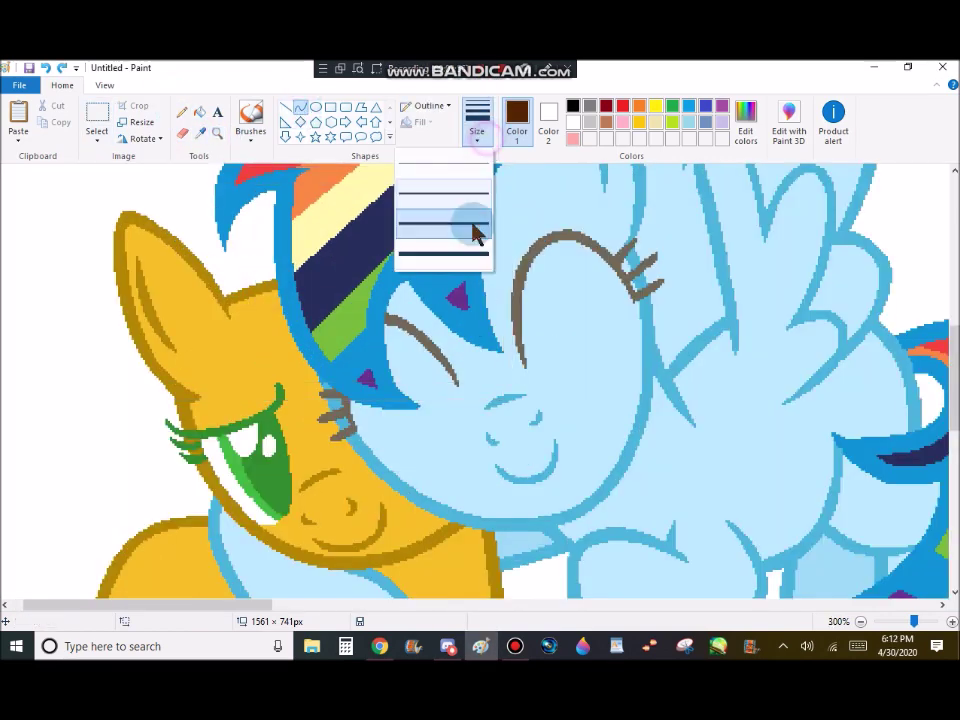
{"action": "left_click", "coordinate": [474, 252]}
{"action": "scroll", "coordinate": [380, 310], "scroll_direction": "up", "scroll_amount": 3}
{"action": "left_click", "coordinate": [428, 106]}
{"action": "mouse_move", "coordinate": [223, 400]}
{"action": "left_mouse_down"}
{"action": "mouse_move", "coordinate": [344, 454]}
{"action": "mouse_move", "coordinate": [486, 481]}
{"action": "left_mouse_up"}
{"action": "left_click", "coordinate": [425, 144]}
{"action": "left_click", "coordinate": [250, 369]}
{"action": "left_click", "coordinate": [335, 393]}
{"action": "left_click", "coordinate": [398, 329]}
{"action": "left_click", "coordinate": [396, 400]}
{"action": "left_click", "coordinate": [435, 368]}
{"action": "left_click", "coordinate": [486, 313]}
{"action": "left_click_drag", "start_coordinate": [147, 332], "coordinate": [478, 474]}
{"action": "left_click", "coordinate": [168, 259]}
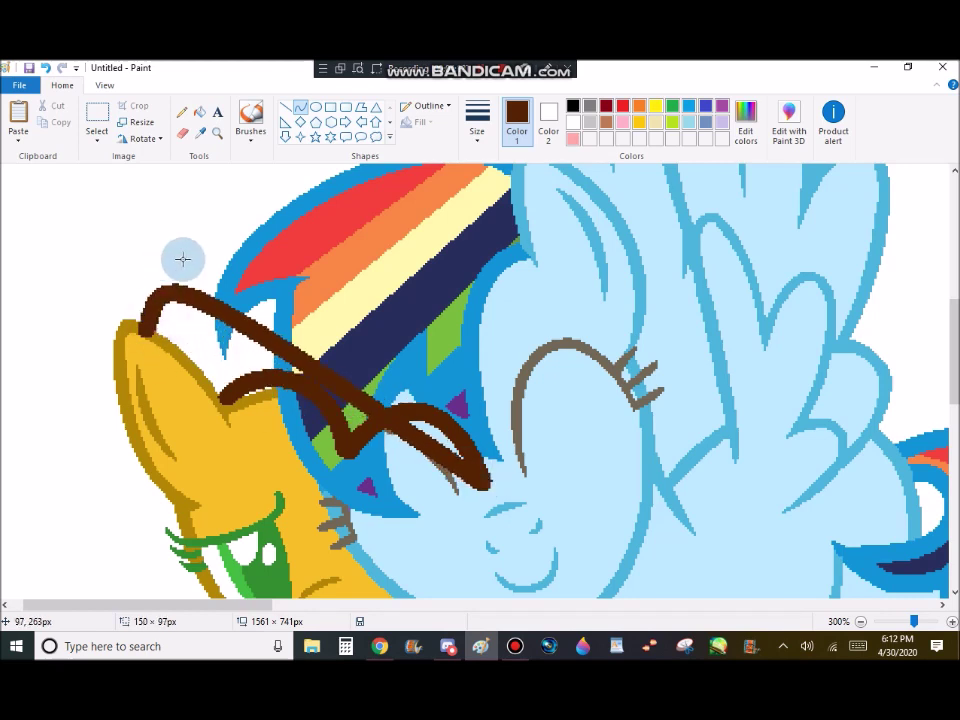
{"action": "key", "text": "ctrl+z"}
{"action": "key", "text": "ctrl+z"}
{"action": "key", "text": "ctrl+z"}
- Draw the fringe's lower edge as three thick dark brown scallops running from the gold pony's ear across its forehead
{"action": "mouse_move", "coordinate": [224, 404]}
{"action": "left_mouse_down"}
{"action": "mouse_move", "coordinate": [318, 452]}
{"action": "mouse_move", "coordinate": [399, 468]}
{"action": "mouse_move", "coordinate": [397, 459]}
{"action": "left_mouse_up"}
{"action": "left_click", "coordinate": [240, 397]}
{"action": "left_click", "coordinate": [318, 394]}
{"action": "left_click", "coordinate": [329, 423]}
{"action": "left_click", "coordinate": [388, 400]}
{"action": "left_click", "coordinate": [432, 408]}
{"action": "left_click", "coordinate": [420, 408]}
- Draw a large dark brown arch from the fringe's far end back to the tip of the gold pony's ear
{"action": "left_click_drag", "start_coordinate": [454, 467], "coordinate": [148, 329]}
{"action": "left_click", "coordinate": [599, 337]}
{"action": "mouse_move", "coordinate": [480, 185]}
{"action": "left_mouse_down"}
{"action": "mouse_move", "coordinate": [422, 138]}
{"action": "mouse_move", "coordinate": [300, 102]}
{"action": "left_mouse_up"}
- Draw the two upper dark brown mane curls behind the gold pony's ear, undoing and redrawing curves that miss the shape
{"action": "mouse_move", "coordinate": [154, 321]}
{"action": "left_mouse_down"}
{"action": "mouse_move", "coordinate": [81, 377]}
{"action": "mouse_move", "coordinate": [103, 257]}
{"action": "left_mouse_up"}
{"action": "left_click", "coordinate": [131, 236]}
{"action": "left_click", "coordinate": [45, 68]}
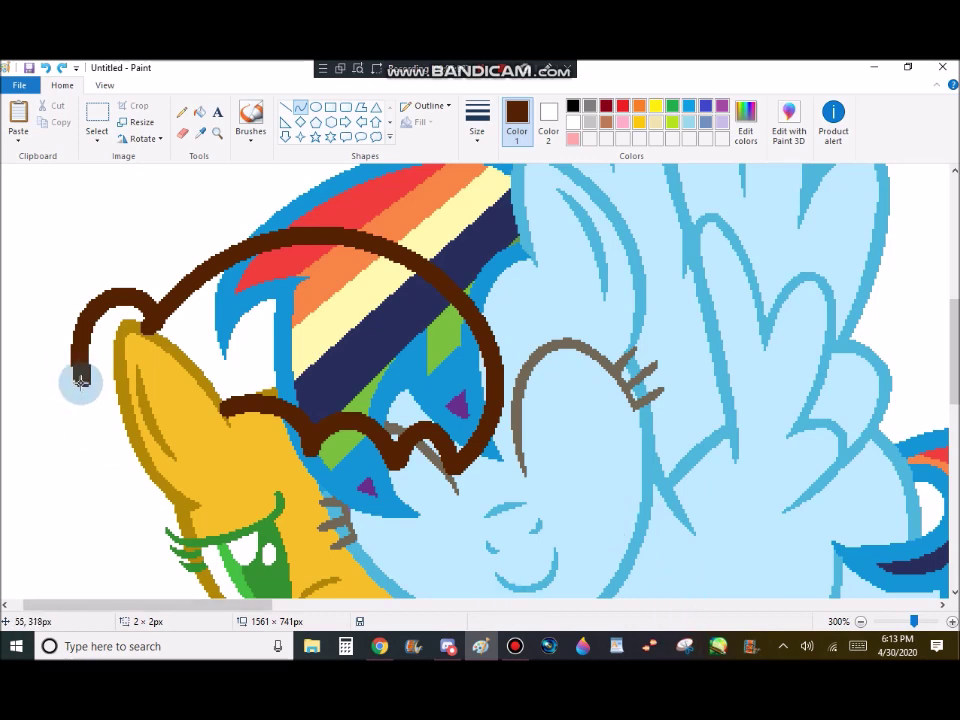
{"action": "mouse_move", "coordinate": [82, 382]}
{"action": "left_mouse_down"}
{"action": "mouse_move", "coordinate": [126, 441]}
{"action": "mouse_move", "coordinate": [50, 386]}
{"action": "mouse_move", "coordinate": [38, 484]}
{"action": "mouse_move", "coordinate": [135, 440]}
{"action": "left_mouse_up"}
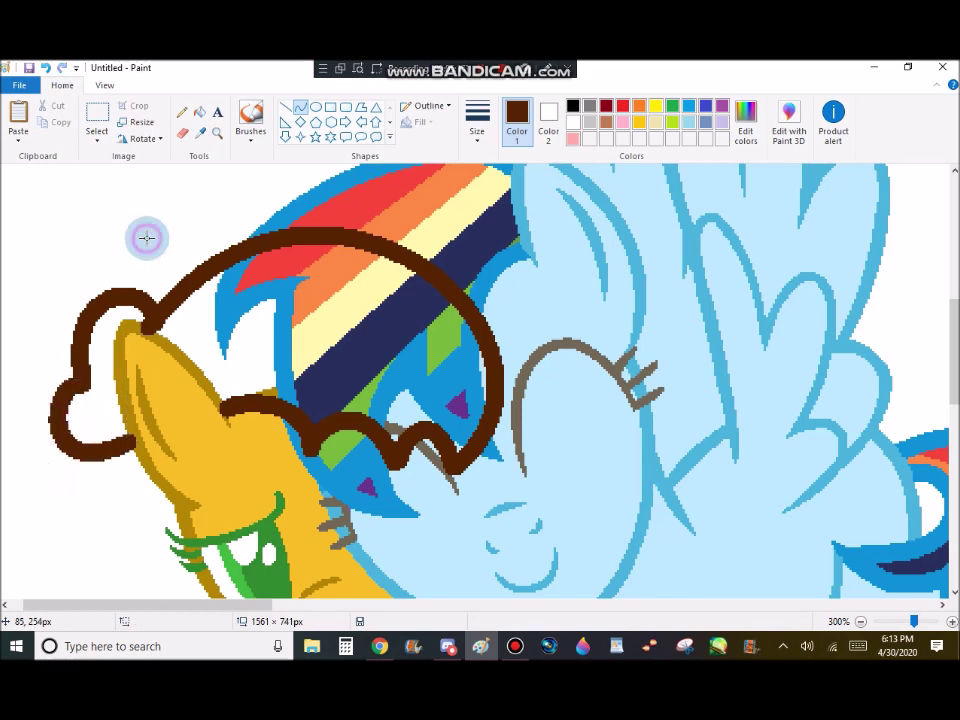
{"action": "left_click", "coordinate": [45, 67]}
{"action": "left_click", "coordinate": [15, 427]}
{"action": "left_click", "coordinate": [114, 224]}
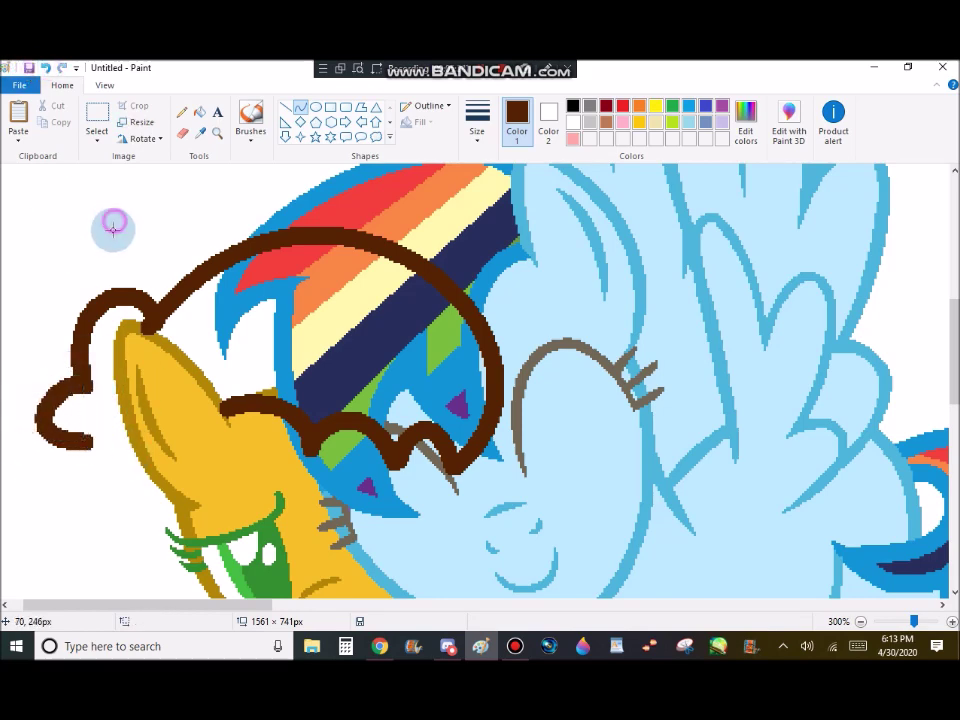
- Add a third dark brown curl that closes the back mane against the base of the gold pony's ear
{"action": "scroll", "coordinate": [114, 226], "scroll_direction": "down", "scroll_amount": 1}
{"action": "left_click", "coordinate": [61, 350]}
{"action": "left_click", "coordinate": [118, 402]}
{"action": "mouse_move", "coordinate": [86, 335]}
{"action": "left_mouse_down"}
{"action": "mouse_move", "coordinate": [139, 343]}
{"action": "mouse_move", "coordinate": [33, 391]}
{"action": "left_mouse_up"}
{"action": "left_click", "coordinate": [75, 461]}
- Draw the gold pony's curly tail outline in dark brown as a chain of curves from the rump down to the hind leg
{"action": "scroll", "coordinate": [76, 455], "scroll_direction": "down", "scroll_amount": 3}
{"action": "scroll", "coordinate": [102, 270], "scroll_direction": "up", "scroll_amount": 1}
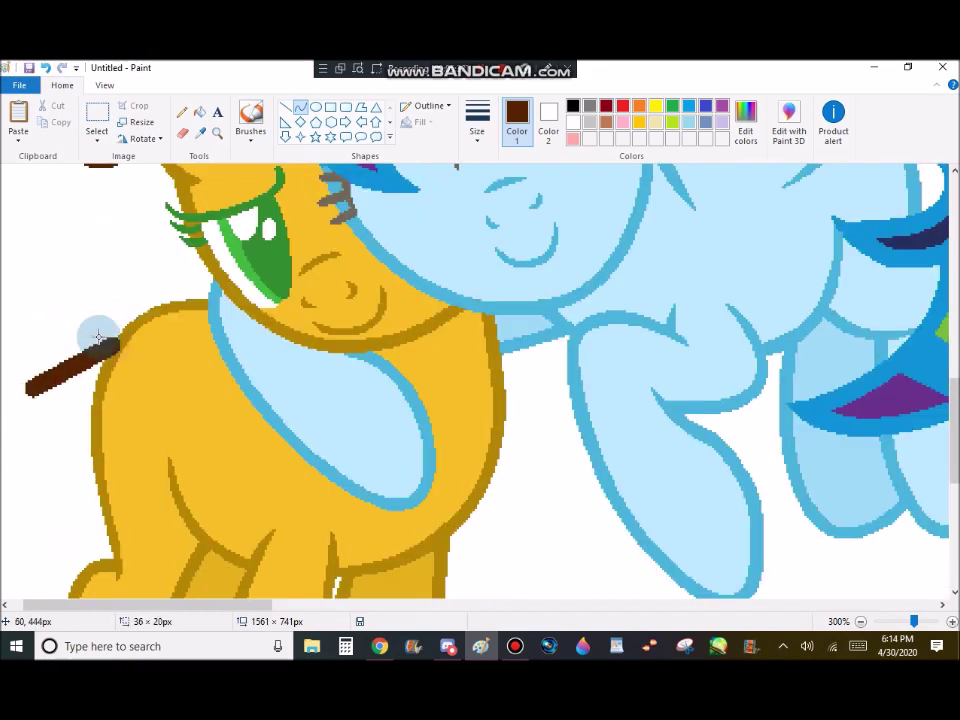
{"action": "left_click", "coordinate": [99, 312]}
{"action": "left_click", "coordinate": [20, 322]}
{"action": "left_click", "coordinate": [6, 398]}
{"action": "left_click", "coordinate": [3, 475]}
{"action": "scroll", "coordinate": [60, 379], "scroll_direction": "down", "scroll_amount": 1}
{"action": "left_click_drag", "start_coordinate": [48, 338], "coordinate": [14, 407]}
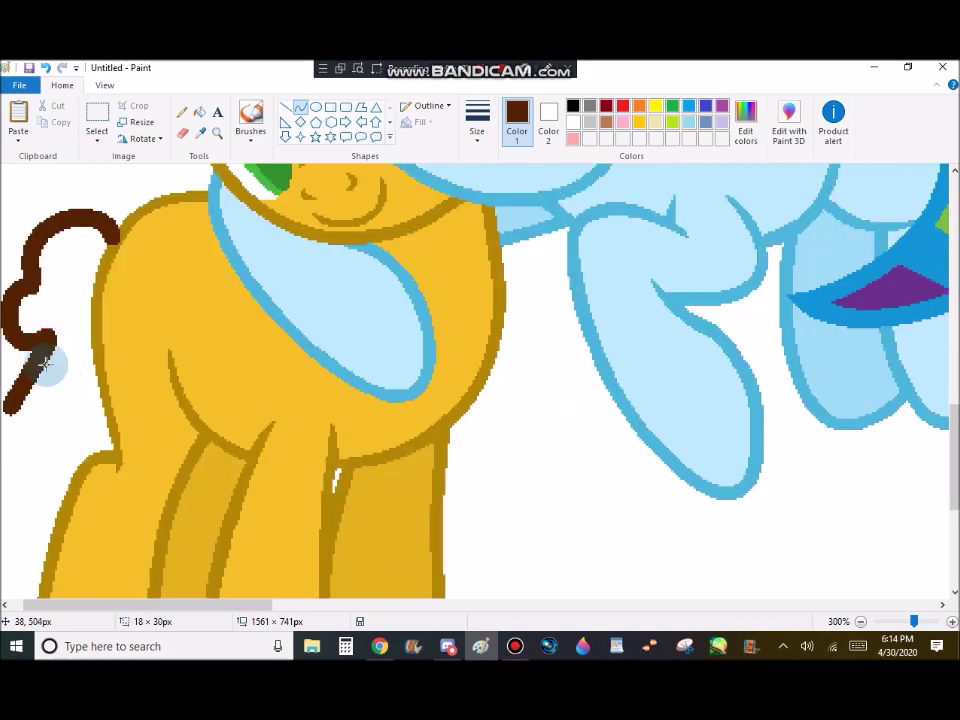
{"action": "left_click", "coordinate": [66, 340]}
{"action": "left_click", "coordinate": [69, 414]}
{"action": "left_click", "coordinate": [43, 474]}
{"action": "left_click", "coordinate": [88, 468]}
- Paste the cut blue pony back and align it over the original so it covers the brown mane lines crossing it
{"action": "scroll", "coordinate": [190, 366], "scroll_direction": "up", "scroll_amount": 2}
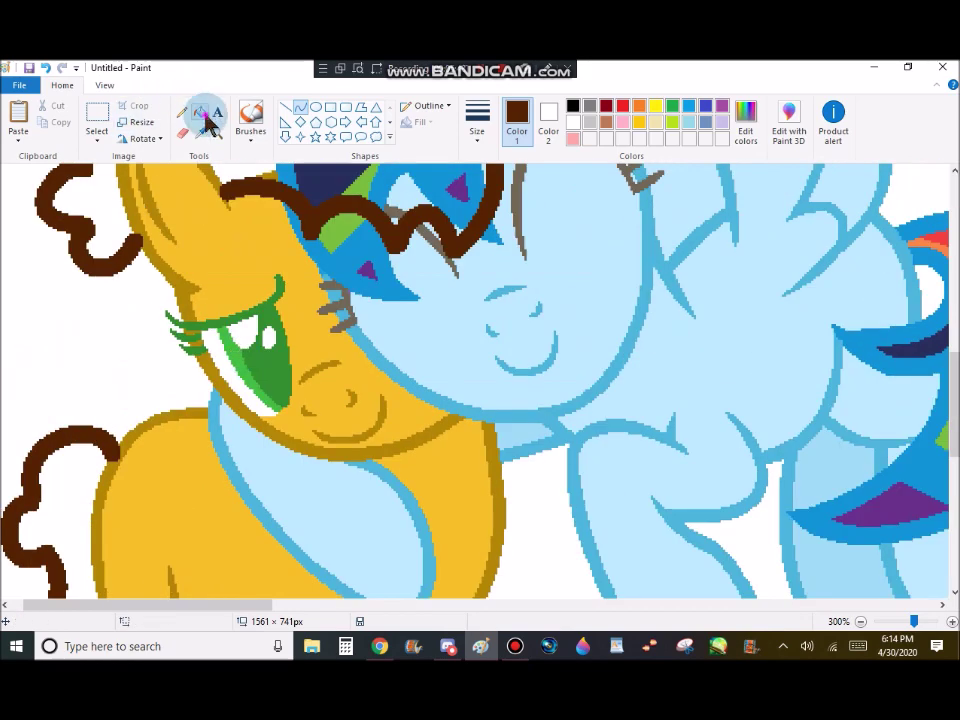
{"action": "left_click", "coordinate": [203, 114]}
{"action": "left_click", "coordinate": [228, 472]}
{"action": "scroll", "coordinate": [133, 289], "scroll_direction": "down", "scroll_amount": 1}
{"action": "left_click", "coordinate": [22, 117]}
{"action": "left_click_drag", "start_coordinate": [252, 470], "coordinate": [392, 261]}
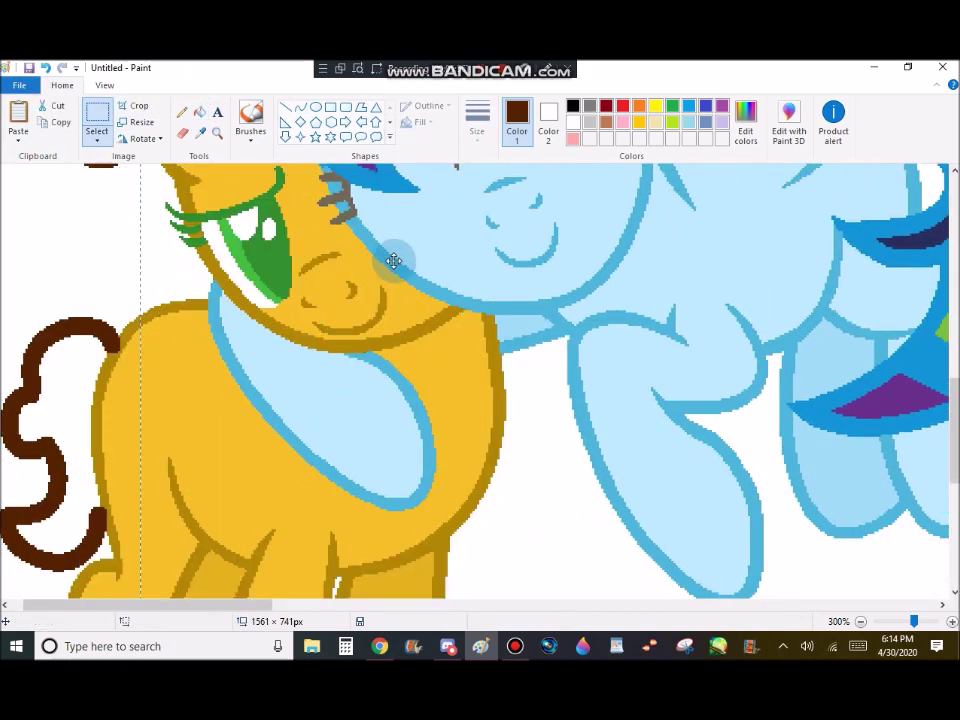
{"action": "scroll", "coordinate": [364, 264], "scroll_direction": "up", "scroll_amount": 3}
{"action": "left_click", "coordinate": [48, 68]}
{"action": "left_click", "coordinate": [63, 69]}
- Sample the dark gold outline color and restore the ear's outline where the brown mane lines overlap its tip and inner base
{"action": "left_click", "coordinate": [217, 133]}
{"action": "left_click", "coordinate": [259, 336]}
{"action": "triple_click", "coordinate": [259, 290]}
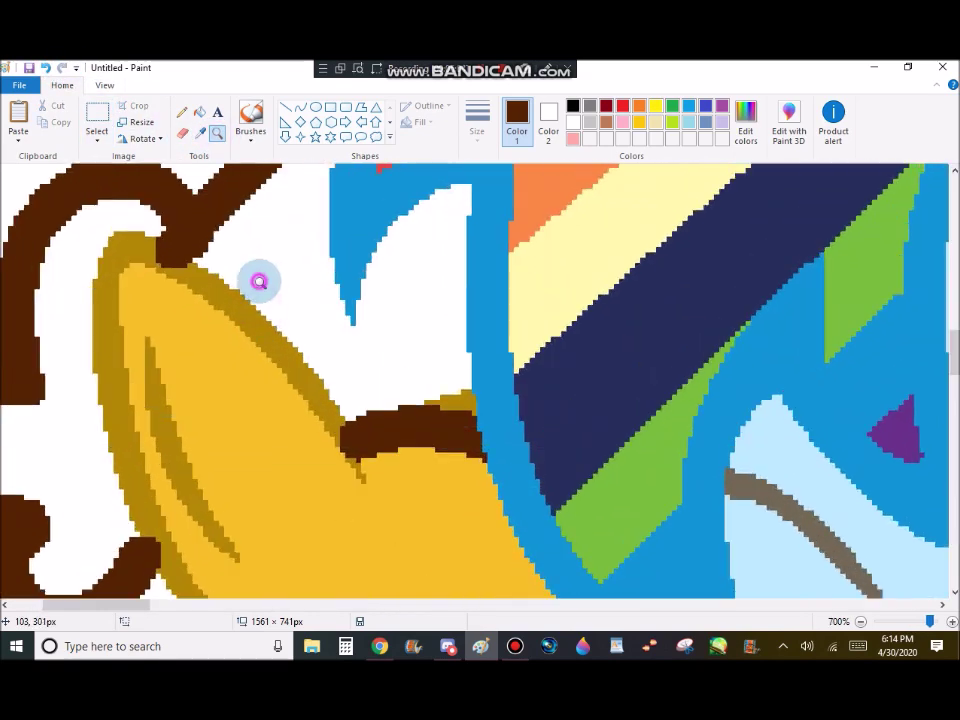
{"action": "left_click", "coordinate": [259, 281]}
{"action": "left_click", "coordinate": [201, 133]}
{"action": "left_click", "coordinate": [204, 285]}
{"action": "left_click", "coordinate": [182, 113]}
{"action": "scroll", "coordinate": [257, 302], "scroll_direction": "down", "scroll_amount": 3}
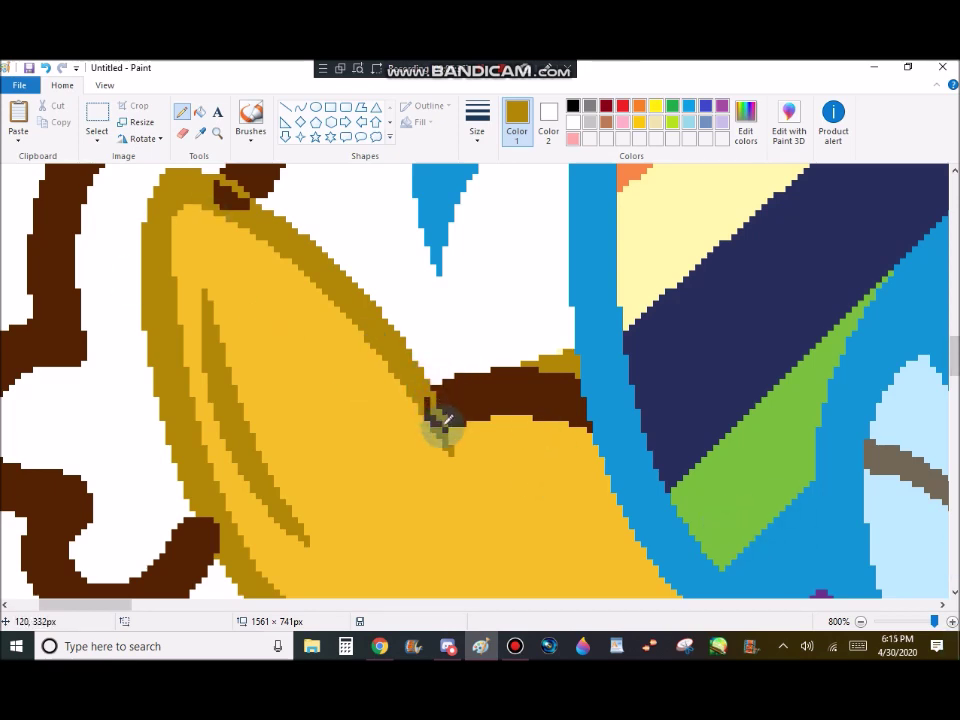
{"action": "left_click", "coordinate": [425, 408]}
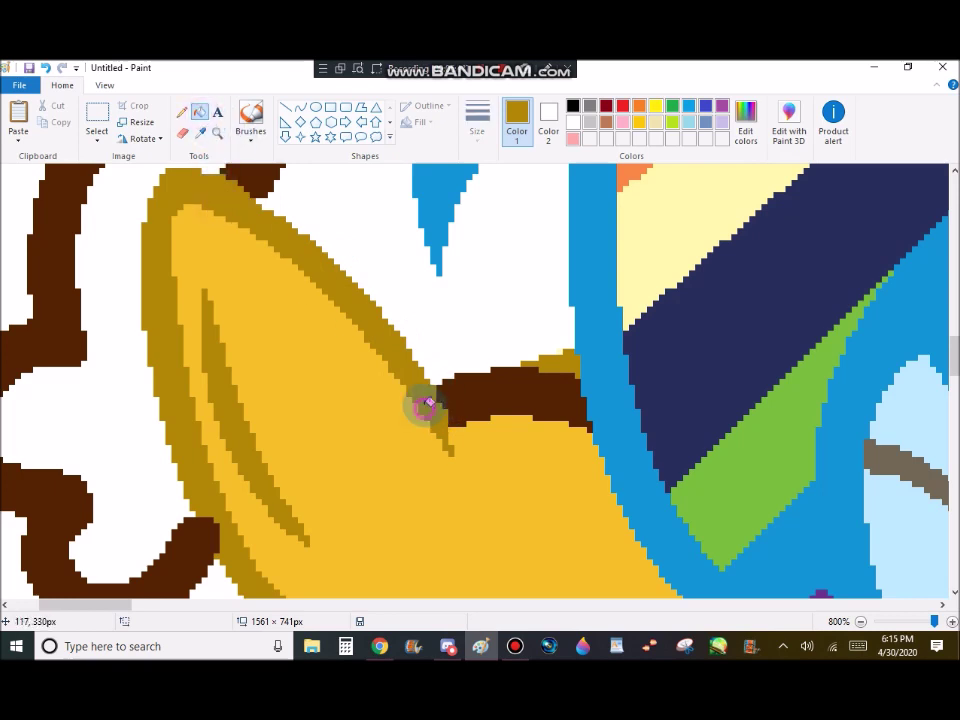
{"action": "scroll", "coordinate": [145, 455], "scroll_direction": "down", "scroll_amount": 2}
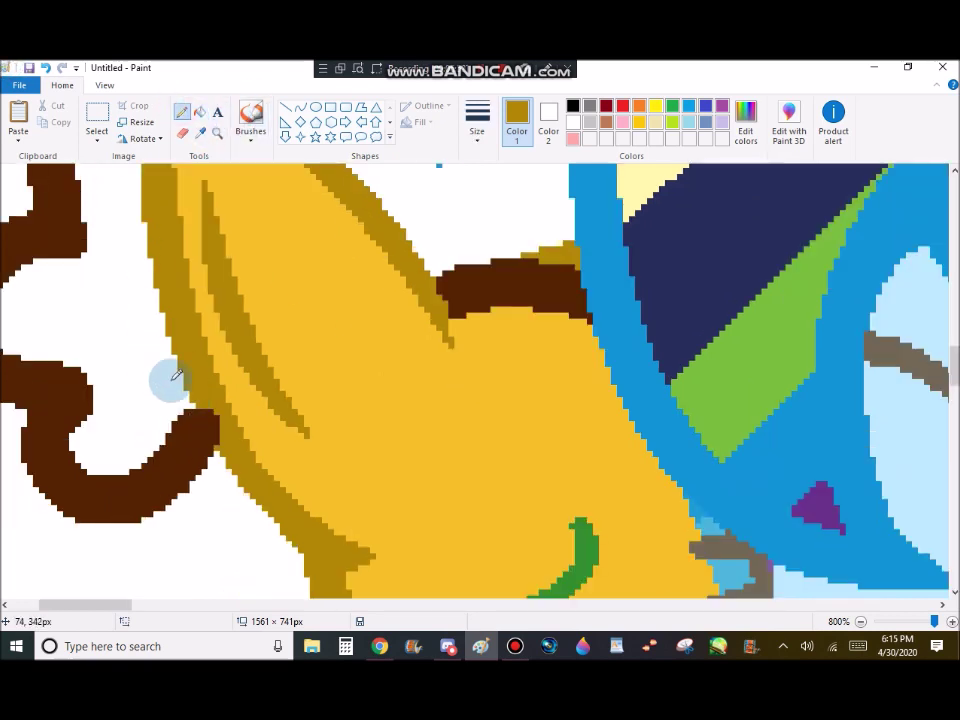
- Redraw the dark gold outline over the brown where the lowest mane curl meets the ear and the tail meets the rump
{"action": "left_click", "coordinate": [202, 129]}
{"action": "left_click", "coordinate": [493, 281]}
{"action": "left_click", "coordinate": [202, 129]}
{"action": "left_click", "coordinate": [195, 388]}
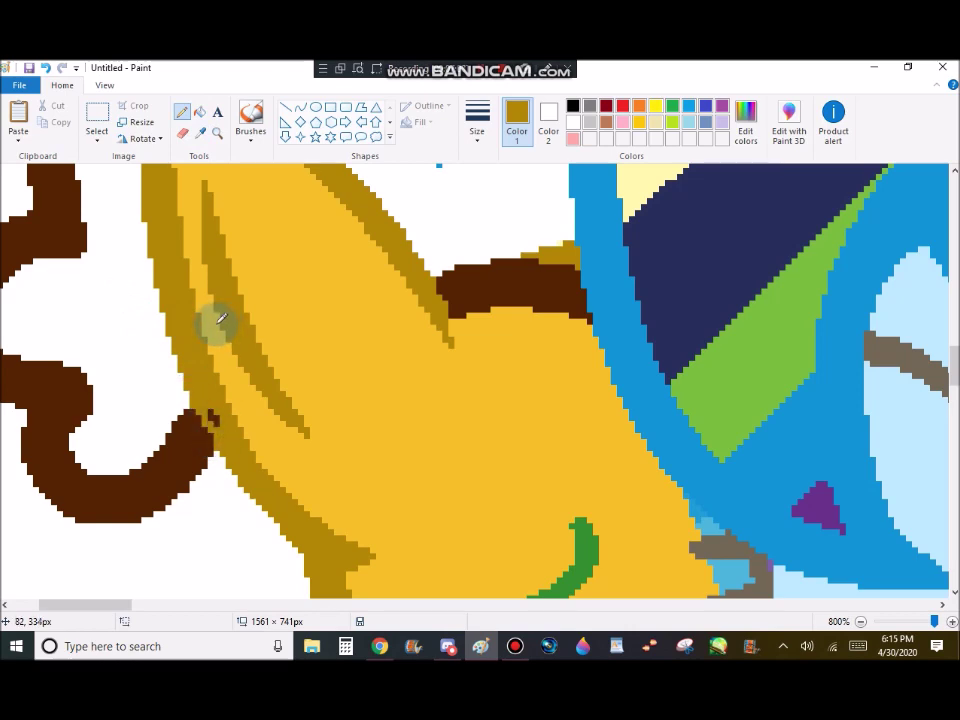
{"action": "scroll", "coordinate": [268, 388], "scroll_direction": "down", "scroll_amount": 8}
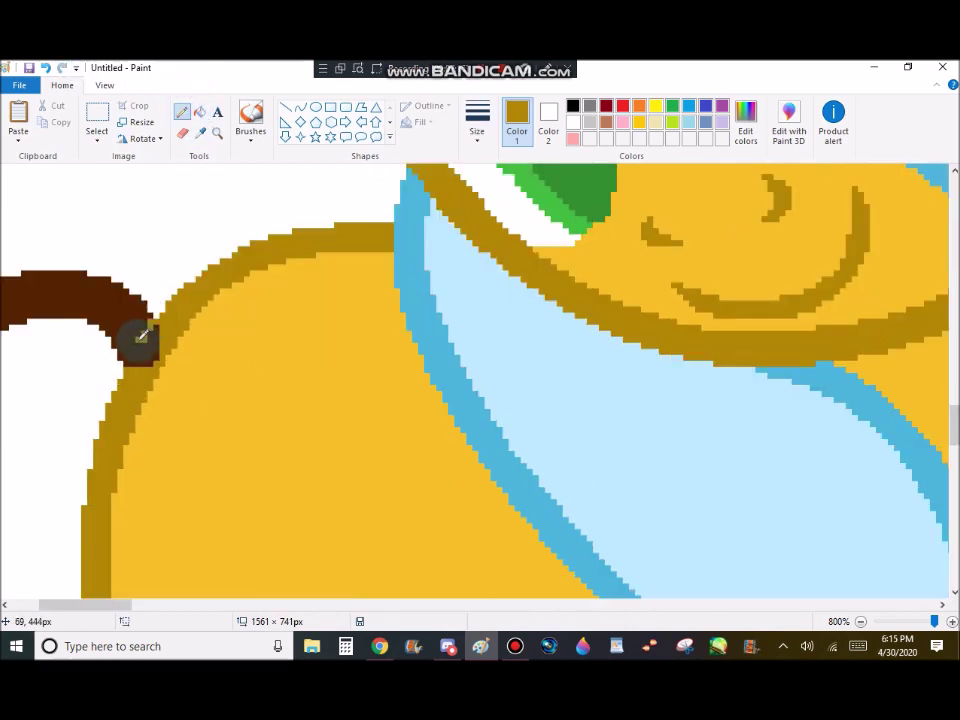
- Sample the dark brown and extend the tail's lower end into a tapered point along the body outline, filling the gap
{"action": "scroll", "coordinate": [143, 345], "scroll_direction": "down", "scroll_amount": 5}
{"action": "left_click", "coordinate": [203, 132]}
{"action": "left_click", "coordinate": [90, 285]}
{"action": "scroll", "coordinate": [89, 334], "scroll_direction": "up", "scroll_amount": 1}
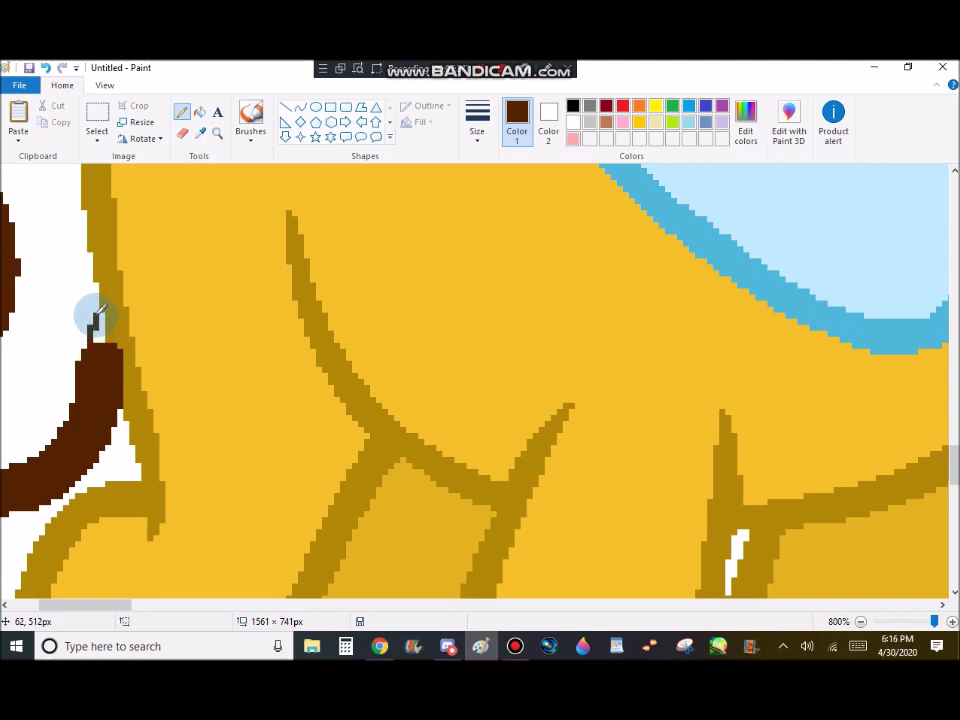
{"action": "left_click_drag", "start_coordinate": [97, 300], "coordinate": [97, 285]}
{"action": "left_click", "coordinate": [202, 132]}
{"action": "left_click", "coordinate": [202, 110]}
{"action": "left_click", "coordinate": [100, 335]}
- Sample dark gold, trace the body outline with a thin curve over the tail's lower end, and fill the overlapping brown
{"action": "left_click", "coordinate": [202, 133]}
{"action": "left_click", "coordinate": [113, 246]}
{"action": "left_click", "coordinate": [300, 107]}
{"action": "left_click", "coordinate": [425, 106]}
{"action": "left_click", "coordinate": [480, 142]}
{"action": "left_click", "coordinate": [446, 227]}
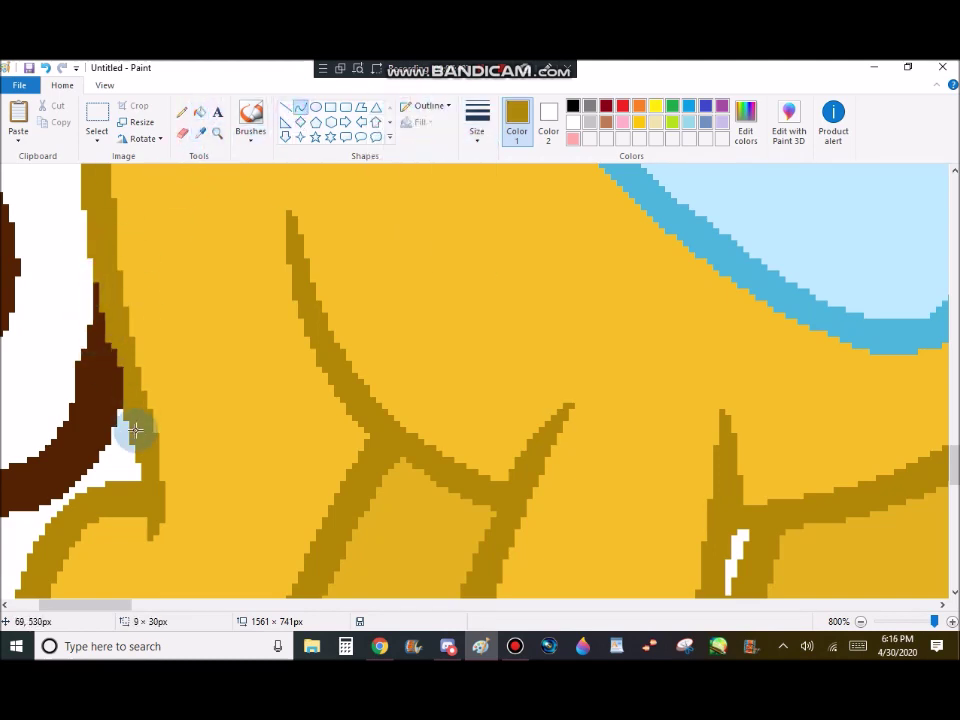
{"action": "left_click_drag", "start_coordinate": [86, 335], "coordinate": [84, 350]}
{"action": "left_click", "coordinate": [200, 111]}
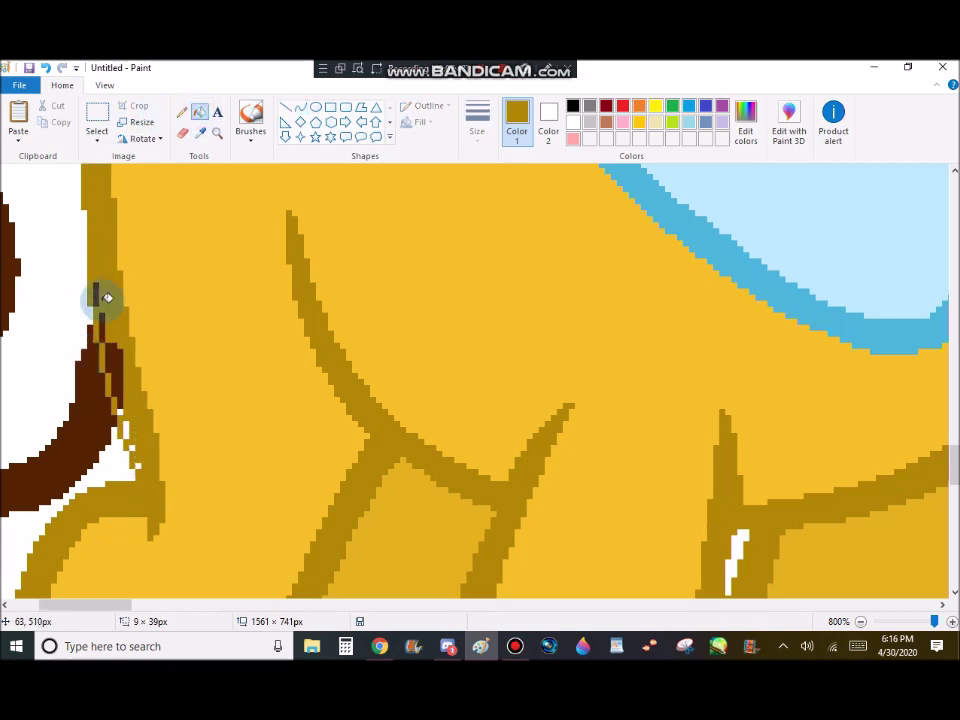
{"action": "scroll", "coordinate": [40, 262], "scroll_direction": "up", "scroll_amount": 5}
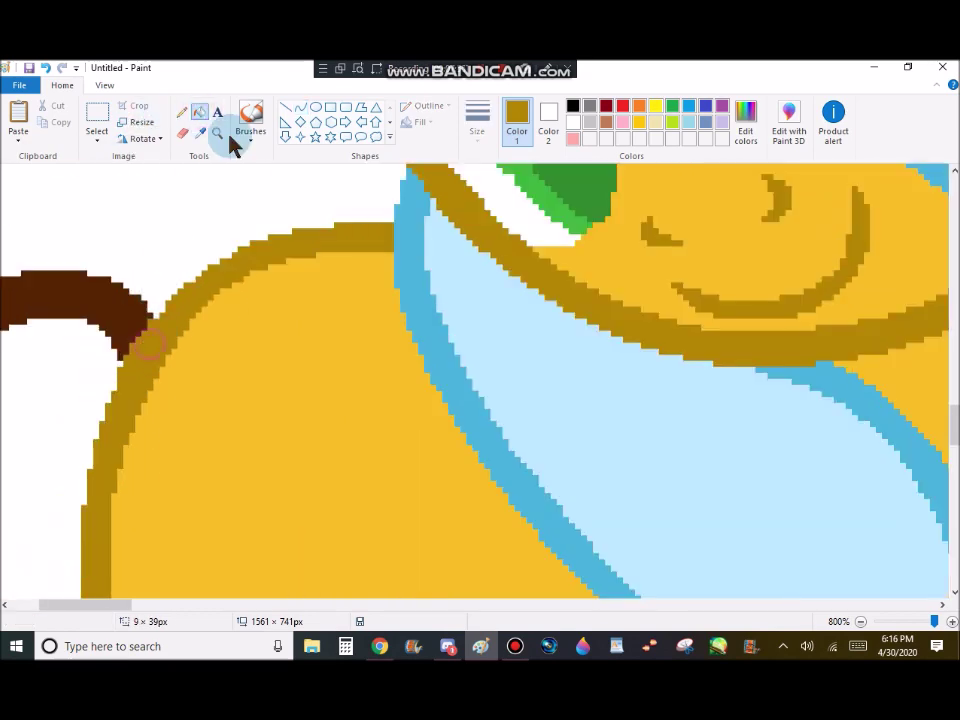
{"action": "left_click", "coordinate": [218, 133]}
{"action": "right_click", "coordinate": [460, 405]}
{"action": "right_click", "coordinate": [463, 409]}
{"action": "right_click", "coordinate": [463, 409]}
{"action": "scroll", "coordinate": [390, 250], "scroll_direction": "up", "scroll_amount": 1}
{"action": "left_click", "coordinate": [202, 133]}
{"action": "left_click", "coordinate": [775, 440]}
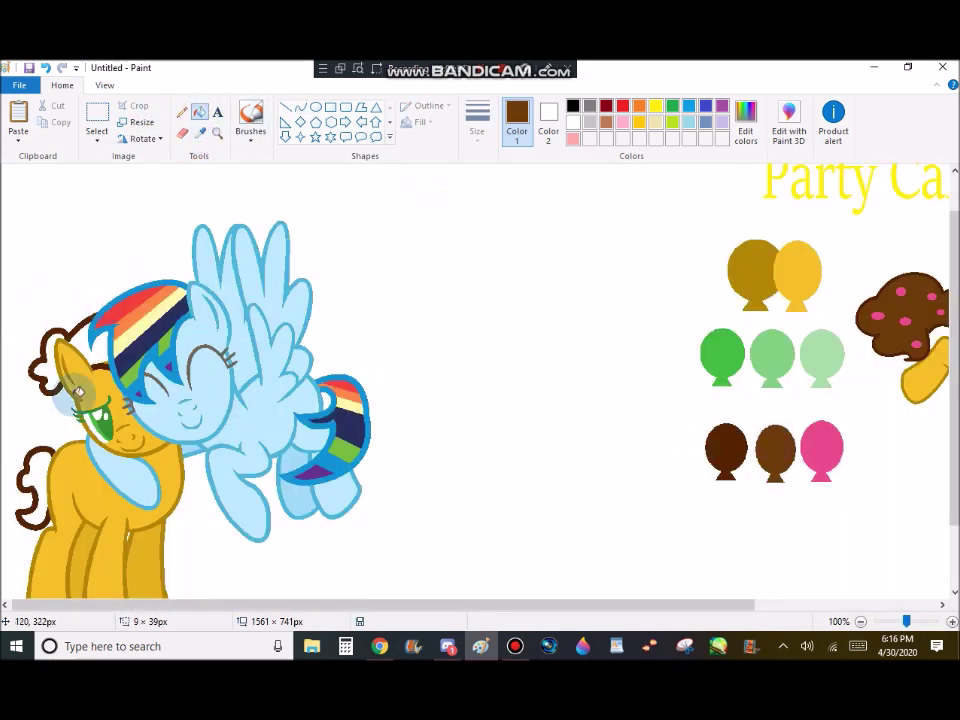
{"action": "left_click", "coordinate": [45, 68]}
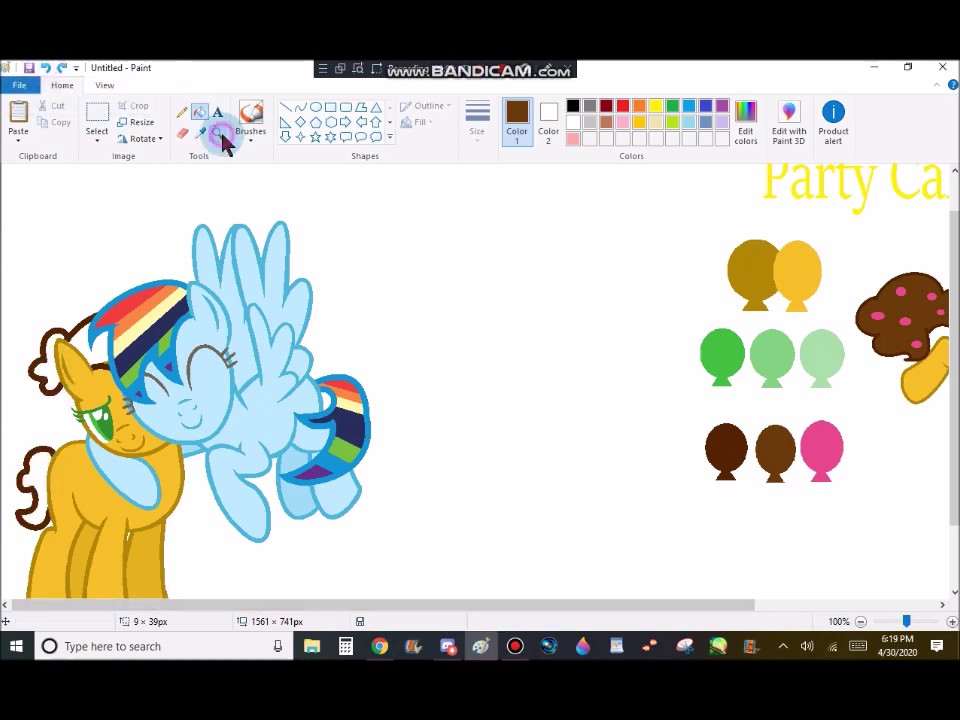
- Sample the dark brown and add a filled, thin-curved point inside the notch between the two upper back mane curls
{"action": "left_click", "coordinate": [218, 133]}
{"action": "left_click", "coordinate": [210, 458]}
{"action": "left_click", "coordinate": [184, 290]}
{"action": "left_click", "coordinate": [182, 300]}
{"action": "left_click", "coordinate": [184, 350]}
{"action": "left_click", "coordinate": [184, 355]}
{"action": "left_click", "coordinate": [184, 355]}
{"action": "left_click", "coordinate": [200, 133]}
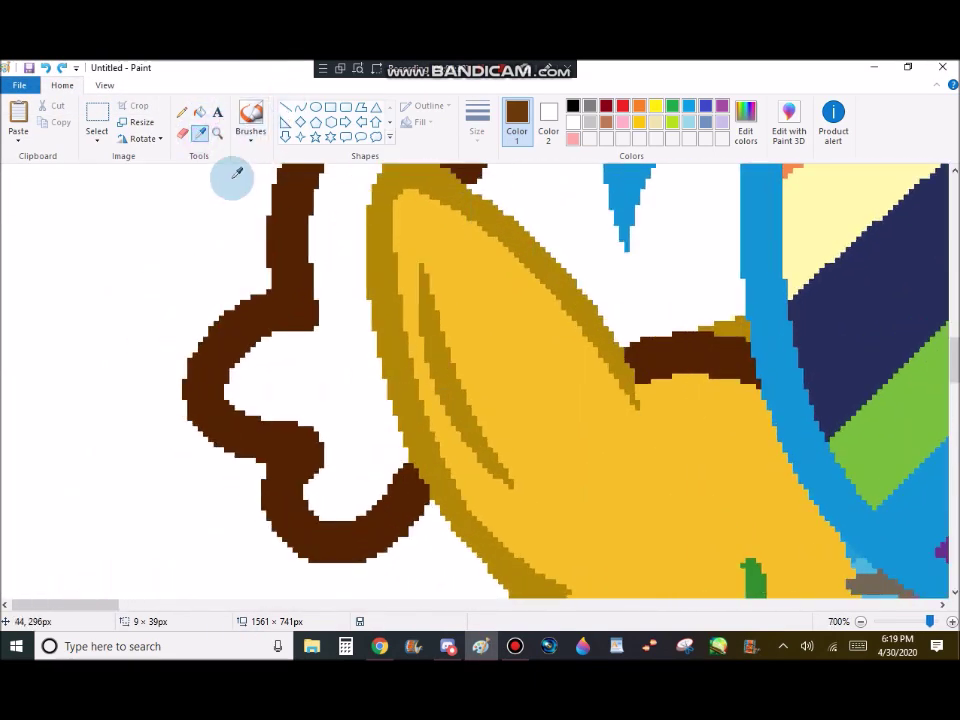
{"action": "left_click", "coordinate": [290, 188]}
{"action": "left_click", "coordinate": [300, 107]}
{"action": "left_click", "coordinate": [472, 121]}
{"action": "left_click", "coordinate": [436, 162]}
{"action": "left_click_drag", "start_coordinate": [311, 219], "coordinate": [342, 323]}
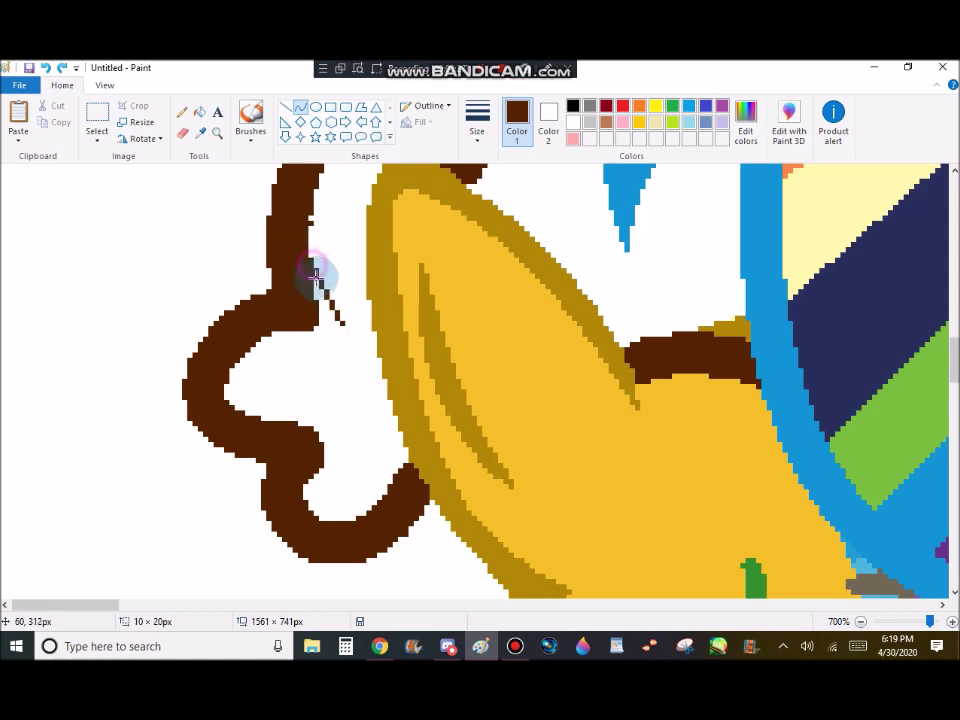
{"action": "left_click_drag", "start_coordinate": [317, 274], "coordinate": [326, 335]}
{"action": "left_click", "coordinate": [201, 113]}
{"action": "left_click", "coordinate": [321, 312]}
- Add a matching dark brown point at the notch between the middle and lowest back mane curls and fill it
{"action": "left_click", "coordinate": [300, 107]}
{"action": "mouse_move", "coordinate": [229, 380]}
{"action": "left_mouse_down"}
{"action": "mouse_move", "coordinate": [334, 422]}
{"action": "mouse_move", "coordinate": [230, 400]}
{"action": "left_mouse_up"}
{"action": "left_click", "coordinate": [332, 421]}
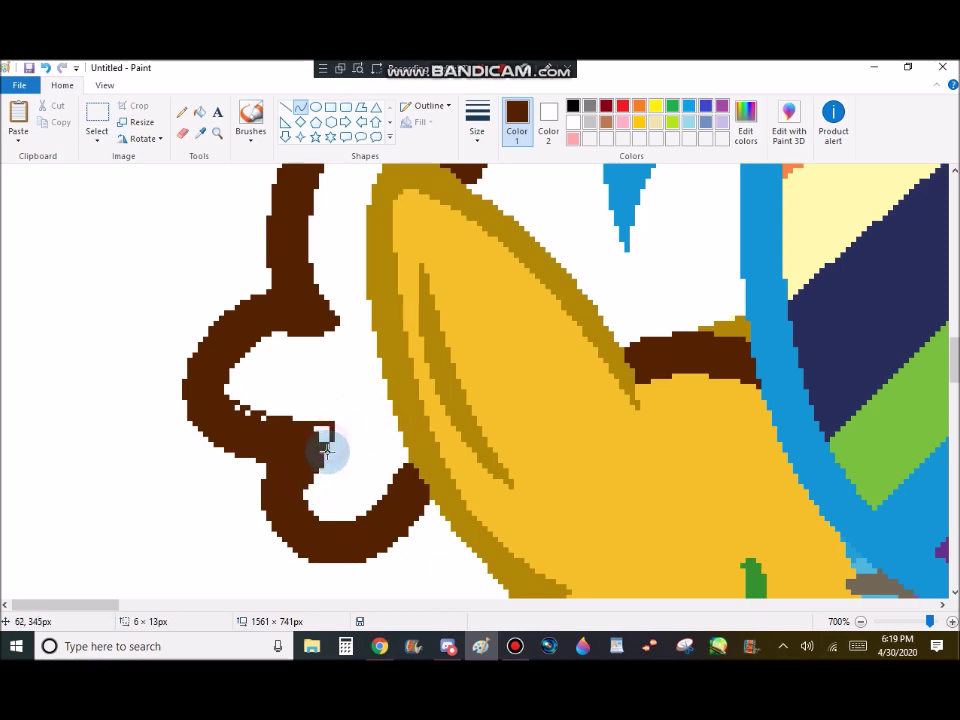
{"action": "left_click", "coordinate": [200, 113]}
{"action": "left_click", "coordinate": [280, 418]}
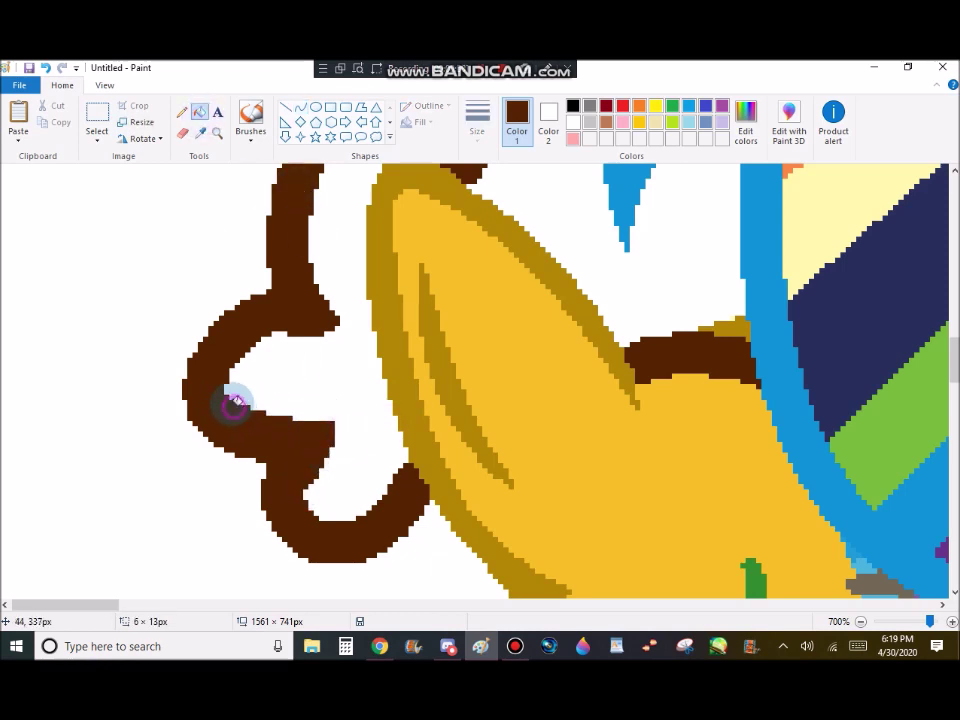
- Draw thin dark brown curves forming an inward point at the tail's upper notch and fill it
{"action": "scroll", "coordinate": [235, 405], "scroll_direction": "down", "scroll_amount": 10}
{"action": "left_click", "coordinate": [301, 107]}
{"action": "left_click", "coordinate": [46, 67]}
{"action": "mouse_move", "coordinate": [192, 308]}
{"action": "left_mouse_down"}
{"action": "mouse_move", "coordinate": [213, 340]}
{"action": "mouse_move", "coordinate": [189, 294]}
{"action": "left_mouse_up"}
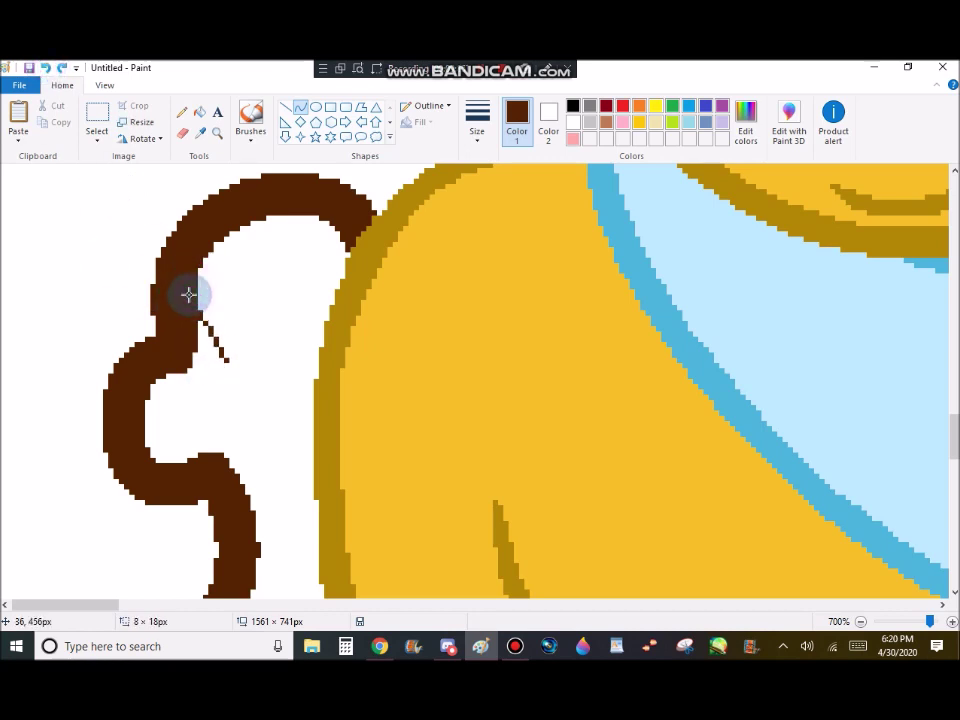
{"action": "double_click", "coordinate": [188, 336]}
{"action": "left_click_drag", "start_coordinate": [230, 359], "coordinate": [161, 381]}
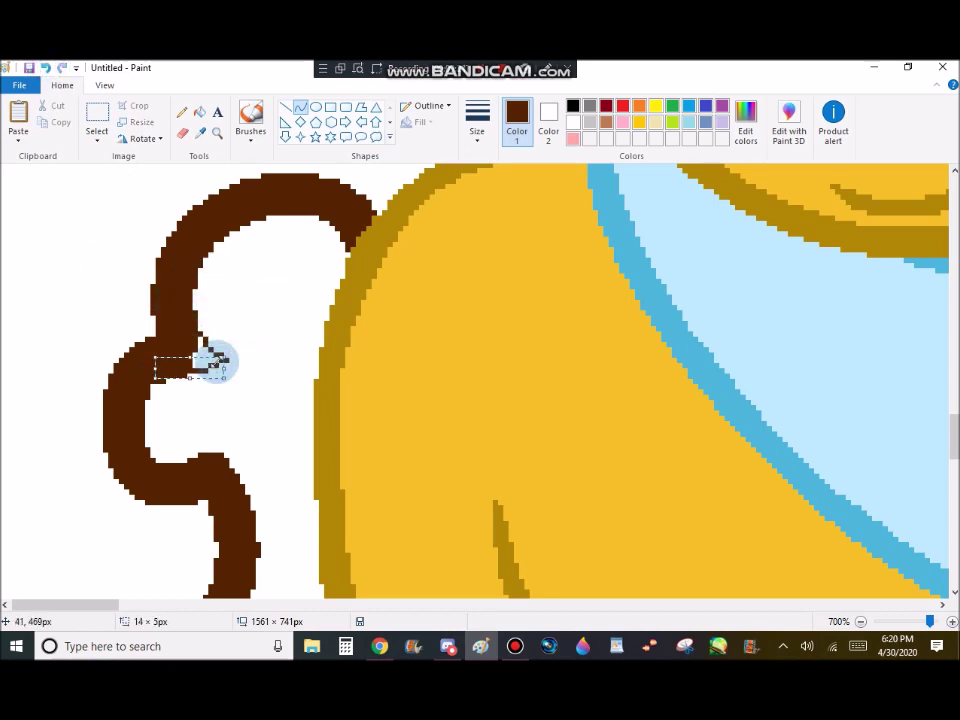
{"action": "left_click", "coordinate": [201, 111]}
{"action": "left_click", "coordinate": [202, 362]}
- Add a small filled dark brown point inside the tail's middle bend, beneath the upper notch
{"action": "scroll", "coordinate": [231, 220], "scroll_direction": "down", "scroll_amount": 2}
{"action": "left_click", "coordinate": [298, 106]}
{"action": "scroll", "coordinate": [208, 302], "scroll_direction": "up", "scroll_amount": 2}
{"action": "scroll", "coordinate": [208, 302], "scroll_direction": "down", "scroll_amount": 1}
{"action": "left_click_drag", "start_coordinate": [185, 357], "coordinate": [229, 360]}
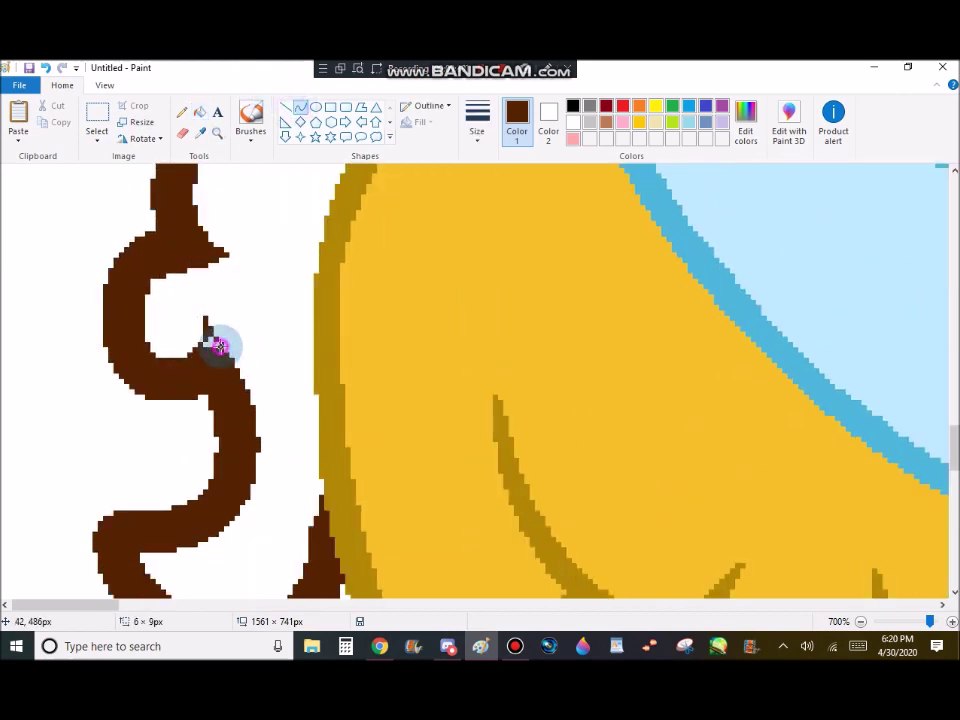
{"action": "left_click", "coordinate": [201, 111]}
{"action": "left_click", "coordinate": [209, 341]}
- Reshape the tail's lower curl into an outward point with thin dark brown curves and fill it
{"action": "left_click", "coordinate": [298, 106]}
{"action": "scroll", "coordinate": [266, 249], "scroll_direction": "down", "scroll_amount": 2}
{"action": "left_click_drag", "start_coordinate": [213, 255], "coordinate": [63, 292]}
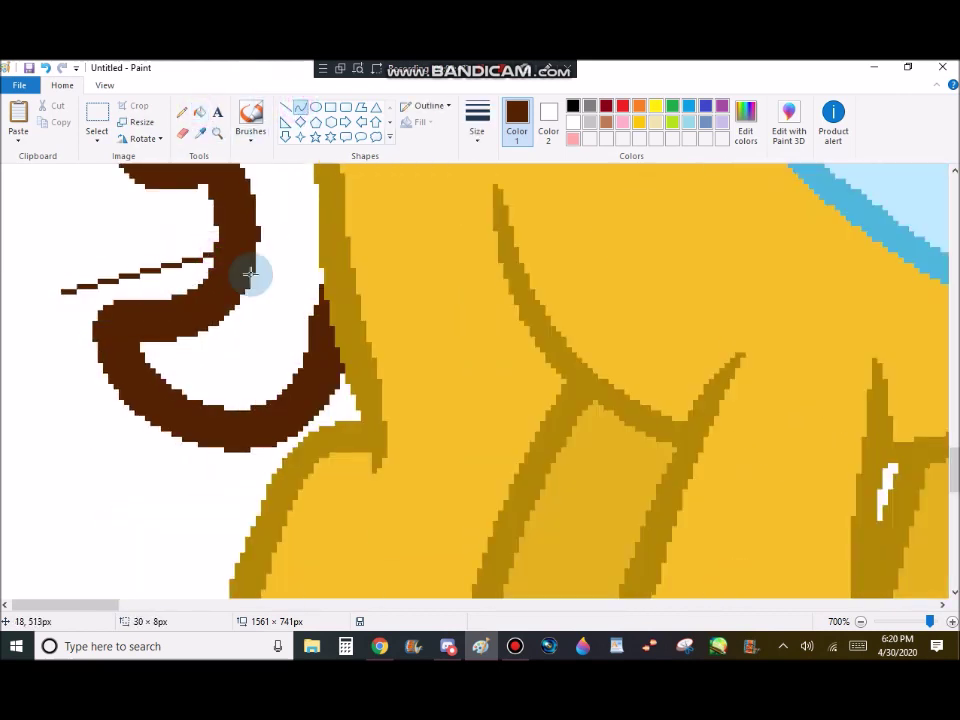
{"action": "left_click_drag", "start_coordinate": [249, 275], "coordinate": [178, 313]}
{"action": "right_click", "coordinate": [129, 222]}
{"action": "mouse_move", "coordinate": [67, 293]}
{"action": "left_mouse_down"}
{"action": "mouse_move", "coordinate": [109, 403]}
{"action": "mouse_move", "coordinate": [168, 433]}
{"action": "left_mouse_up"}
{"action": "left_click_drag", "start_coordinate": [65, 316], "coordinate": [79, 373]}
{"action": "left_click", "coordinate": [200, 112]}
{"action": "left_click", "coordinate": [205, 270]}
{"action": "left_click", "coordinate": [45, 67]}
- Clean up the leftover gold pixels above the mane outline between the gold pony's ear and the rainbow mane with white
{"action": "left_click", "coordinate": [217, 133]}
{"action": "right_click", "coordinate": [369, 242]}
{"action": "right_click", "coordinate": [369, 242]}
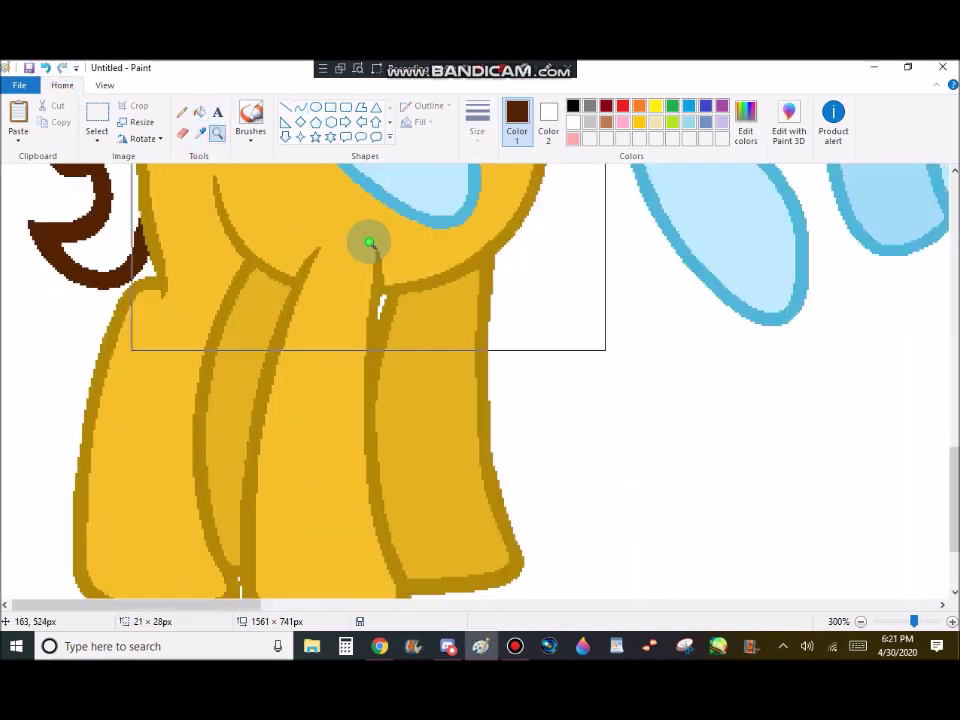
{"action": "right_click", "coordinate": [369, 242]}
{"action": "left_click", "coordinate": [210, 262]}
{"action": "left_click", "coordinate": [225, 298]}
{"action": "left_click", "coordinate": [225, 298]}
{"action": "left_click", "coordinate": [572, 123]}
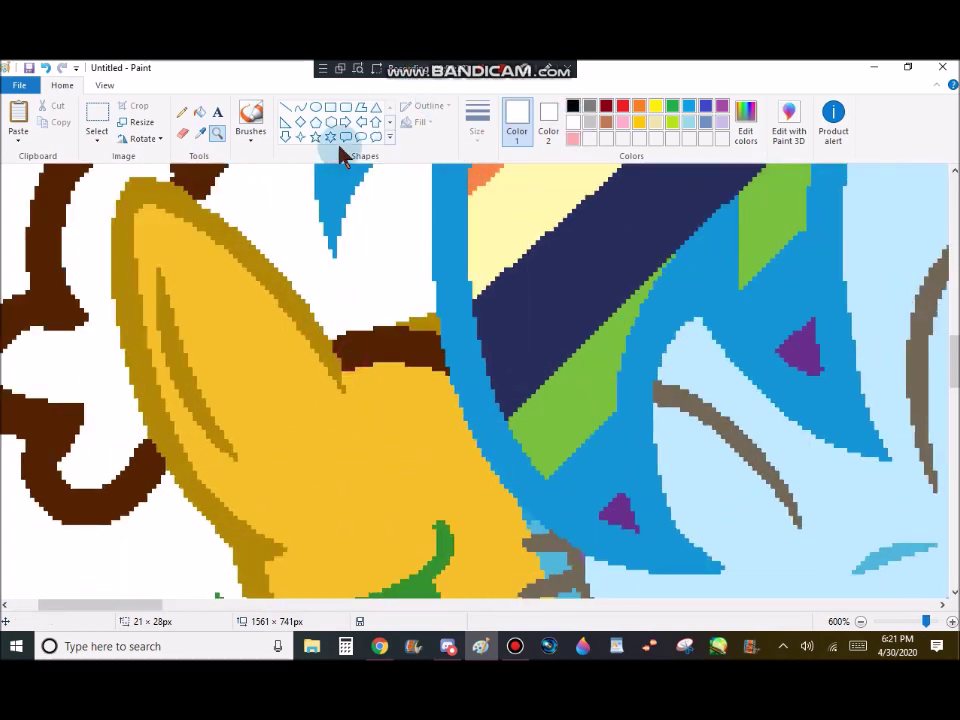
{"action": "right_click", "coordinate": [423, 333]}
{"action": "right_click", "coordinate": [423, 333]}
{"action": "right_click", "coordinate": [423, 333]}
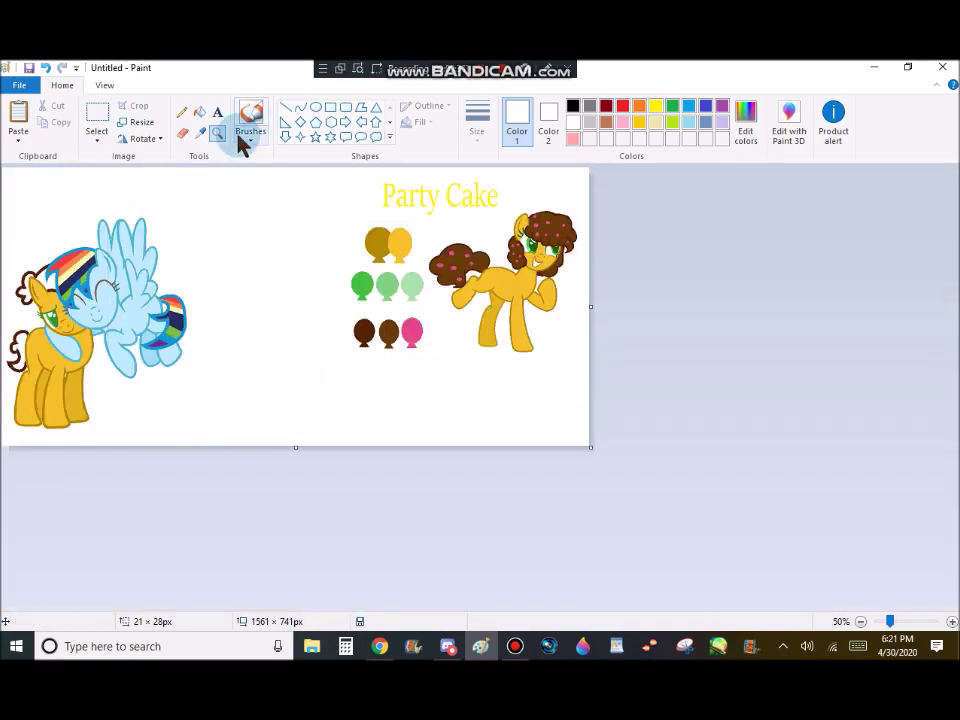
- Sample the medium brown balloon swatch from the Party Cake reference and fill the gold pony's tail and mane with it
{"action": "left_click", "coordinate": [200, 133]}
{"action": "left_click", "coordinate": [388, 330]}
{"action": "left_click", "coordinate": [217, 133]}
{"action": "left_click", "coordinate": [58, 334]}
{"action": "left_click", "coordinate": [198, 112]}
{"action": "left_click", "coordinate": [76, 475]}
{"action": "scroll", "coordinate": [78, 470], "scroll_direction": "up", "scroll_amount": 2}
{"action": "left_click", "coordinate": [122, 375]}
{"action": "left_click", "coordinate": [163, 371]}
{"action": "scroll", "coordinate": [151, 291], "scroll_direction": "down", "scroll_amount": 1}
- Sample the pink balloon swatch and pencil small pink sprinkles onto the gold pony's brown mane and tail
{"action": "left_click", "coordinate": [196, 133]}
{"action": "left_click_drag", "start_coordinate": [345, 604], "coordinate": [708, 551]}
{"action": "left_click", "coordinate": [722, 505]}
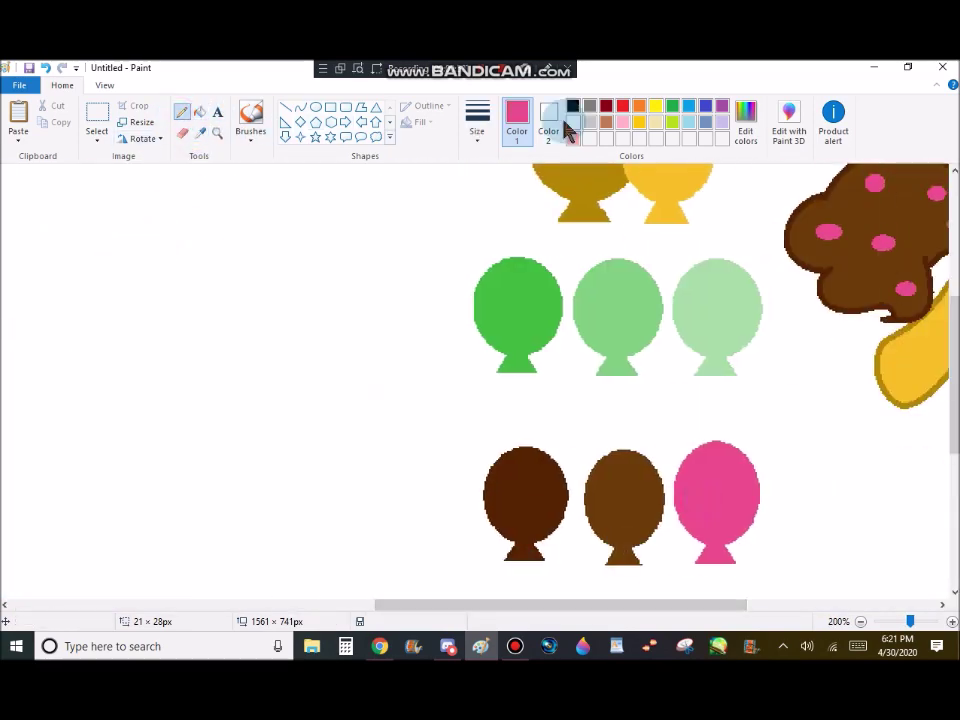
{"action": "left_click_drag", "start_coordinate": [444, 606], "coordinate": [103, 604]}
{"action": "left_click", "coordinate": [217, 134]}
{"action": "left_click", "coordinate": [210, 358]}
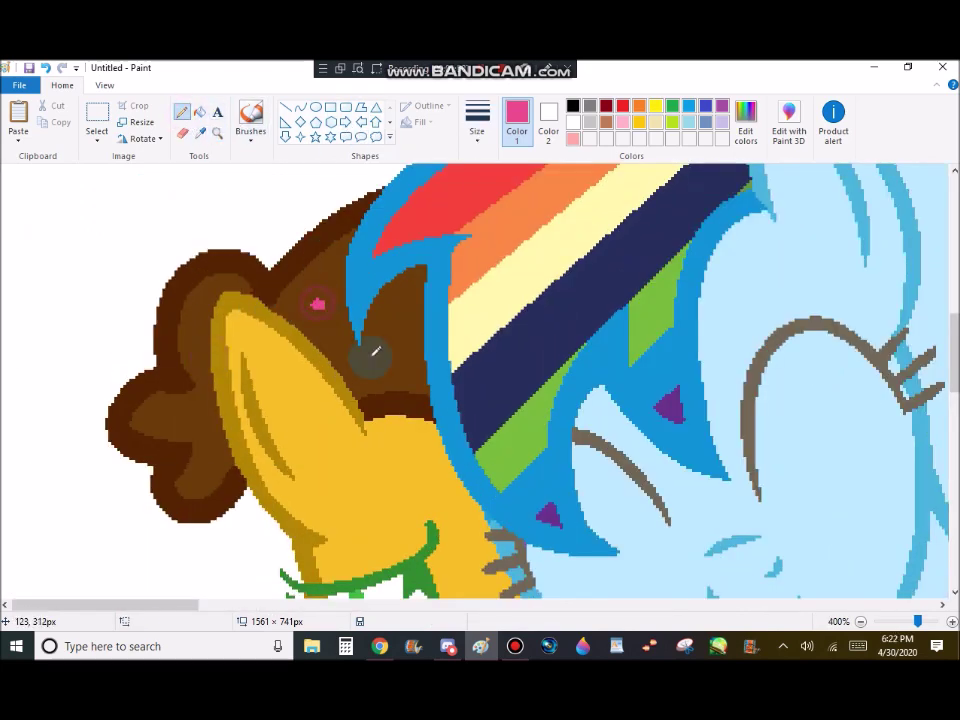
{"action": "scroll", "coordinate": [216, 470], "scroll_direction": "down", "scroll_amount": 5}
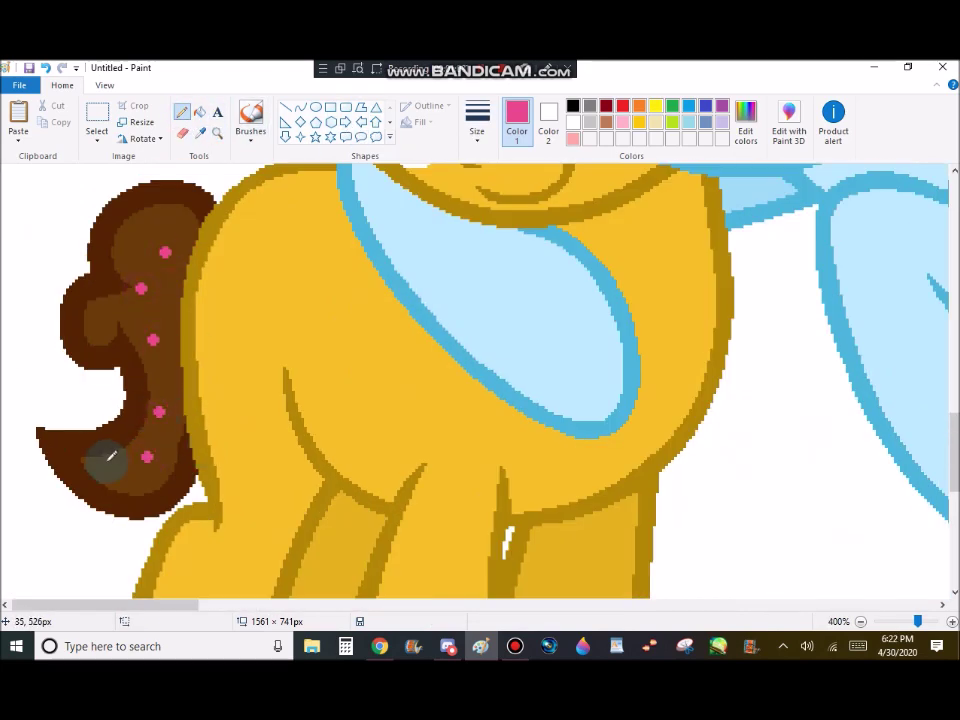
- Crop the canvas to the two-pony drawing, about 546 × 625 px, leaving out the Party Cake reference
{"action": "right_click", "coordinate": [206, 336]}
{"action": "right_click", "coordinate": [206, 336]}
{"action": "right_click", "coordinate": [206, 336]}
{"action": "right_click", "coordinate": [206, 336]}
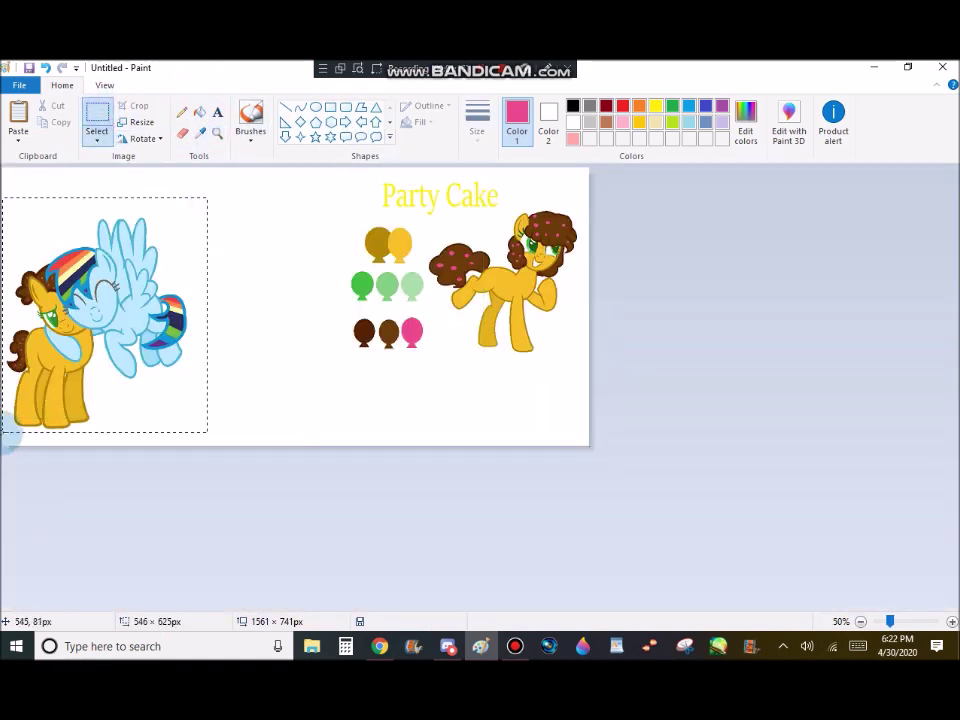
{"action": "left_click", "coordinate": [127, 106]}
{"action": "left_click", "coordinate": [215, 136]}
{"action": "left_click", "coordinate": [97, 348]}
{"action": "right_click", "coordinate": [97, 348]}
{"action": "left_click", "coordinate": [52, 247]}
{"action": "scroll", "coordinate": [85, 292], "scroll_direction": "down", "scroll_amount": 1}
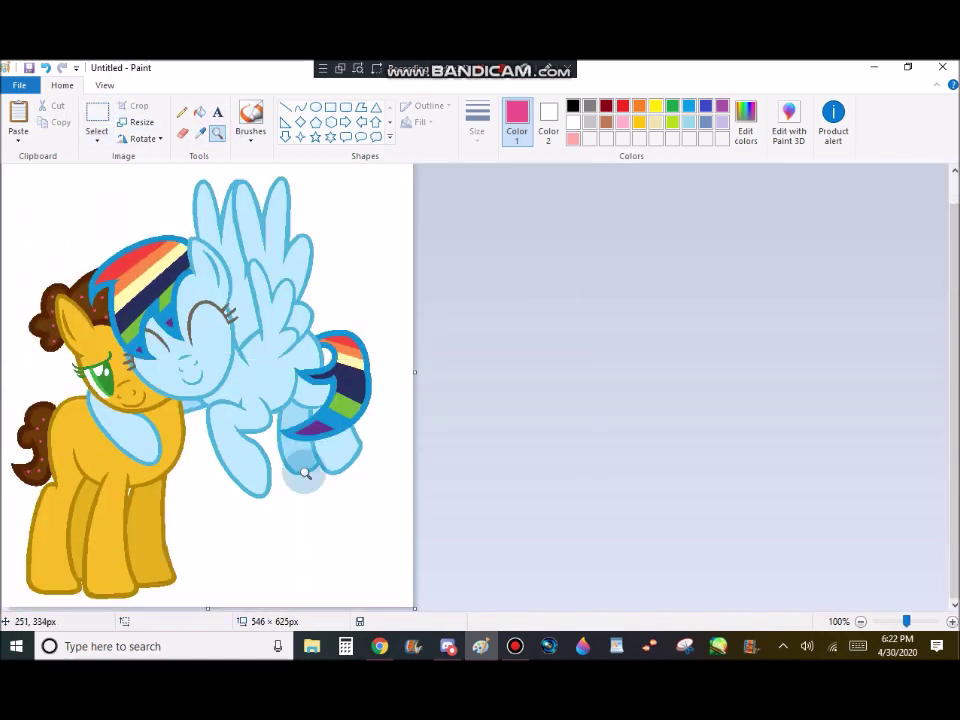
- Save the drawing as a PNG in the 3D Objects folder with a name beginning "next gen party cake you"
{"action": "left_click", "coordinate": [856, 647]}
{"action": "left_click", "coordinate": [29, 68]}
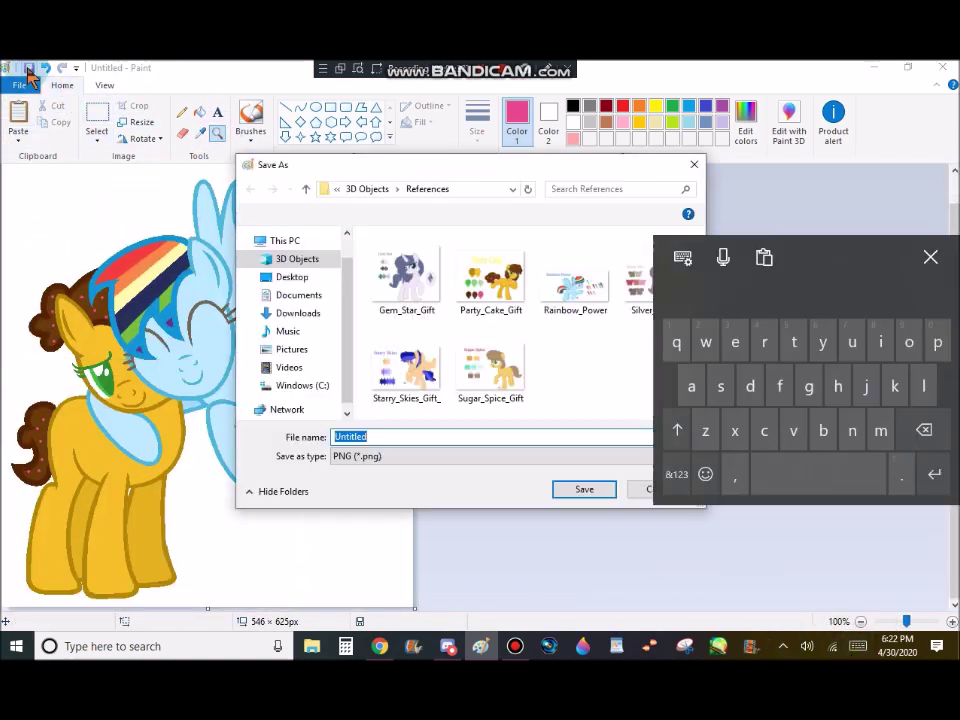
{"action": "left_click", "coordinate": [298, 259]}
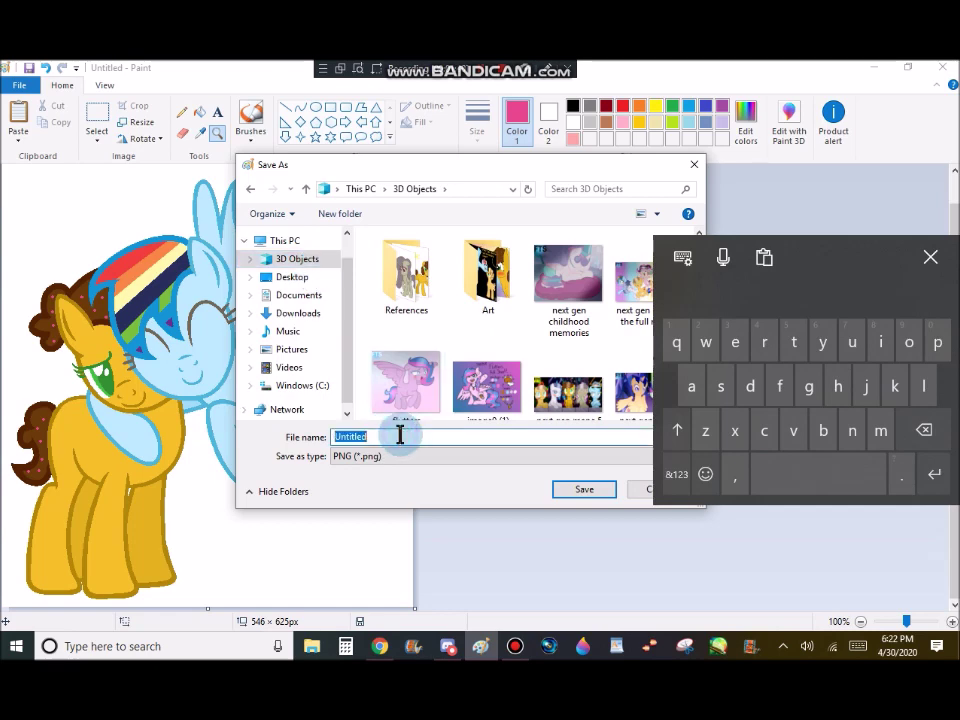
{"action": "type", "text": "next gen party caj"}
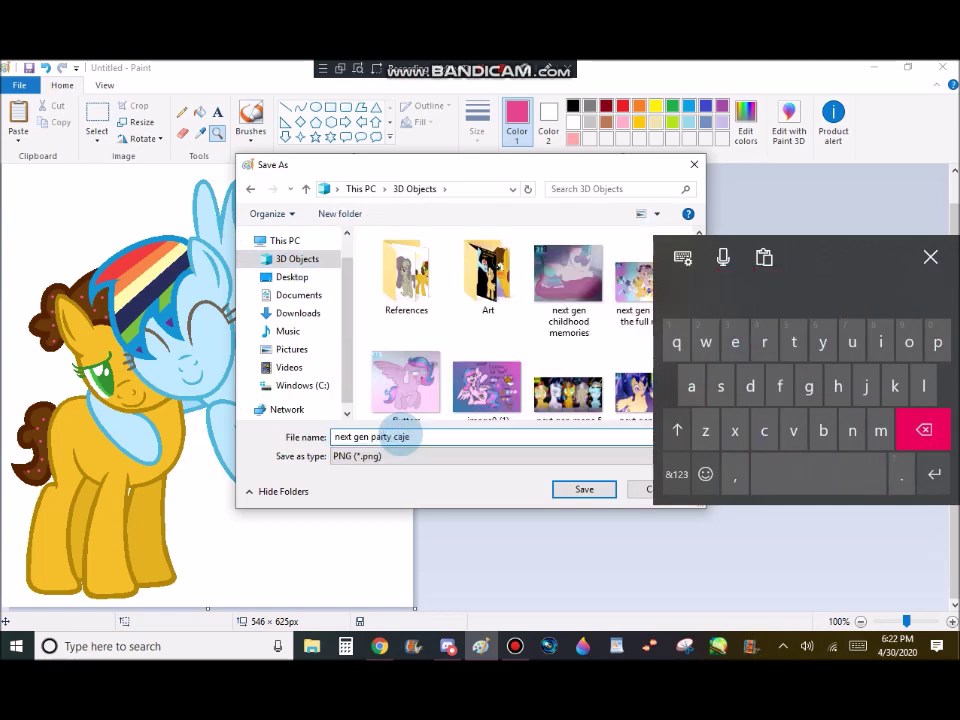
{"action": "type", "text": " cake you"}
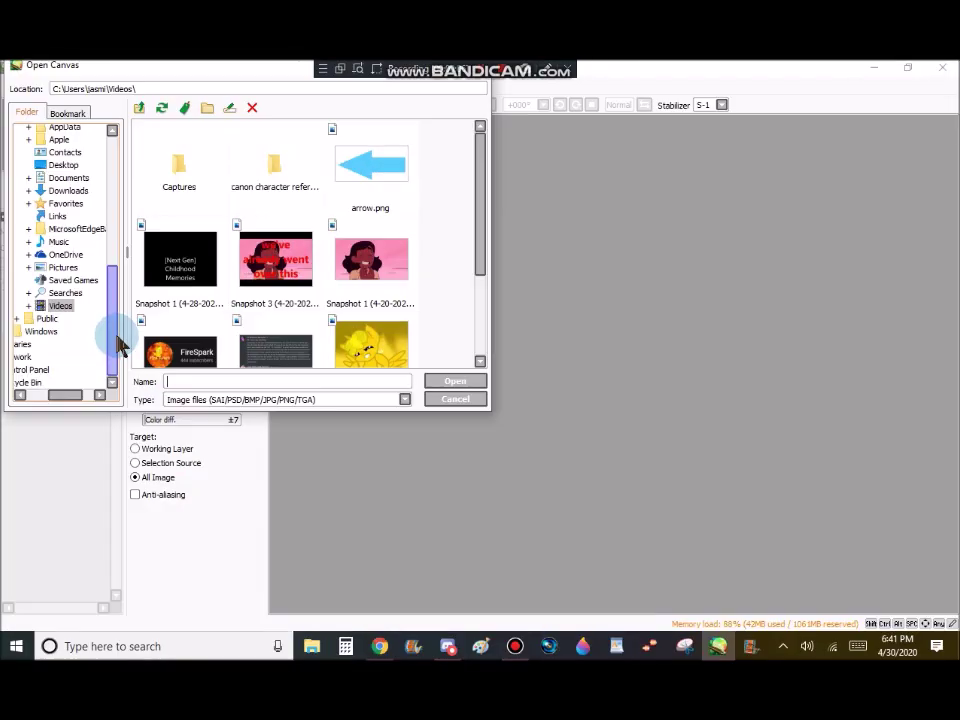
- Switch to PaintTool SAI and open the next gen party cake drawing from the 3D Objects folder
{"action": "scroll", "coordinate": [118, 306], "scroll_direction": "up", "scroll_amount": 3}
{"action": "left_click", "coordinate": [70, 199]}
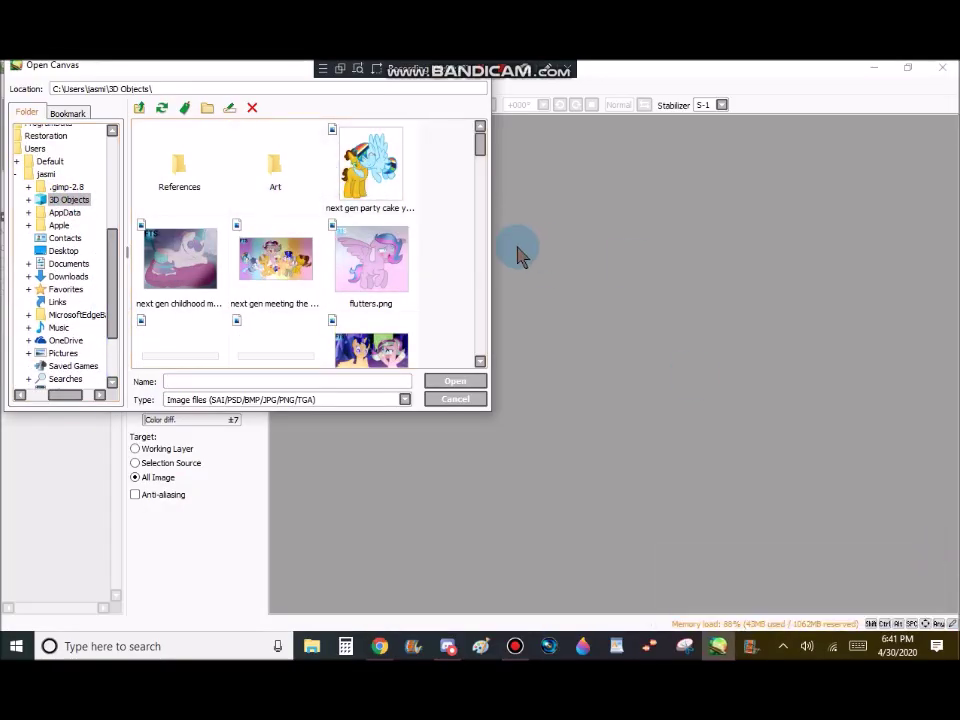
{"action": "double_click", "coordinate": [371, 165]}
{"action": "scroll", "coordinate": [465, 417], "scroll_direction": "up", "scroll_amount": 5}
{"action": "scroll", "coordinate": [424, 424], "scroll_direction": "up", "scroll_amount": 2}
{"action": "scroll", "coordinate": [446, 408], "scroll_direction": "down", "scroll_amount": 2}
{"action": "scroll", "coordinate": [448, 411], "scroll_direction": "up", "scroll_amount": 4}
- Sample the dark brown outline and trim the lower tail sprinkle overlapping it with a size 1 Binary pen
{"action": "right_click", "coordinate": [447, 415]}
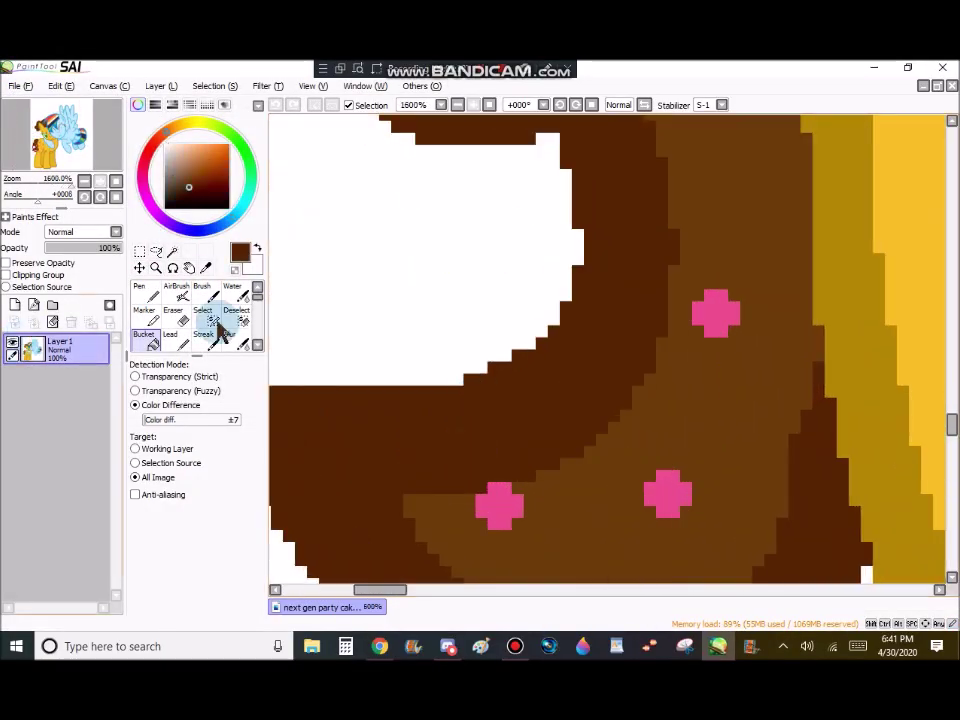
{"action": "scroll", "coordinate": [220, 333], "scroll_direction": "down", "scroll_amount": 2}
{"action": "left_click", "coordinate": [145, 337]}
{"action": "scroll", "coordinate": [500, 483], "scroll_direction": "down", "scroll_amount": 8}
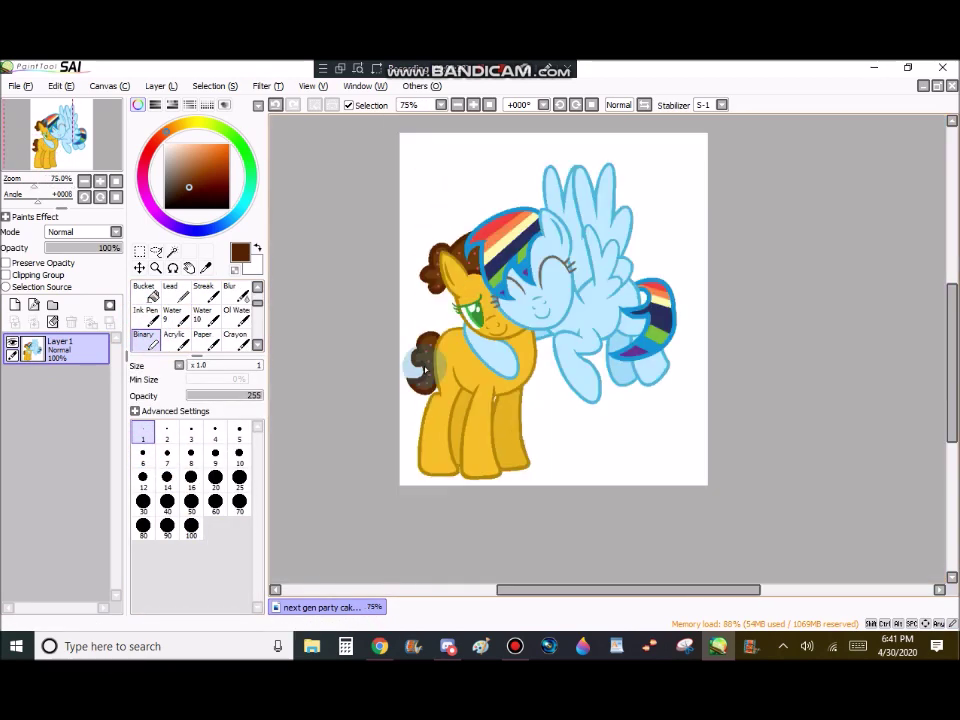
{"action": "left_click", "coordinate": [145, 292]}
{"action": "scroll", "coordinate": [446, 343], "scroll_direction": "up", "scroll_amount": 8}
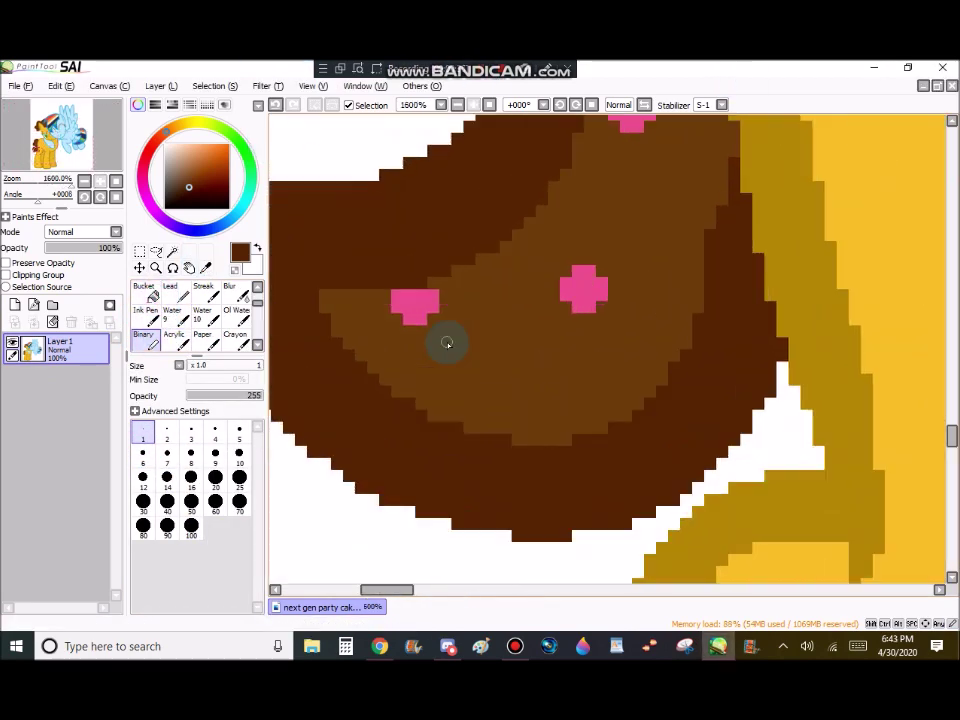
{"action": "scroll", "coordinate": [417, 307], "scroll_direction": "down", "scroll_amount": 8}
- Remove the small pink sprinkles from the tail and mane by filling them with the surrounding medium brown
{"action": "scroll", "coordinate": [606, 240], "scroll_direction": "up", "scroll_amount": 5}
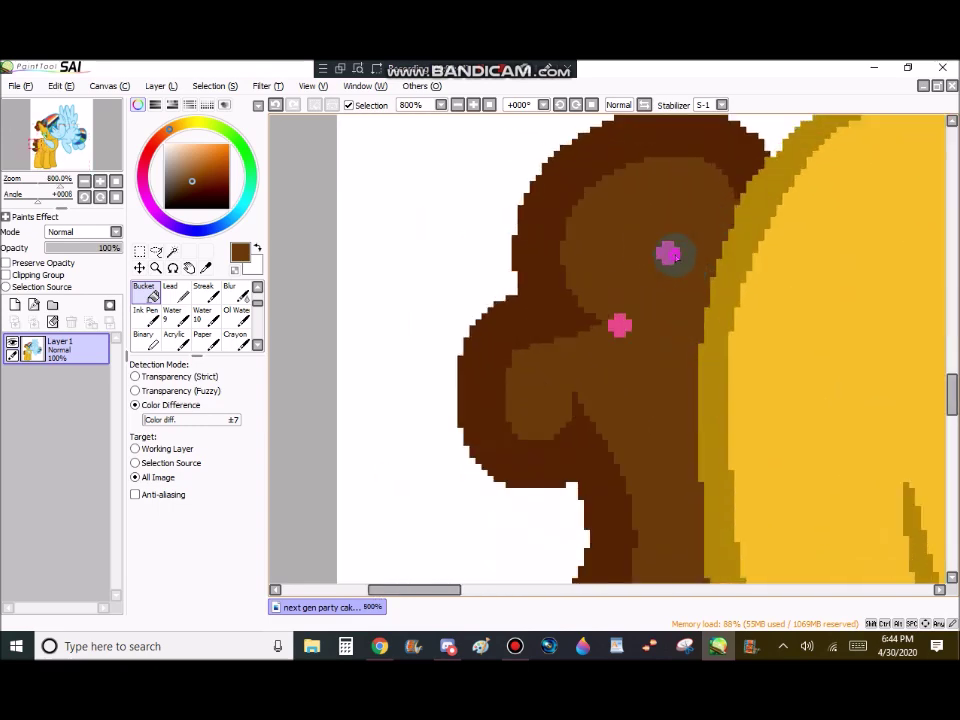
{"action": "scroll", "coordinate": [669, 253], "scroll_direction": "down", "scroll_amount": 2}
{"action": "scroll", "coordinate": [613, 260], "scroll_direction": "up", "scroll_amount": 1}
{"action": "scroll", "coordinate": [619, 191], "scroll_direction": "down", "scroll_amount": 2}
{"action": "scroll", "coordinate": [752, 273], "scroll_direction": "up", "scroll_amount": 4}
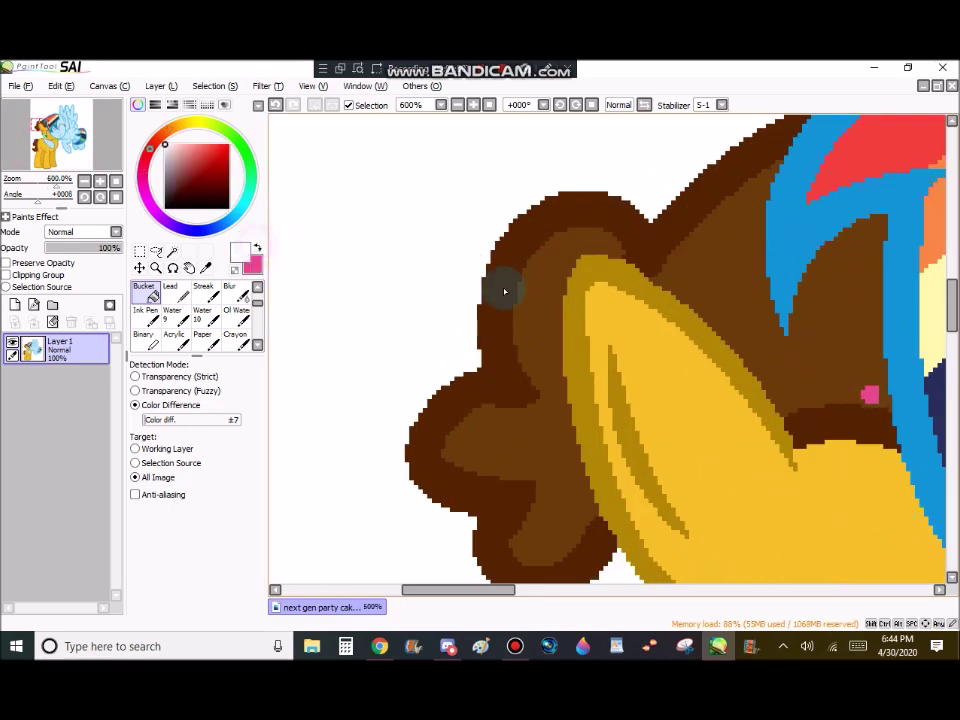
{"action": "scroll", "coordinate": [560, 348], "scroll_direction": "down", "scroll_amount": 3}
{"action": "scroll", "coordinate": [200, 328], "scroll_direction": "down", "scroll_amount": 5}
{"action": "right_click", "coordinate": [203, 328]}
{"action": "left_click", "coordinate": [180, 548]}
{"action": "scroll", "coordinate": [215, 325], "scroll_direction": "up", "scroll_amount": 3}
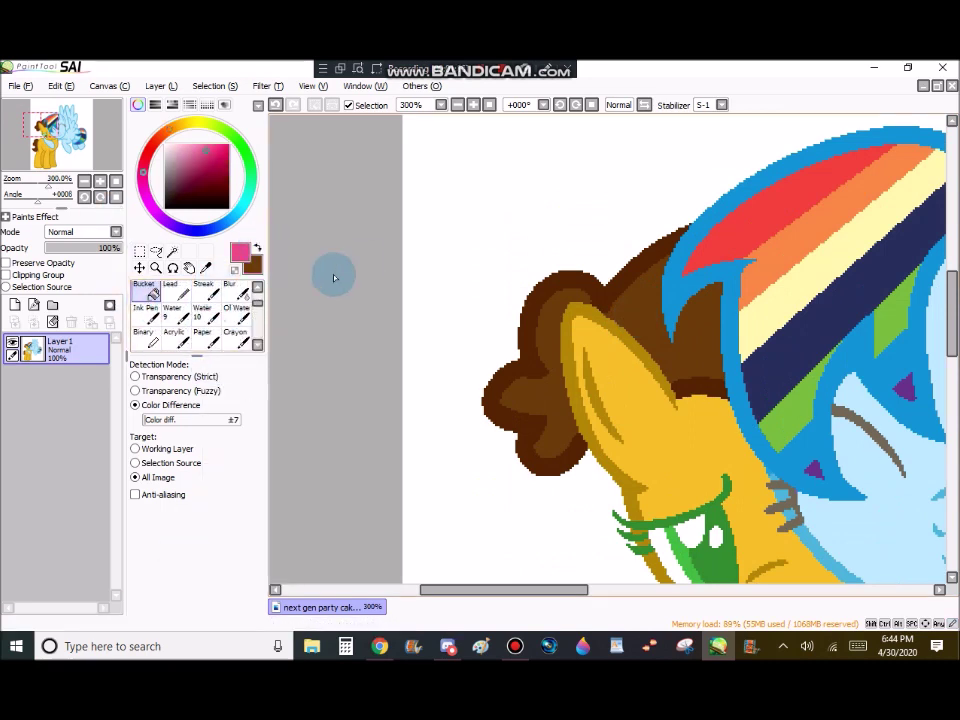
- Select the brown mane area behind the ear and add larger round pink sprinkles with a size 10 Binary pen, then deselect
{"action": "left_click", "coordinate": [172, 252]}
{"action": "left_click", "coordinate": [652, 328]}
{"action": "scroll", "coordinate": [702, 275], "scroll_direction": "up", "scroll_amount": 2}
{"action": "scroll", "coordinate": [153, 338], "scroll_direction": "down", "scroll_amount": 3}
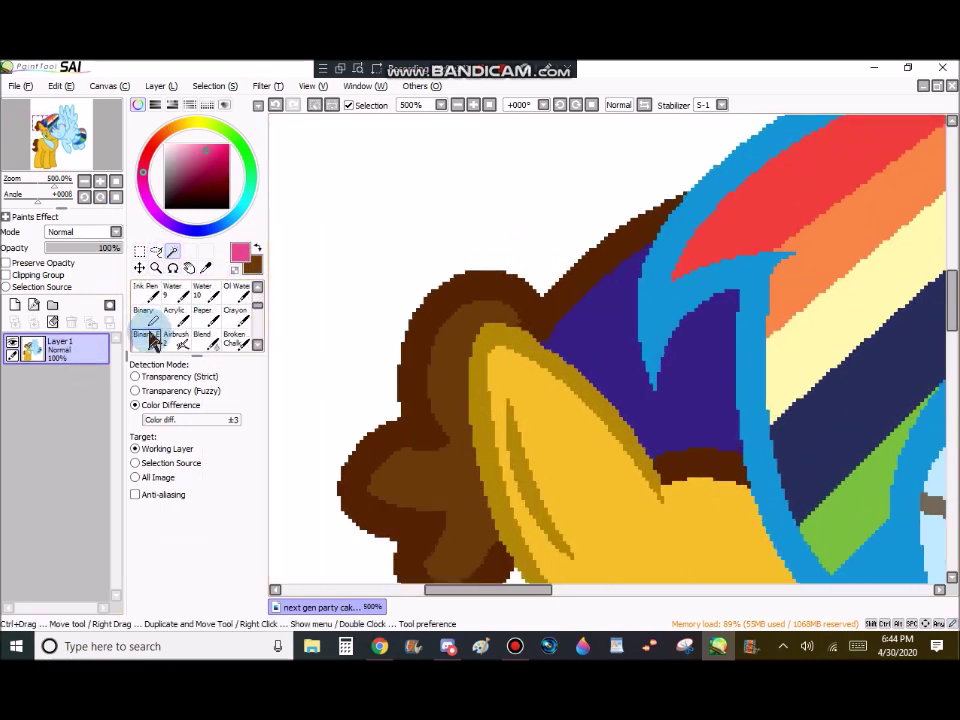
{"action": "left_click", "coordinate": [150, 322]}
{"action": "left_click", "coordinate": [222, 436]}
{"action": "left_click", "coordinate": [316, 106]}
- Select the brown interior of the back mane curls, paint round pink sprinkles within it, and clear the selection
{"action": "left_click", "coordinate": [172, 252]}
{"action": "left_click", "coordinate": [440, 350]}
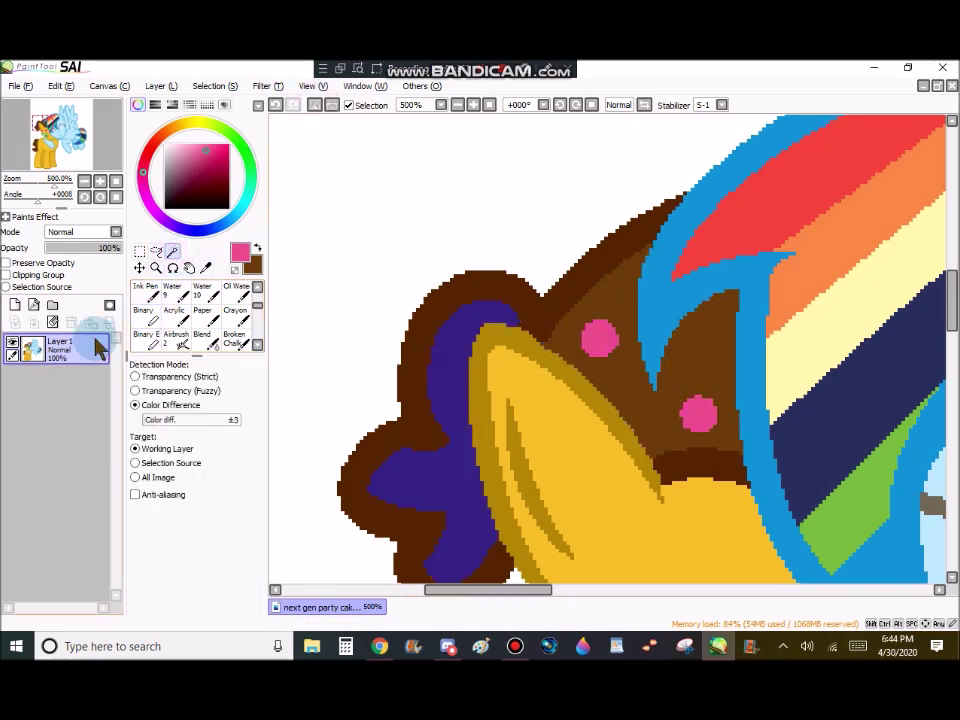
{"action": "left_click", "coordinate": [148, 318]}
{"action": "scroll", "coordinate": [425, 318], "scroll_direction": "down", "scroll_amount": 1}
{"action": "left_click", "coordinate": [440, 333]}
{"action": "left_click", "coordinate": [315, 105]}
{"action": "scroll", "coordinate": [548, 200], "scroll_direction": "down", "scroll_amount": 5}
{"action": "scroll", "coordinate": [529, 308], "scroll_direction": "up", "scroll_amount": 4}
- Select the brown interior of the gold pony's tail and paint round pink sprinkles along it with the Binary pen
{"action": "left_click", "coordinate": [171, 252]}
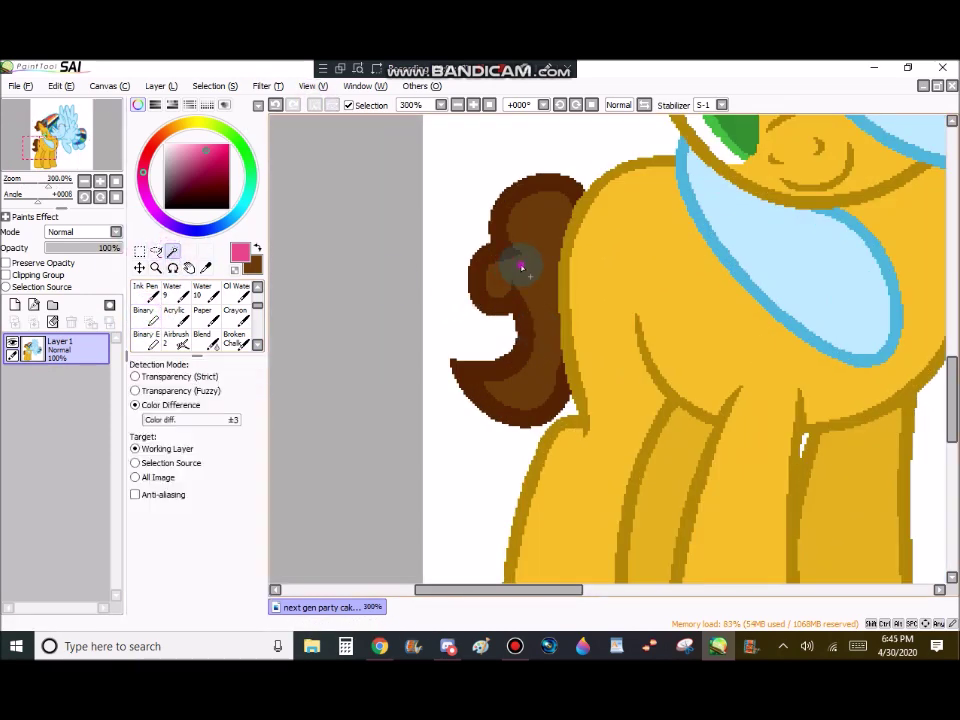
{"action": "left_click", "coordinate": [524, 268]}
{"action": "left_click", "coordinate": [150, 322]}
{"action": "scroll", "coordinate": [521, 178], "scroll_direction": "down", "scroll_amount": 6}
{"action": "scroll", "coordinate": [521, 178], "scroll_direction": "up", "scroll_amount": 1}
- Open the Pinkie Pie's room background vector PNG from the Downloads folder
{"action": "left_click", "coordinate": [22, 86]}
{"action": "left_click", "coordinate": [34, 111]}
{"action": "scroll", "coordinate": [372, 260], "scroll_direction": "down", "scroll_amount": 3}
{"action": "left_click", "coordinate": [943, 553]}
{"action": "left_click", "coordinate": [176, 250]}
{"action": "left_click", "coordinate": [456, 381]}
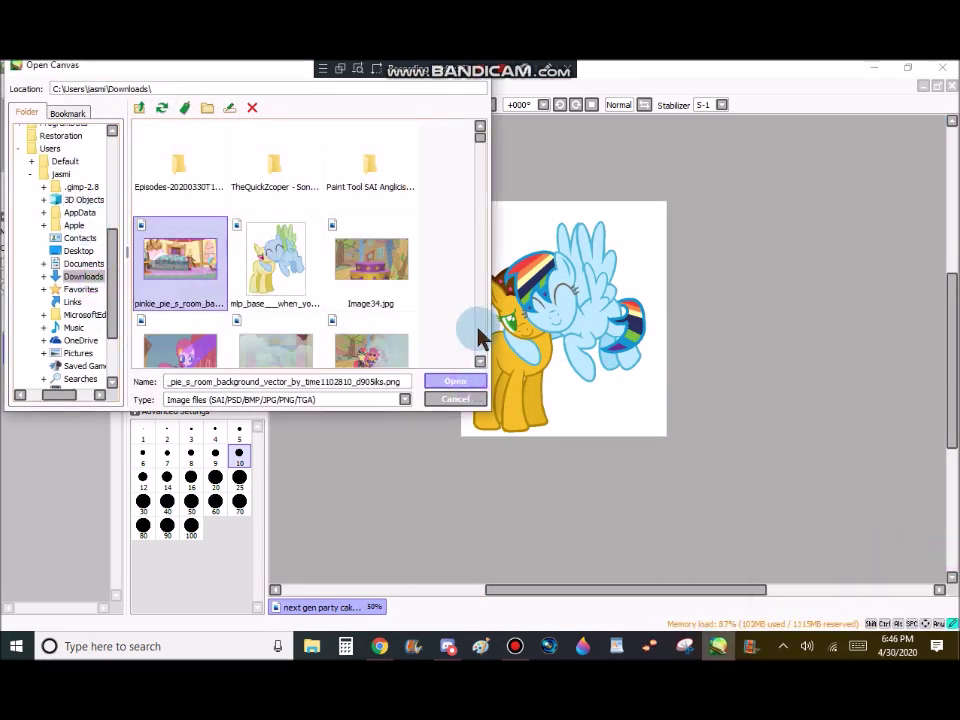
{"action": "left_click", "coordinate": [668, 392]}
{"action": "scroll", "coordinate": [668, 392], "scroll_direction": "up", "scroll_amount": 10}
{"action": "left_click", "coordinate": [277, 105]}
{"action": "scroll", "coordinate": [420, 274], "scroll_direction": "down", "scroll_amount": 11}
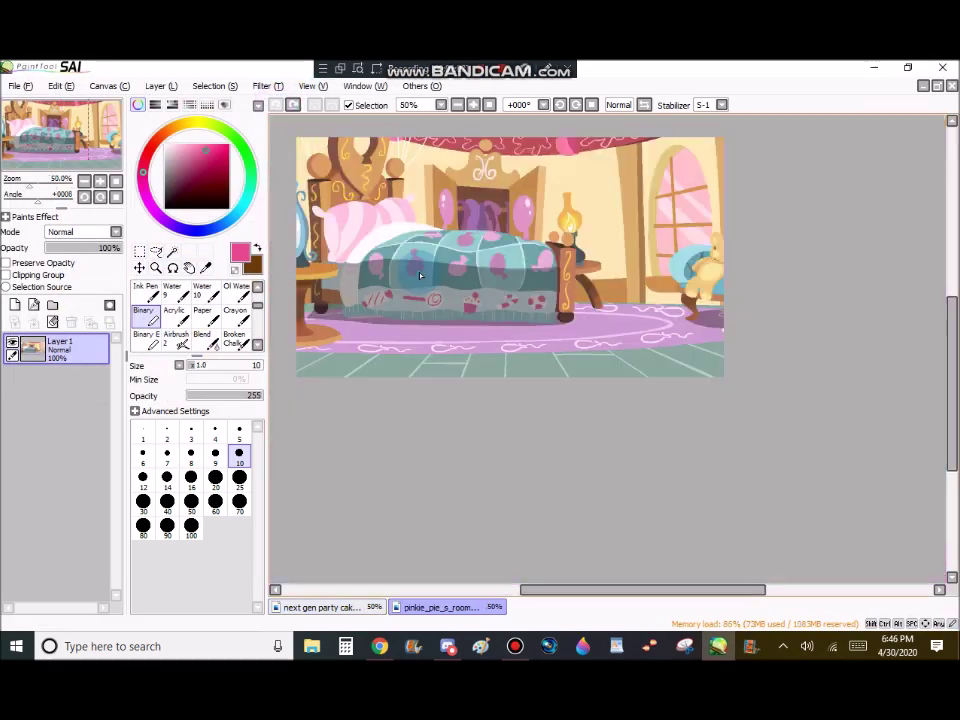
- Copy the bedroom background image and paste it into the pony drawing as a new layer
{"action": "key", "text": "ctrl+t"}
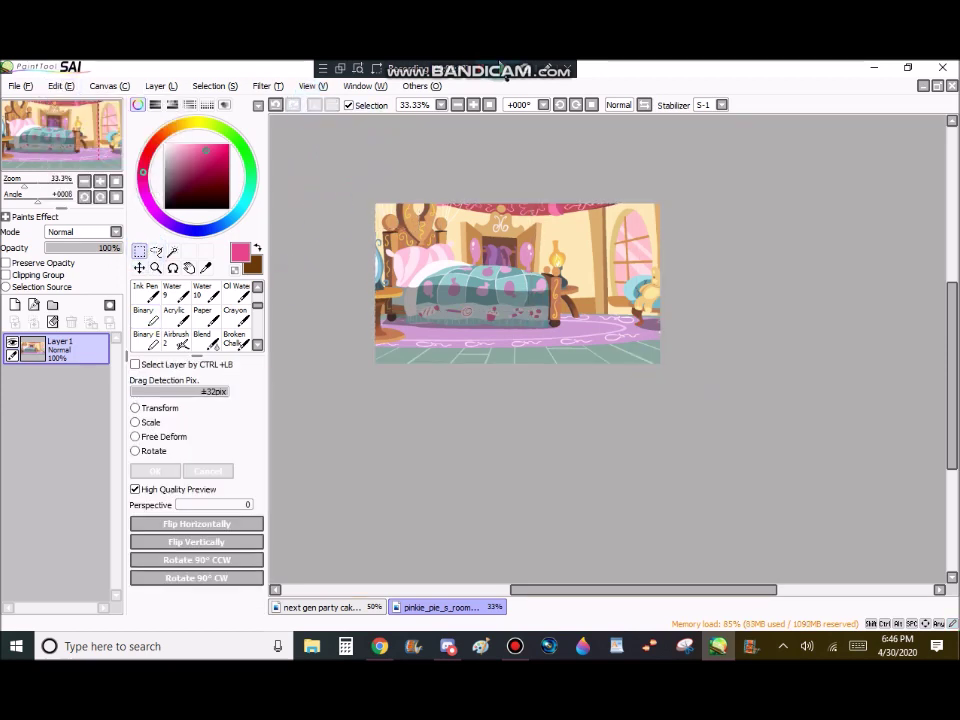
{"action": "left_click", "coordinate": [378, 607]}
{"action": "left_click", "coordinate": [61, 86]}
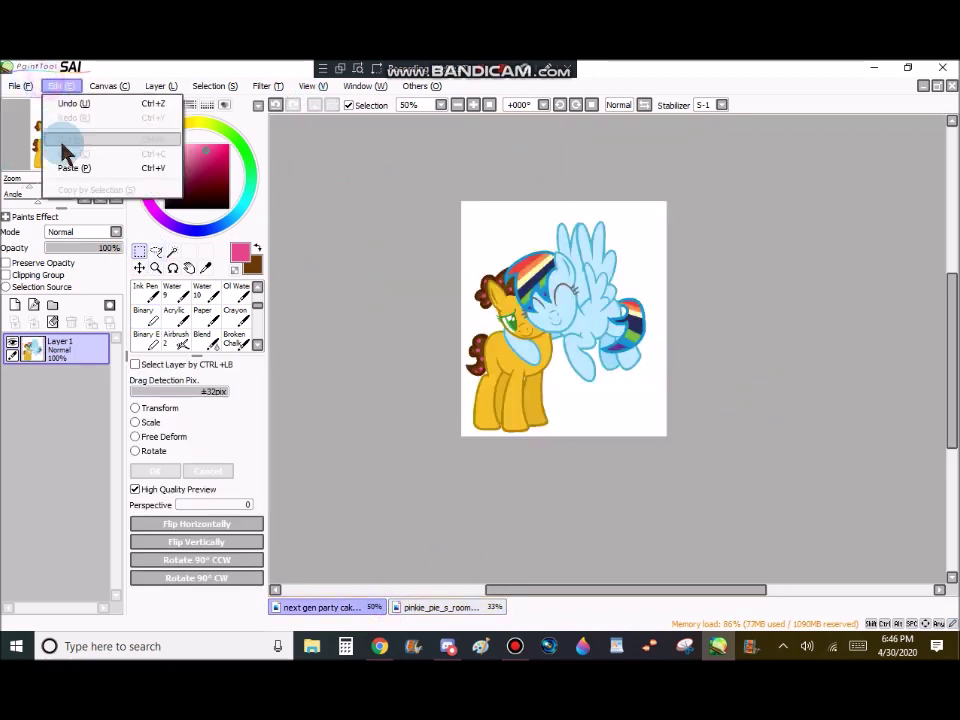
{"action": "left_click", "coordinate": [64, 150]}
- Move and enlarge the pasted bedroom background to cover the whole canvas, and place the pony layer above it
{"action": "left_click", "coordinate": [142, 422]}
{"action": "left_click_drag", "start_coordinate": [632, 349], "coordinate": [497, 296]}
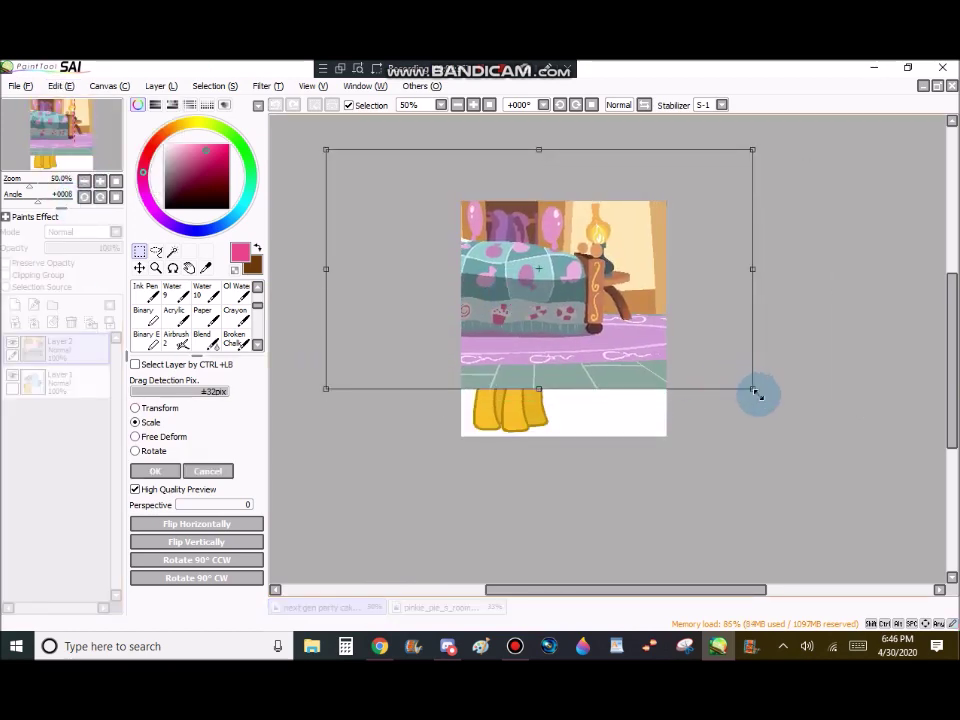
{"action": "left_click_drag", "start_coordinate": [753, 389], "coordinate": [956, 578]}
{"action": "scroll", "coordinate": [629, 438], "scroll_direction": "up", "scroll_amount": 5}
{"action": "scroll", "coordinate": [490, 163], "scroll_direction": "down", "scroll_amount": 6}
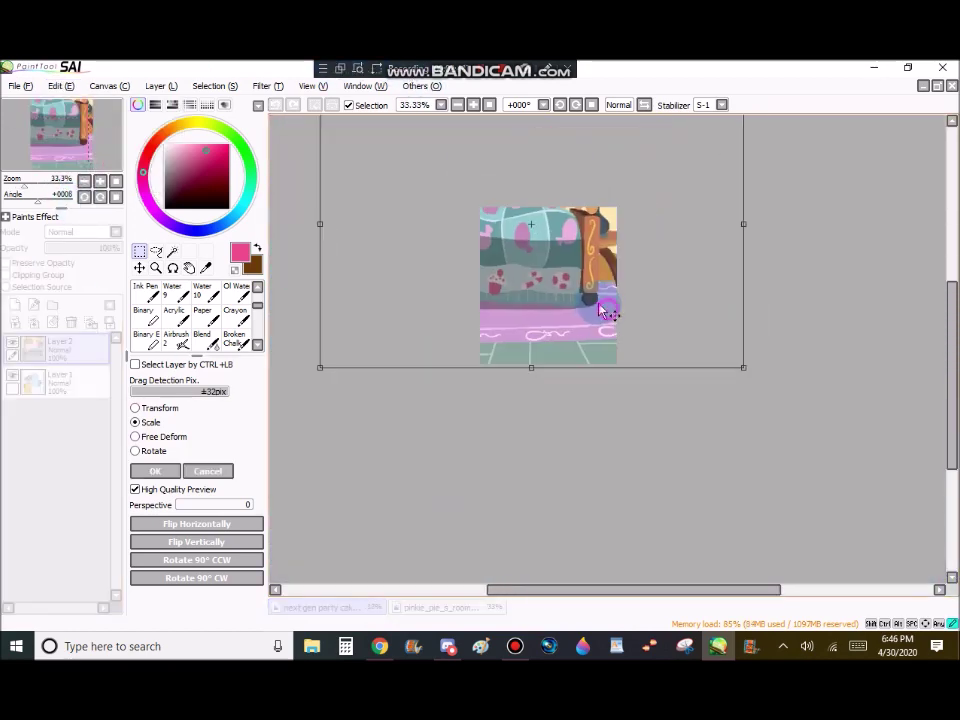
{"action": "left_click", "coordinate": [156, 471]}
{"action": "left_click_drag", "start_coordinate": [44, 376], "coordinate": [50, 350]}
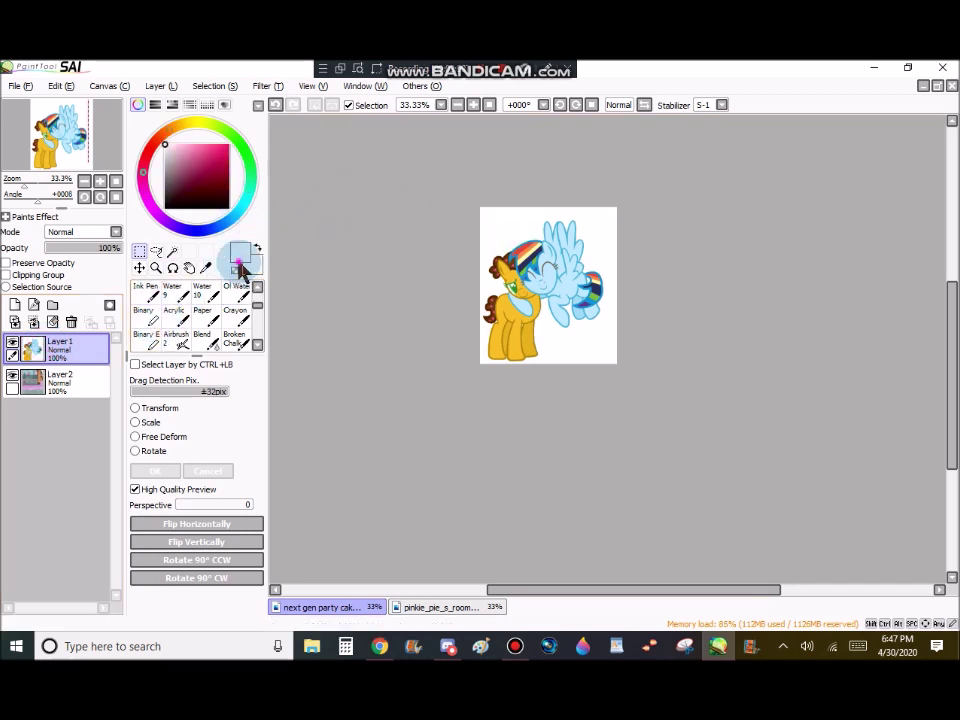
- Select the white area surrounding the ponies on Layer1 and erase it with a size 100 Binary eraser
{"action": "scroll", "coordinate": [150, 320], "scroll_direction": "down", "scroll_amount": 3}
{"action": "left_click", "coordinate": [173, 252]}
{"action": "scroll", "coordinate": [498, 229], "scroll_direction": "up", "scroll_amount": 2}
{"action": "left_click", "coordinate": [497, 226]}
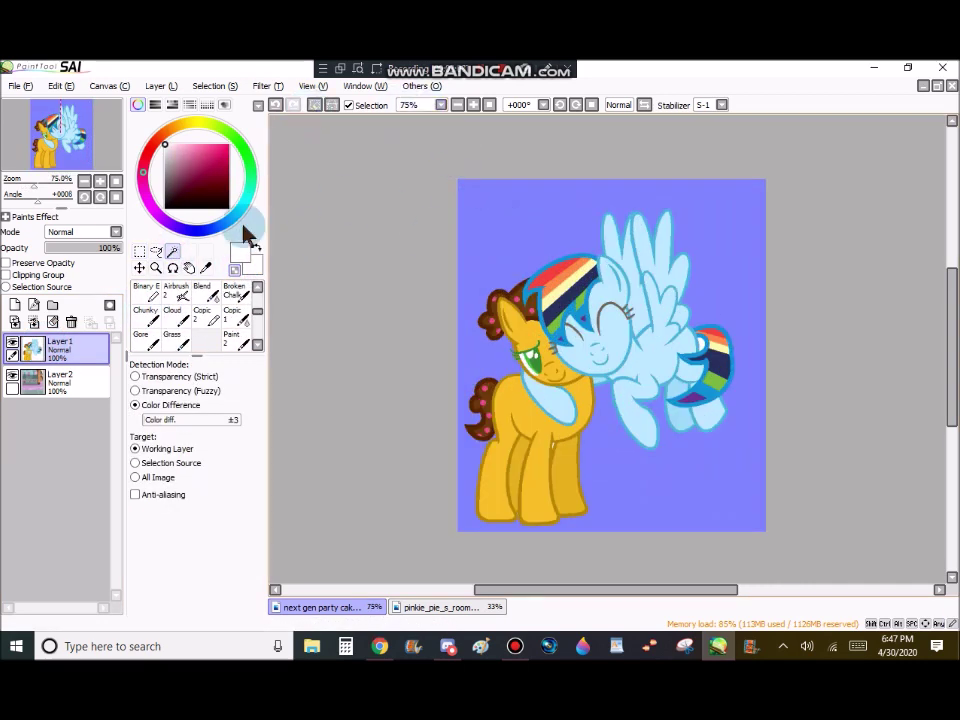
{"action": "left_click", "coordinate": [146, 291]}
{"action": "scroll", "coordinate": [485, 192], "scroll_direction": "up", "scroll_amount": 3}
{"action": "mouse_move", "coordinate": [463, 199]}
{"action": "left_mouse_down"}
{"action": "mouse_move", "coordinate": [554, 195]}
{"action": "mouse_move", "coordinate": [742, 207]}
{"action": "left_mouse_up"}
{"action": "scroll", "coordinate": [484, 205], "scroll_direction": "down", "scroll_amount": 3}
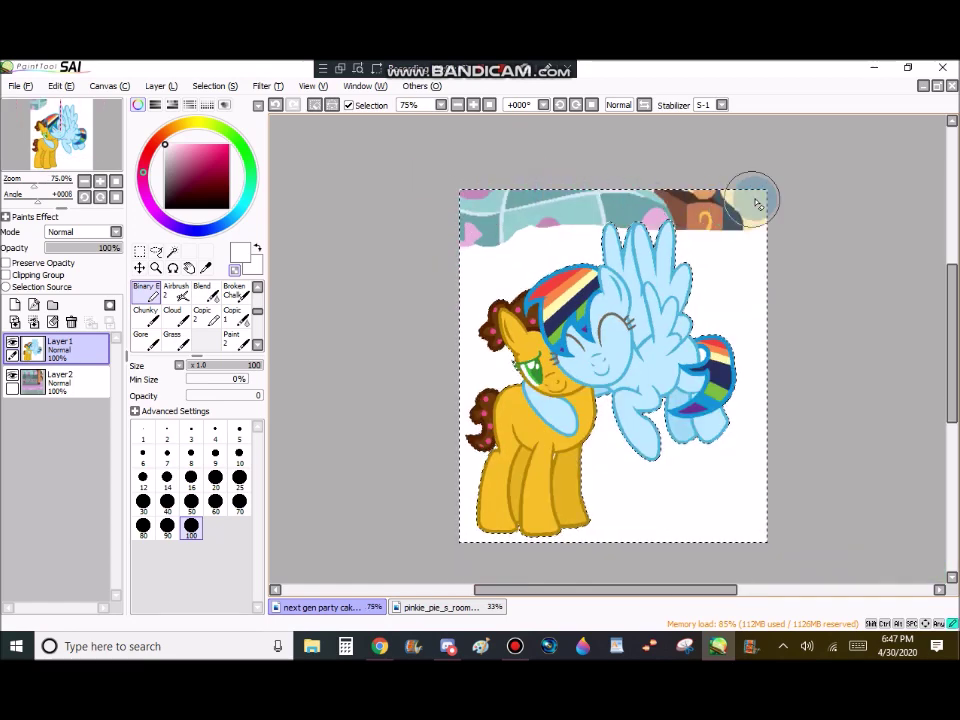
{"action": "left_click_drag", "start_coordinate": [500, 258], "coordinate": [476, 323]}
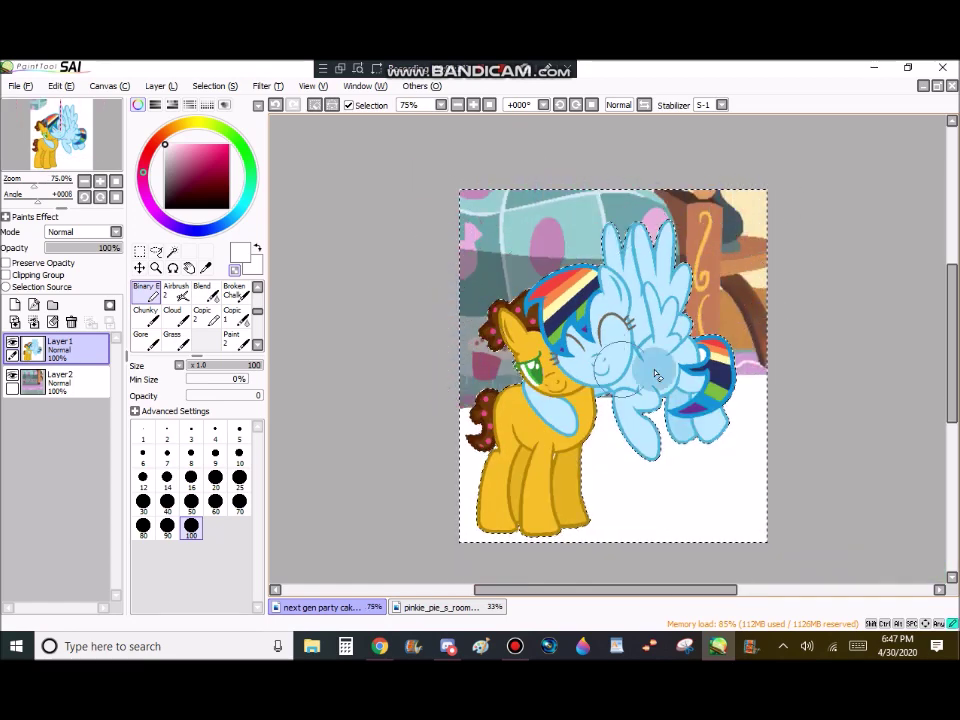
{"action": "mouse_move", "coordinate": [453, 415]}
{"action": "left_mouse_down"}
{"action": "mouse_move", "coordinate": [765, 429]}
{"action": "mouse_move", "coordinate": [515, 510]}
{"action": "mouse_move", "coordinate": [740, 520]}
{"action": "left_mouse_up"}
- Select the enclosed white gap beside the rainbow tail's inner curl and erase it to reveal the background
{"action": "scroll", "coordinate": [664, 321], "scroll_direction": "up", "scroll_amount": 8}
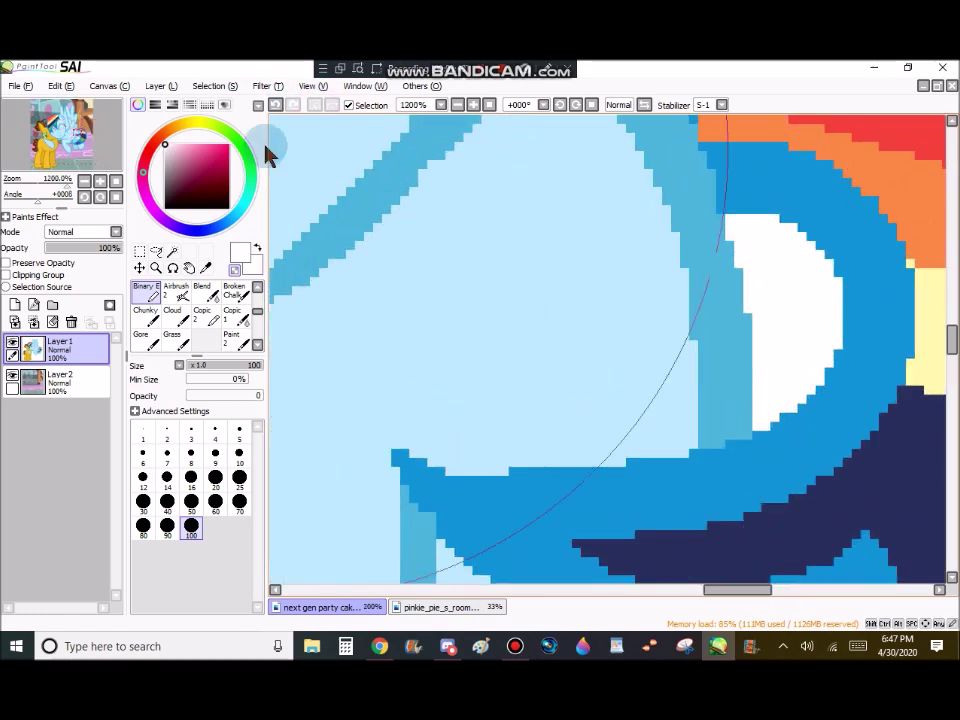
{"action": "left_click", "coordinate": [172, 250]}
{"action": "left_click", "coordinate": [759, 288]}
{"action": "left_click", "coordinate": [144, 293]}
{"action": "left_click", "coordinate": [666, 252]}
{"action": "scroll", "coordinate": [664, 251], "scroll_direction": "down", "scroll_amount": 3}
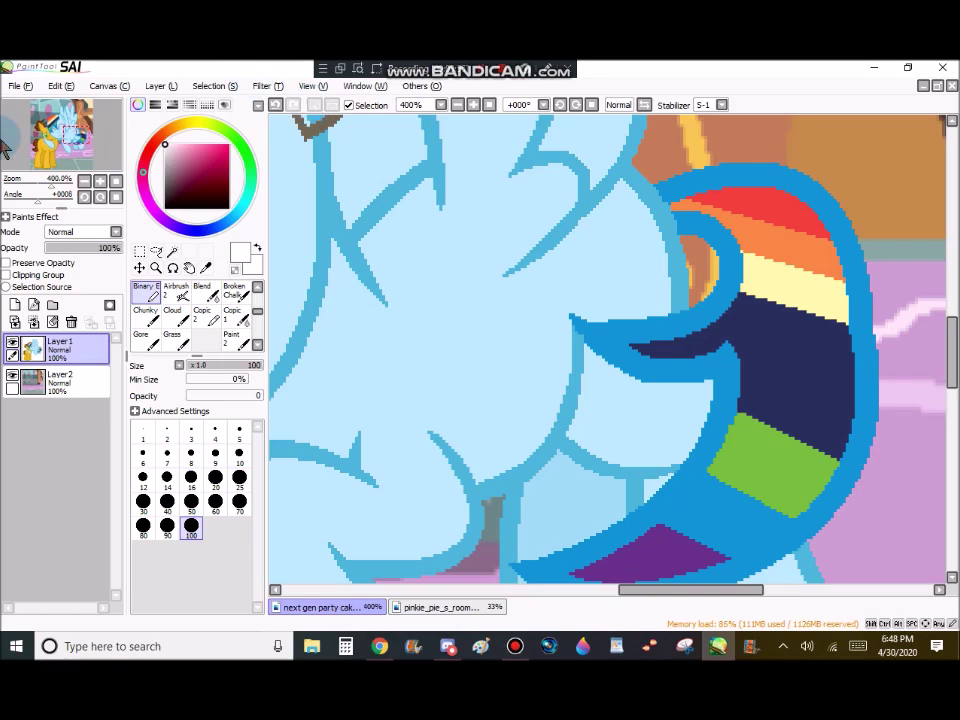
- Clear the remaining small white gaps around the ponies using the Bucket with the transparent color
{"action": "scroll", "coordinate": [709, 438], "scroll_direction": "down", "scroll_amount": 4}
{"action": "scroll", "coordinate": [531, 396], "scroll_direction": "up", "scroll_amount": 8}
{"action": "scroll", "coordinate": [151, 311], "scroll_direction": "up", "scroll_amount": 4}
{"action": "left_click", "coordinate": [151, 313]}
{"action": "scroll", "coordinate": [558, 374], "scroll_direction": "down", "scroll_amount": 8}
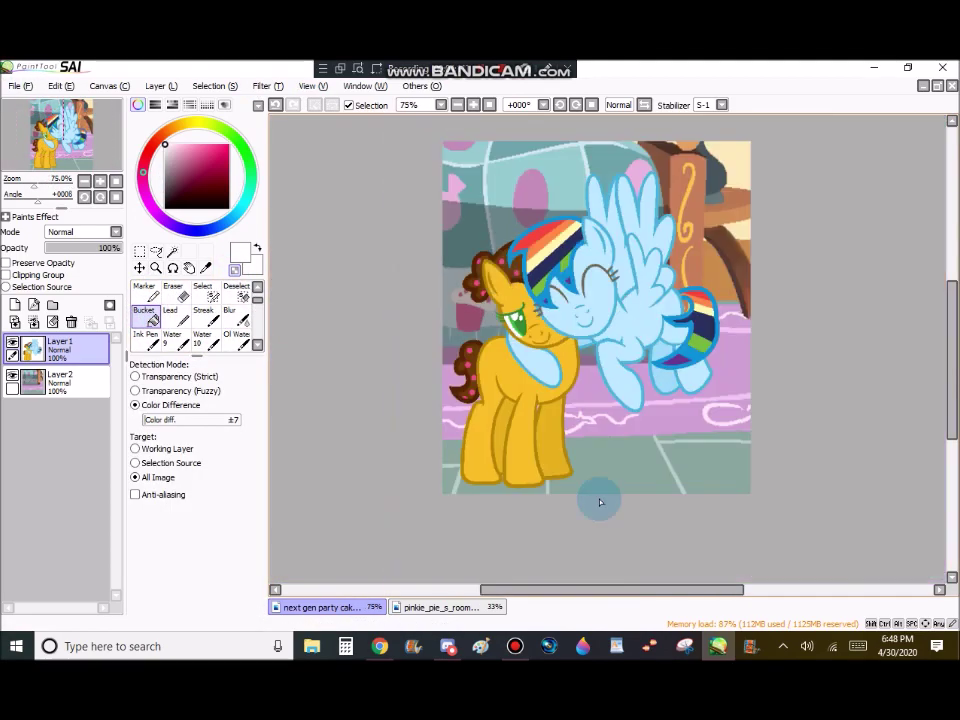
- Switch to Discord and send "Are", "You" and "Serious" as three separate messages in star-chatroom
{"action": "left_click", "coordinate": [447, 646]}
{"action": "left_click", "coordinate": [860, 647]}
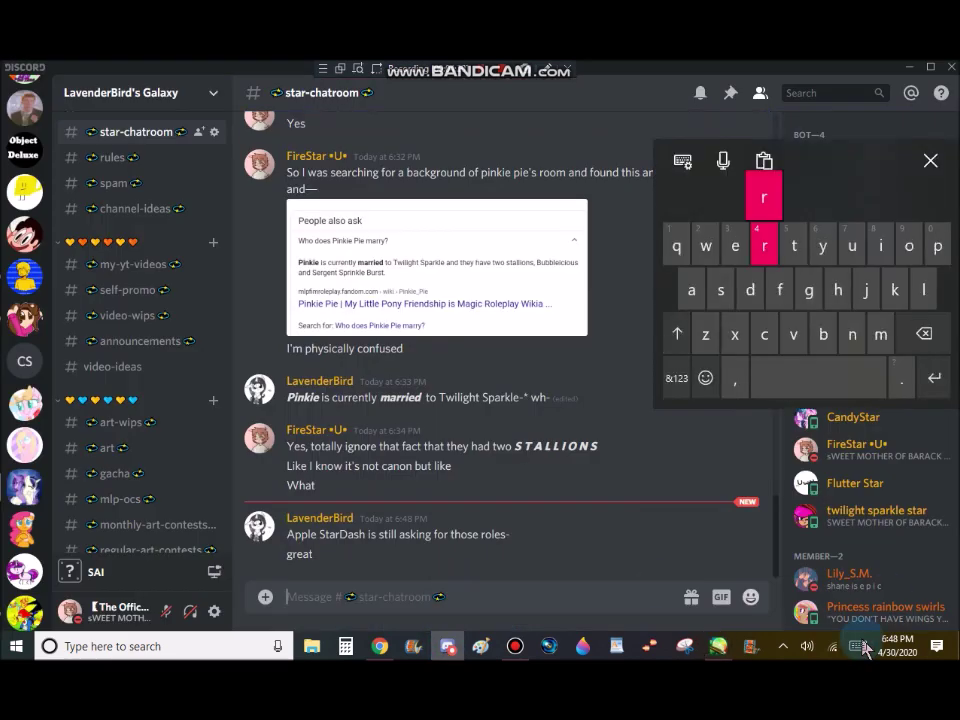
{"action": "type", "text": "Are"}
{"action": "key", "text": "Return"}
{"action": "type", "text": "You"}
{"action": "key", "text": "Return"}
{"action": "type", "text": "Serious"}
{"action": "key", "text": "Return"}
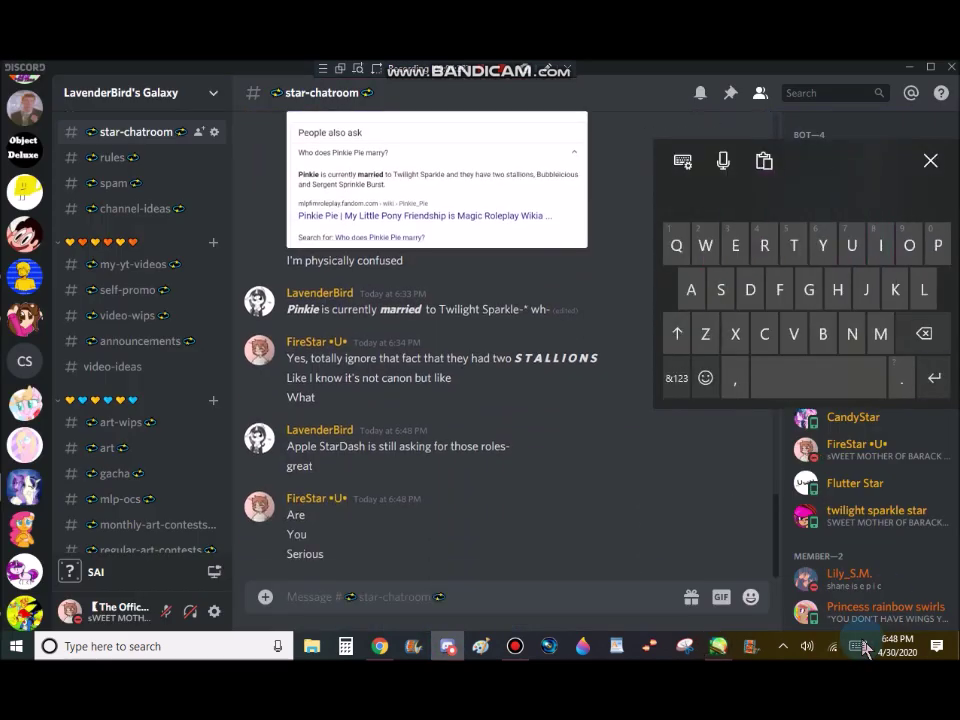
- Switch back to PaintTool SAI, open the "next gen possible ..." image and copy the rainbow lightning bolt using the lasso
{"action": "key", "text": "alt+Tab"}
{"action": "left_click", "coordinate": [15, 85]}
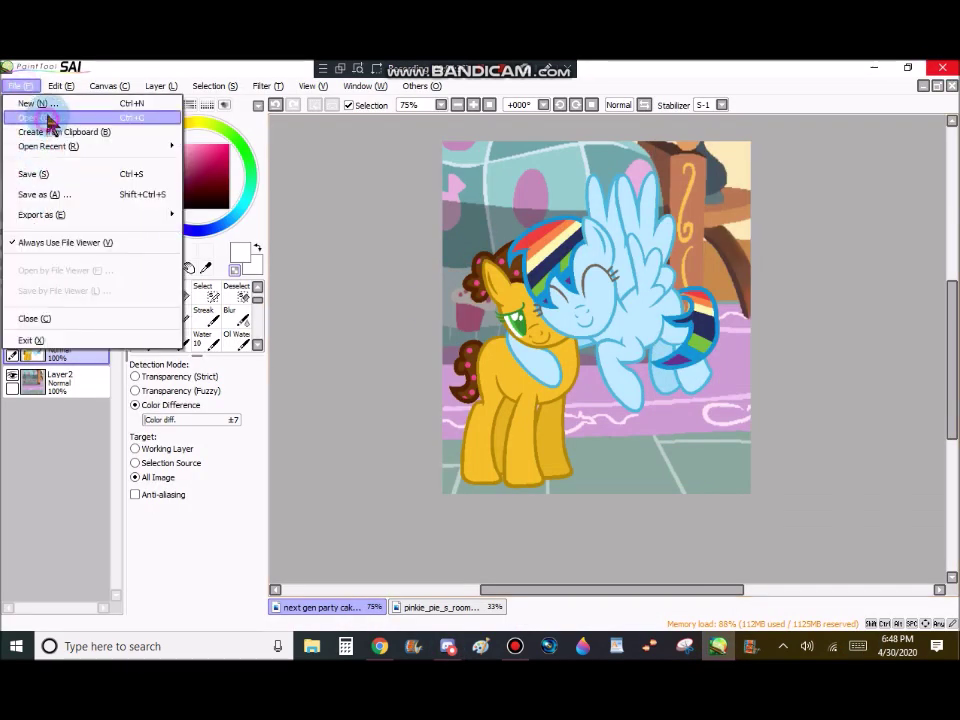
{"action": "left_click", "coordinate": [47, 117]}
{"action": "scroll", "coordinate": [297, 248], "scroll_direction": "down", "scroll_amount": 3}
{"action": "double_click", "coordinate": [300, 180]}
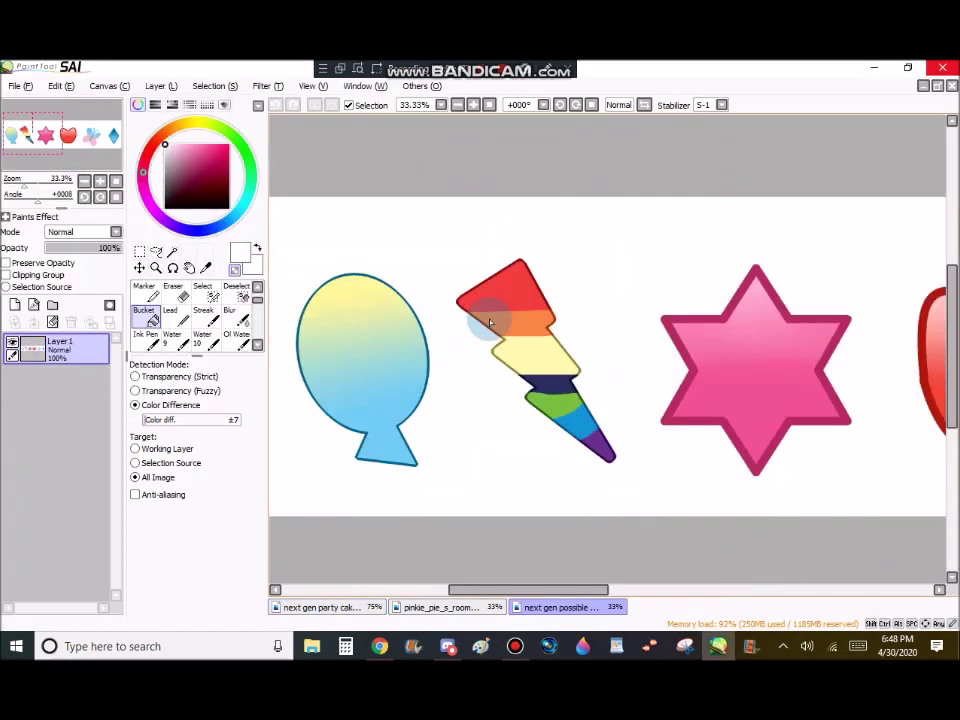
{"action": "left_click", "coordinate": [156, 252]}
{"action": "left_click_drag", "start_coordinate": [500, 234], "coordinate": [462, 269]}
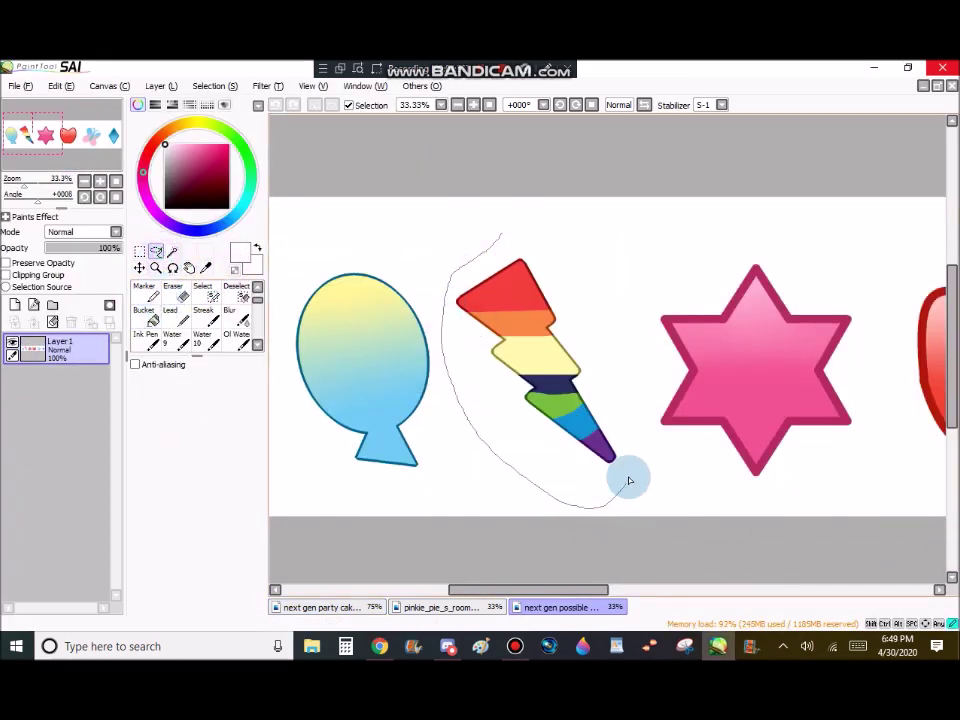
{"action": "left_click", "coordinate": [453, 650]}
{"action": "left_click", "coordinate": [716, 650]}
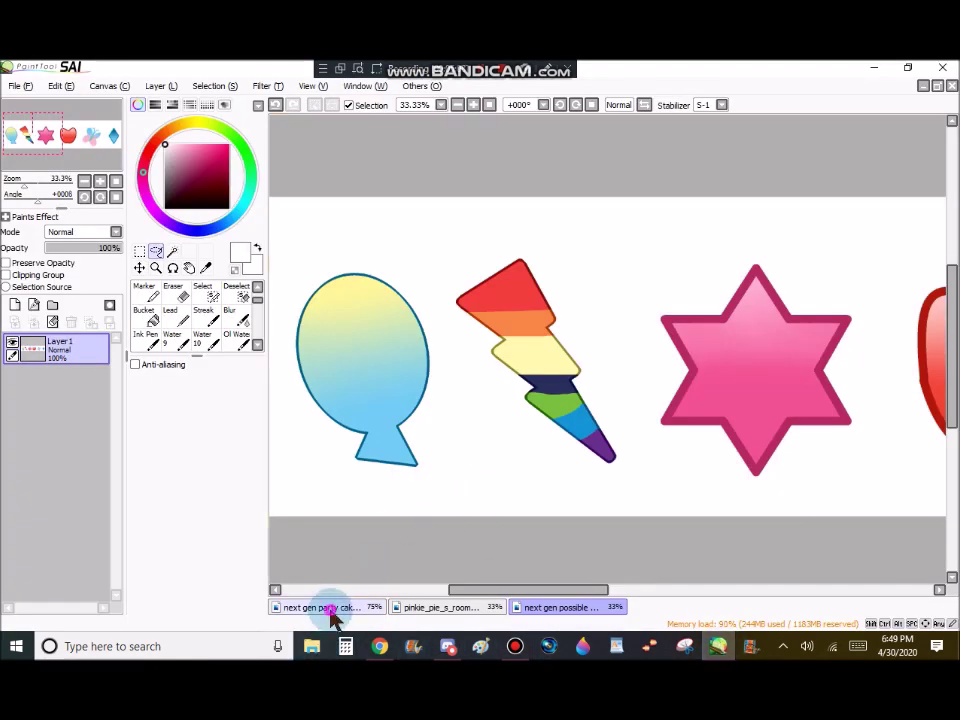
- Paste the rainbow lightning bolt into the two-pony image as a new layer
{"action": "left_click", "coordinate": [329, 611]}
{"action": "left_click", "coordinate": [61, 86]}
{"action": "left_click", "coordinate": [72, 167]}
- Scale the pasted lightning bolt down and move it onto the blue pony's flank beside the rainbow tail
{"action": "left_click", "coordinate": [139, 252]}
{"action": "left_click", "coordinate": [150, 422]}
{"action": "scroll", "coordinate": [771, 435], "scroll_direction": "down", "scroll_amount": 3}
{"action": "left_click_drag", "start_coordinate": [771, 435], "coordinate": [567, 352]}
{"action": "left_click_drag", "start_coordinate": [671, 416], "coordinate": [615, 293]}
{"action": "scroll", "coordinate": [615, 293], "scroll_direction": "up", "scroll_amount": 4}
{"action": "left_click_drag", "start_coordinate": [615, 293], "coordinate": [528, 323]}
{"action": "scroll", "coordinate": [565, 350], "scroll_direction": "up", "scroll_amount": 2}
{"action": "scroll", "coordinate": [590, 398], "scroll_direction": "down", "scroll_amount": 1}
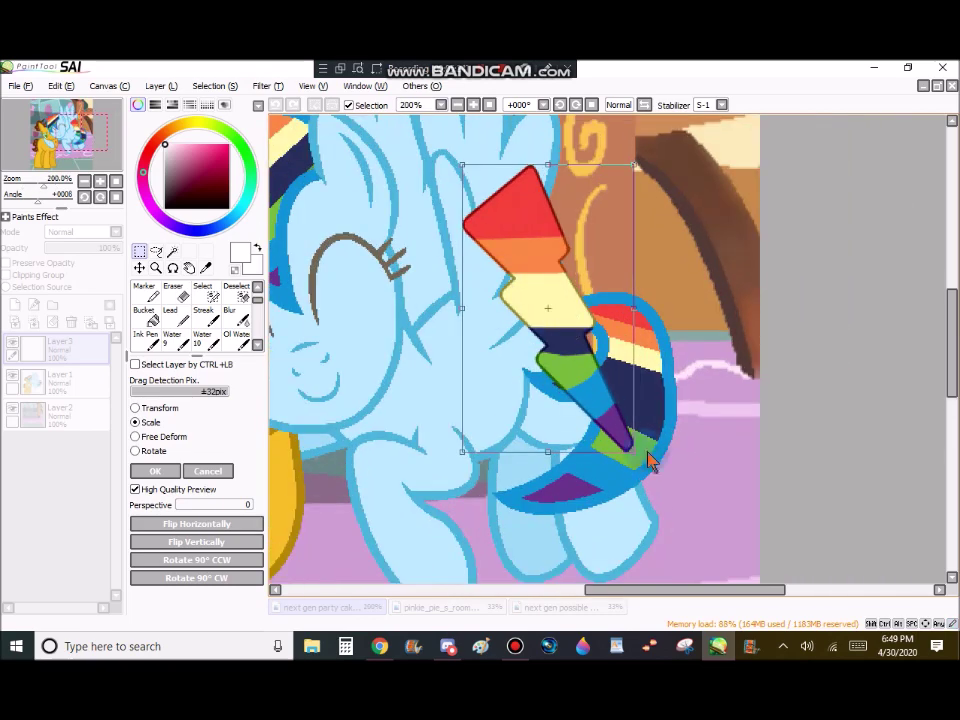
{"action": "left_click_drag", "start_coordinate": [634, 452], "coordinate": [525, 267]}
{"action": "left_click_drag", "start_coordinate": [482, 220], "coordinate": [523, 362]}
{"action": "scroll", "coordinate": [523, 362], "scroll_direction": "up", "scroll_amount": 1}
{"action": "scroll", "coordinate": [527, 368], "scroll_direction": "up", "scroll_amount": 1}
- Rotate and free-deform the lightning bolt to fit the blue pony's flank, and apply the transformation
{"action": "left_click", "coordinate": [165, 452]}
{"action": "left_click_drag", "start_coordinate": [560, 505], "coordinate": [447, 396]}
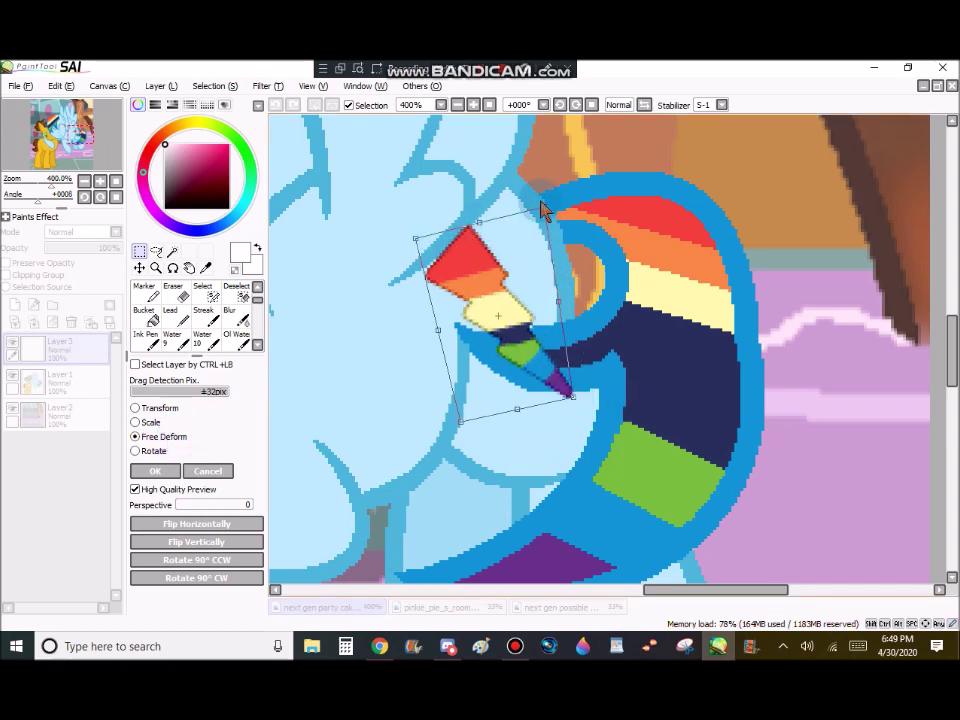
{"action": "left_click", "coordinate": [167, 477]}
- Select the blue pony's outline and the tail areas overlapping the lightning bolt on Layer1 with the Magic Wand
{"action": "left_click", "coordinate": [39, 390]}
{"action": "left_click", "coordinate": [172, 252]}
{"action": "scroll", "coordinate": [452, 203], "scroll_direction": "up", "scroll_amount": 1}
{"action": "left_click", "coordinate": [455, 225]}
{"action": "left_click", "coordinate": [315, 105]}
{"action": "left_click", "coordinate": [612, 309]}
{"action": "left_click", "coordinate": [640, 394]}
{"action": "left_click", "coordinate": [632, 438]}
- Erase the overlapping parts of the lightning bolt on Layer3 with the Binary Eraser and clear the selection
{"action": "left_click", "coordinate": [62, 347]}
{"action": "scroll", "coordinate": [174, 319], "scroll_direction": "down", "scroll_amount": 1}
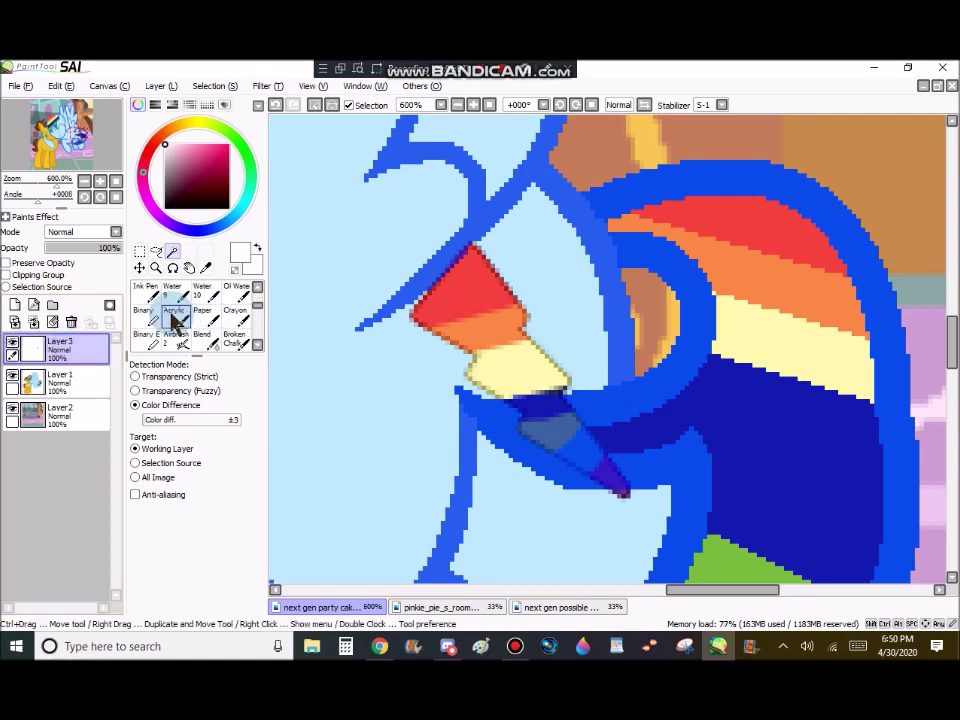
{"action": "left_click", "coordinate": [152, 338]}
{"action": "left_click_drag", "start_coordinate": [530, 420], "coordinate": [620, 410]}
{"action": "left_click", "coordinate": [314, 106]}
{"action": "scroll", "coordinate": [590, 244], "scroll_direction": "down", "scroll_amount": 6}
- Switch to Discord and send "Thank you" in star-chatroom
{"action": "left_click", "coordinate": [448, 646]}
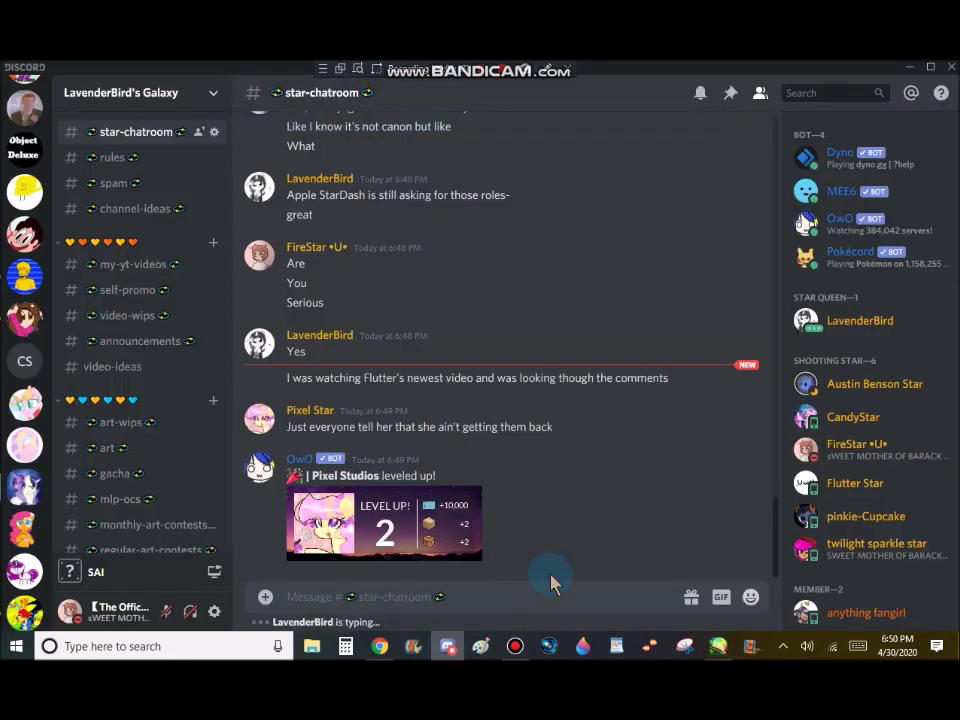
{"action": "left_click", "coordinate": [848, 649]}
{"action": "type", "text": "Thank you"}
{"action": "key", "text": "Return"}
- Switch back to PaintTool SAI and lasso and copy the yellow-blue balloon in the "next gen possible ..." image
{"action": "left_click", "coordinate": [717, 646]}
{"action": "left_click", "coordinate": [930, 160]}
{"action": "left_click", "coordinate": [531, 609]}
{"action": "scroll", "coordinate": [354, 381], "scroll_direction": "up", "scroll_amount": 3}
{"action": "left_click", "coordinate": [161, 253]}
{"action": "left_click", "coordinate": [160, 251]}
{"action": "left_click_drag", "start_coordinate": [489, 186], "coordinate": [410, 449]}
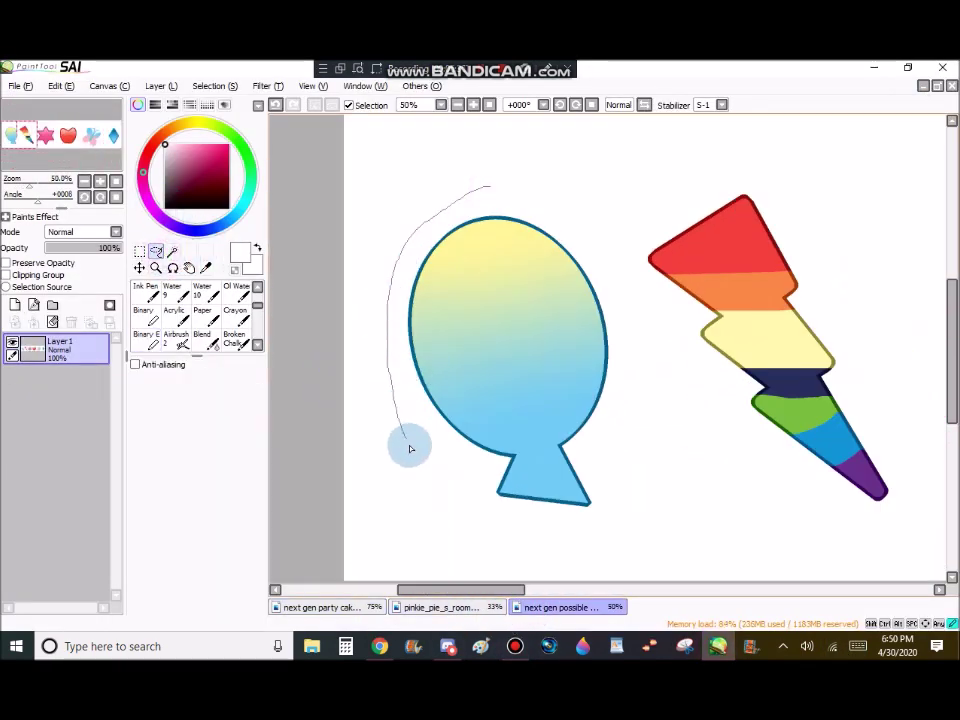
{"action": "left_click_drag", "start_coordinate": [501, 177], "coordinate": [501, 177]}
{"action": "left_click", "coordinate": [61, 86]}
{"action": "left_click", "coordinate": [482, 610]}
- Switch to Discord and send "For what and why" in star-chatroom
{"action": "left_click", "coordinate": [455, 646]}
{"action": "left_click", "coordinate": [588, 527]}
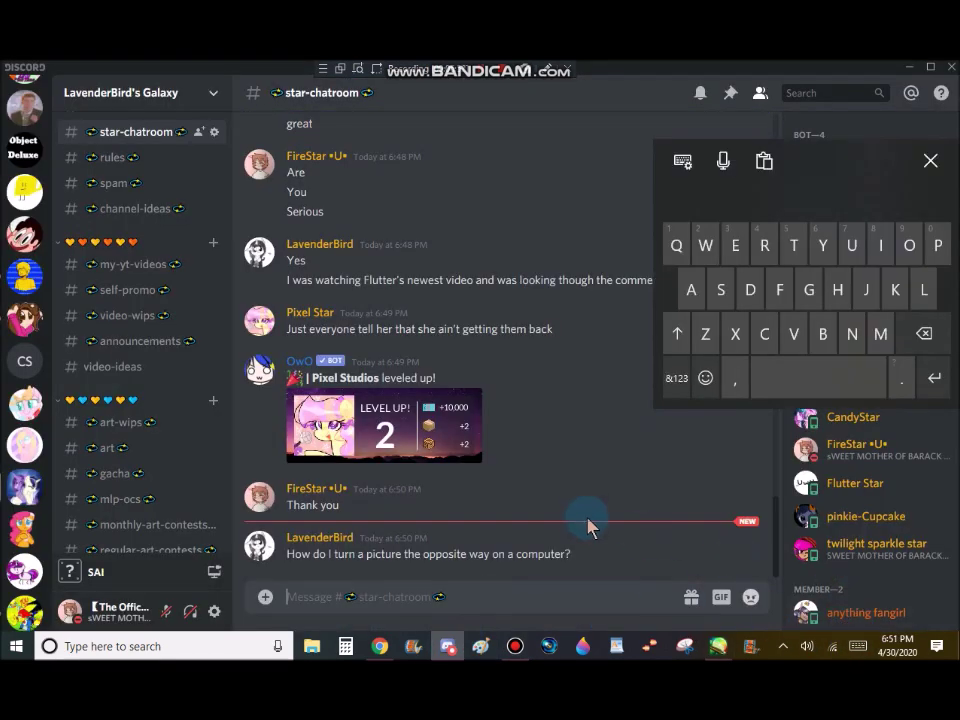
{"action": "type", "text": "For"}
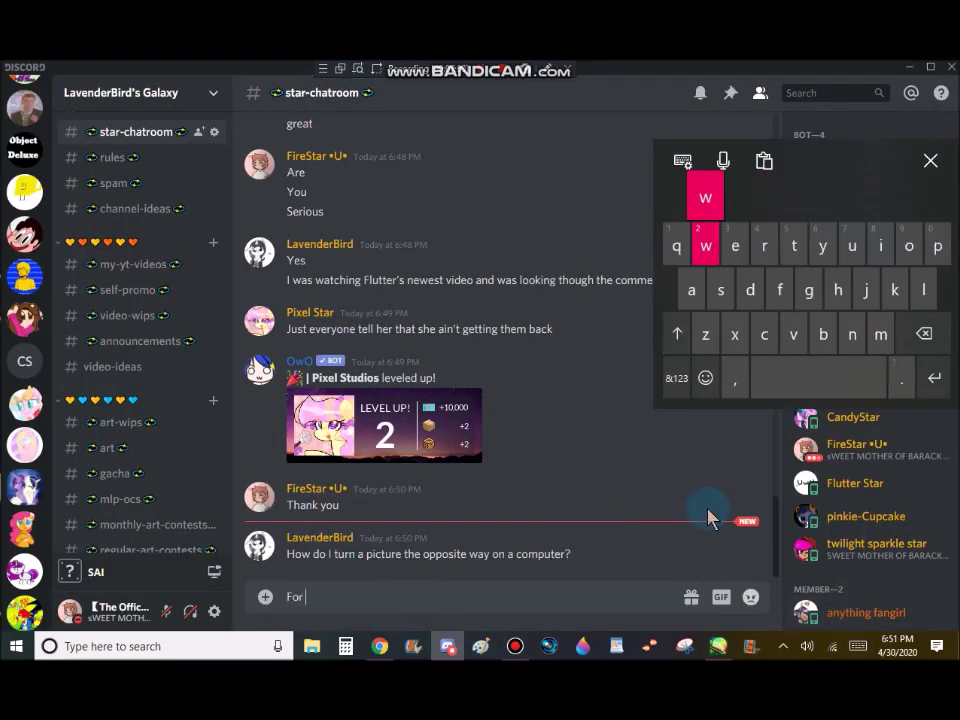
{"action": "type", "text": " what and why"}
{"action": "key", "text": "Return"}
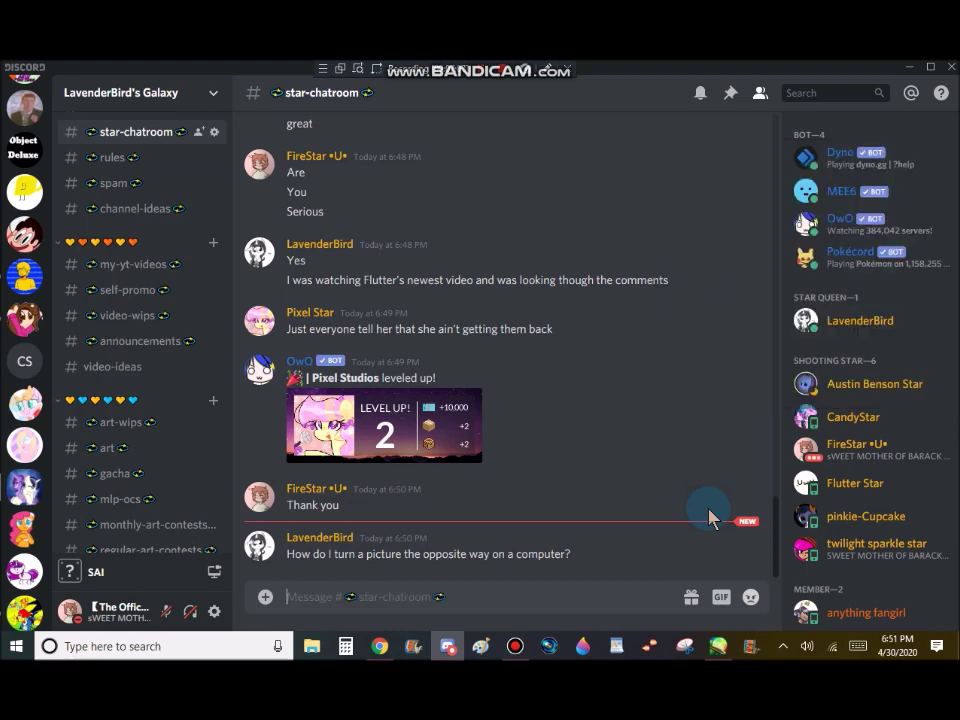
- Switch back to PaintTool SAI and paste the balloon into the two-pony image as a new layer
{"action": "left_click", "coordinate": [718, 646]}
{"action": "left_click", "coordinate": [332, 607]}
{"action": "scroll", "coordinate": [372, 405], "scroll_direction": "up", "scroll_amount": 1}
{"action": "left_click", "coordinate": [61, 86]}
{"action": "left_click", "coordinate": [90, 168]}
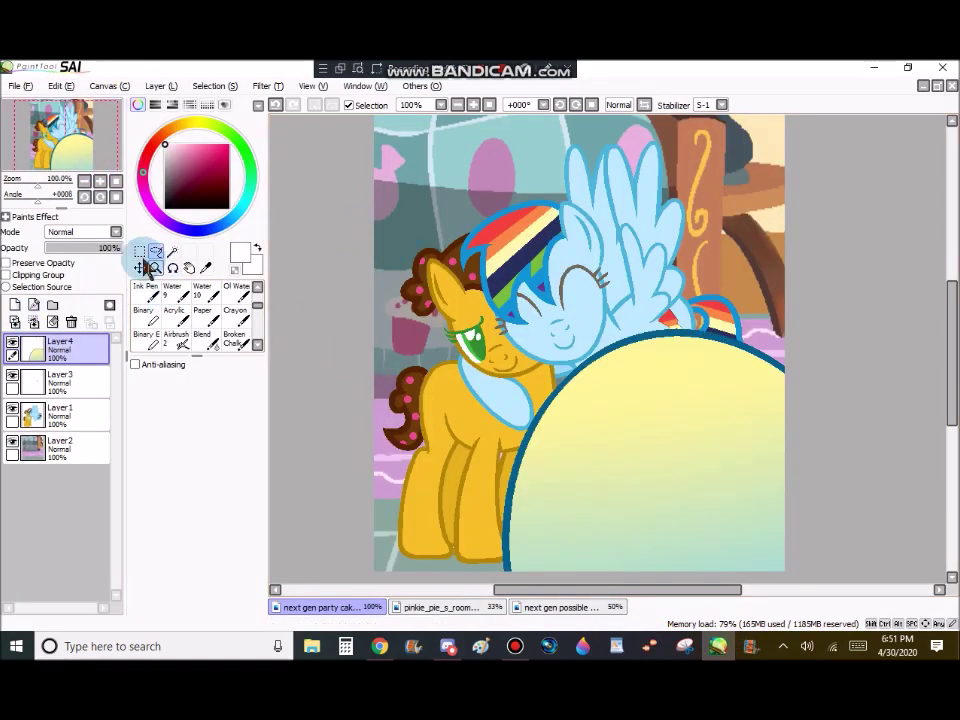
- Shrink the balloon, move it onto the orange pony's flank and rotate it clockwise
{"action": "left_click", "coordinate": [140, 252]}
{"action": "key", "text": "ctrl+t"}
{"action": "scroll", "coordinate": [583, 390], "scroll_direction": "down", "scroll_amount": 4}
{"action": "left_click_drag", "start_coordinate": [662, 517], "coordinate": [583, 405]}
{"action": "scroll", "coordinate": [567, 392], "scroll_direction": "up", "scroll_amount": 8}
{"action": "scroll", "coordinate": [715, 480], "scroll_direction": "down", "scroll_amount": 2}
{"action": "left_click_drag", "start_coordinate": [763, 552], "coordinate": [670, 407]}
{"action": "left_click_drag", "start_coordinate": [644, 366], "coordinate": [677, 480]}
{"action": "scroll", "coordinate": [671, 484], "scroll_direction": "down", "scroll_amount": 1}
{"action": "scroll", "coordinate": [672, 500], "scroll_direction": "up", "scroll_amount": 2}
{"action": "left_click_drag", "start_coordinate": [735, 489], "coordinate": [693, 443]}
{"action": "left_click", "coordinate": [136, 451]}
{"action": "left_click_drag", "start_coordinate": [640, 530], "coordinate": [593, 508]}
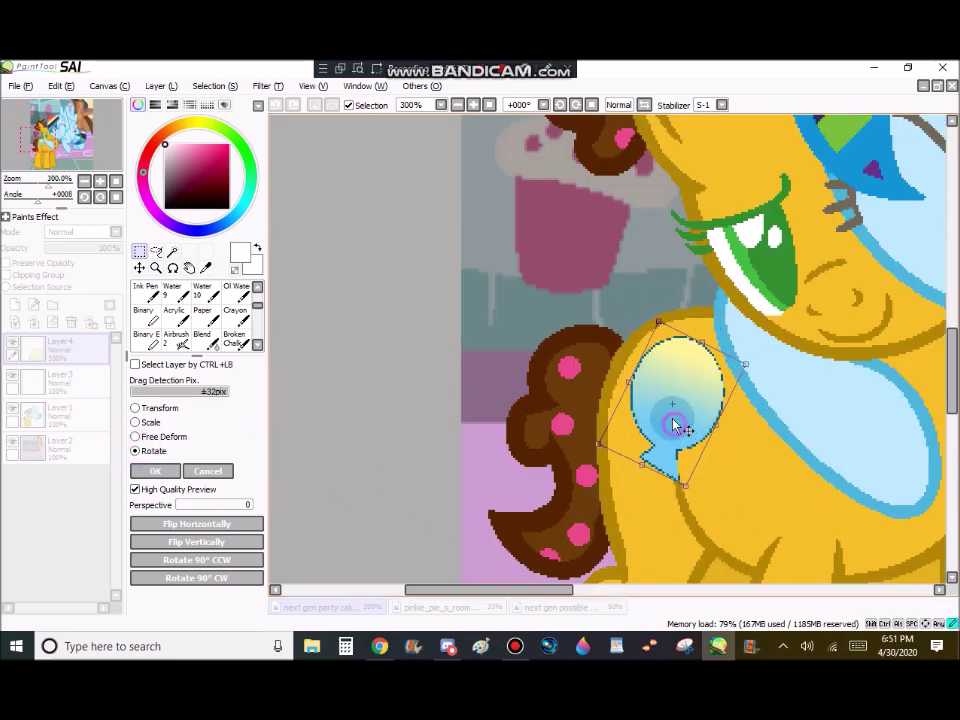
- Switch to Discord and send "oh" and "does ms paint exist on the computer" in star-chatroom
{"action": "left_click", "coordinate": [447, 646]}
{"action": "left_click", "coordinate": [850, 648]}
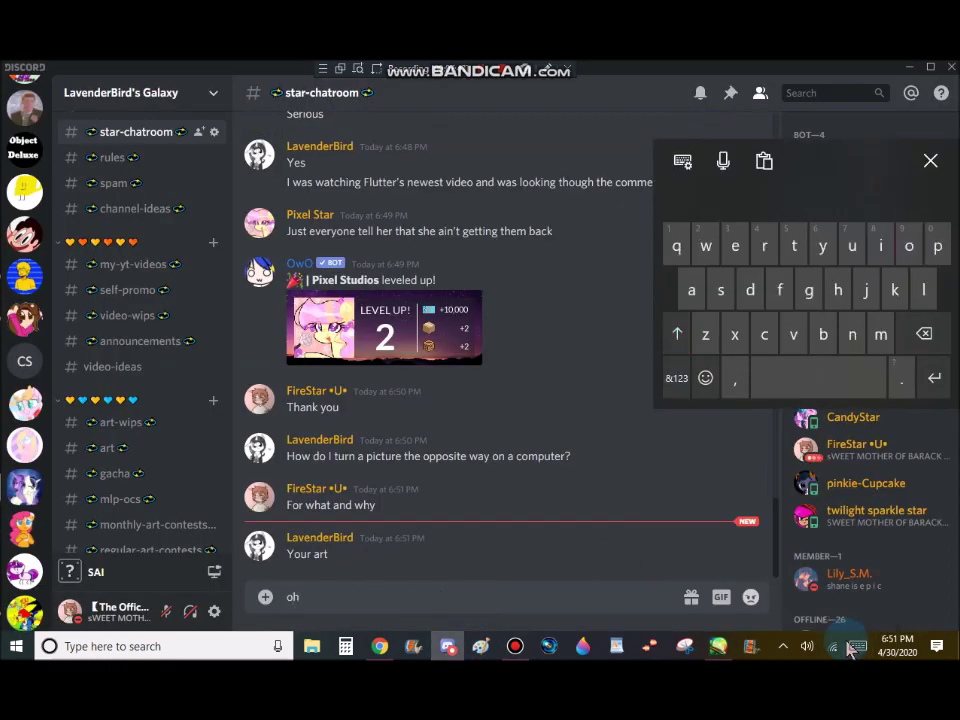
{"action": "key", "text": "Return"}
{"action": "key", "text": "BackSpace"}
{"action": "key", "text": "BackSpace"}
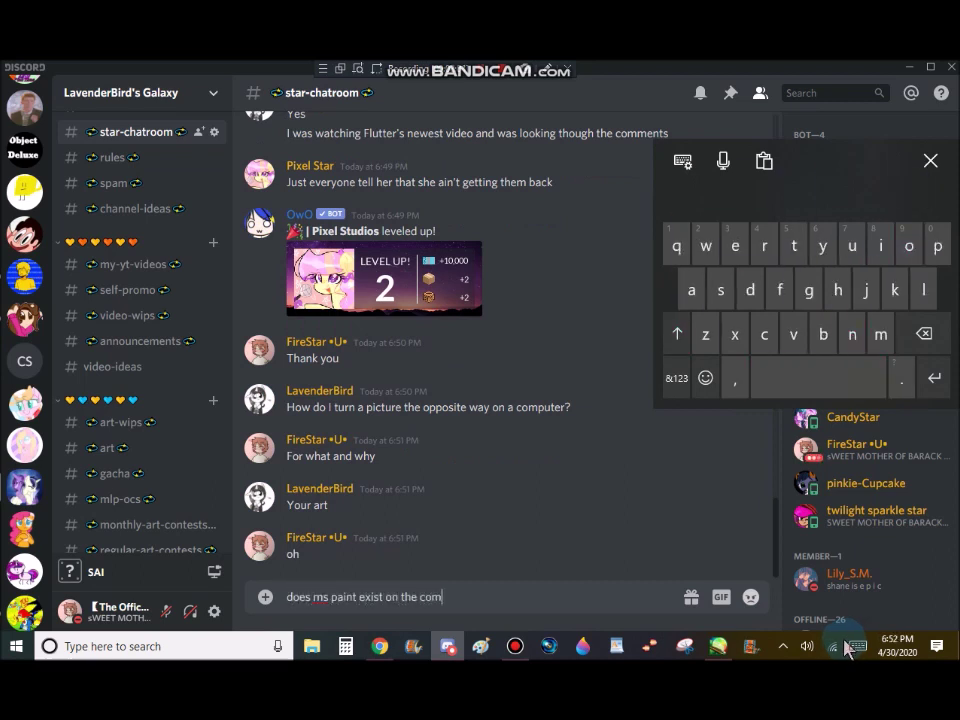
{"action": "type", "text": "pure"}
{"action": "key", "text": "Return"}
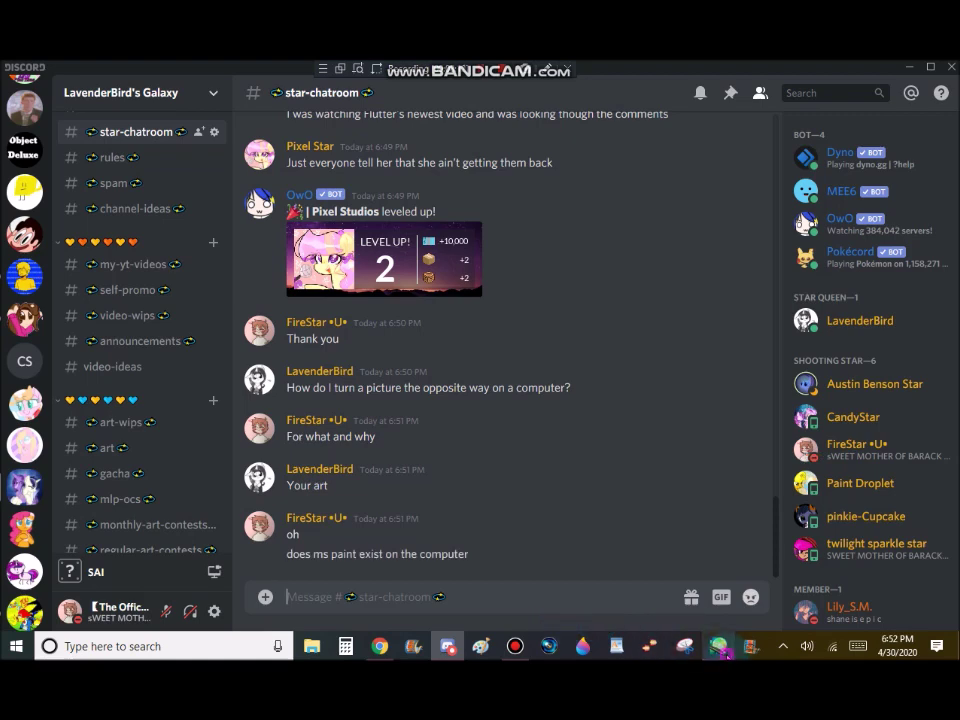
- Switch back to PaintTool SAI, free-deform the balloon to fit the orange flank, and merge both cutie mark layers into Layer1
{"action": "left_click", "coordinate": [719, 647]}
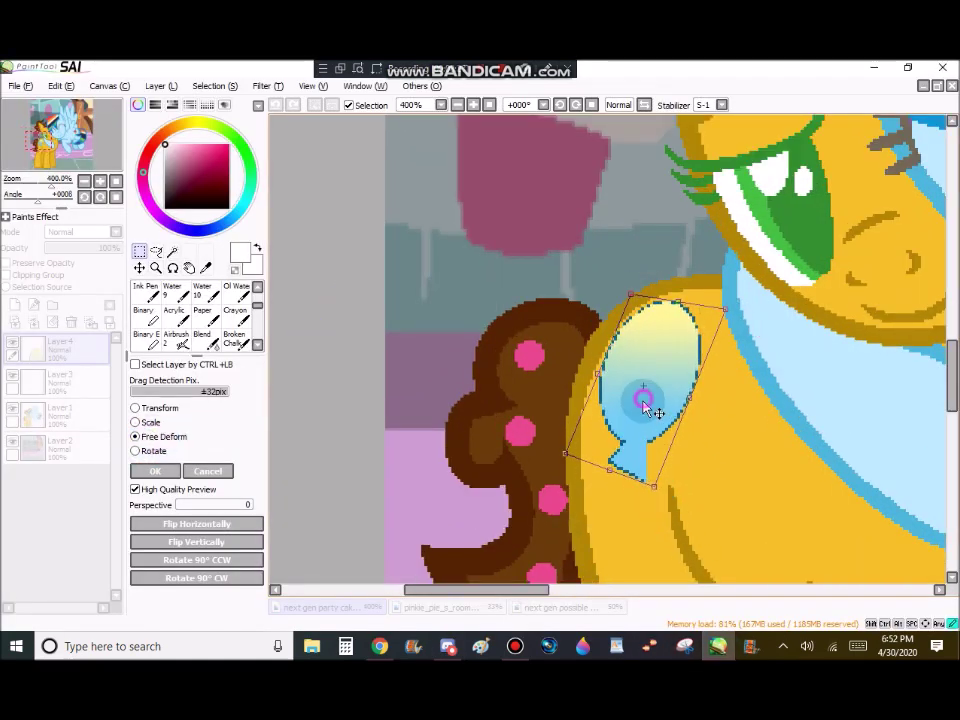
{"action": "left_click", "coordinate": [170, 472]}
{"action": "scroll", "coordinate": [529, 411], "scroll_direction": "down", "scroll_amount": 6}
{"action": "scroll", "coordinate": [859, 435], "scroll_direction": "up", "scroll_amount": 2}
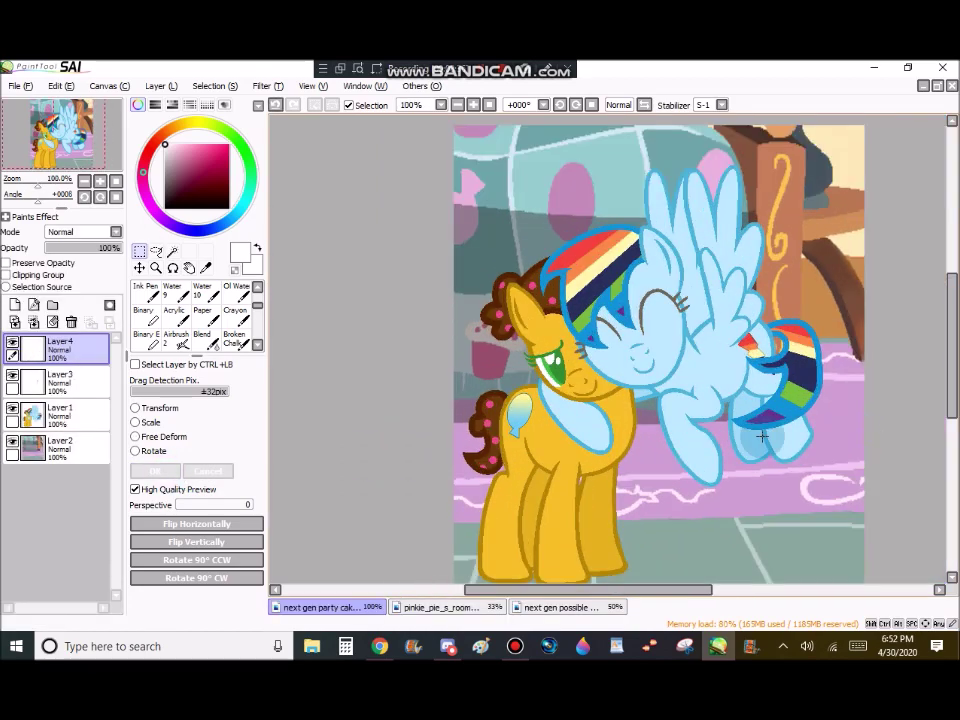
{"action": "left_click", "coordinate": [34, 322]}
{"action": "left_click", "coordinate": [34, 322]}
- Select the orange pony's face on Layer1 with the Magic Wand and add a new layer above it
{"action": "left_click", "coordinate": [173, 252]}
{"action": "scroll", "coordinate": [592, 381], "scroll_direction": "up", "scroll_amount": 4}
{"action": "left_click", "coordinate": [582, 370]}
{"action": "left_click", "coordinate": [14, 305]}
{"action": "scroll", "coordinate": [156, 306], "scroll_direction": "up", "scroll_amount": 3}
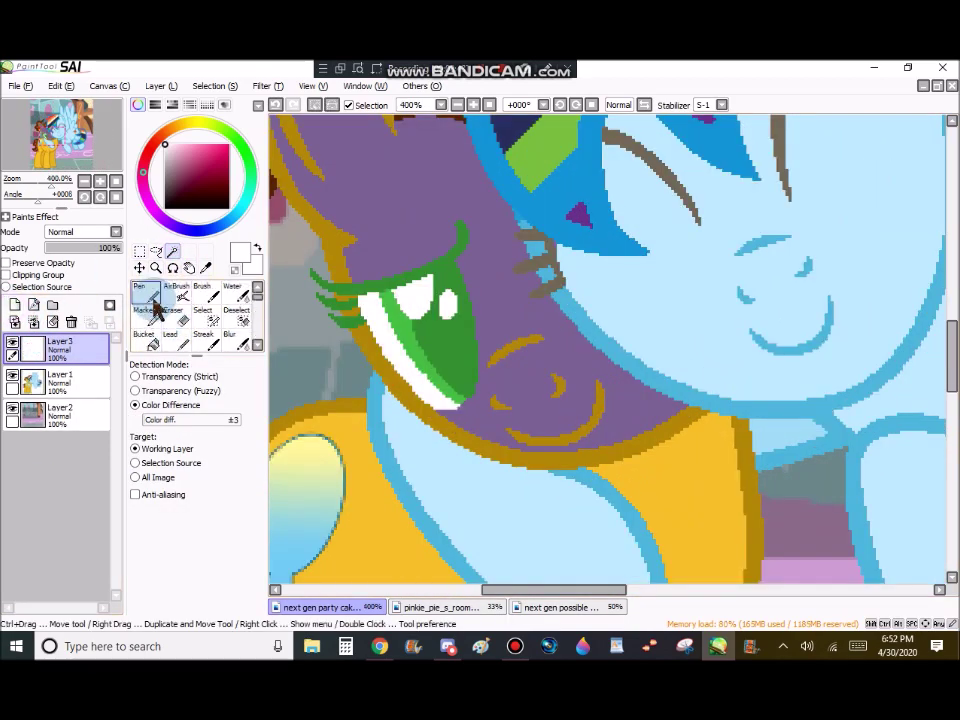
- Airbrush red blush at size 9 beside the orange pony's eye and on the far cheek
{"action": "left_click", "coordinate": [176, 293]}
{"action": "left_click", "coordinate": [448, 647]}
{"action": "left_click", "coordinate": [719, 647]}
{"action": "left_click_drag", "start_coordinate": [215, 157], "coordinate": [266, 116]}
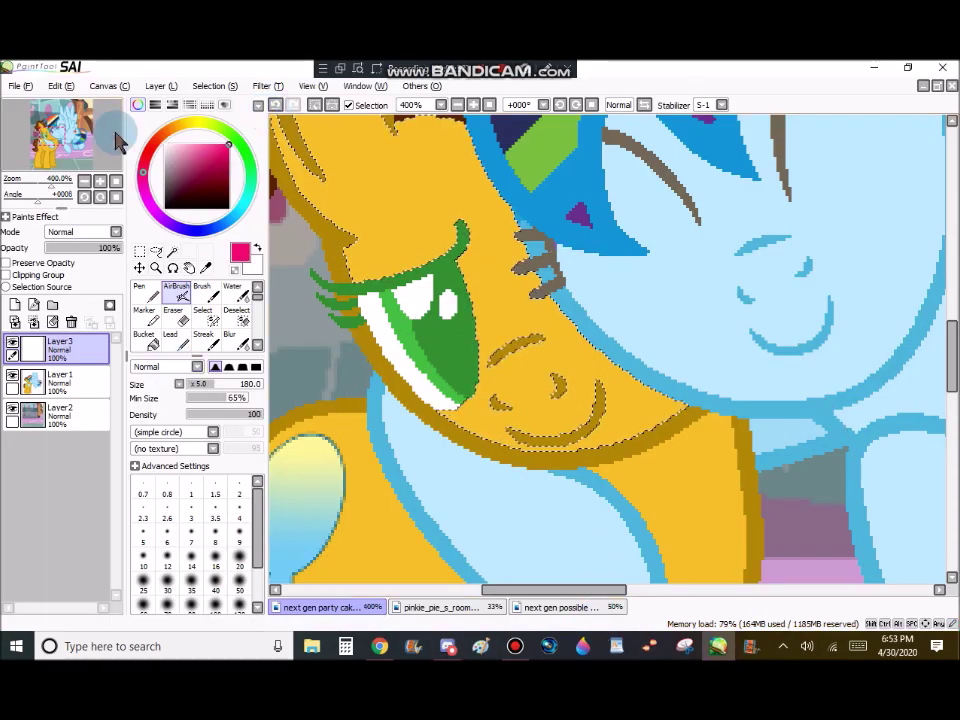
{"action": "left_click", "coordinate": [149, 151]}
{"action": "left_click", "coordinate": [239, 560]}
{"action": "scroll", "coordinate": [460, 405], "scroll_direction": "up", "scroll_amount": 2}
{"action": "left_click", "coordinate": [239, 536]}
{"action": "mouse_move", "coordinate": [436, 430]}
{"action": "left_mouse_down"}
{"action": "mouse_move", "coordinate": [503, 402]}
{"action": "mouse_move", "coordinate": [484, 419]}
{"action": "left_mouse_up"}
{"action": "scroll", "coordinate": [506, 403], "scroll_direction": "down", "scroll_amount": 1}
{"action": "scroll", "coordinate": [600, 314], "scroll_direction": "up", "scroll_amount": 1}
{"action": "left_click_drag", "start_coordinate": [674, 297], "coordinate": [710, 327]}
{"action": "scroll", "coordinate": [706, 287], "scroll_direction": "down", "scroll_amount": 2}
{"action": "scroll", "coordinate": [576, 316], "scroll_direction": "up", "scroll_amount": 2}
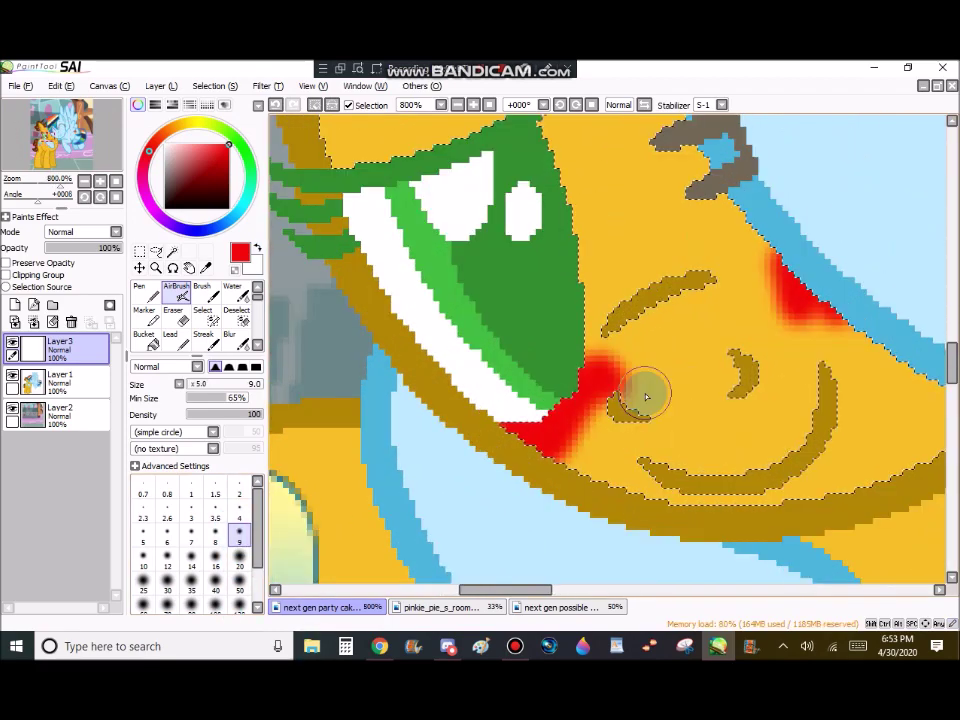
- Soften the orange pony's red blush across the cheeks with the Blur tool at size 20
{"action": "left_click", "coordinate": [236, 341]}
{"action": "left_click", "coordinate": [145, 575]}
{"action": "mouse_move", "coordinate": [590, 385]}
{"action": "left_mouse_down"}
{"action": "mouse_move", "coordinate": [619, 330]}
{"action": "mouse_move", "coordinate": [585, 425]}
{"action": "mouse_move", "coordinate": [669, 358]}
{"action": "mouse_move", "coordinate": [864, 375]}
{"action": "left_mouse_up"}
{"action": "left_click", "coordinate": [239, 577]}
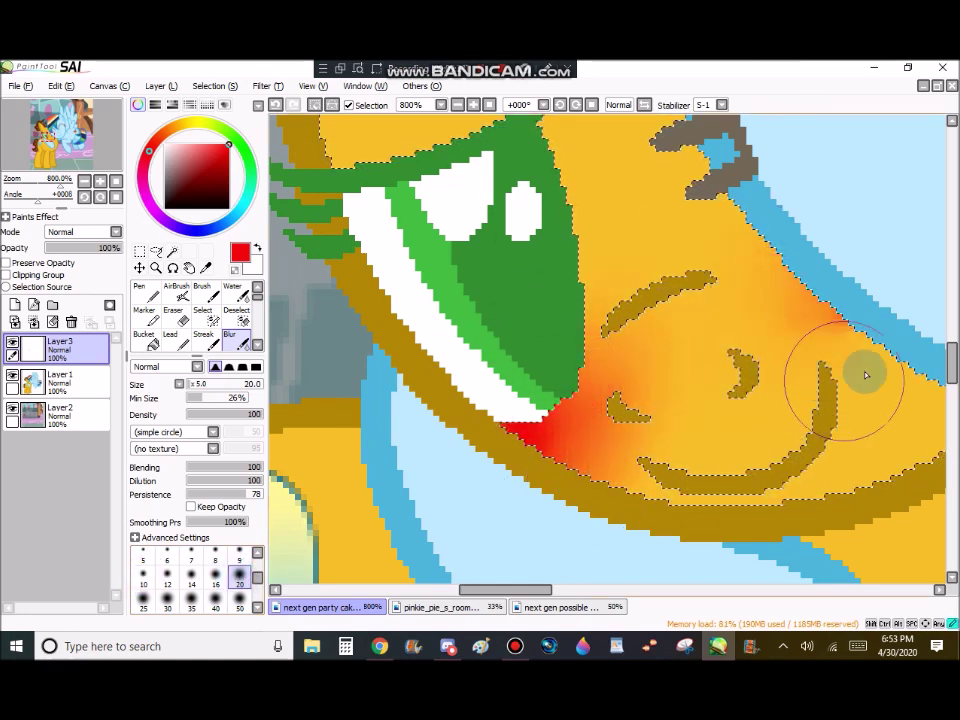
{"action": "scroll", "coordinate": [864, 375], "scroll_direction": "down", "scroll_amount": 5}
- Switch to Discord and send "Does literally any art program exist there" in star-chatroom
{"action": "left_click", "coordinate": [448, 648]}
{"action": "left_click", "coordinate": [482, 596]}
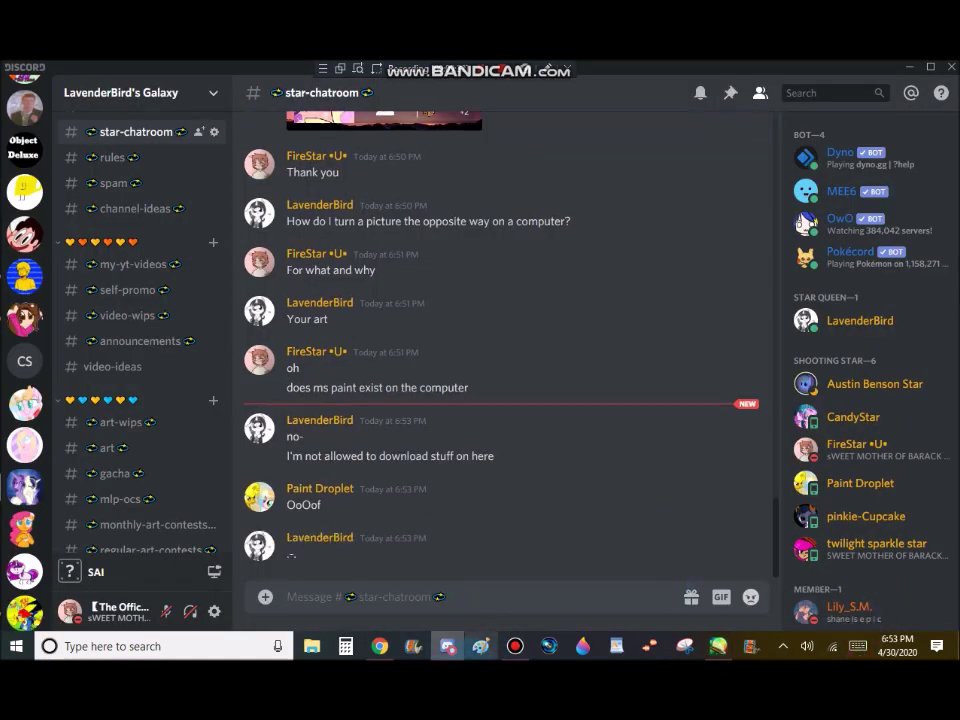
{"action": "type", "text": "Do"}
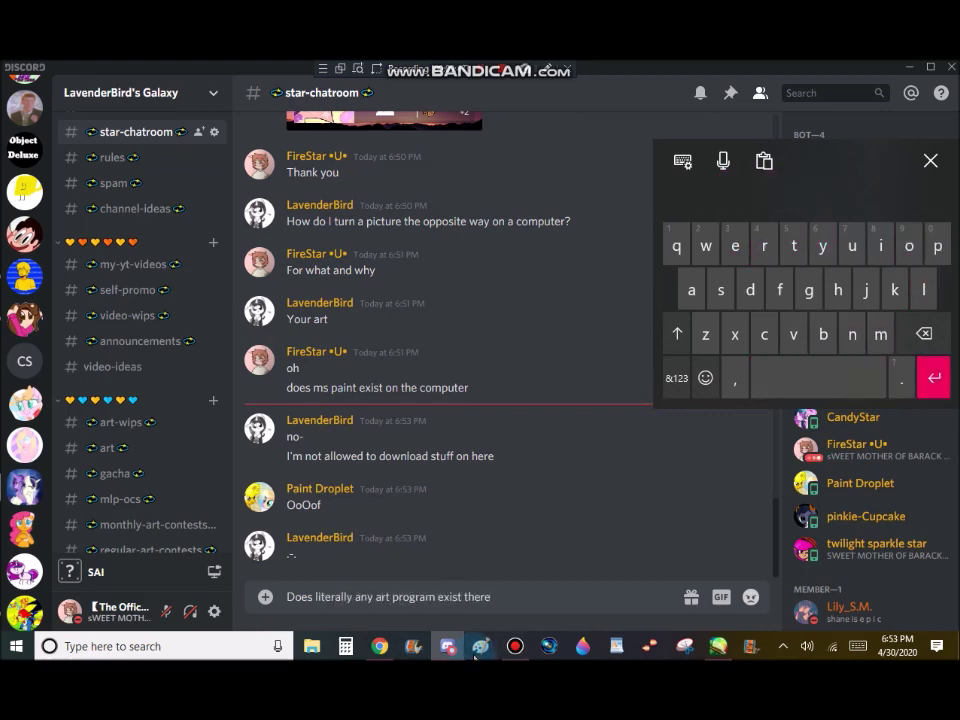
{"action": "left_click", "coordinate": [481, 646]}
- Select the blue pony's face on Layer1 in PaintTool SAI with the Magic Wand
{"action": "scroll", "coordinate": [456, 396], "scroll_direction": "down", "scroll_amount": 3}
{"action": "left_click", "coordinate": [155, 343]}
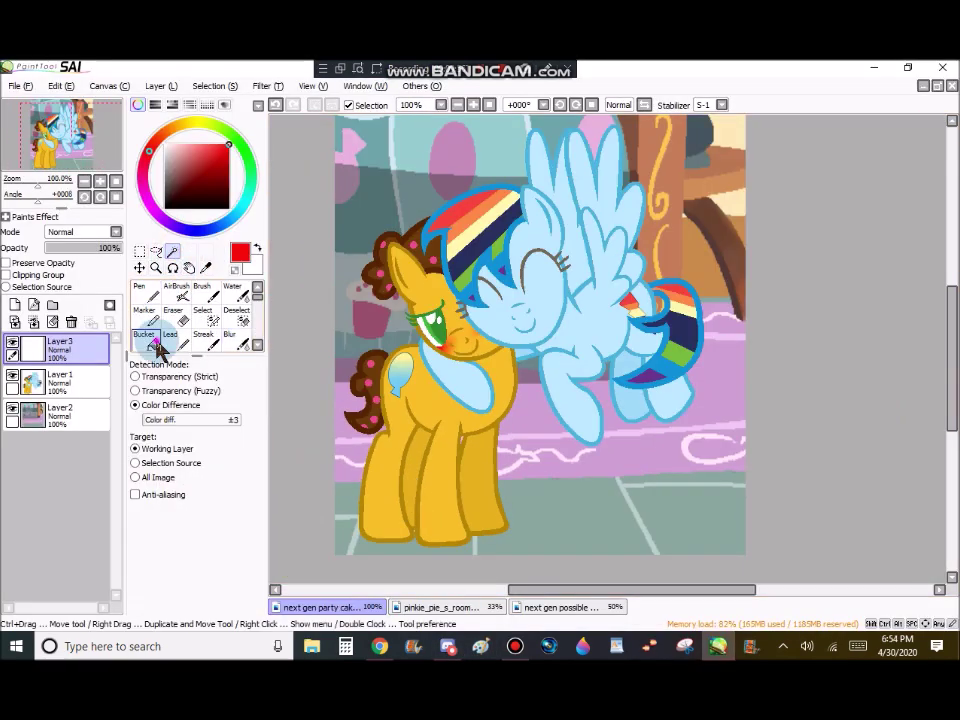
{"action": "left_click", "coordinate": [236, 271]}
{"action": "left_click", "coordinate": [66, 382]}
{"action": "scroll", "coordinate": [508, 328], "scroll_direction": "up", "scroll_amount": 4}
{"action": "scroll", "coordinate": [490, 332], "scroll_direction": "down", "scroll_amount": 7}
{"action": "scroll", "coordinate": [487, 235], "scroll_direction": "up", "scroll_amount": 4}
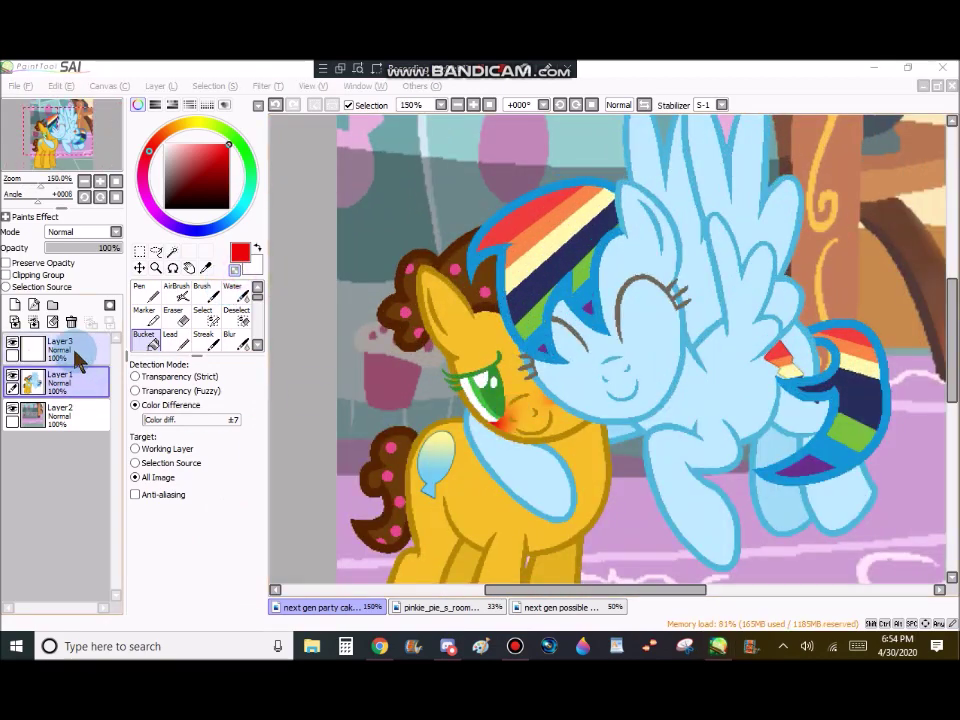
{"action": "left_click", "coordinate": [174, 253]}
{"action": "left_click", "coordinate": [606, 380]}
- Airbrush red blush at size 20 across the blue pony's cheeks on Layer3
{"action": "left_click", "coordinate": [75, 349]}
{"action": "left_click", "coordinate": [176, 293]}
{"action": "scroll", "coordinate": [647, 361], "scroll_direction": "up", "scroll_amount": 3}
{"action": "left_click", "coordinate": [239, 558]}
{"action": "left_click", "coordinate": [562, 106]}
{"action": "scroll", "coordinate": [551, 292], "scroll_direction": "down", "scroll_amount": 1}
{"action": "scroll", "coordinate": [550, 292], "scroll_direction": "up", "scroll_amount": 2}
{"action": "mouse_move", "coordinate": [384, 326]}
{"action": "left_mouse_down"}
{"action": "mouse_move", "coordinate": [634, 352]}
{"action": "mouse_move", "coordinate": [650, 415]}
{"action": "left_mouse_up"}
{"action": "left_click", "coordinate": [278, 105]}
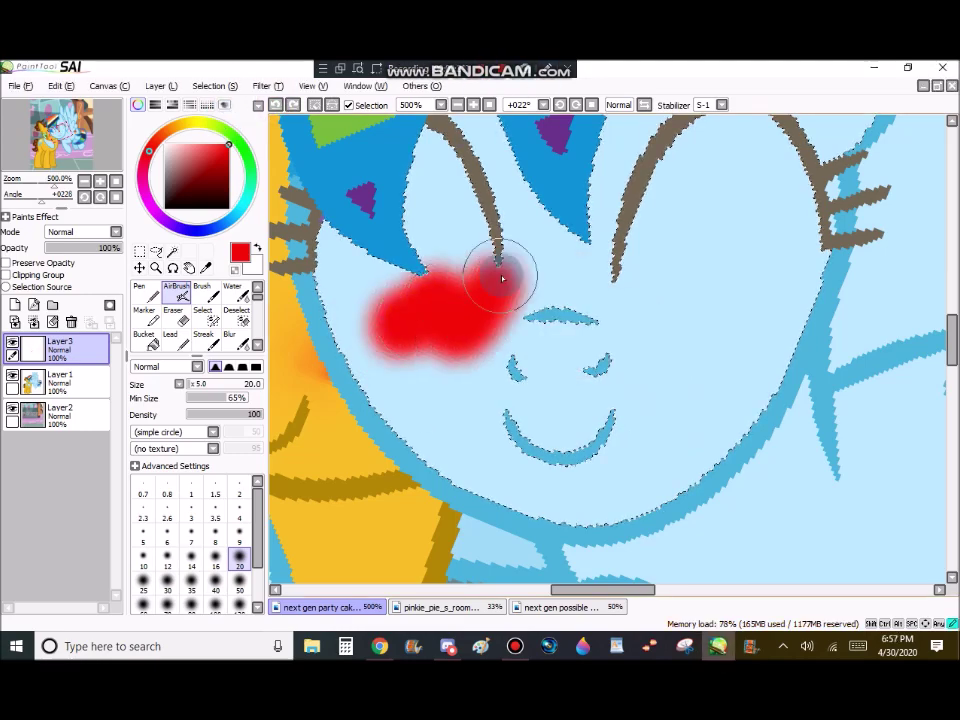
{"action": "left_click_drag", "start_coordinate": [499, 272], "coordinate": [600, 320]}
- Soften the blue pony's blush with the Blur tool at size 35 and clear the selection
{"action": "left_click", "coordinate": [229, 337]}
{"action": "mouse_move", "coordinate": [540, 320]}
{"action": "left_mouse_down"}
{"action": "mouse_move", "coordinate": [744, 326]}
{"action": "mouse_move", "coordinate": [632, 175]}
{"action": "mouse_move", "coordinate": [380, 300]}
{"action": "left_mouse_up"}
{"action": "left_click", "coordinate": [518, 118]}
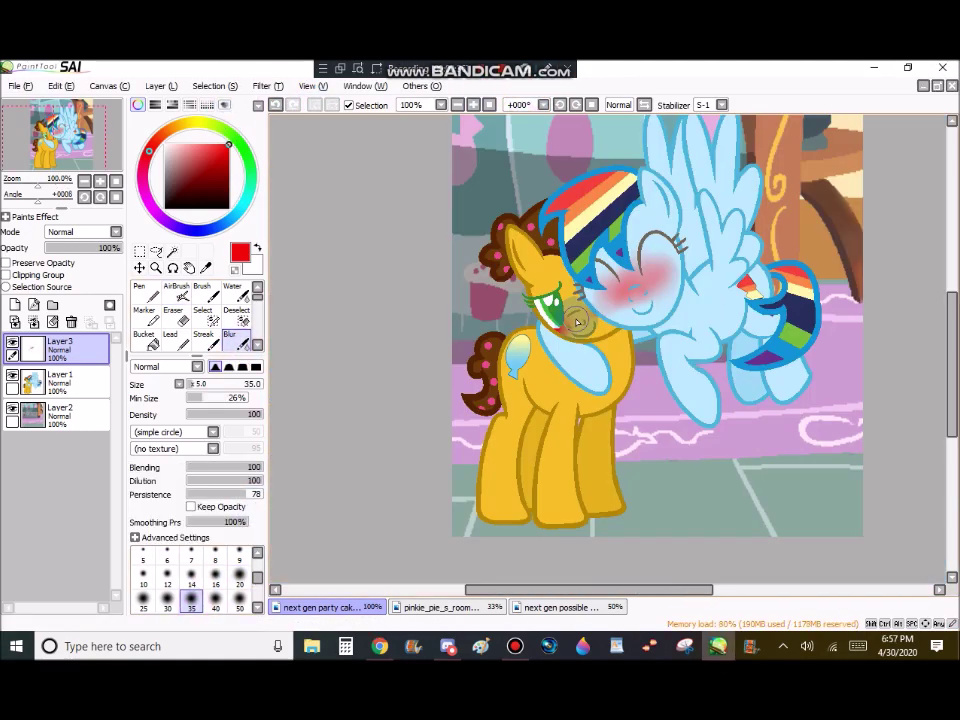
- Select the blue pony's mane stripes, outline and leftover edge pixels on Layer1 with the Magic Wand and Select tools
{"action": "left_click", "coordinate": [92, 382]}
{"action": "left_click", "coordinate": [172, 252]}
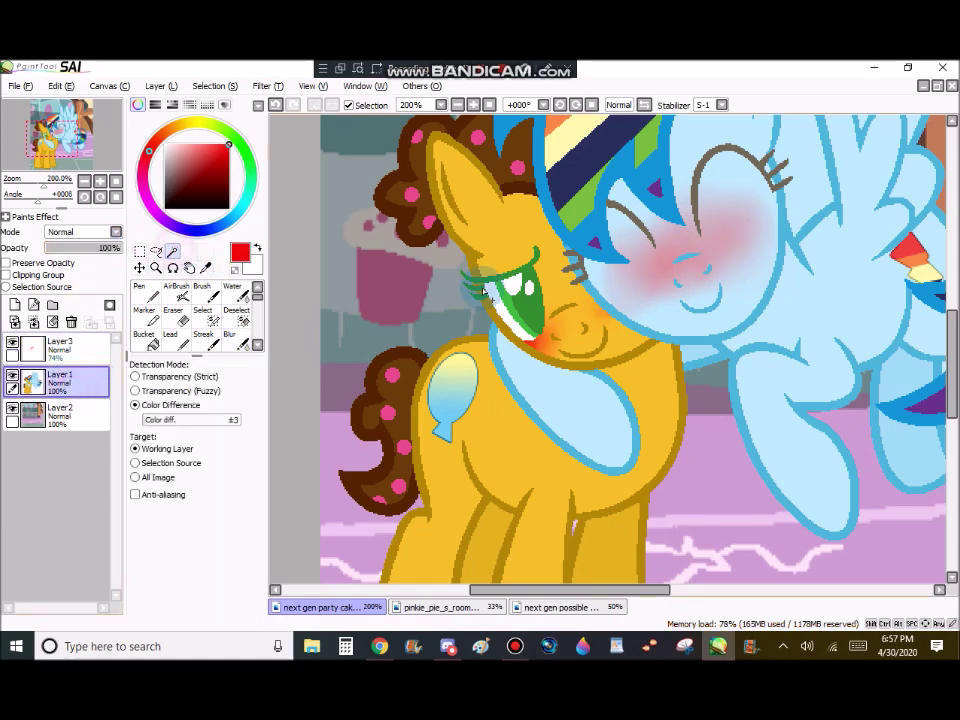
{"action": "scroll", "coordinate": [531, 285], "scroll_direction": "up", "scroll_amount": 3}
{"action": "left_click", "coordinate": [531, 285]}
{"action": "left_click", "coordinate": [550, 328]}
{"action": "left_click", "coordinate": [576, 375]}
{"action": "scroll", "coordinate": [602, 455], "scroll_direction": "down", "scroll_amount": 4}
{"action": "scroll", "coordinate": [615, 505], "scroll_direction": "up", "scroll_amount": 2}
{"action": "scroll", "coordinate": [605, 450], "scroll_direction": "up", "scroll_amount": 5}
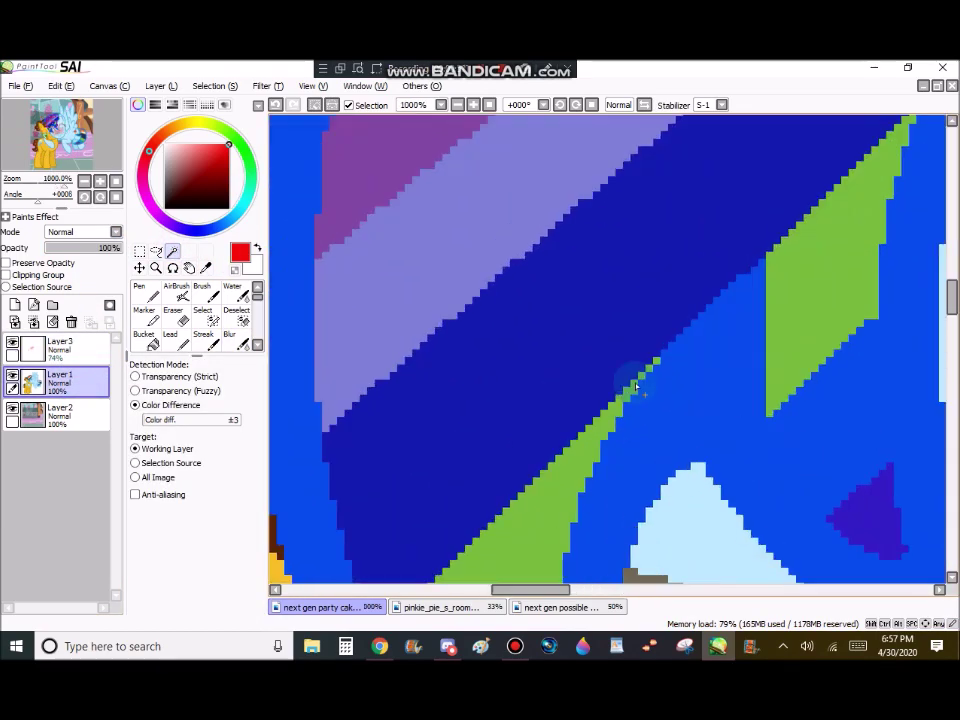
{"action": "scroll", "coordinate": [340, 280], "scroll_direction": "down", "scroll_amount": 4}
{"action": "scroll", "coordinate": [628, 272], "scroll_direction": "up", "scroll_amount": 4}
{"action": "scroll", "coordinate": [622, 267], "scroll_direction": "down", "scroll_amount": 4}
{"action": "left_click", "coordinate": [664, 350]}
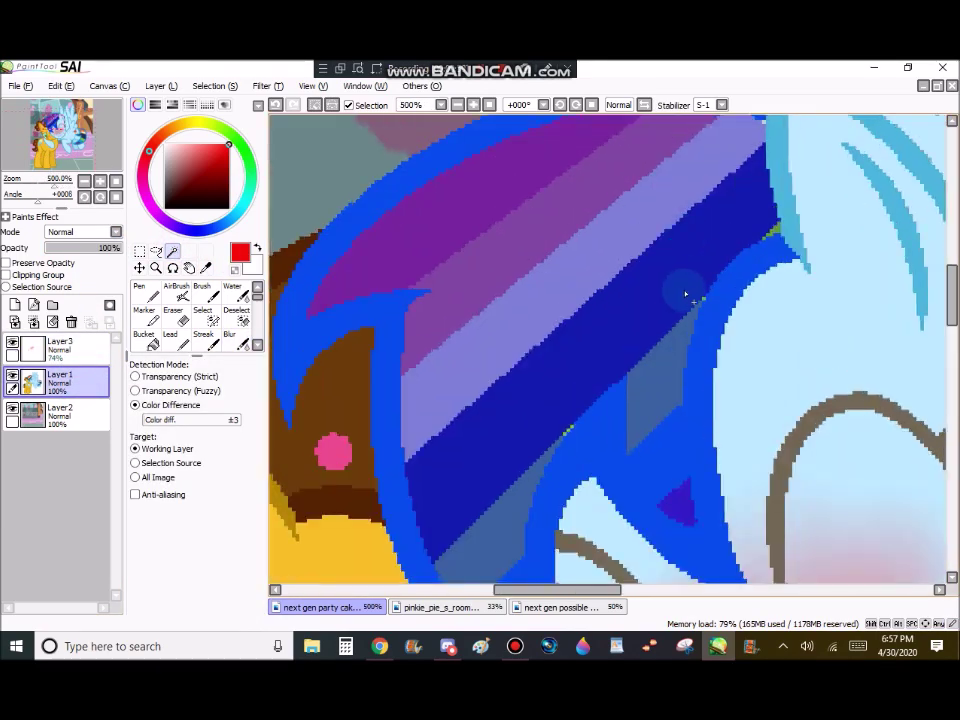
{"action": "scroll", "coordinate": [722, 201], "scroll_direction": "up", "scroll_amount": 4}
{"action": "scroll", "coordinate": [722, 201], "scroll_direction": "down", "scroll_amount": 4}
{"action": "left_click", "coordinate": [205, 318]}
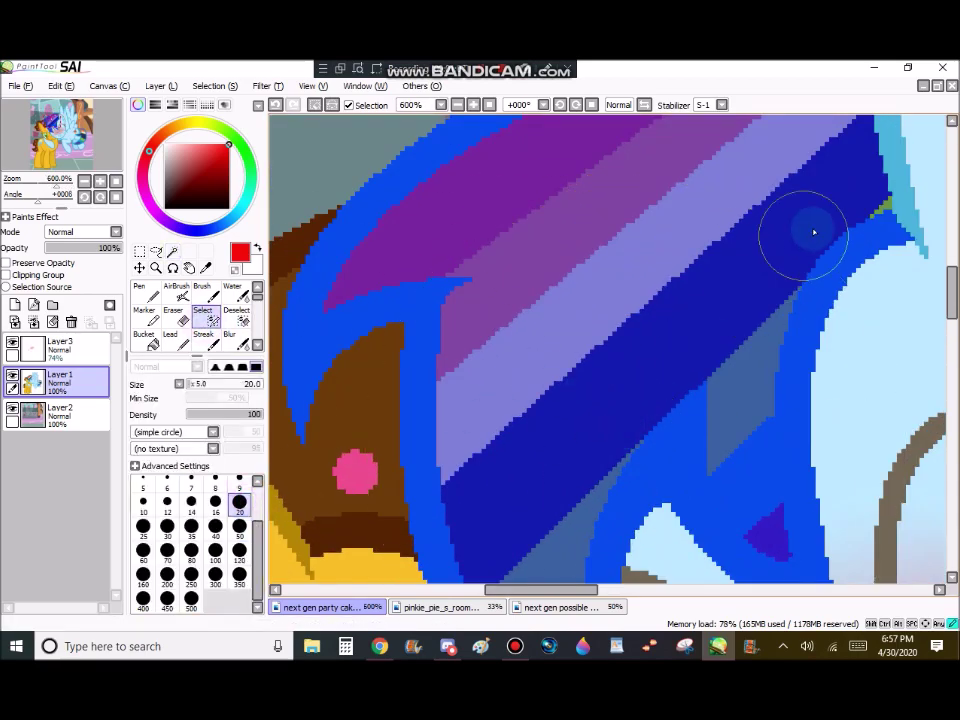
- Add the blue pony's tail stripes and outline to the selection with the Magic Wand
{"action": "left_click", "coordinate": [172, 251]}
{"action": "scroll", "coordinate": [857, 228], "scroll_direction": "up", "scroll_amount": 3}
{"action": "scroll", "coordinate": [804, 271], "scroll_direction": "down", "scroll_amount": 5}
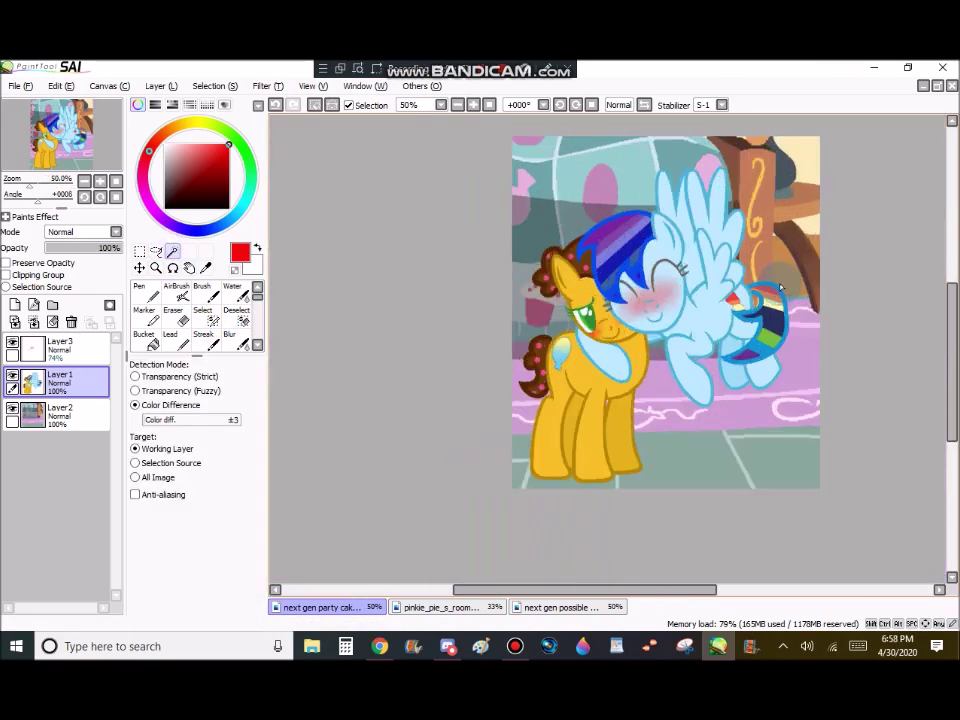
{"action": "scroll", "coordinate": [850, 320], "scroll_direction": "up", "scroll_amount": 3}
{"action": "scroll", "coordinate": [800, 280], "scroll_direction": "down", "scroll_amount": 2}
{"action": "scroll", "coordinate": [788, 326], "scroll_direction": "down", "scroll_amount": 1}
- Airbrush white shine streaks across the blue pony's mane and tail on new Layer4 and clear the selection
{"action": "left_click", "coordinate": [15, 305]}
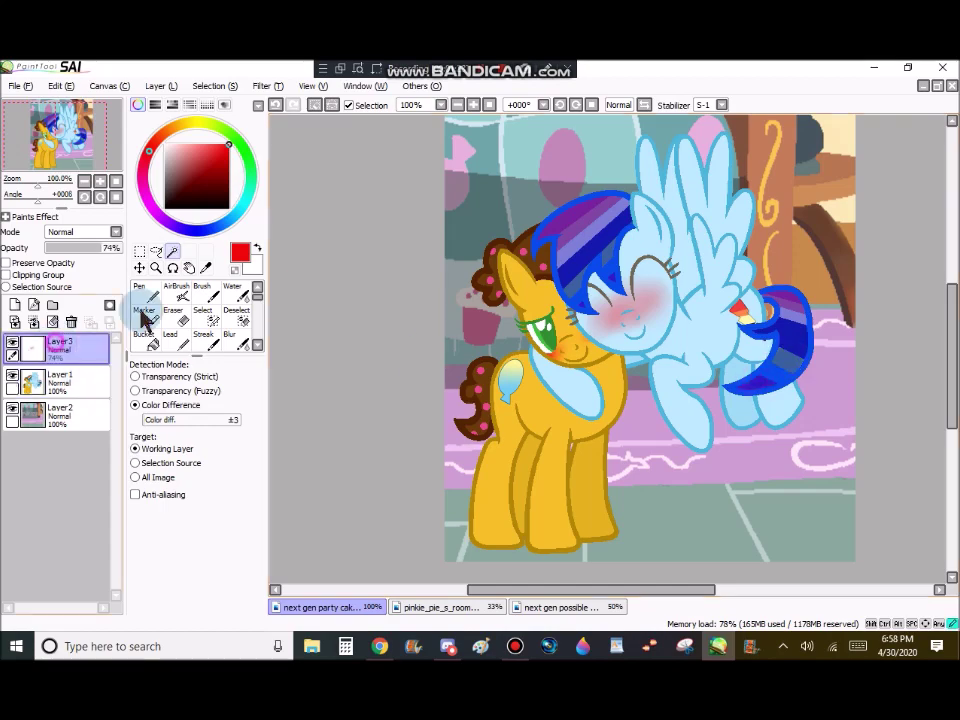
{"action": "left_click", "coordinate": [176, 287]}
{"action": "scroll", "coordinate": [375, 519], "scroll_direction": "up", "scroll_amount": 1}
{"action": "scroll", "coordinate": [645, 183], "scroll_direction": "up", "scroll_amount": 1}
{"action": "left_click_drag", "start_coordinate": [645, 183], "coordinate": [858, 252]}
{"action": "scroll", "coordinate": [858, 252], "scroll_direction": "down", "scroll_amount": 3}
{"action": "scroll", "coordinate": [735, 270], "scroll_direction": "up", "scroll_amount": 2}
{"action": "left_click_drag", "start_coordinate": [748, 280], "coordinate": [890, 495]}
{"action": "scroll", "coordinate": [506, 182], "scroll_direction": "down", "scroll_amount": 2}
{"action": "left_click", "coordinate": [315, 104]}
- Select the orange pony's mane and tail, including the pink dots, on Layer1 with the Magic Wand
{"action": "left_click", "coordinate": [62, 415]}
{"action": "left_click", "coordinate": [173, 251]}
{"action": "scroll", "coordinate": [558, 378], "scroll_direction": "up", "scroll_amount": 6}
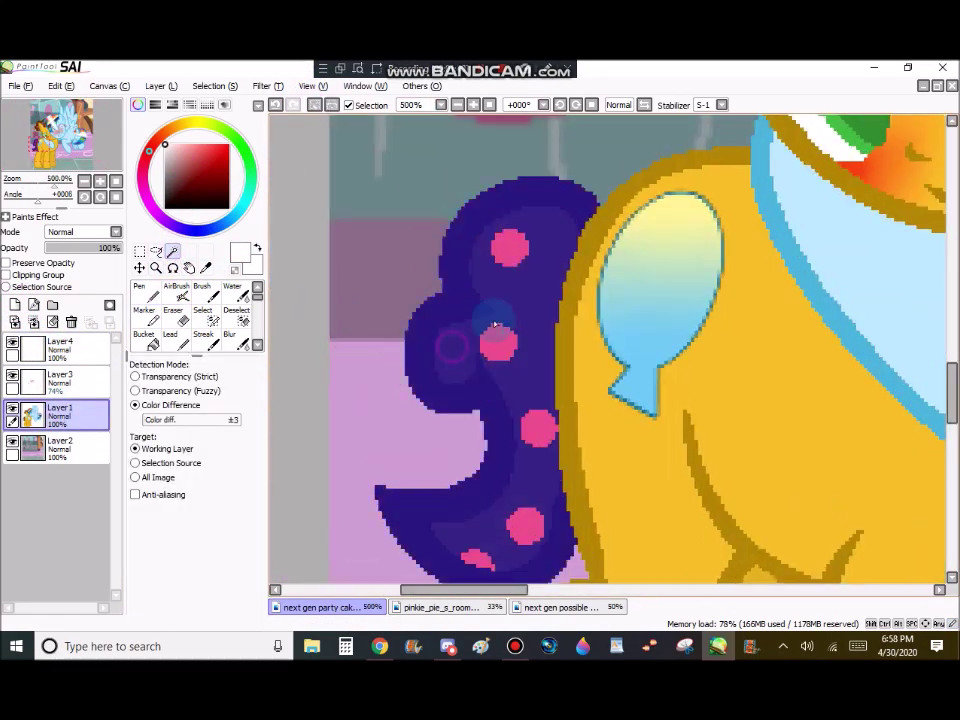
{"action": "scroll", "coordinate": [510, 300], "scroll_direction": "down", "scroll_amount": 1}
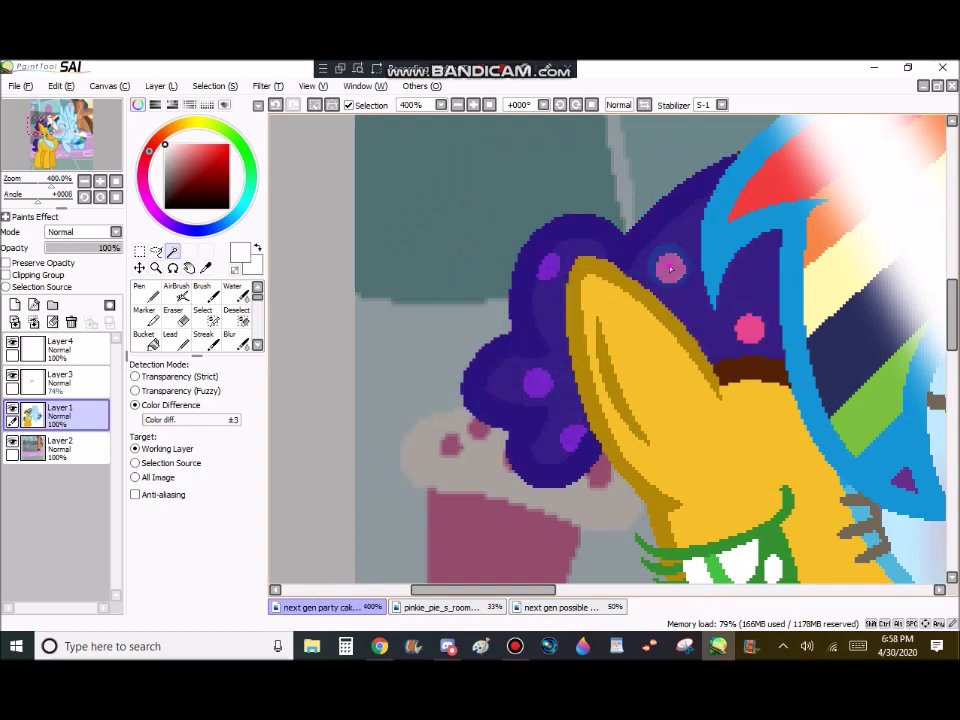
- Airbrush white highlights over the orange pony's selected mane and tail on Layer4
{"action": "left_click", "coordinate": [176, 292]}
{"action": "left_click", "coordinate": [60, 346]}
{"action": "left_click", "coordinate": [240, 562]}
{"action": "left_click_drag", "start_coordinate": [598, 360], "coordinate": [485, 235]}
{"action": "scroll", "coordinate": [471, 222], "scroll_direction": "down", "scroll_amount": 5}
{"action": "scroll", "coordinate": [459, 297], "scroll_direction": "up", "scroll_amount": 6}
{"action": "left_click", "coordinate": [214, 588]}
{"action": "left_click_drag", "start_coordinate": [468, 482], "coordinate": [640, 575]}
- Set Layer4 to Luminosity mode at 43% opacity
{"action": "scroll", "coordinate": [650, 355], "scroll_direction": "down", "scroll_amount": 5}
{"action": "left_click", "coordinate": [88, 232]}
{"action": "left_click", "coordinate": [88, 291]}
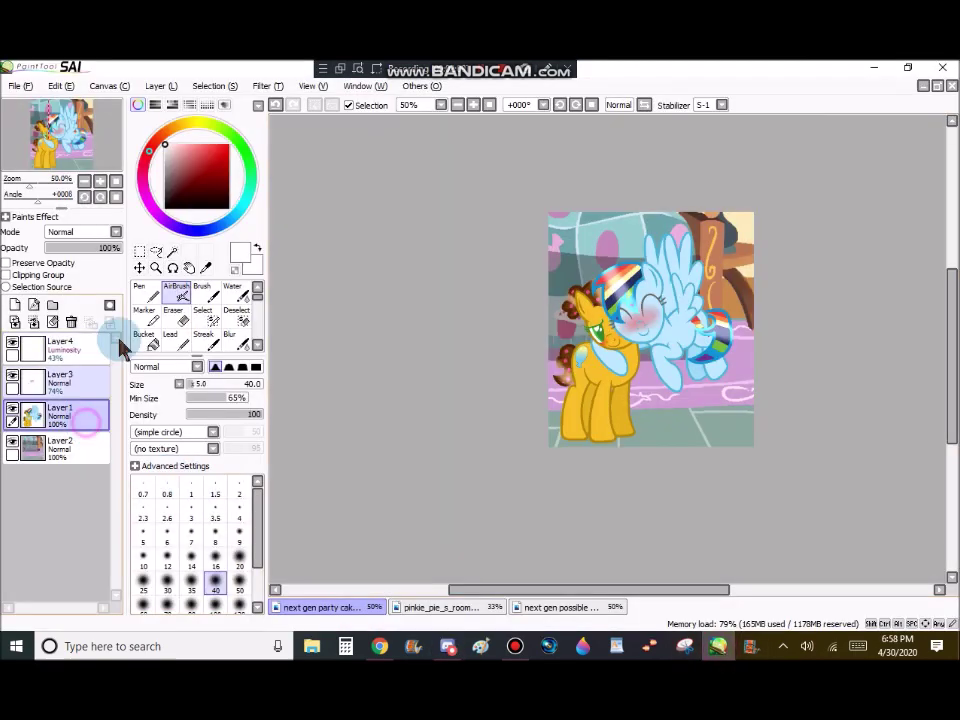
- Select the orange pony's inner iris band and paint it dark, medium and pale green on new Layer5 with the Binary pen
{"action": "scroll", "coordinate": [482, 354], "scroll_direction": "up", "scroll_amount": 3}
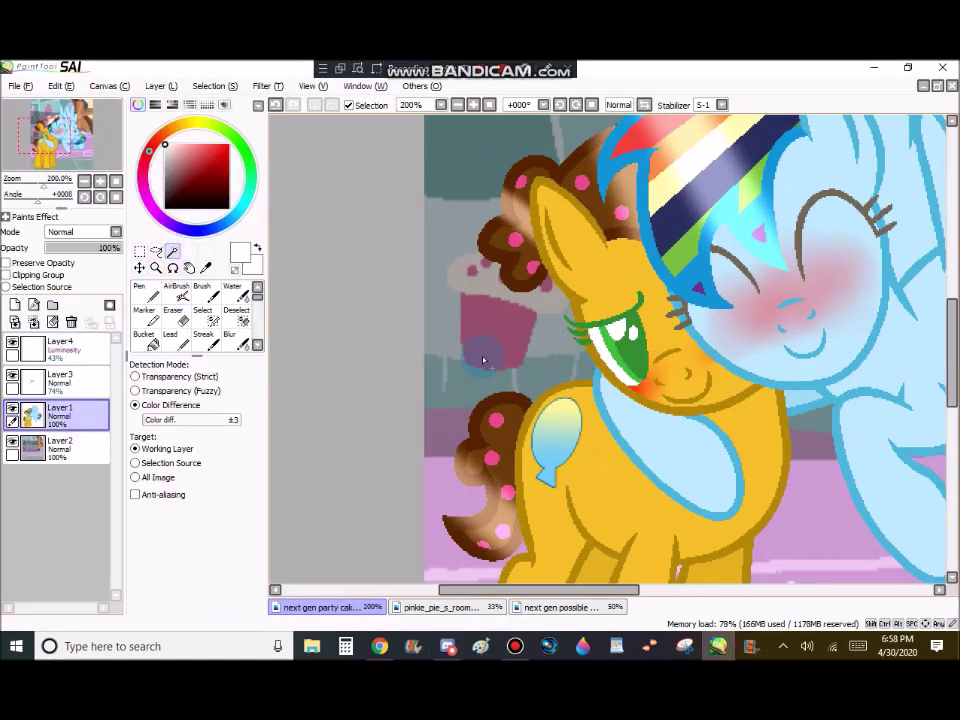
{"action": "scroll", "coordinate": [828, 305], "scroll_direction": "up", "scroll_amount": 4}
{"action": "left_click", "coordinate": [16, 305]}
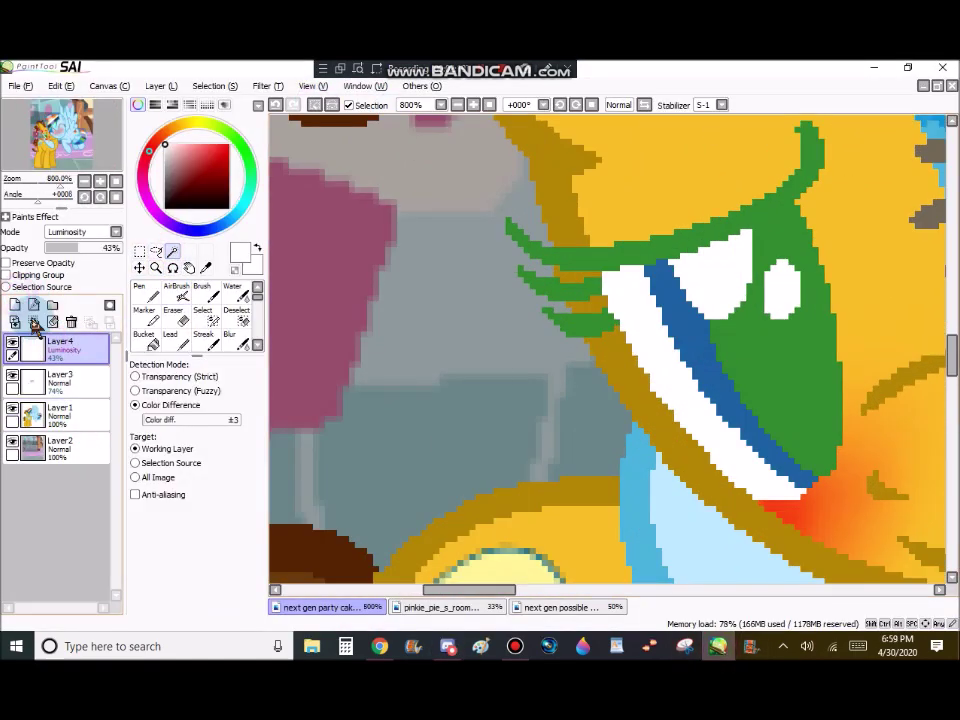
{"action": "scroll", "coordinate": [195, 330], "scroll_direction": "down", "scroll_amount": 2}
{"action": "left_click", "coordinate": [147, 339]}
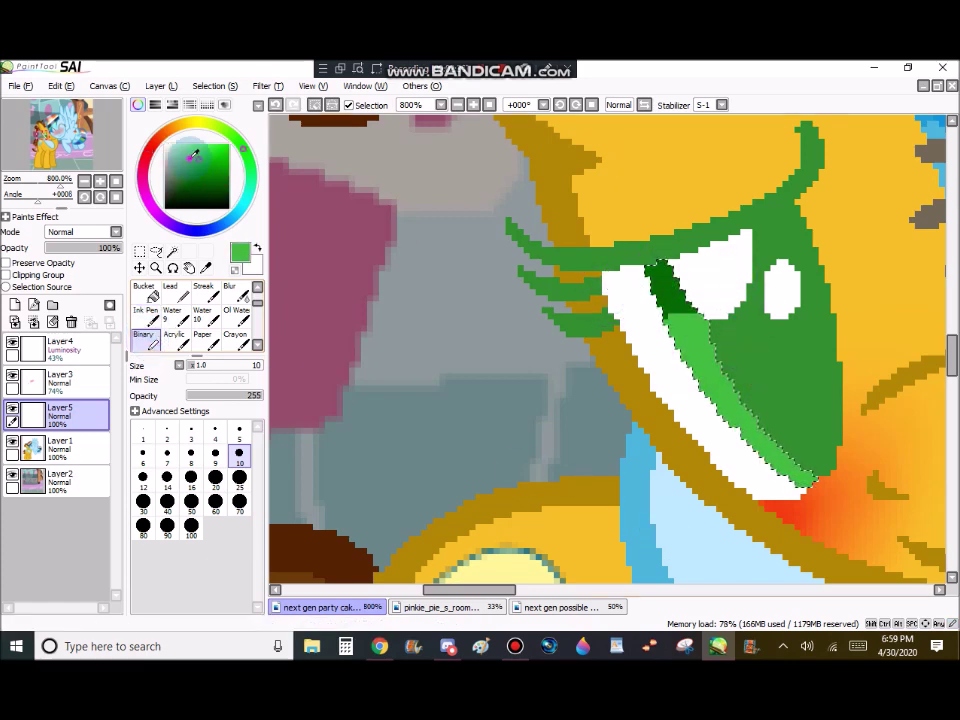
- Blend the iris greens into a gradient with the Blur tool at size 35 and clear the selection
{"action": "left_click", "coordinate": [229, 290]}
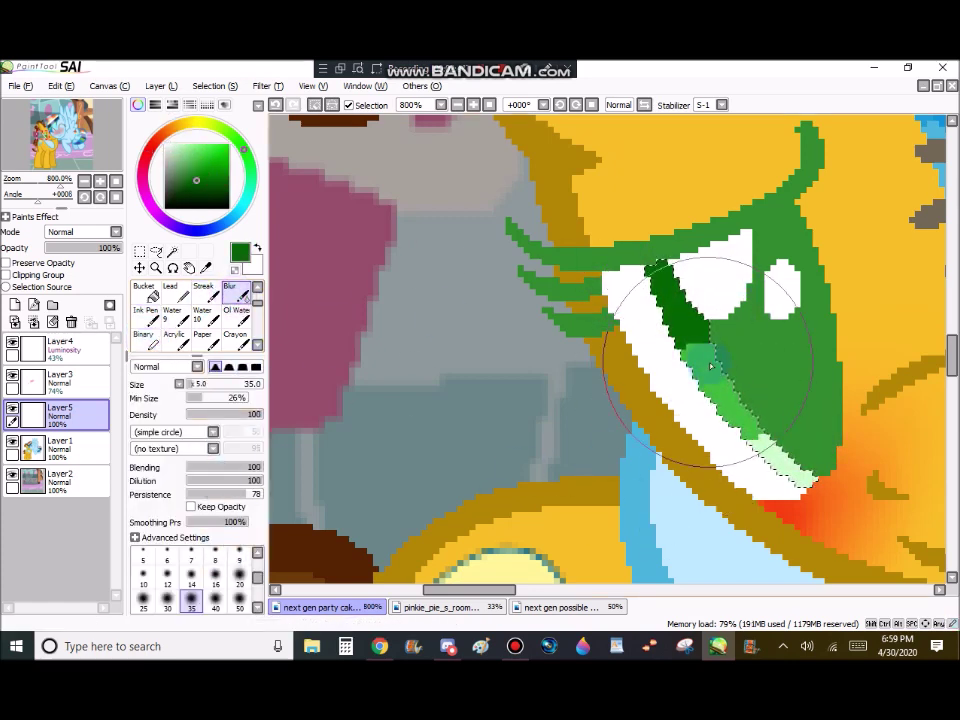
{"action": "scroll", "coordinate": [670, 297], "scroll_direction": "up", "scroll_amount": 2}
{"action": "left_click", "coordinate": [315, 105]}
{"action": "scroll", "coordinate": [610, 322], "scroll_direction": "down", "scroll_amount": 7}
{"action": "scroll", "coordinate": [599, 332], "scroll_direction": "up", "scroll_amount": 1}
- Select the orange pony's dark green eye area and the blue pony's eyelids and lashes on Layer1 with the Magic Wand
{"action": "left_click", "coordinate": [62, 448]}
{"action": "left_click", "coordinate": [173, 252]}
{"action": "left_click", "coordinate": [559, 342]}
{"action": "scroll", "coordinate": [715, 202], "scroll_direction": "up", "scroll_amount": 2}
{"action": "left_click", "coordinate": [694, 208]}
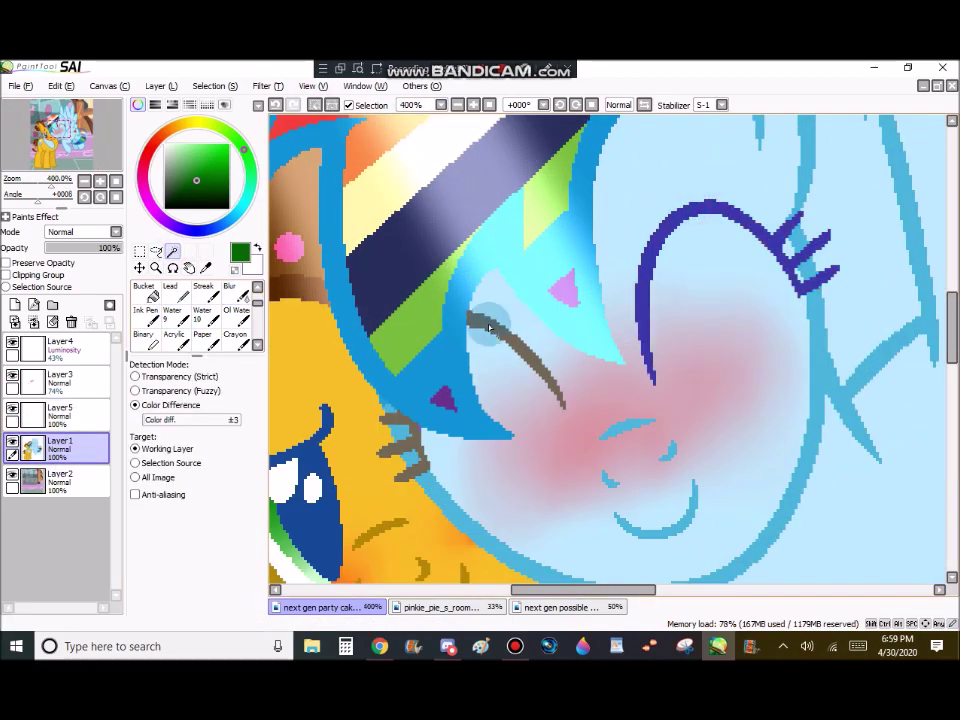
{"action": "scroll", "coordinate": [380, 434], "scroll_direction": "up", "scroll_amount": 4}
{"action": "scroll", "coordinate": [488, 411], "scroll_direction": "down", "scroll_amount": 3}
- Paint white highlights on both ponies' selected eye details on new Layer6 with the Binary pen at size 25
{"action": "left_click", "coordinate": [70, 411]}
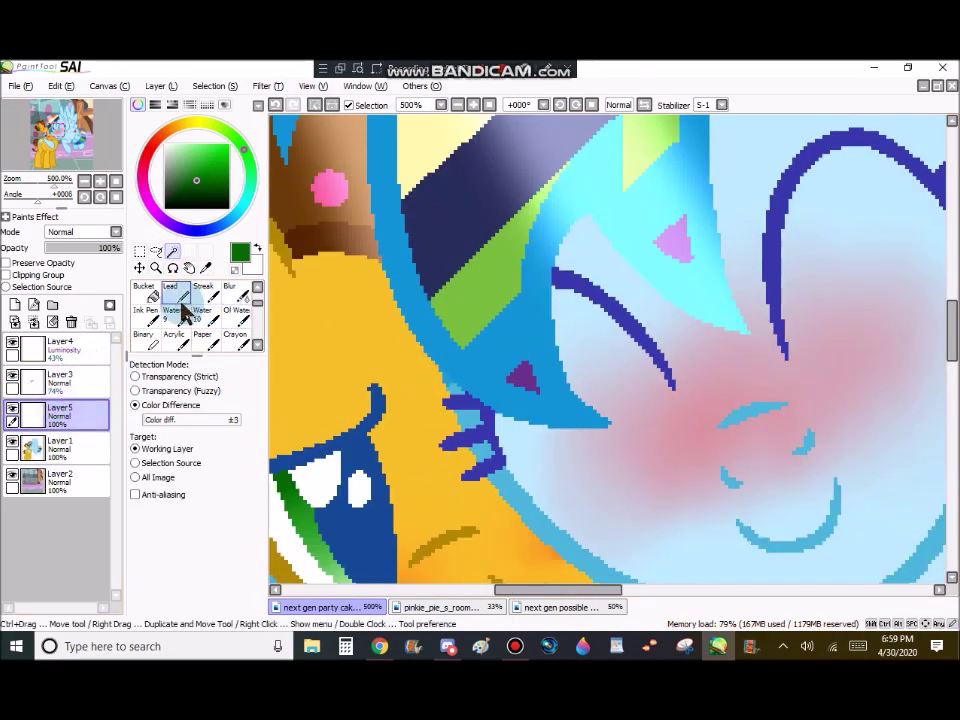
{"action": "left_click", "coordinate": [147, 342]}
{"action": "scroll", "coordinate": [456, 368], "scroll_direction": "down", "scroll_amount": 3}
{"action": "left_click", "coordinate": [18, 304]}
{"action": "scroll", "coordinate": [490, 435], "scroll_direction": "up", "scroll_amount": 2}
{"action": "scroll", "coordinate": [290, 405], "scroll_direction": "down", "scroll_amount": 2}
{"action": "left_click_drag", "start_coordinate": [178, 160], "coordinate": [130, 99]}
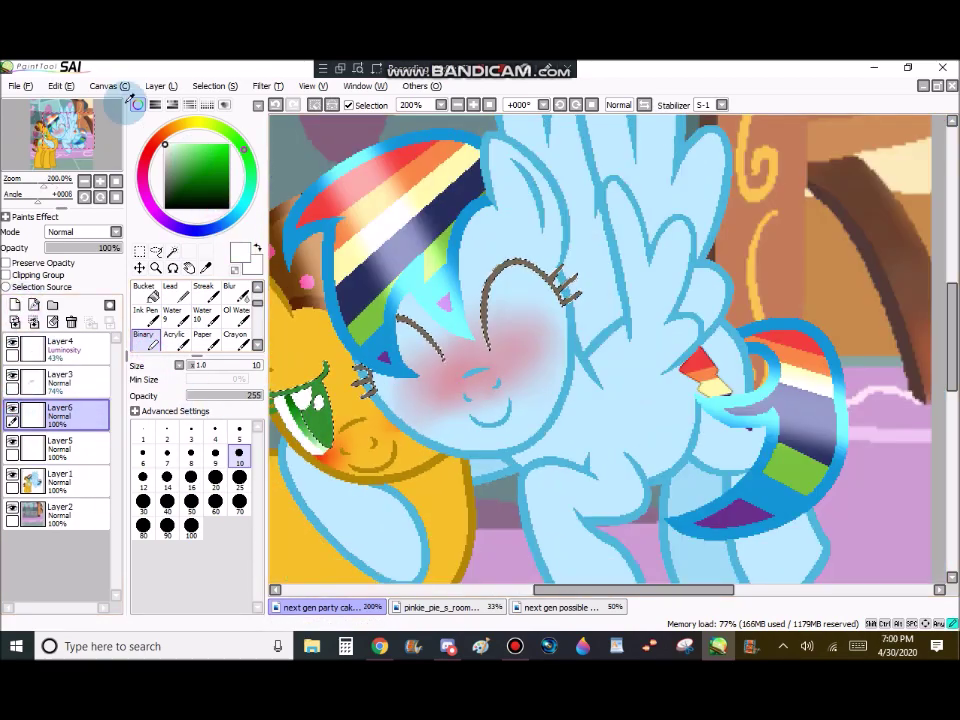
{"action": "scroll", "coordinate": [320, 420], "scroll_direction": "up", "scroll_amount": 5}
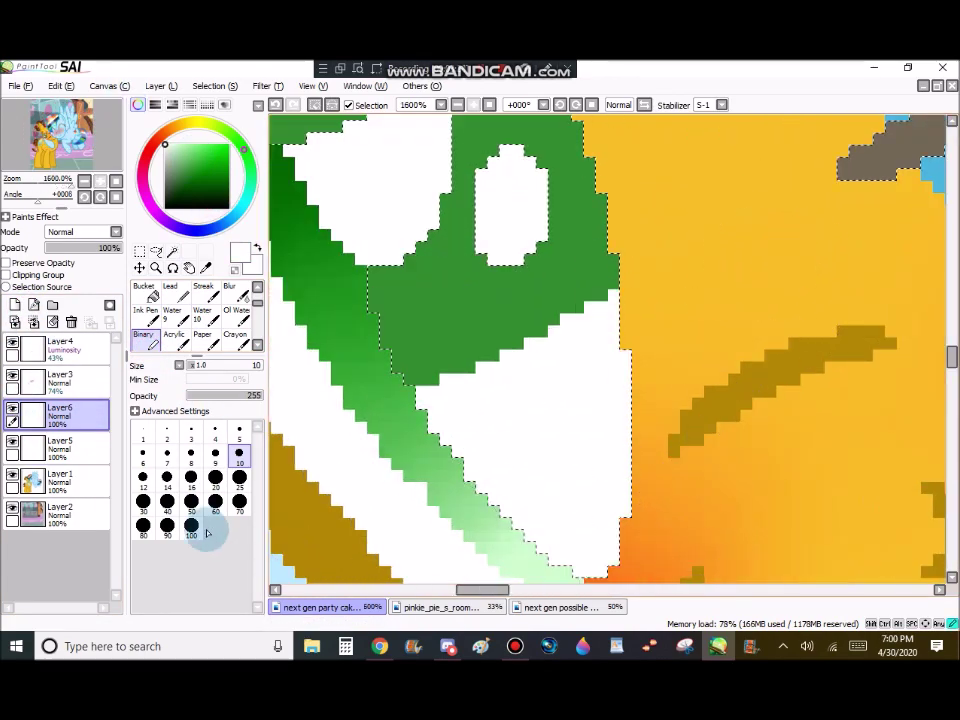
{"action": "left_click", "coordinate": [239, 477]}
{"action": "scroll", "coordinate": [590, 412], "scroll_direction": "down", "scroll_amount": 6}
{"action": "scroll", "coordinate": [765, 285], "scroll_direction": "up", "scroll_amount": 1}
{"action": "left_click_drag", "start_coordinate": [788, 236], "coordinate": [785, 264]}
{"action": "left_click_drag", "start_coordinate": [578, 308], "coordinate": [585, 341]}
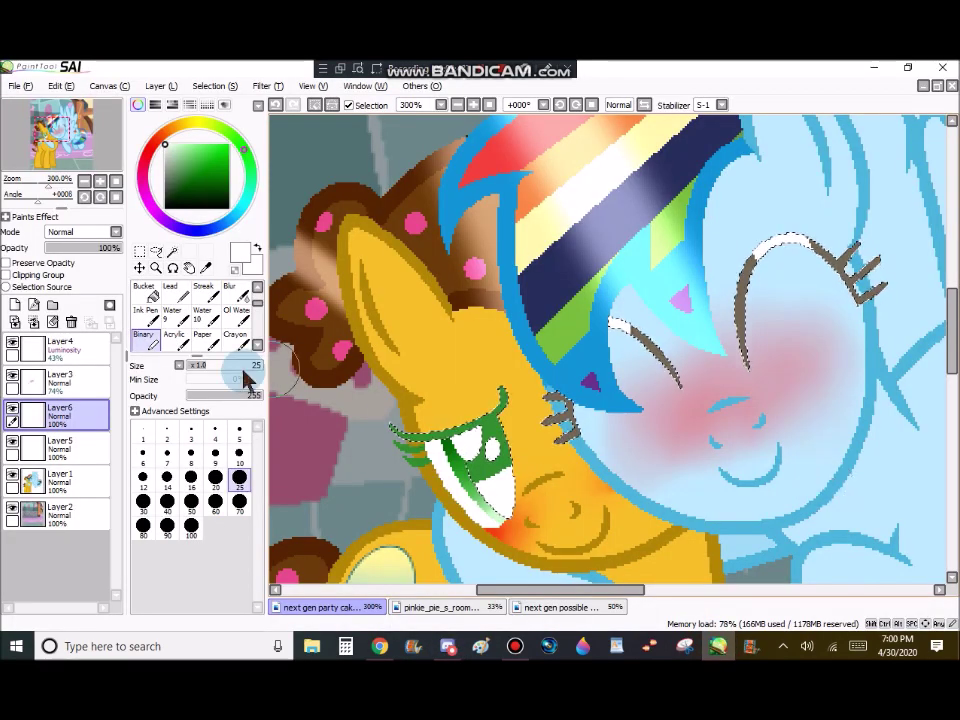
- Soften the white eye and eyelid highlights on Layer6 with the Blur tool at size 16
{"action": "left_click", "coordinate": [236, 292]}
{"action": "scroll", "coordinate": [461, 474], "scroll_direction": "up", "scroll_amount": 4}
{"action": "left_click_drag", "start_coordinate": [506, 538], "coordinate": [403, 542]}
{"action": "scroll", "coordinate": [605, 395], "scroll_direction": "down", "scroll_amount": 4}
{"action": "scroll", "coordinate": [782, 232], "scroll_direction": "up", "scroll_amount": 2}
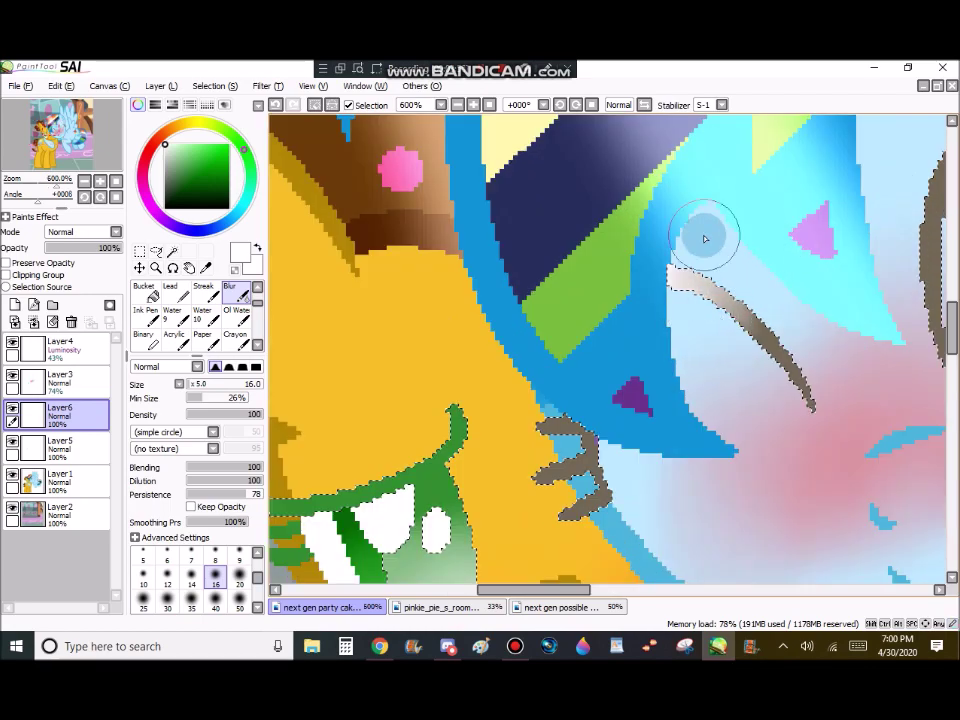
{"action": "scroll", "coordinate": [705, 239], "scroll_direction": "down", "scroll_amount": 3}
{"action": "scroll", "coordinate": [822, 212], "scroll_direction": "up", "scroll_amount": 6}
{"action": "left_click_drag", "start_coordinate": [819, 204], "coordinate": [806, 326]}
{"action": "left_click_drag", "start_coordinate": [555, 355], "coordinate": [475, 260]}
- Set Layer6 to Luminosity mode at 53% opacity and lower Layer4's opacity to 30%
{"action": "scroll", "coordinate": [569, 252], "scroll_direction": "down", "scroll_amount": 9}
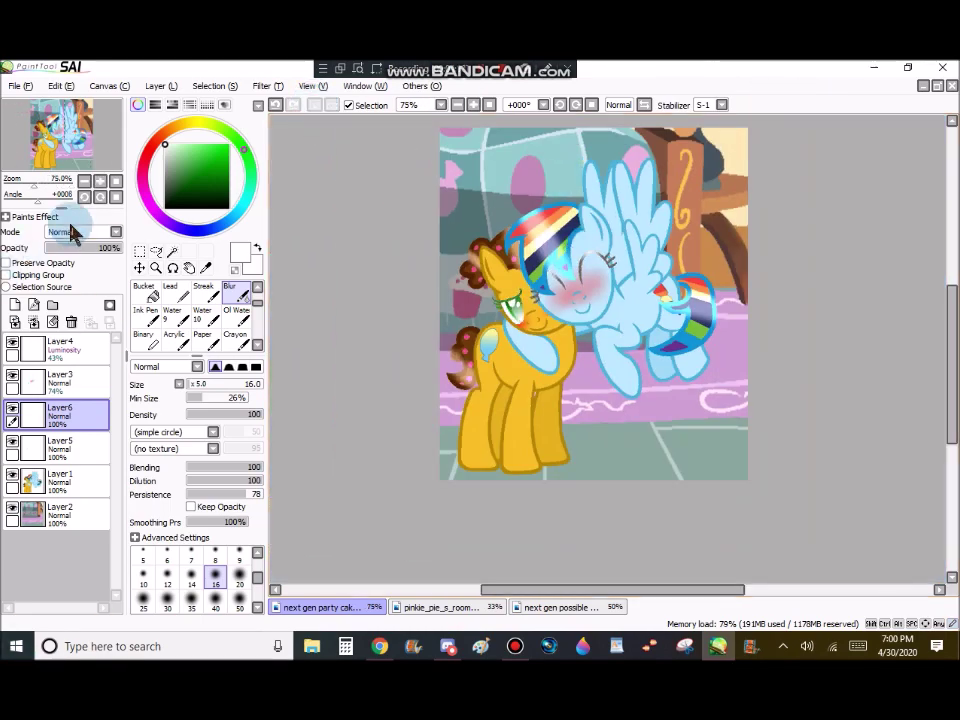
{"action": "left_click_drag", "start_coordinate": [144, 245], "coordinate": [68, 250]}
{"action": "left_click", "coordinate": [70, 348]}
{"action": "scroll", "coordinate": [670, 436], "scroll_direction": "down", "scroll_amount": 1}
- Stamp a large solid black circle on new Layer7 with the Pen tool
{"action": "left_click", "coordinate": [15, 305]}
{"action": "left_click_drag", "start_coordinate": [198, 200], "coordinate": [165, 208]}
{"action": "scroll", "coordinate": [160, 320], "scroll_direction": "up", "scroll_amount": 2}
{"action": "left_click", "coordinate": [146, 293]}
{"action": "left_click", "coordinate": [191, 600]}
{"action": "left_click", "coordinate": [626, 342]}
{"action": "left_click", "coordinate": [626, 342]}
- Select the black circle on Layer7 with the rectangular selection and copy it
{"action": "left_click", "coordinate": [141, 252]}
{"action": "left_click", "coordinate": [155, 422]}
{"action": "left_click", "coordinate": [68, 86]}
{"action": "left_click", "coordinate": [170, 474]}
{"action": "scroll", "coordinate": [520, 230], "scroll_direction": "up", "scroll_amount": 2}
{"action": "scroll", "coordinate": [507, 217], "scroll_direction": "down", "scroll_amount": 3}
{"action": "scroll", "coordinate": [507, 217], "scroll_direction": "up", "scroll_amount": 2}
{"action": "left_click_drag", "start_coordinate": [507, 217], "coordinate": [823, 397]}
{"action": "scroll", "coordinate": [823, 397], "scroll_direction": "down", "scroll_amount": 1}
{"action": "left_click", "coordinate": [70, 88]}
{"action": "left_click", "coordinate": [74, 154]}
{"action": "left_click", "coordinate": [60, 88]}
{"action": "left_click", "coordinate": [70, 139]}
{"action": "left_click", "coordinate": [70, 88]}
{"action": "left_click", "coordinate": [70, 103]}
{"action": "left_click", "coordinate": [60, 86]}
{"action": "left_click", "coordinate": [74, 167]}
{"action": "left_click", "coordinate": [135, 422]}
{"action": "left_click_drag", "start_coordinate": [704, 318], "coordinate": [690, 342]}
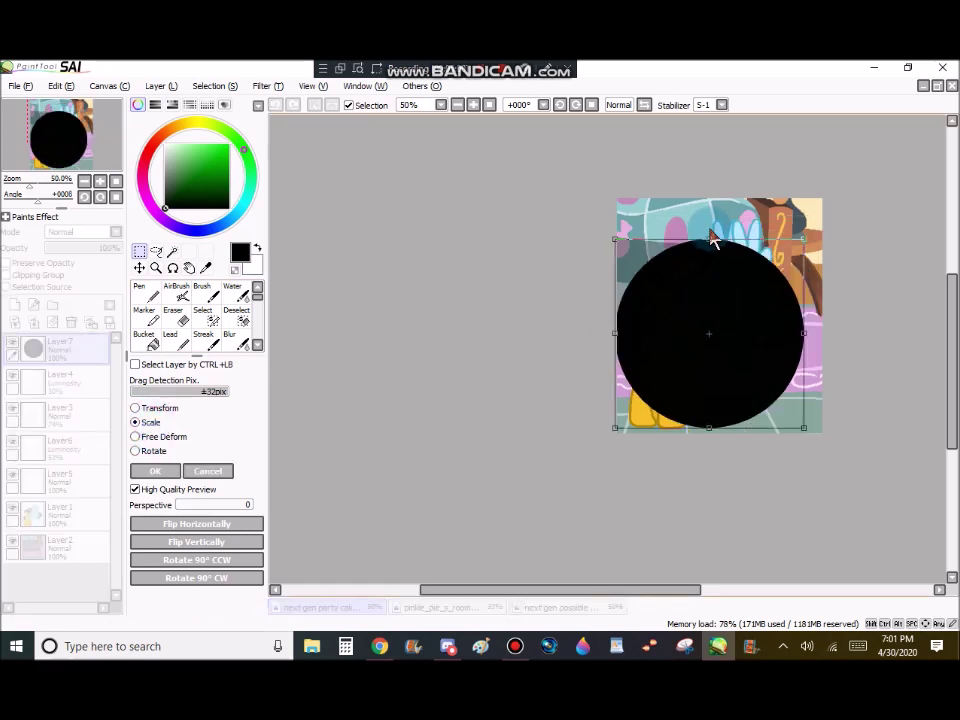
{"action": "left_click_drag", "start_coordinate": [719, 270], "coordinate": [737, 373]}
{"action": "left_click_drag", "start_coordinate": [736, 341], "coordinate": [733, 402]}
{"action": "scroll", "coordinate": [733, 402], "scroll_direction": "up", "scroll_amount": 3}
{"action": "left_click_drag", "start_coordinate": [892, 418], "coordinate": [659, 418]}
{"action": "left_click_drag", "start_coordinate": [581, 397], "coordinate": [614, 421]}
{"action": "left_click", "coordinate": [195, 471]}
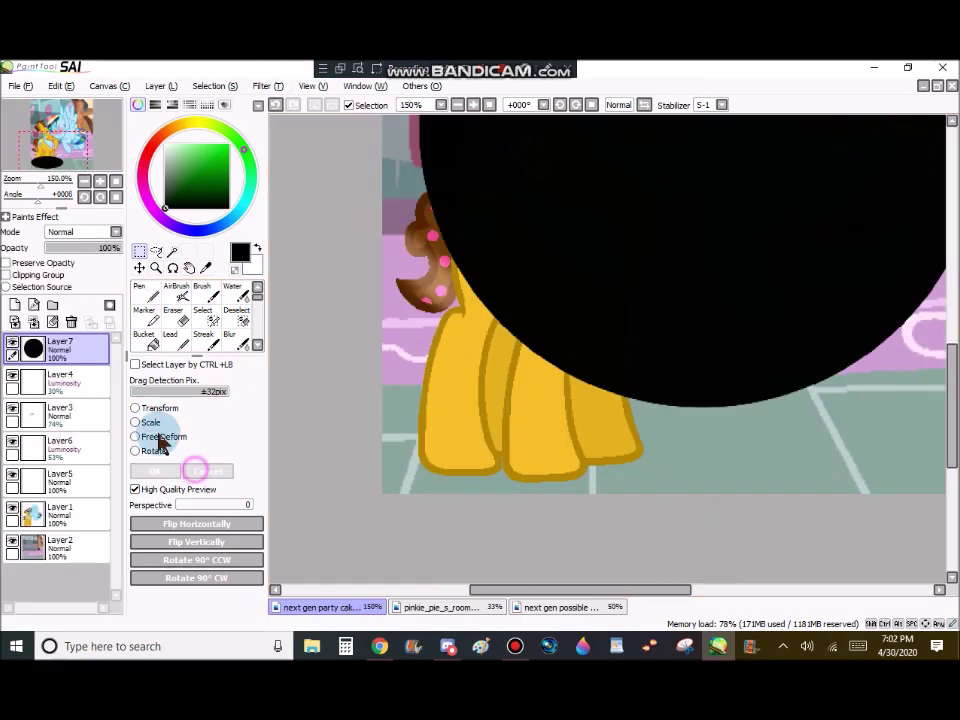
- Move Layer7 below Layer1 and scale the black circle into a flat ellipse beneath the orange pony's hooves
{"action": "left_click_drag", "start_coordinate": [81, 499], "coordinate": [82, 528]}
{"action": "scroll", "coordinate": [536, 315], "scroll_direction": "down", "scroll_amount": 2}
{"action": "key", "text": "ctrl+t"}
{"action": "left_click_drag", "start_coordinate": [750, 360], "coordinate": [598, 167]}
{"action": "left_click_drag", "start_coordinate": [545, 138], "coordinate": [545, 378]}
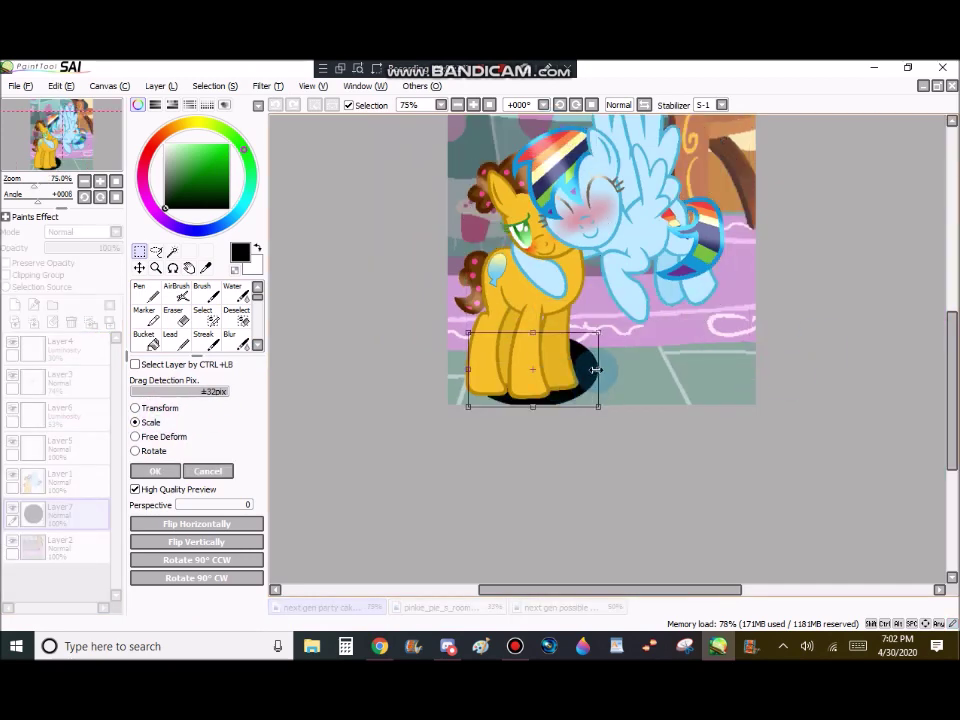
{"action": "left_click", "coordinate": [155, 471]}
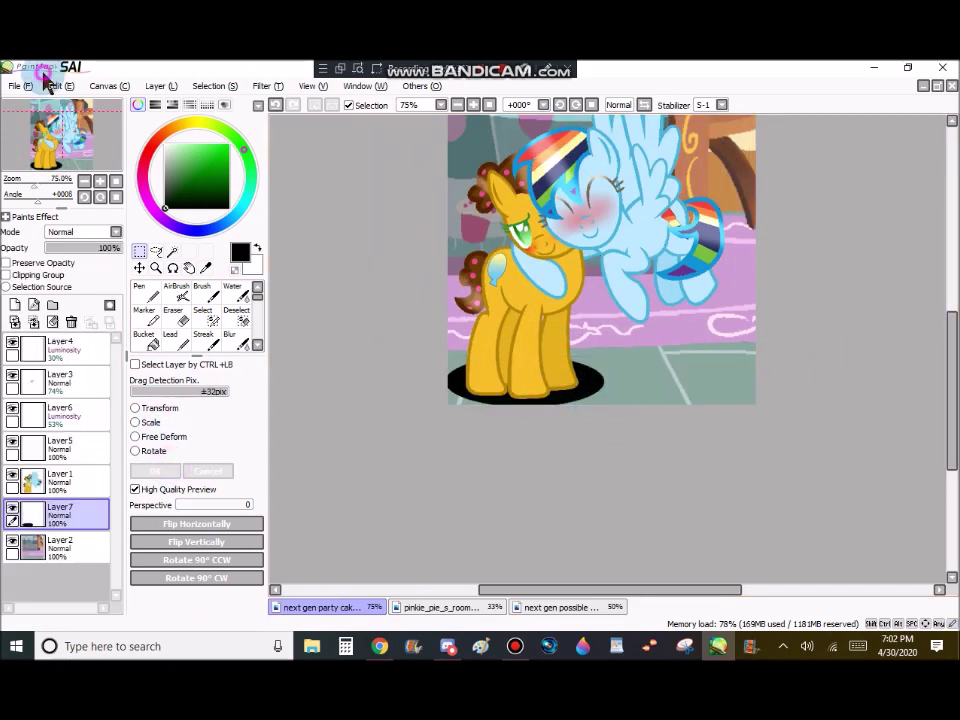
- Paste a second black circle and scale it into a smaller flat ellipse on the floor beneath the blue pony
{"action": "left_click", "coordinate": [52, 86]}
{"action": "left_click", "coordinate": [140, 184]}
{"action": "left_click", "coordinate": [140, 422]}
{"action": "left_click_drag", "start_coordinate": [610, 300], "coordinate": [698, 384]}
{"action": "left_click_drag", "start_coordinate": [845, 455], "coordinate": [718, 243]}
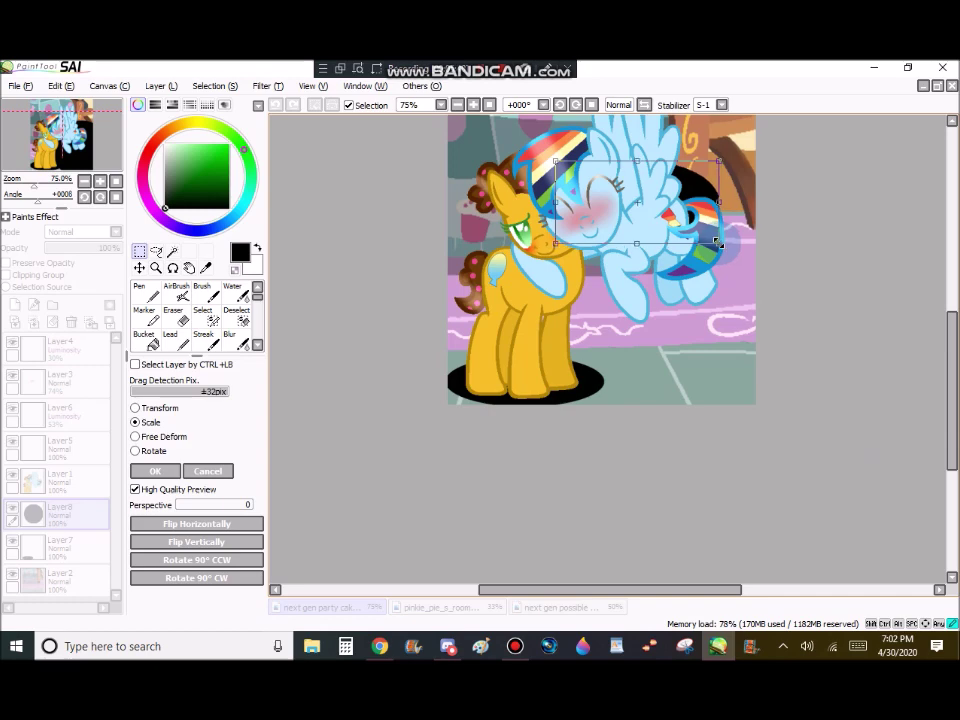
{"action": "left_click_drag", "start_coordinate": [668, 199], "coordinate": [731, 390]}
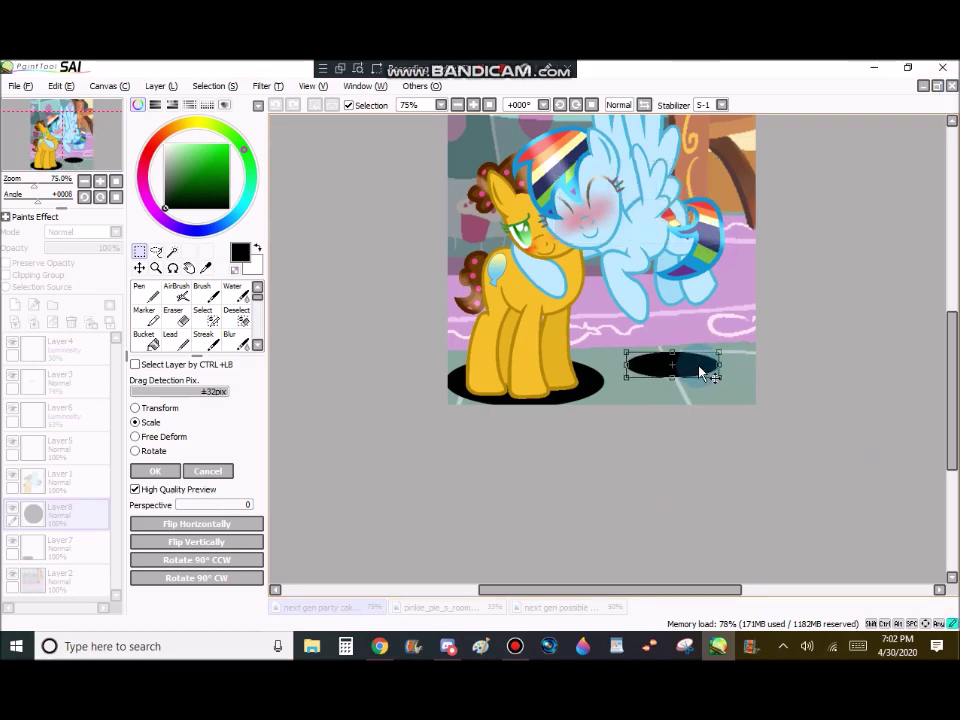
{"action": "left_click", "coordinate": [155, 471]}
- Merge the second shadow into Layer7 and set the layer's opacity to 22%
{"action": "left_click", "coordinate": [34, 322]}
{"action": "left_click", "coordinate": [62, 248]}
{"action": "scroll", "coordinate": [593, 418], "scroll_direction": "down", "scroll_amount": 4}
{"action": "scroll", "coordinate": [593, 418], "scroll_direction": "up", "scroll_amount": 2}
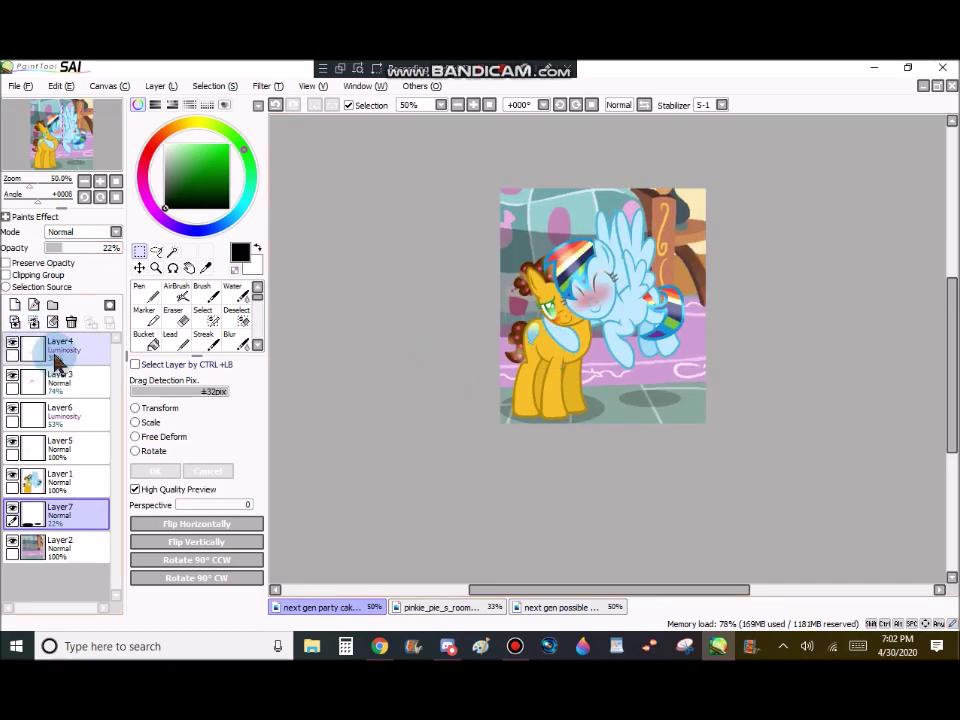
- Airbrush black at size 500 across the upper part of the picture on new Layer8 above Layer4
{"action": "left_click", "coordinate": [54, 358]}
{"action": "left_click", "coordinate": [15, 305]}
{"action": "left_click", "coordinate": [176, 292]}
{"action": "left_click_drag", "start_coordinate": [474, 228], "coordinate": [610, 205]}
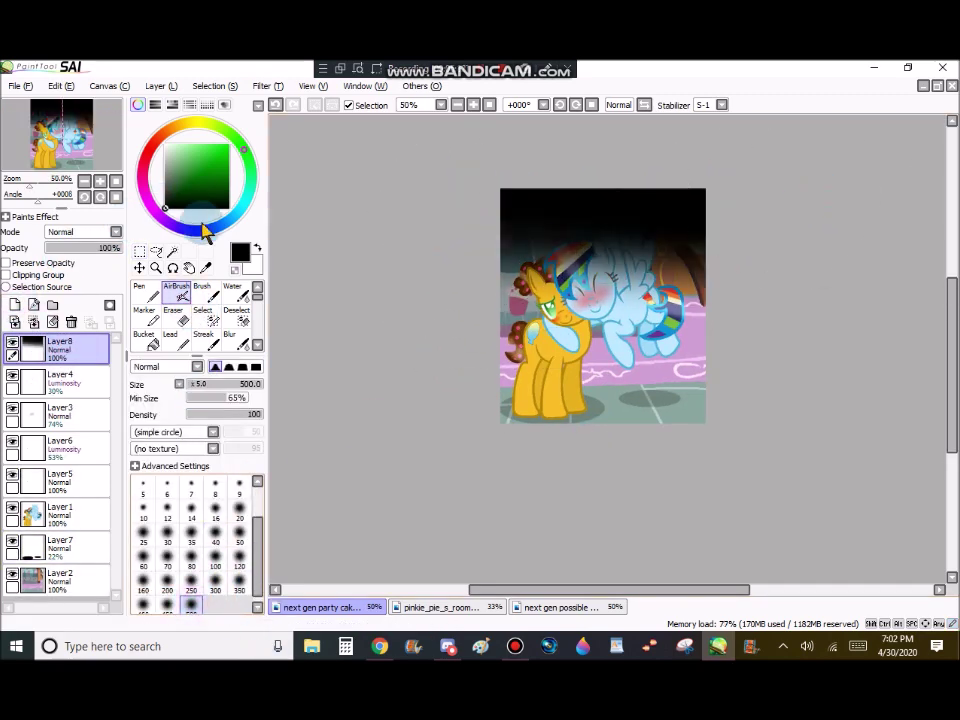
- Smooth the black shading on Layer8 into a vertical gradient with the Blur tool at size 450
{"action": "left_click", "coordinate": [237, 338]}
{"action": "left_click", "coordinate": [167, 601]}
{"action": "scroll", "coordinate": [501, 228], "scroll_direction": "up", "scroll_amount": 2}
{"action": "left_click_drag", "start_coordinate": [523, 221], "coordinate": [950, 343]}
{"action": "scroll", "coordinate": [473, 354], "scroll_direction": "down", "scroll_amount": 2}
{"action": "mouse_move", "coordinate": [692, 315]}
{"action": "left_mouse_down"}
{"action": "mouse_move", "coordinate": [681, 324]}
{"action": "mouse_move", "coordinate": [412, 329]}
{"action": "left_mouse_up"}
- Set Layer8 to Shade mode at 38% opacity
{"action": "left_click", "coordinate": [107, 230]}
{"action": "left_click", "coordinate": [74, 313]}
{"action": "left_click", "coordinate": [104, 231]}
{"action": "left_click", "coordinate": [107, 231]}
{"action": "left_click", "coordinate": [74, 248]}
{"action": "left_click", "coordinate": [91, 232]}
{"action": "left_click", "coordinate": [66, 302]}
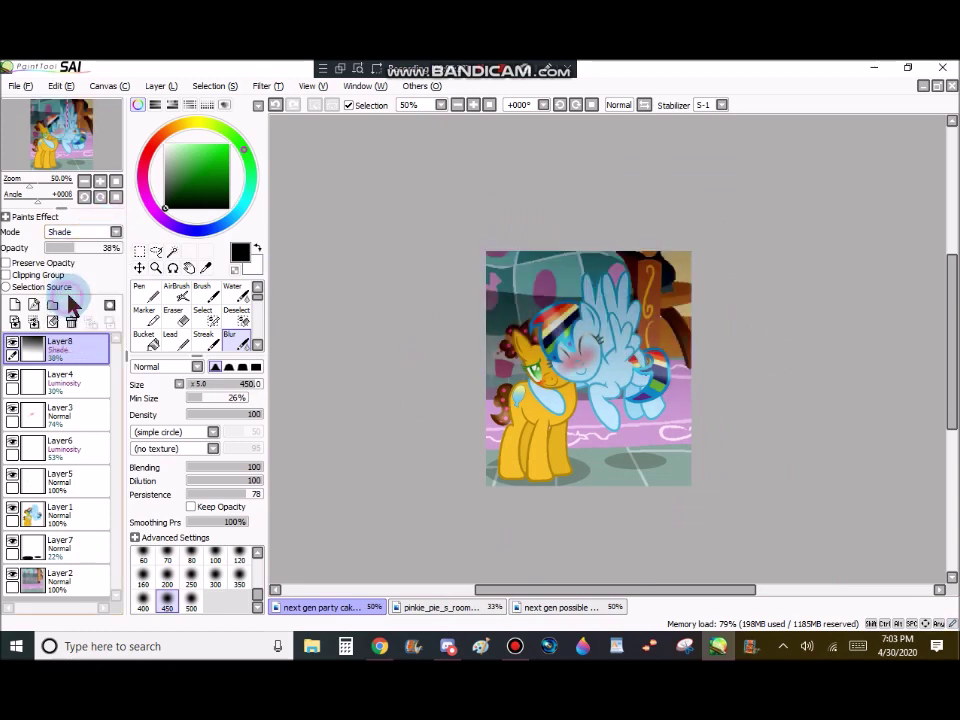
- Lower Layer8's opacity to 18%
{"action": "left_click_drag", "start_coordinate": [71, 248], "coordinate": [58, 250]}
{"action": "left_click", "coordinate": [448, 647]}
{"action": "left_click", "coordinate": [186, 456]}
{"action": "left_click", "coordinate": [376, 547]}
{"action": "key", "text": "alt+Tab"}
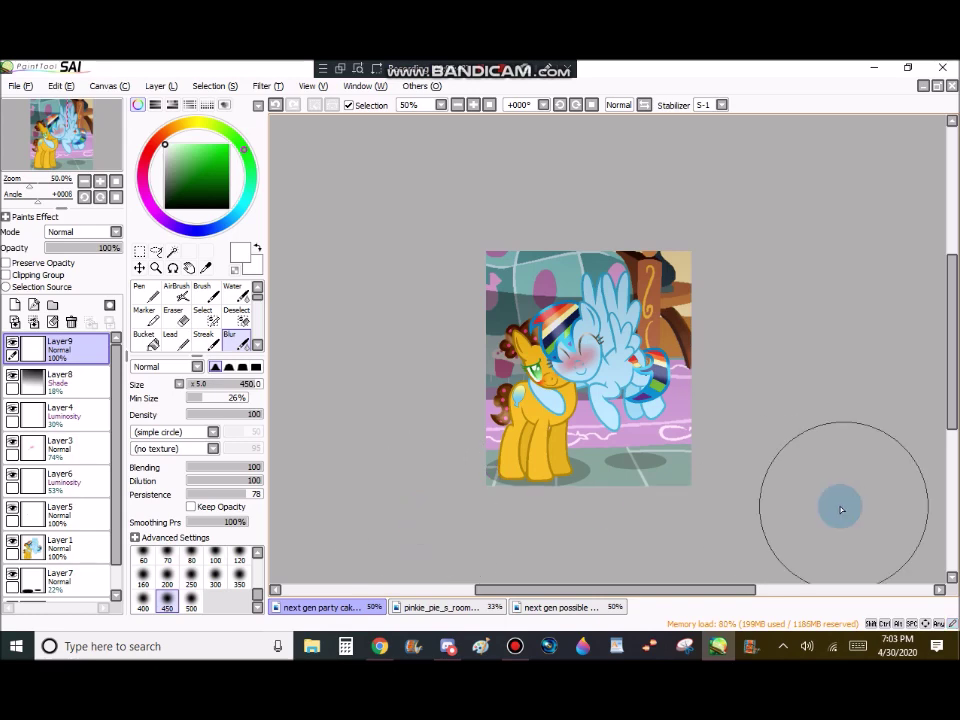
- Airbrush white across the lower part of the picture on Layer9 and smooth it with the Blur tool at size 450
{"action": "left_click", "coordinate": [182, 298]}
{"action": "left_click_drag", "start_coordinate": [422, 486], "coordinate": [943, 490]}
{"action": "left_click", "coordinate": [237, 338]}
{"action": "mouse_move", "coordinate": [448, 458]}
{"action": "left_mouse_down"}
{"action": "mouse_move", "coordinate": [538, 454]}
{"action": "mouse_move", "coordinate": [431, 515]}
{"action": "left_mouse_up"}
- Try Layer9 in Luminosity mode at reduced opacity and delete the layer
{"action": "left_click", "coordinate": [88, 232]}
{"action": "left_click", "coordinate": [68, 291]}
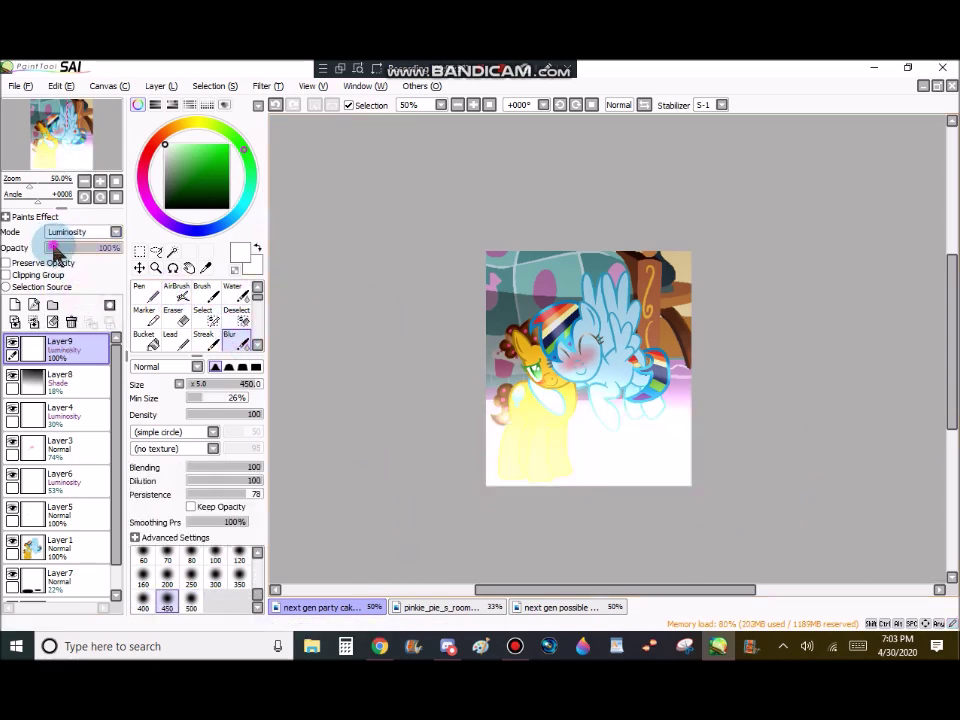
{"action": "left_click", "coordinate": [60, 248]}
{"action": "scroll", "coordinate": [643, 482], "scroll_direction": "up", "scroll_amount": 3}
{"action": "scroll", "coordinate": [672, 436], "scroll_direction": "down", "scroll_amount": 3}
{"action": "left_click", "coordinate": [72, 322]}
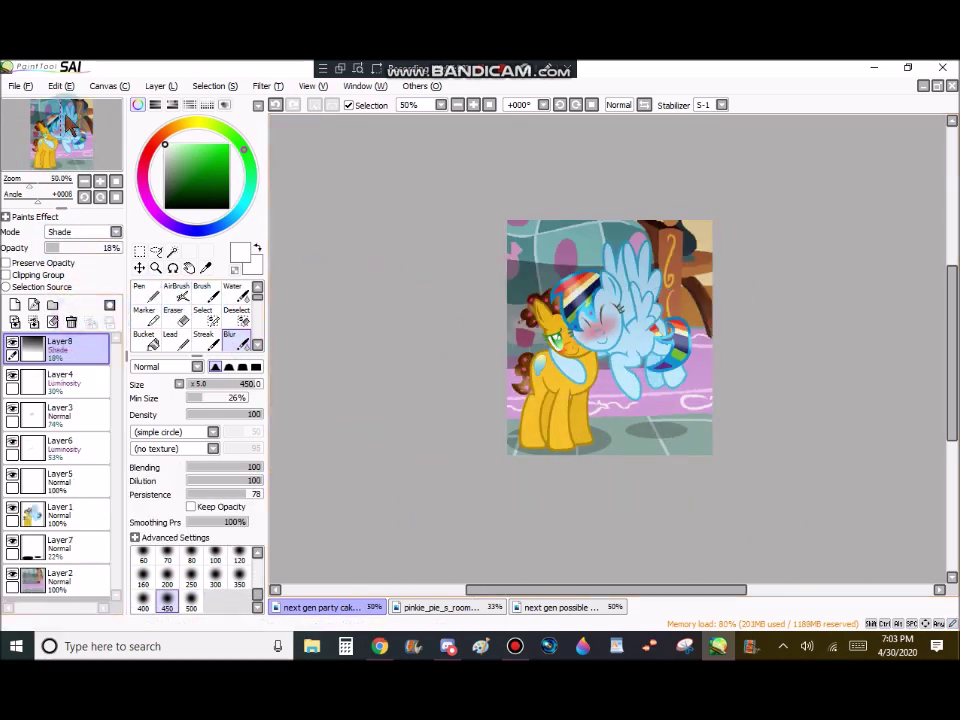
- Open watermark.png and select the whole FTS image
{"action": "left_click", "coordinate": [15, 86]}
{"action": "left_click", "coordinate": [30, 118]}
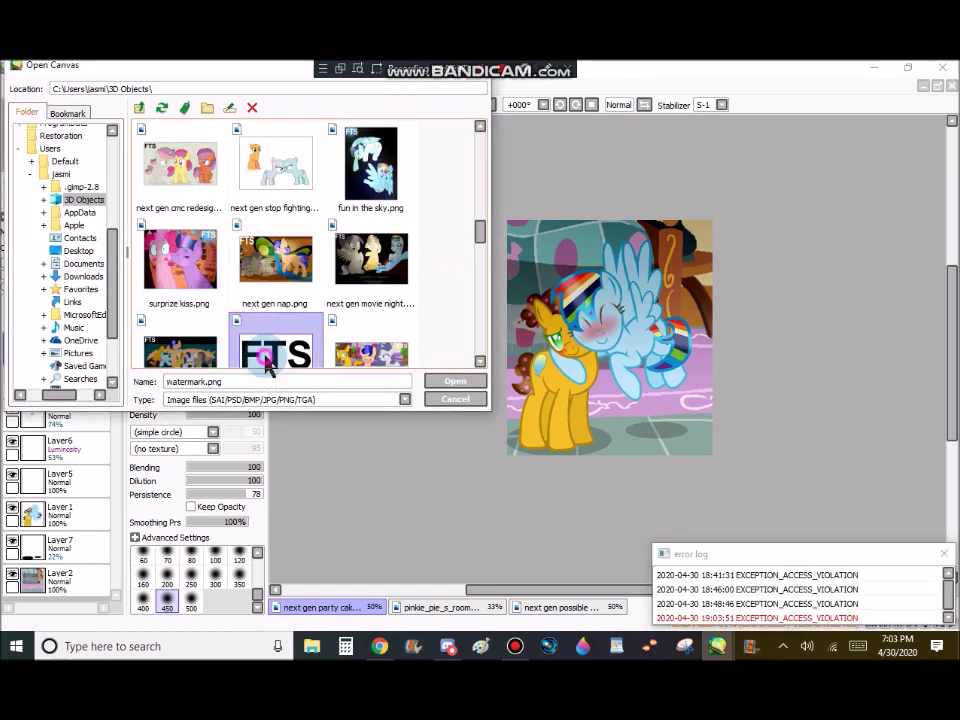
{"action": "double_click", "coordinate": [267, 361]}
{"action": "scroll", "coordinate": [683, 398], "scroll_direction": "down", "scroll_amount": 1}
{"action": "left_click", "coordinate": [139, 252]}
{"action": "left_click_drag", "start_coordinate": [389, 213], "coordinate": [637, 359]}
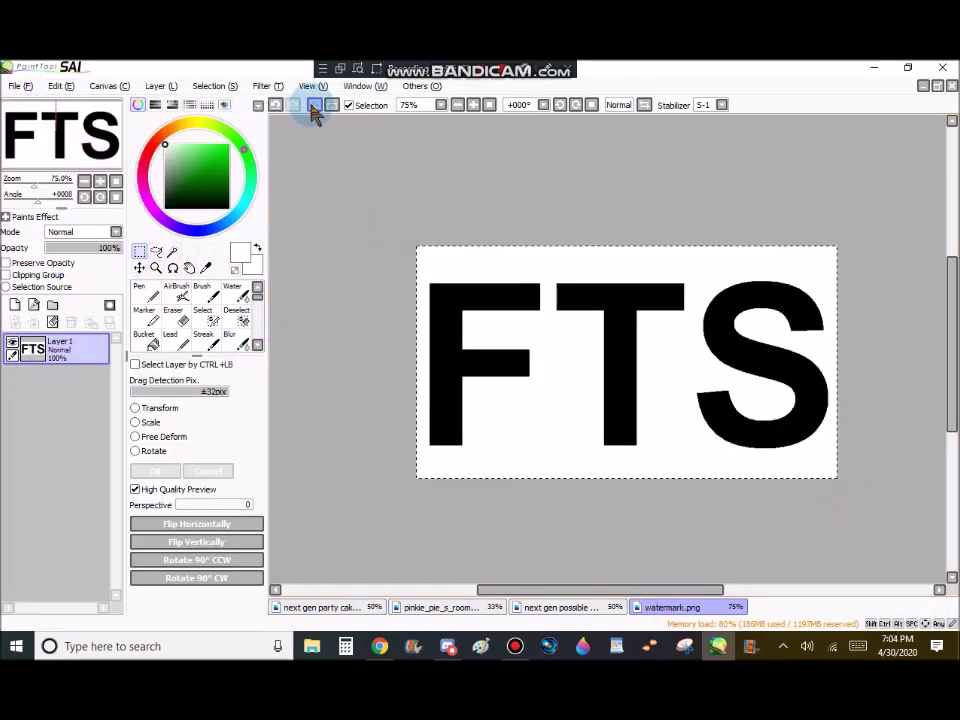
- Paste the FTS watermark as a new layer in the party cake picture and make its white background transparent
{"action": "left_click", "coordinate": [316, 607]}
{"action": "left_click", "coordinate": [161, 86]}
{"action": "left_click", "coordinate": [208, 311]}
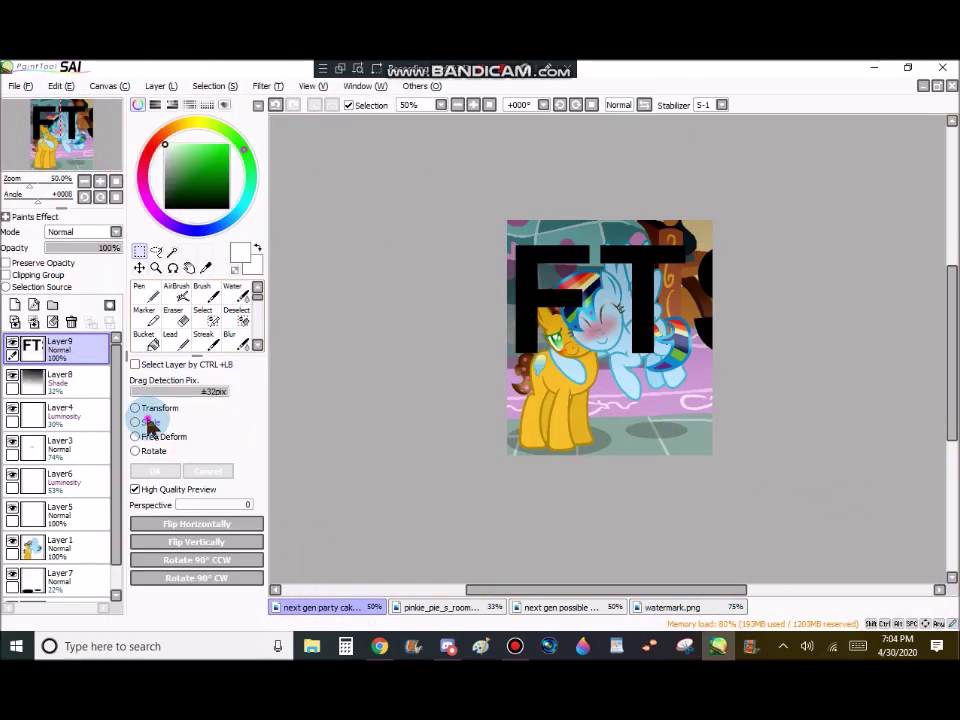
{"action": "left_click", "coordinate": [145, 422]}
{"action": "left_click_drag", "start_coordinate": [787, 373], "coordinate": [638, 269]}
{"action": "scroll", "coordinate": [596, 313], "scroll_direction": "up", "scroll_amount": 3}
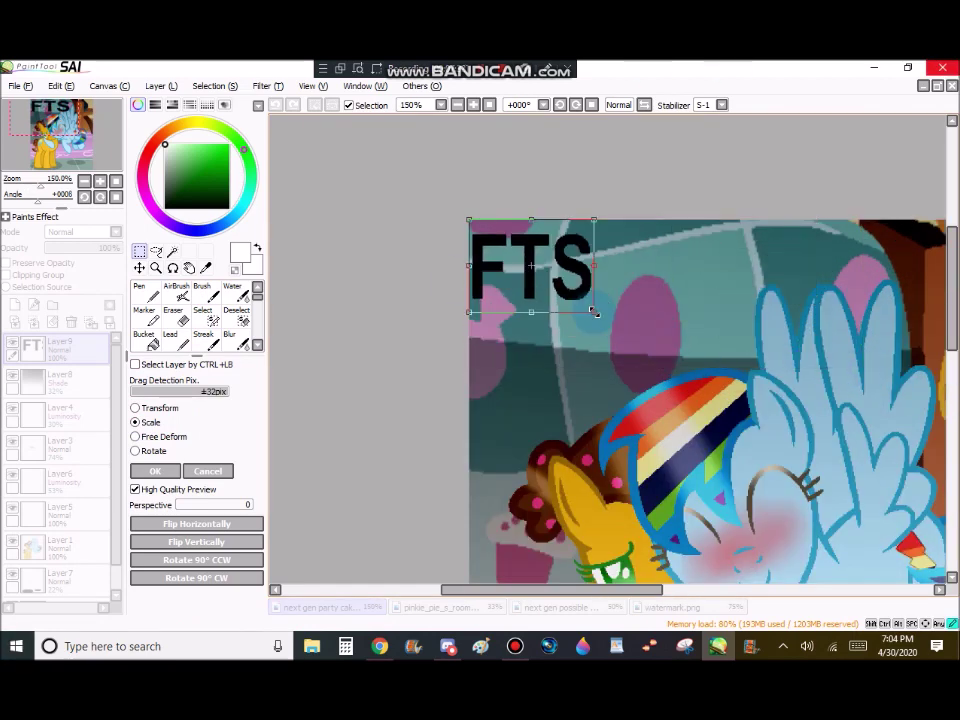
{"action": "left_click", "coordinate": [188, 471]}
- Scale the FTS watermark down to a small mark in the picture's upper-left corner
{"action": "scroll", "coordinate": [330, 437], "scroll_direction": "down", "scroll_amount": 5}
{"action": "left_click", "coordinate": [148, 423]}
{"action": "scroll", "coordinate": [480, 398], "scroll_direction": "up", "scroll_amount": 2}
{"action": "left_click_drag", "start_coordinate": [750, 472], "coordinate": [517, 349]}
{"action": "scroll", "coordinate": [517, 349], "scroll_direction": "up", "scroll_amount": 6}
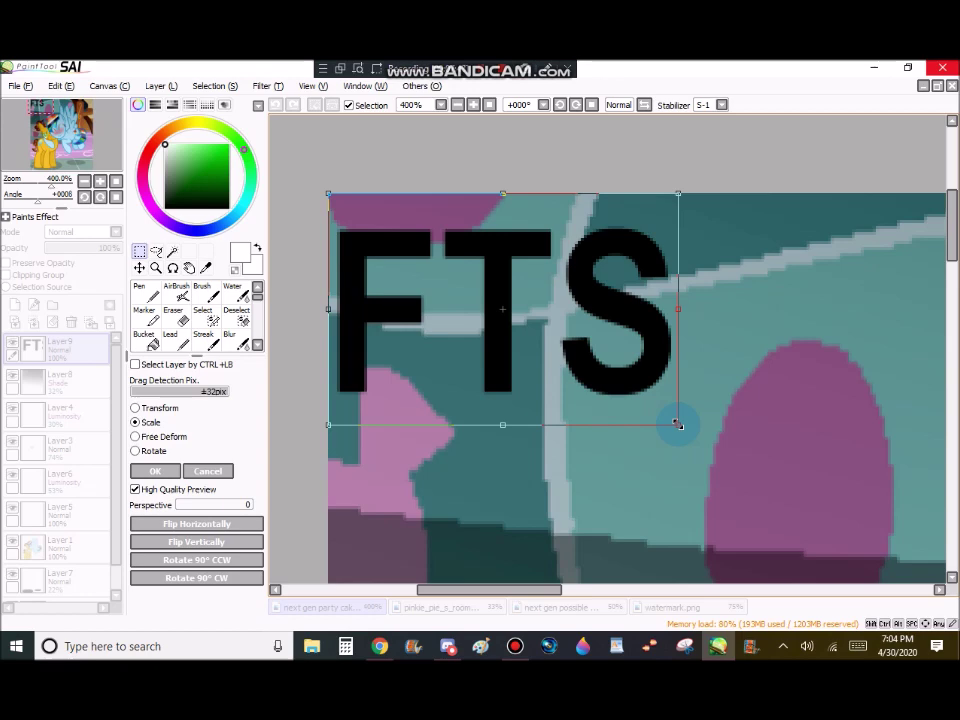
{"action": "left_click", "coordinate": [152, 471]}
- Create a new layer between Layer8 and the watermark and set the AirBrush to light blue at size 125
{"action": "left_click", "coordinate": [68, 382]}
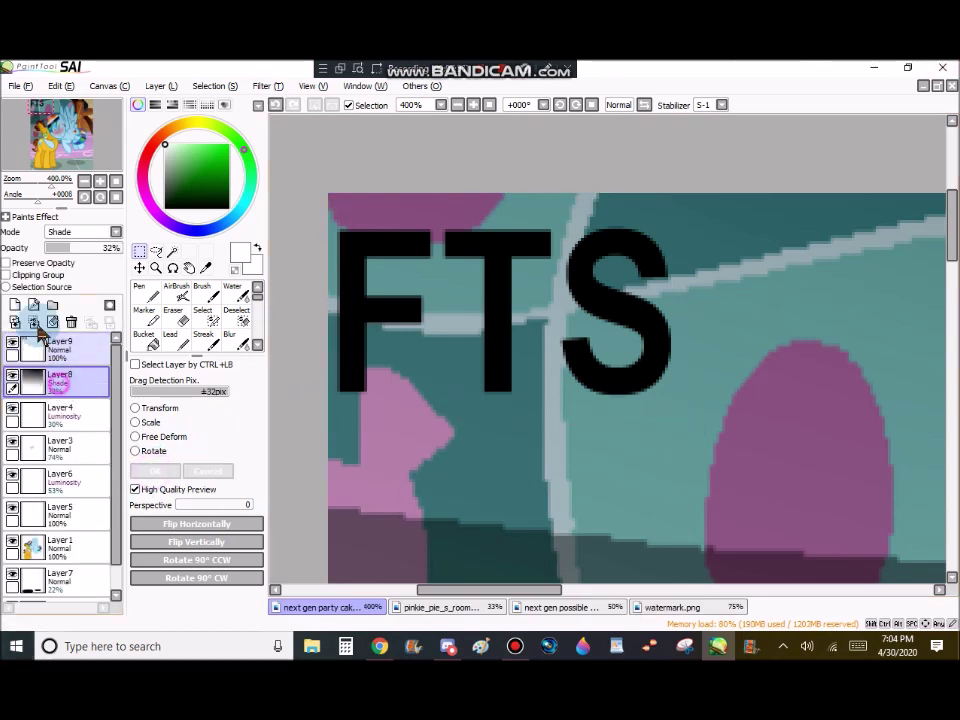
{"action": "left_click", "coordinate": [15, 305]}
{"action": "left_click", "coordinate": [177, 292]}
{"action": "left_click", "coordinate": [207, 105]}
{"action": "left_click", "coordinate": [138, 247]}
{"action": "left_click", "coordinate": [207, 105]}
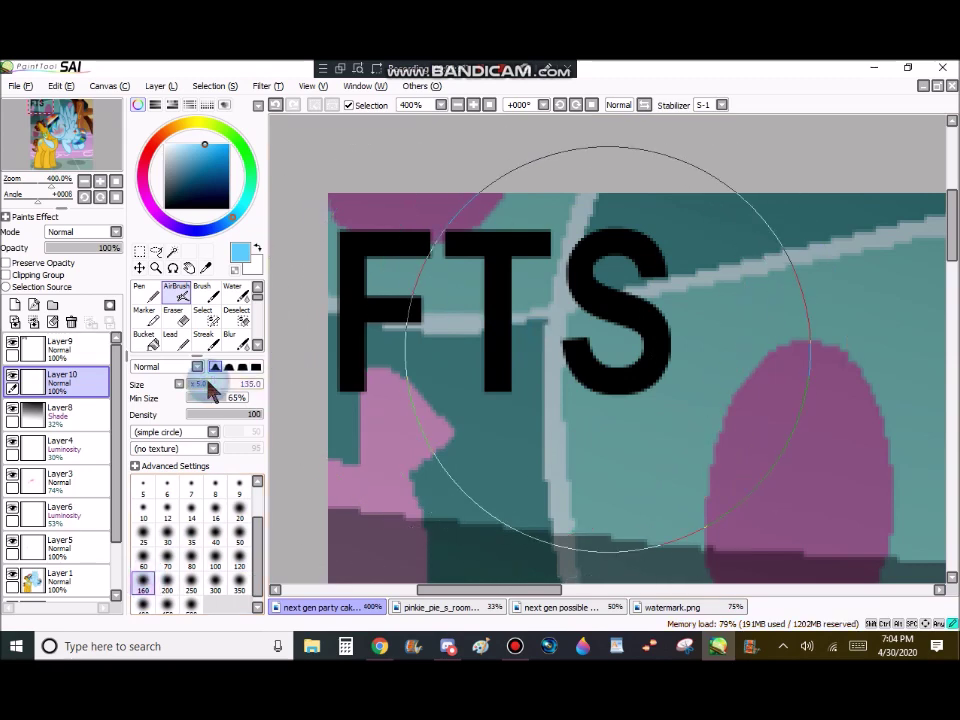
{"action": "scroll", "coordinate": [497, 317], "scroll_direction": "down", "scroll_amount": 6}
- Set the opacity of the Shade layer Layer8 to 10%
{"action": "left_click", "coordinate": [60, 410]}
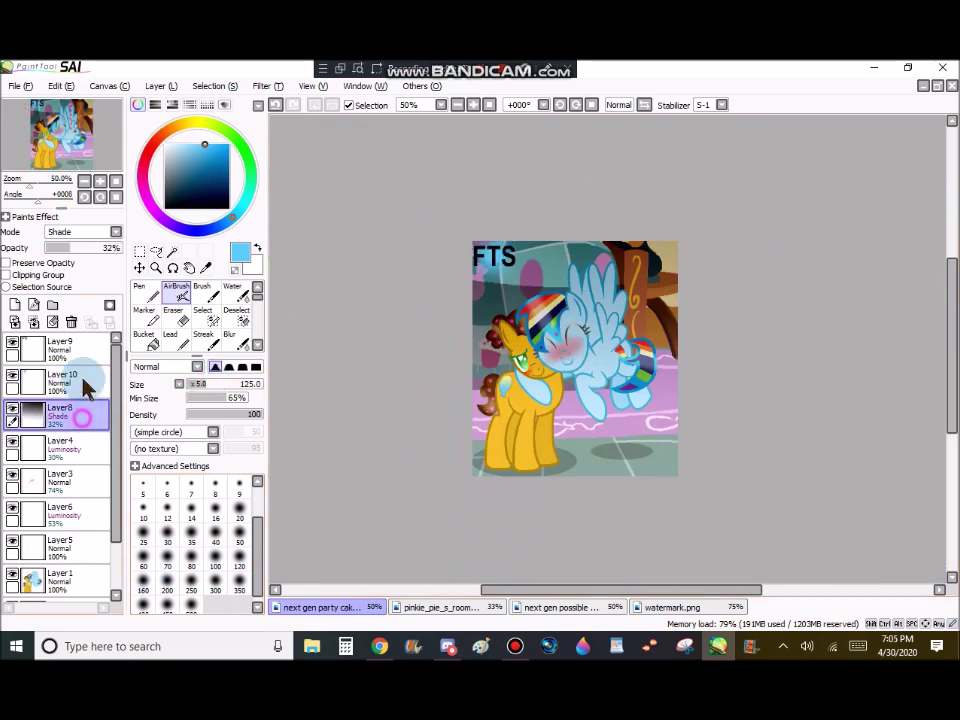
{"action": "left_click_drag", "start_coordinate": [82, 260], "coordinate": [60, 245]}
- Save the picture as a PNG named next gen party cake you're so cute.png in the 3D Objects folder
{"action": "left_click", "coordinate": [24, 85]}
{"action": "left_click", "coordinate": [40, 193]}
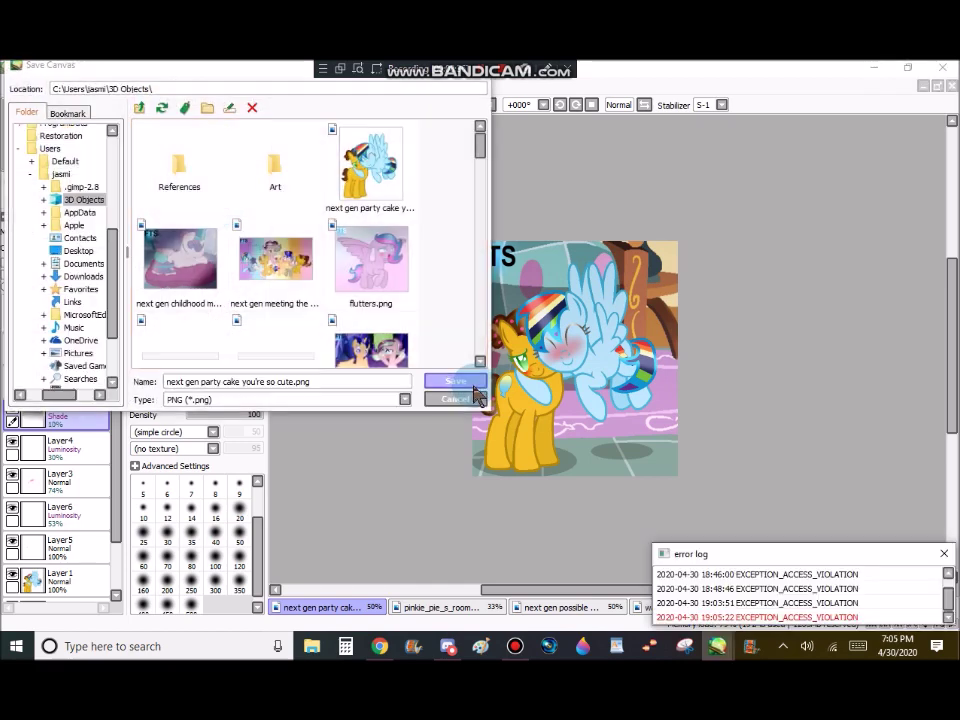